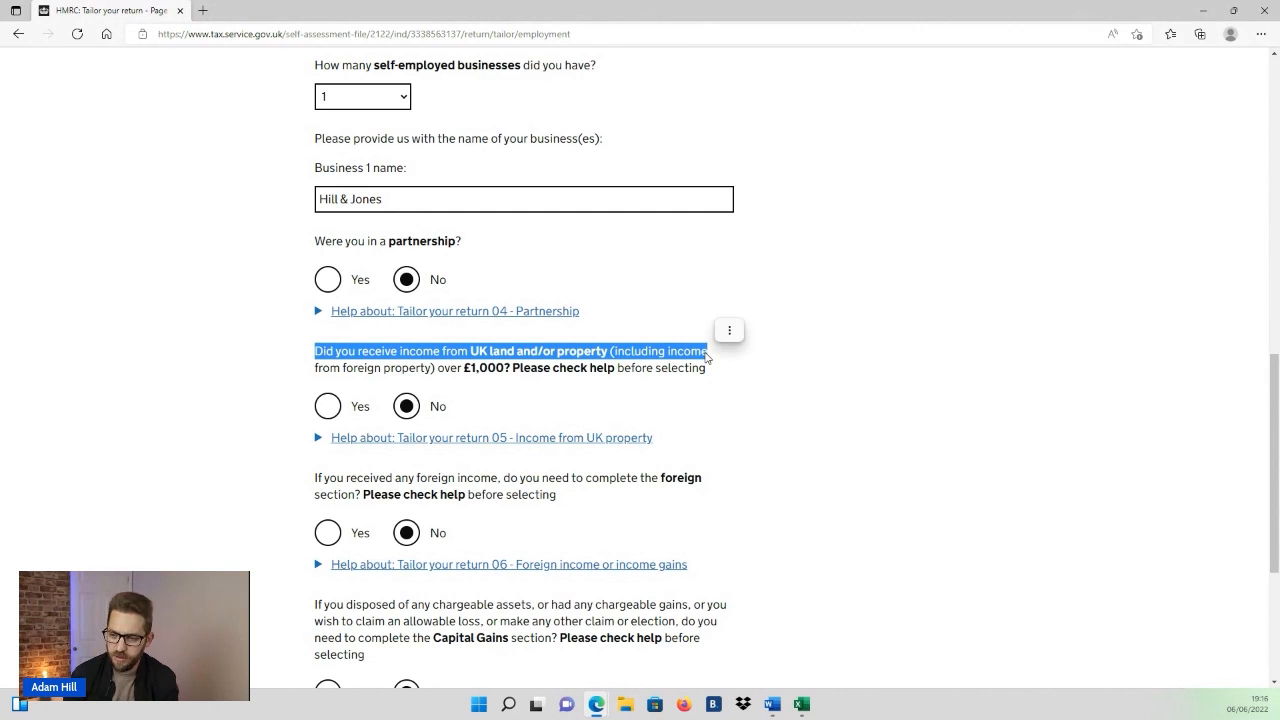
Answer Yes to receiving UK land or property income over £1,000 and continue to the Fill in your return progress page.
key(Tab)
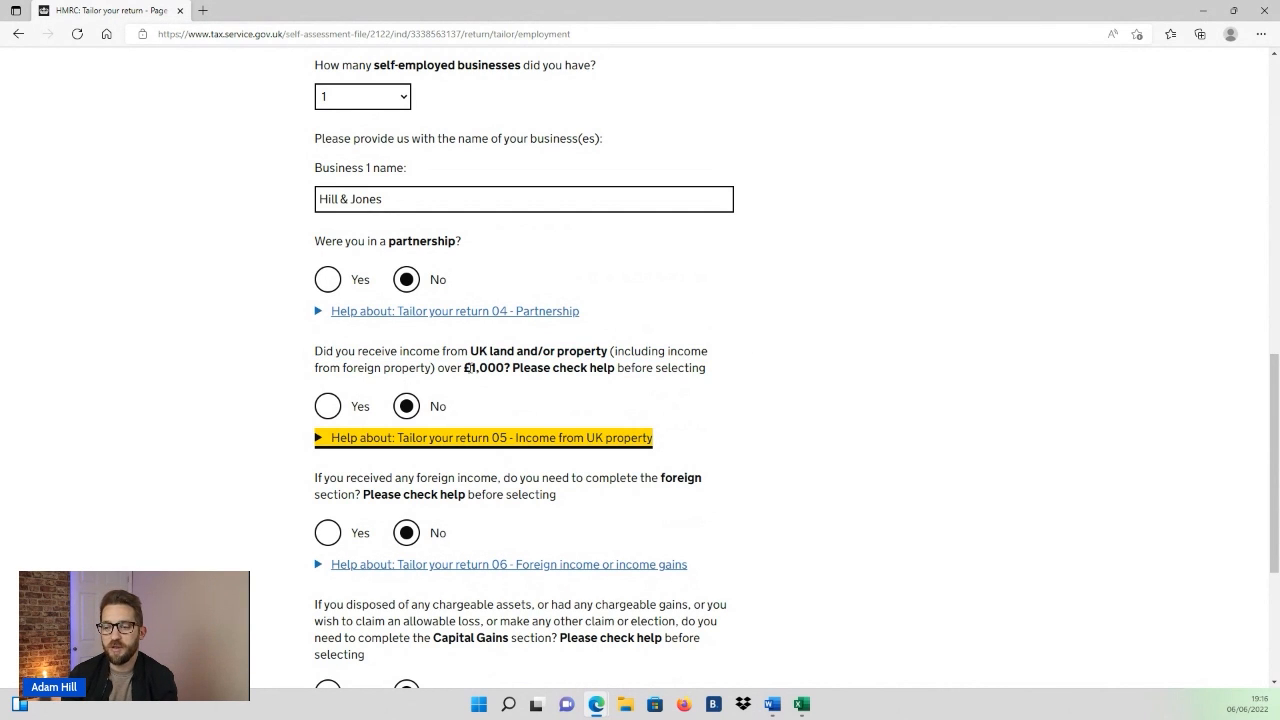
drag(465, 367, 509, 374)
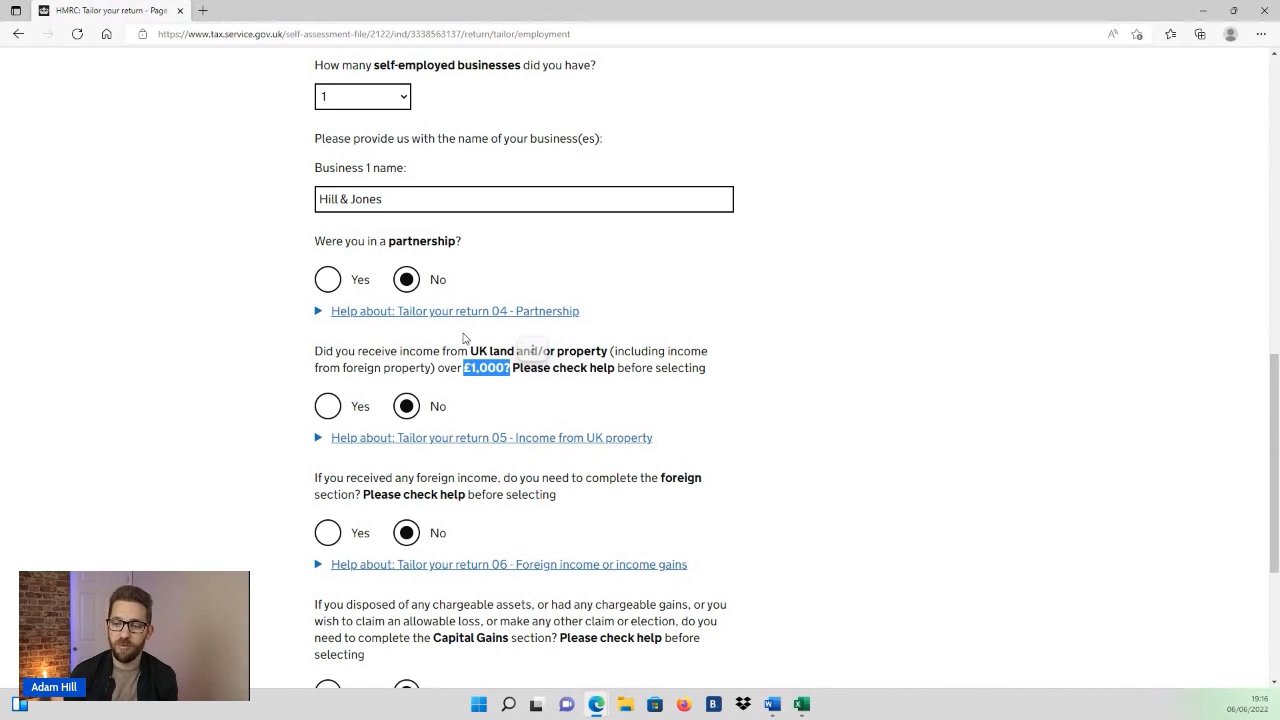
click(416, 410)
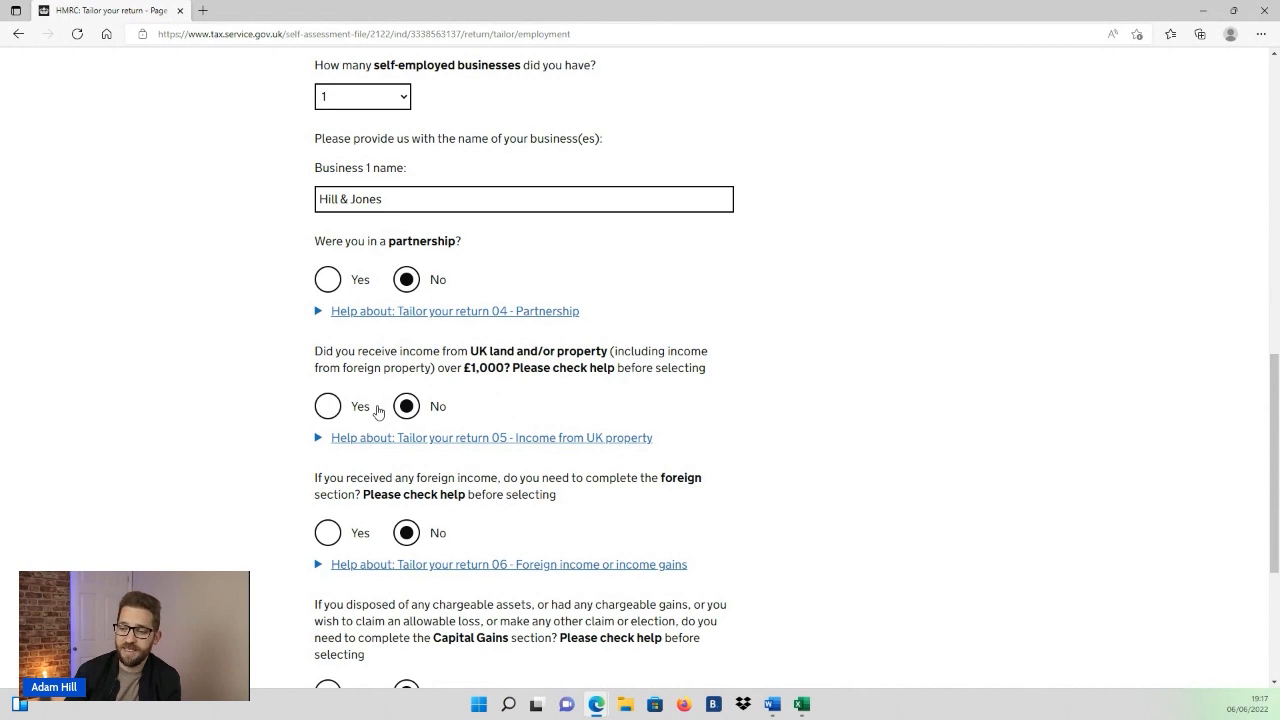
click(327, 407)
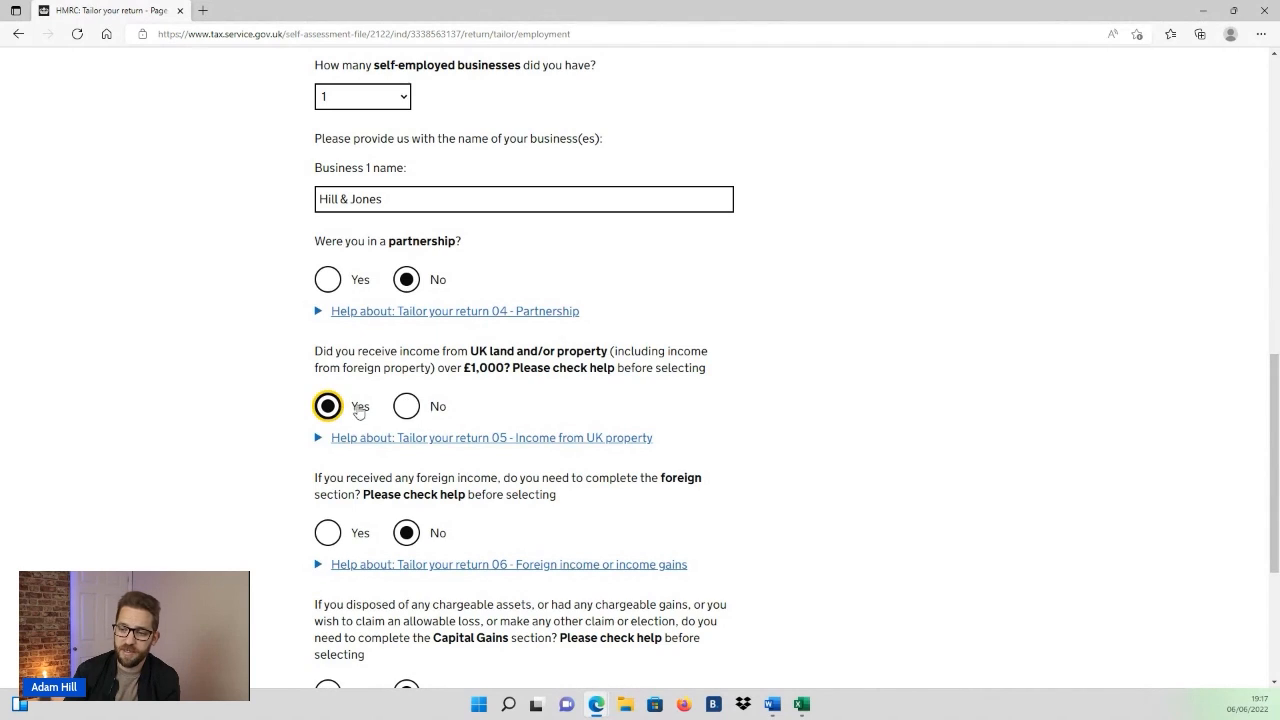
scroll(467, 404, down, 3)
click(400, 487)
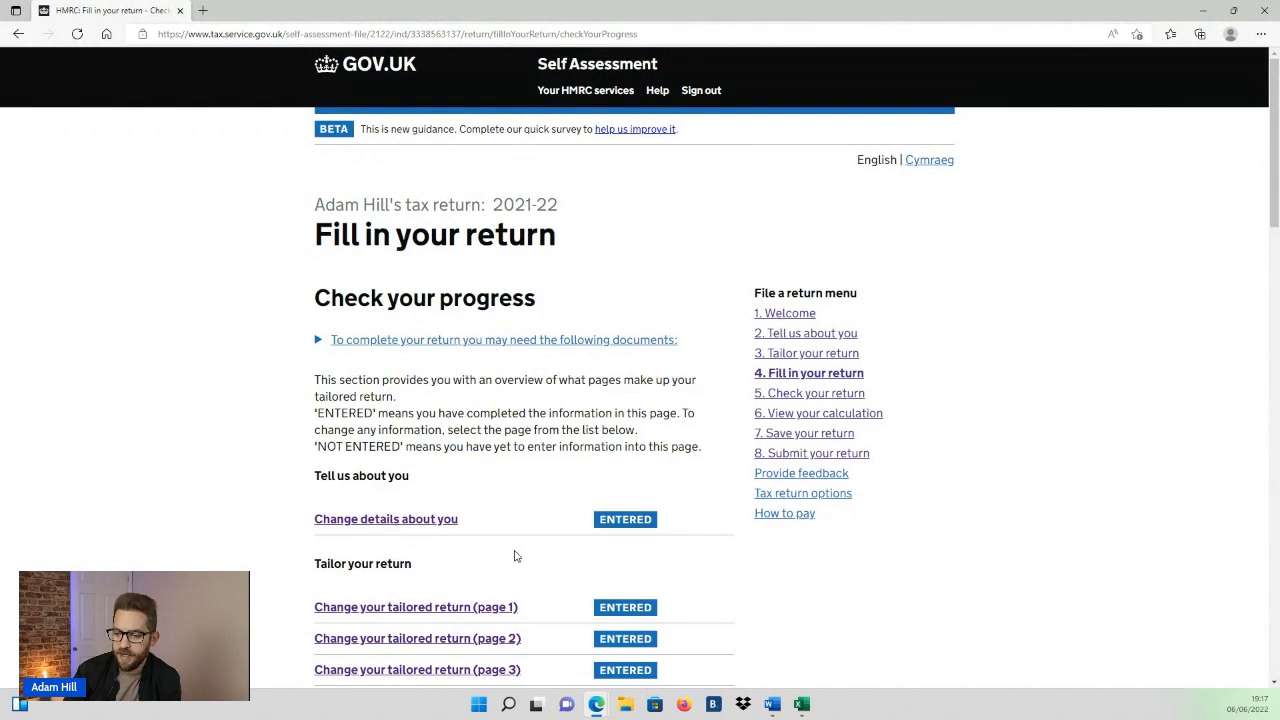
Review the Check your progress list down to the UK property section and its property detail pages.
scroll(516, 553, down, 1)
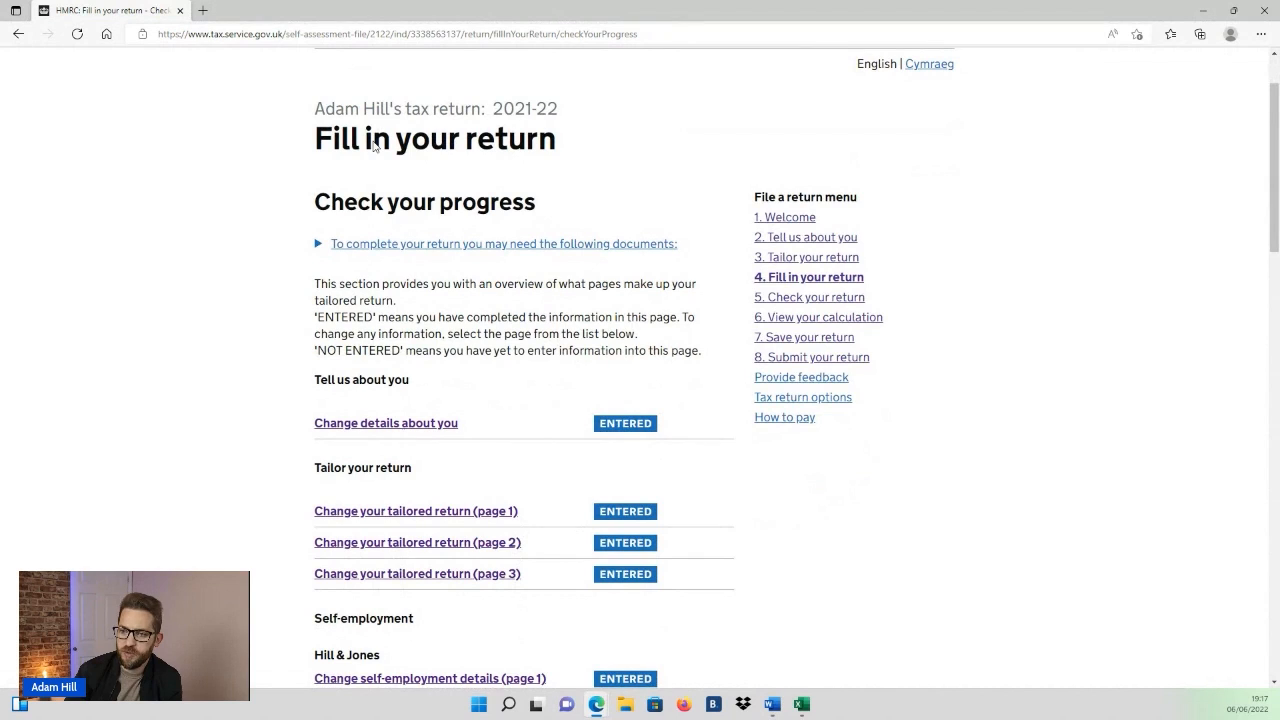
drag(318, 130, 558, 140)
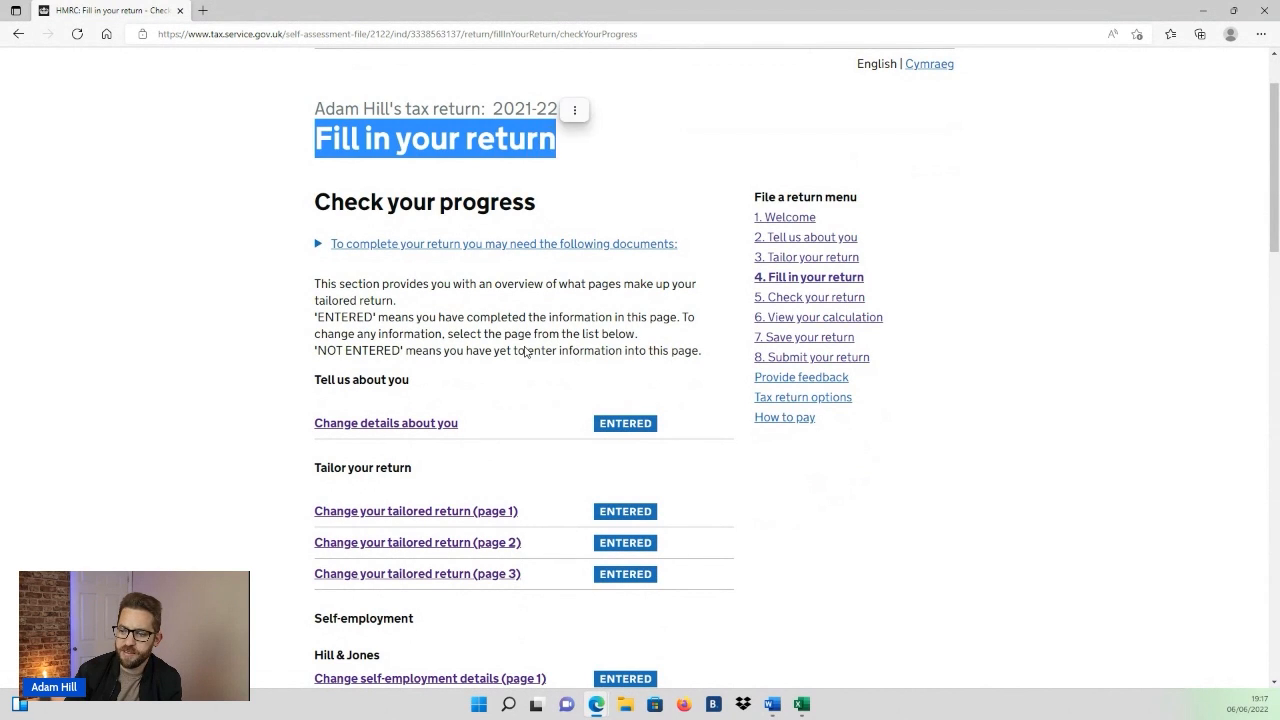
scroll(525, 346, down, 2)
scroll(525, 346, down, 3)
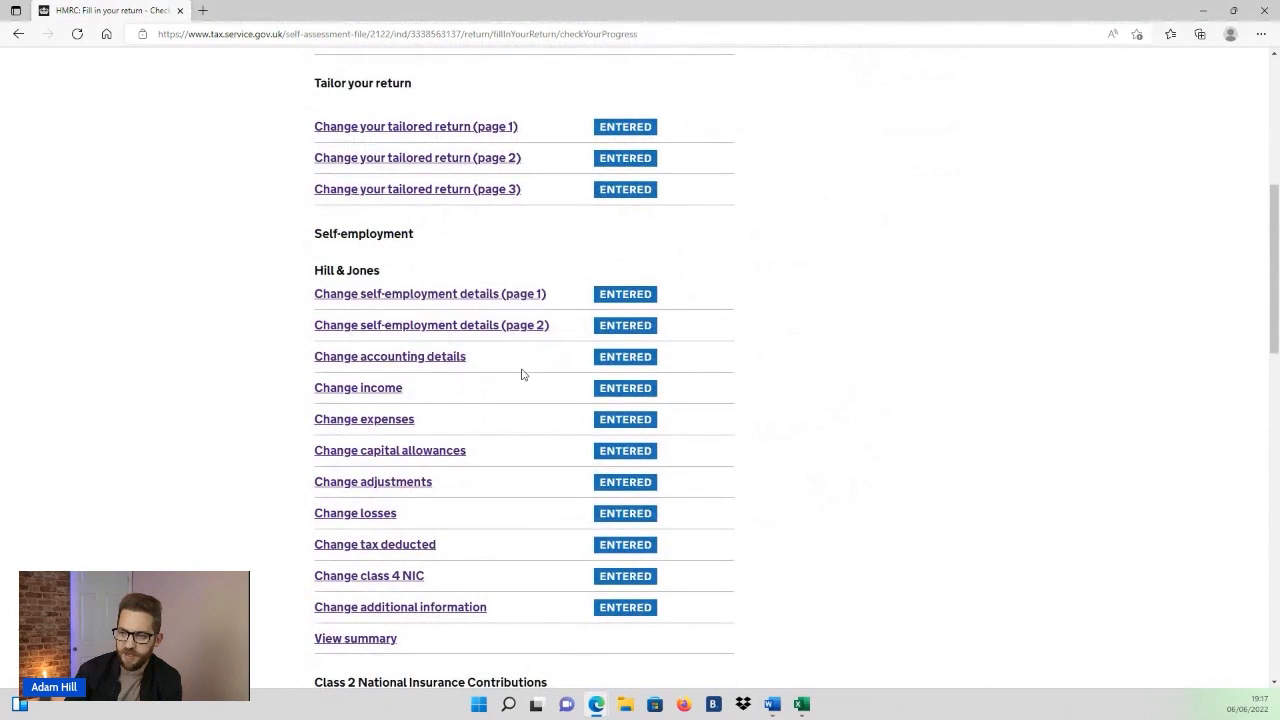
scroll(522, 374, down, 2)
scroll(521, 376, down, 3)
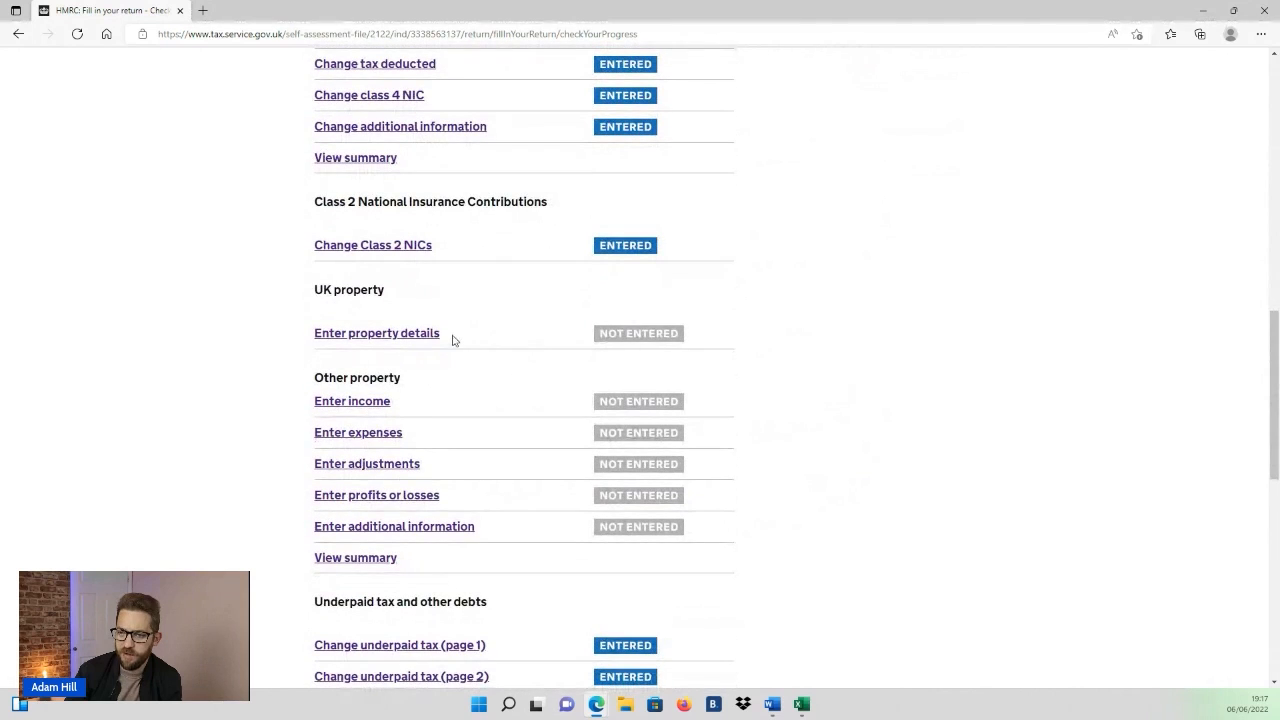
drag(314, 289, 398, 289)
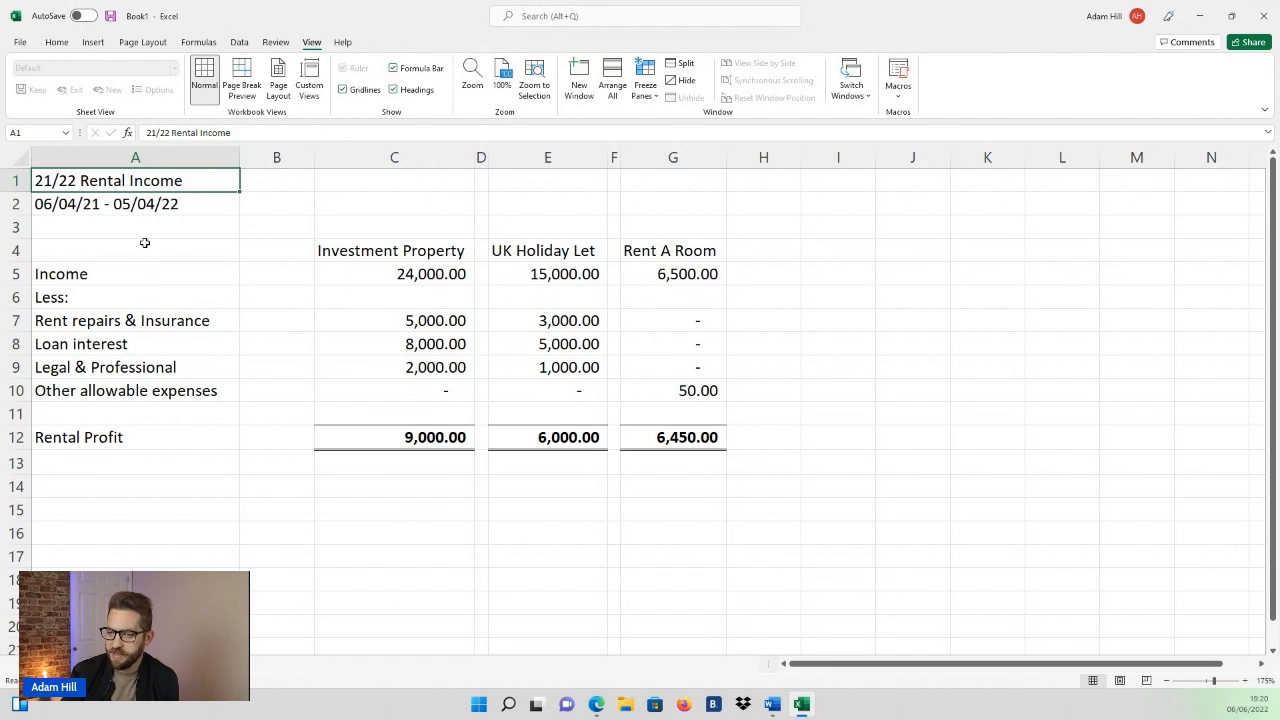
Examine the 21/22 Rental Income sheet in Excel, covering its title, tax-year period and the three property columns.
click(100, 243)
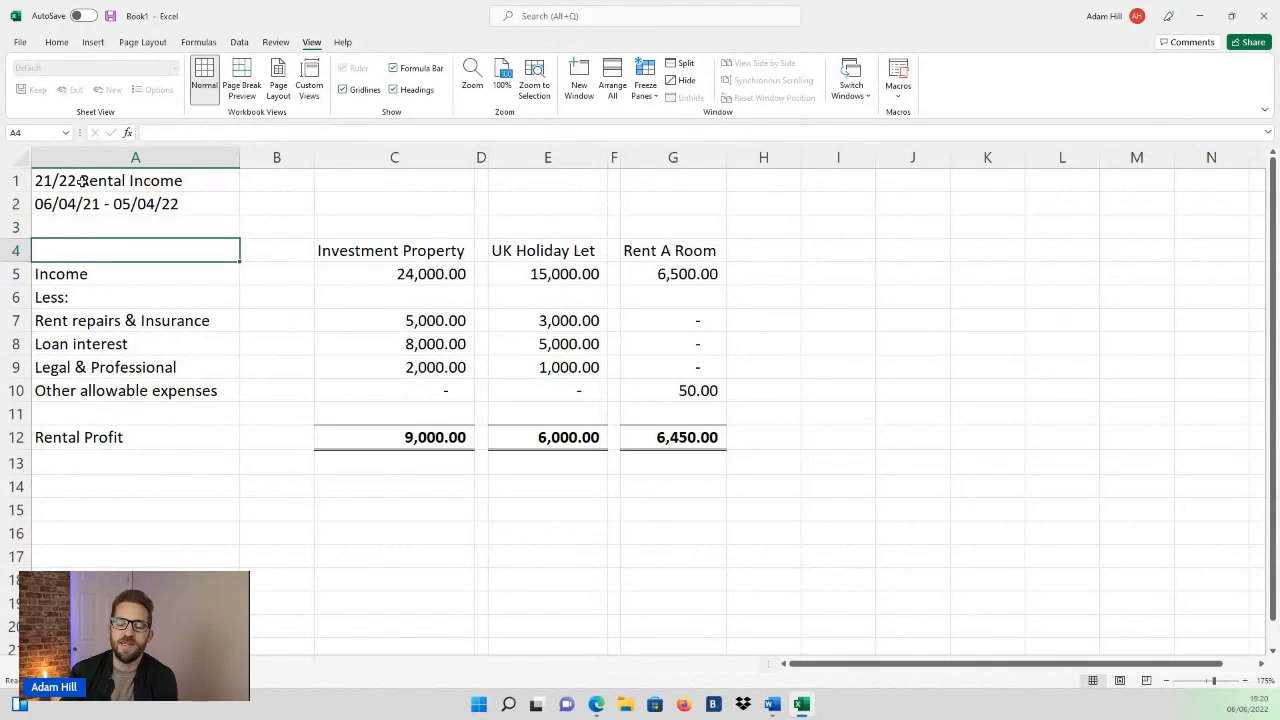
drag(83, 181, 694, 436)
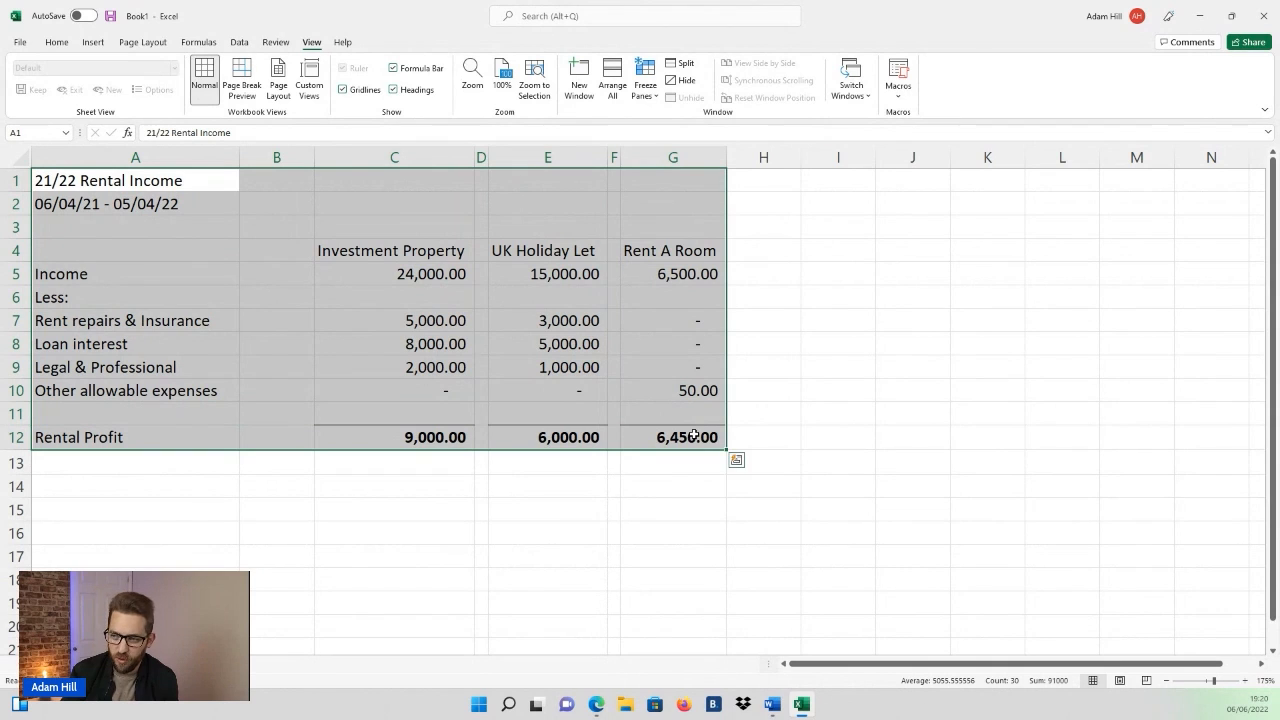
click(270, 461)
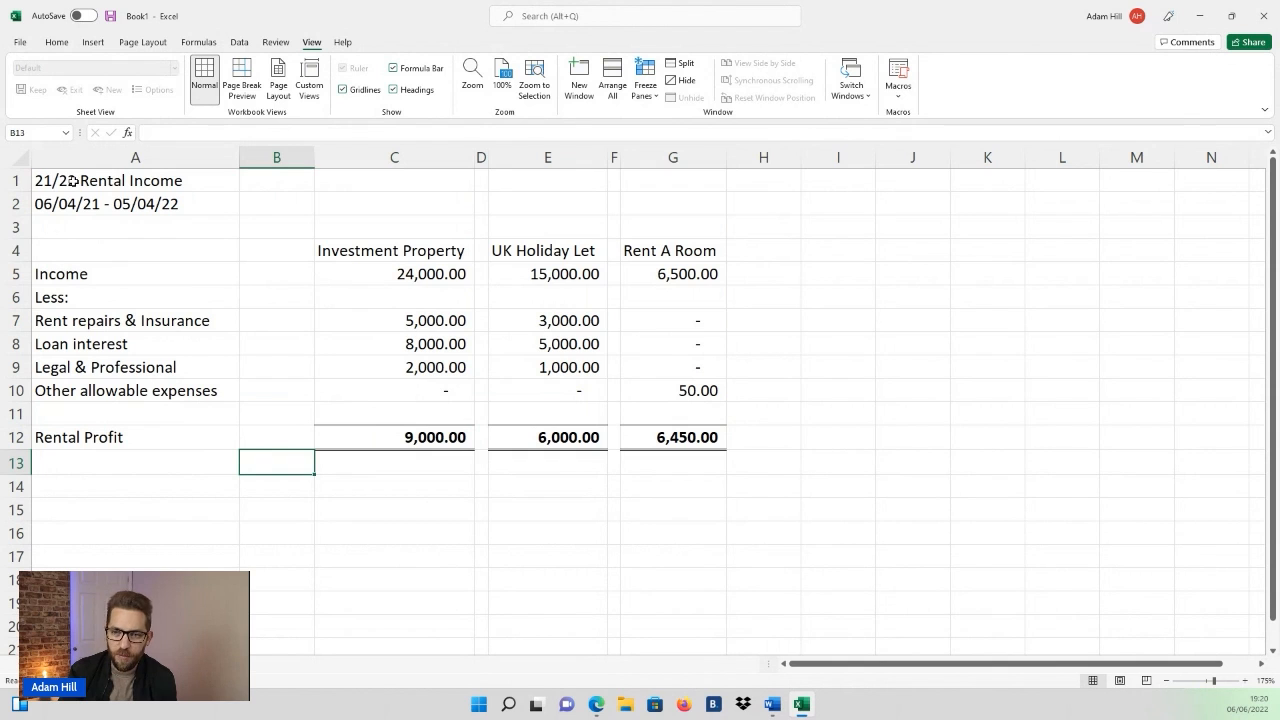
click(73, 181)
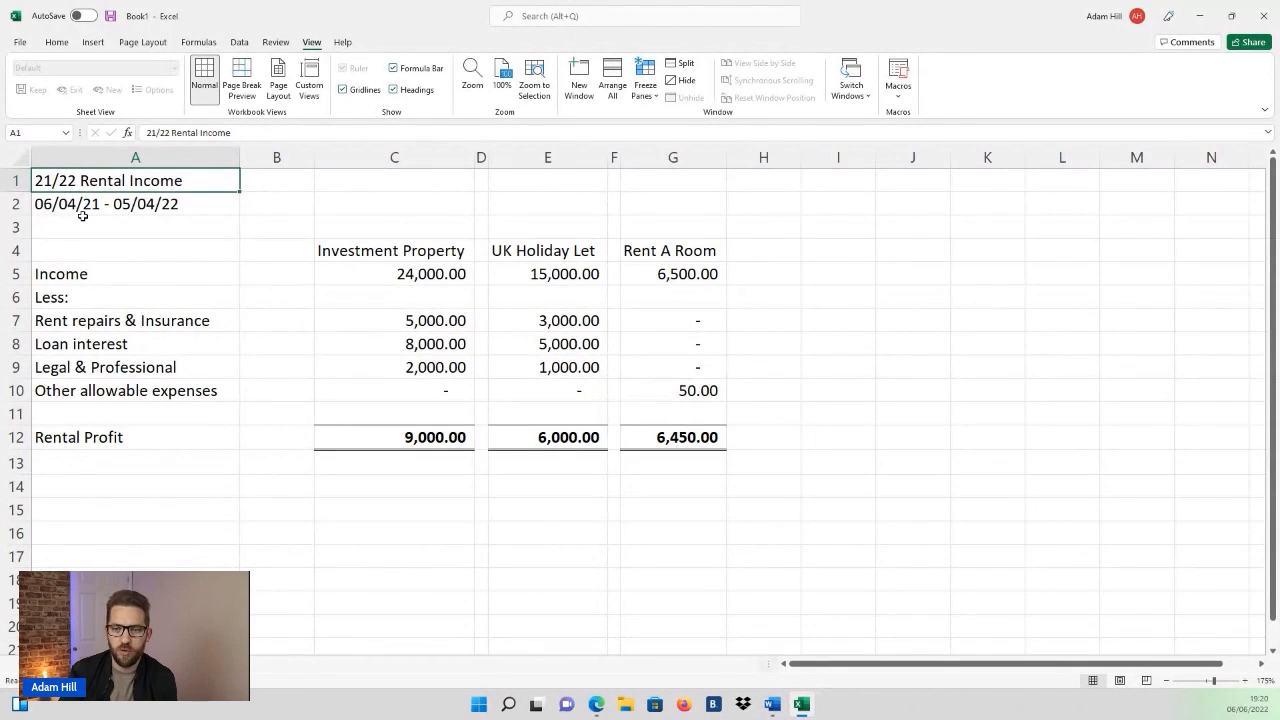
click(88, 208)
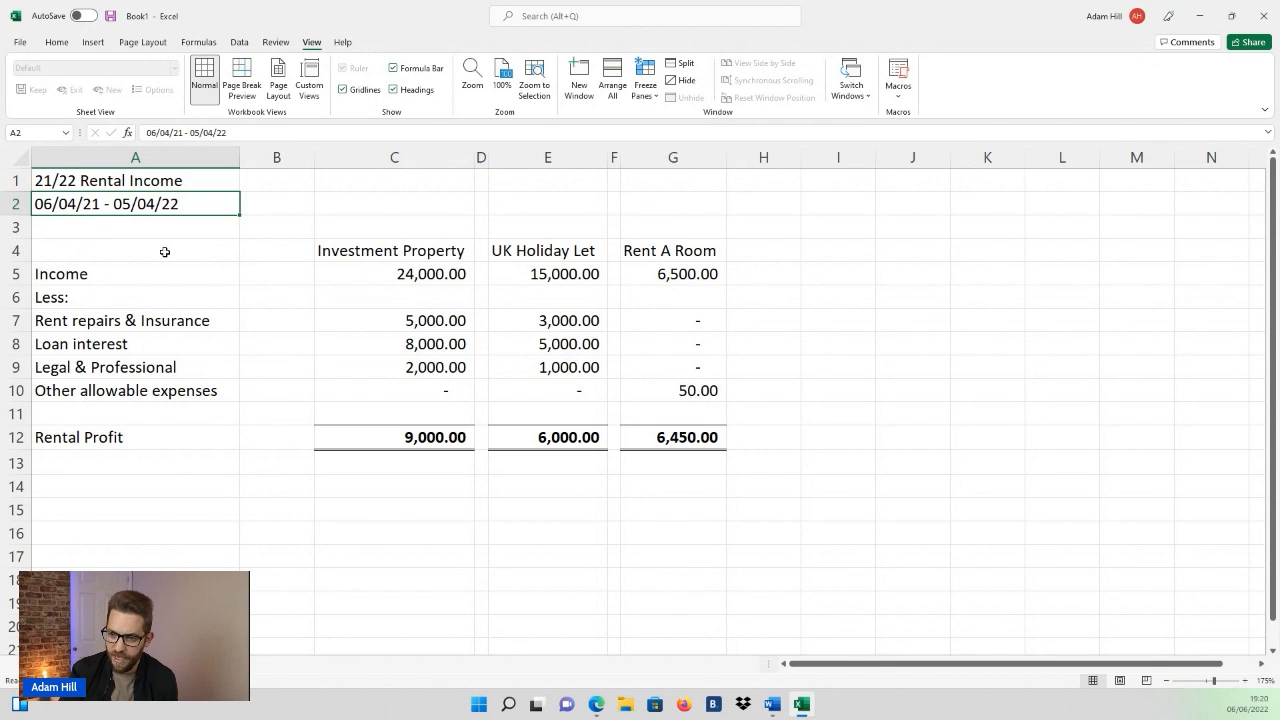
click(394, 157)
click(548, 155)
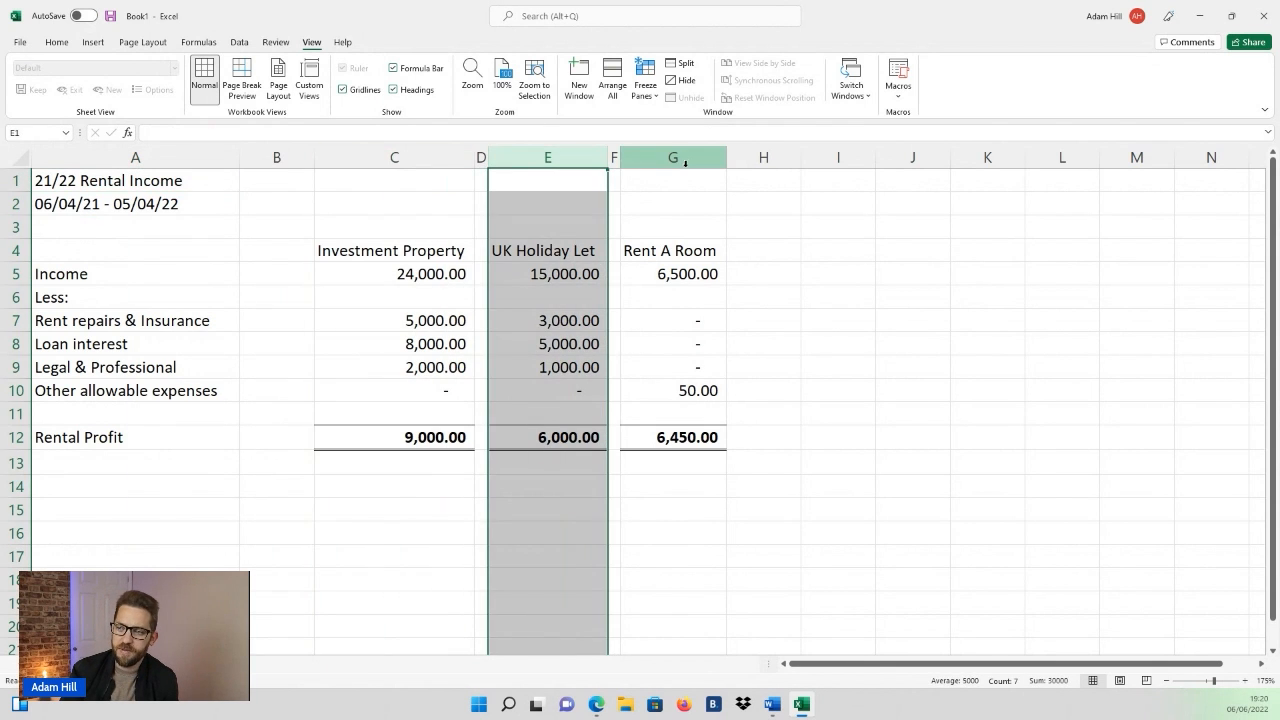
click(690, 157)
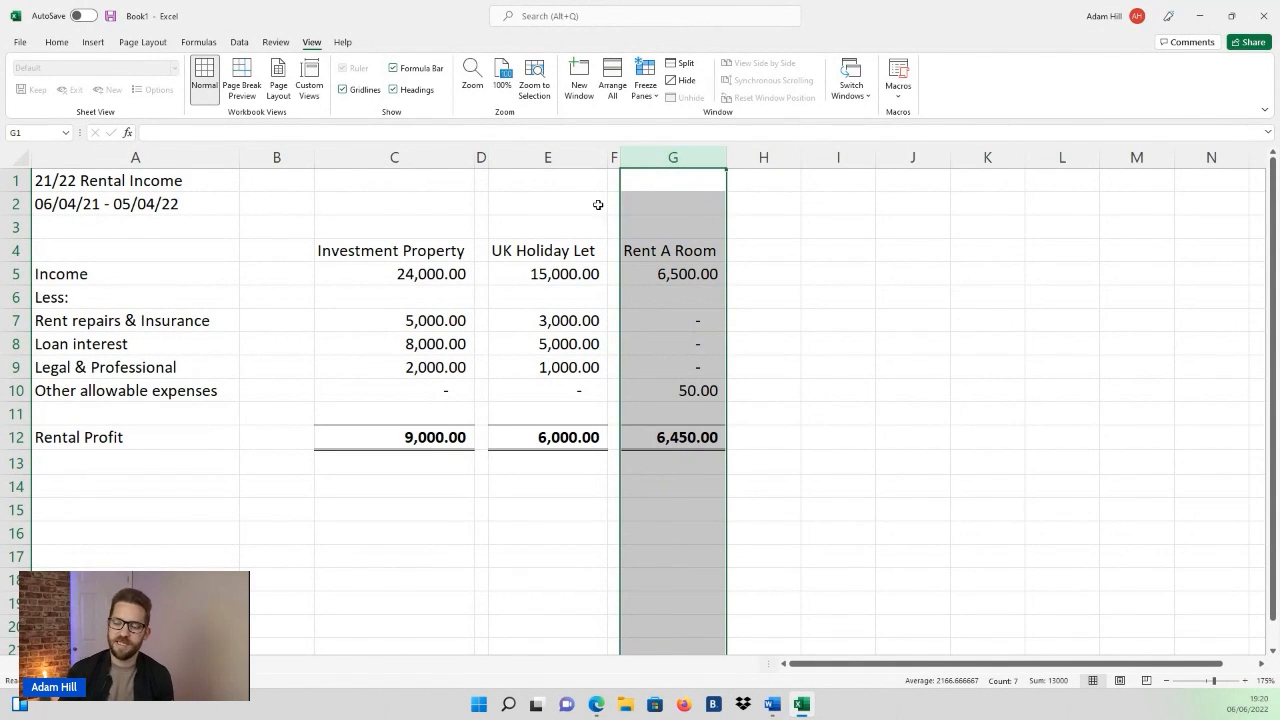
click(409, 157)
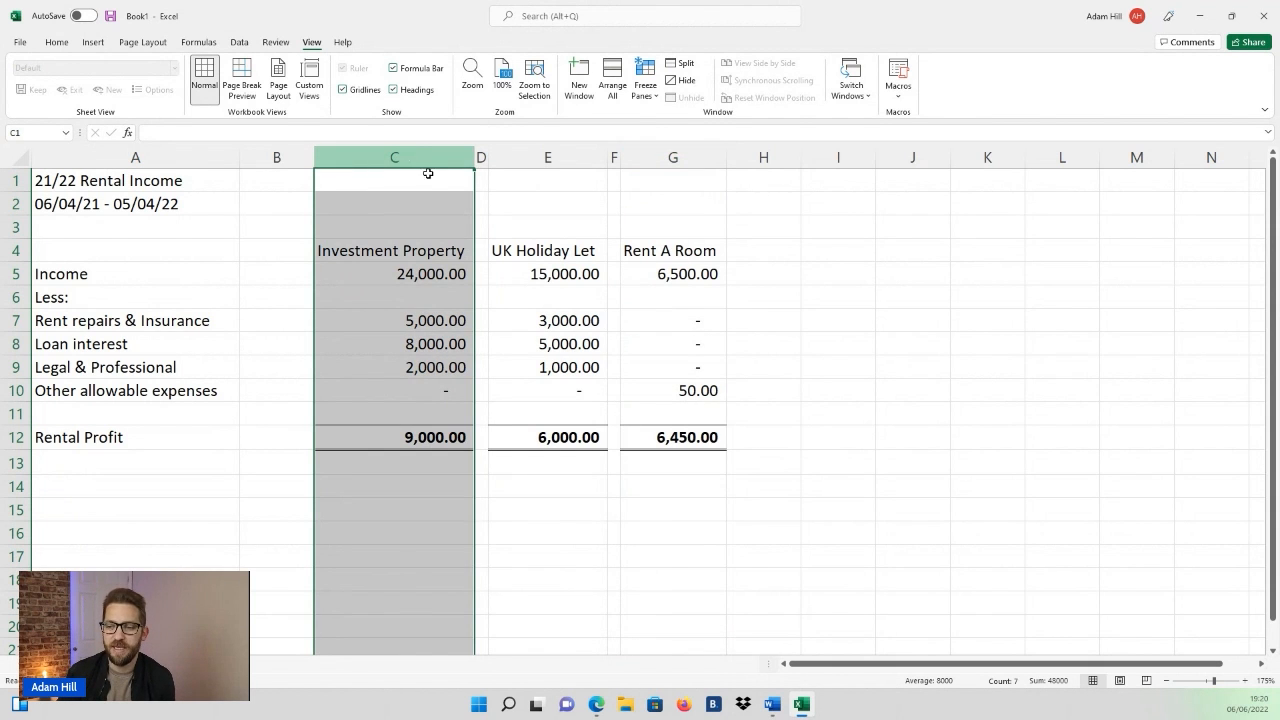
click(419, 208)
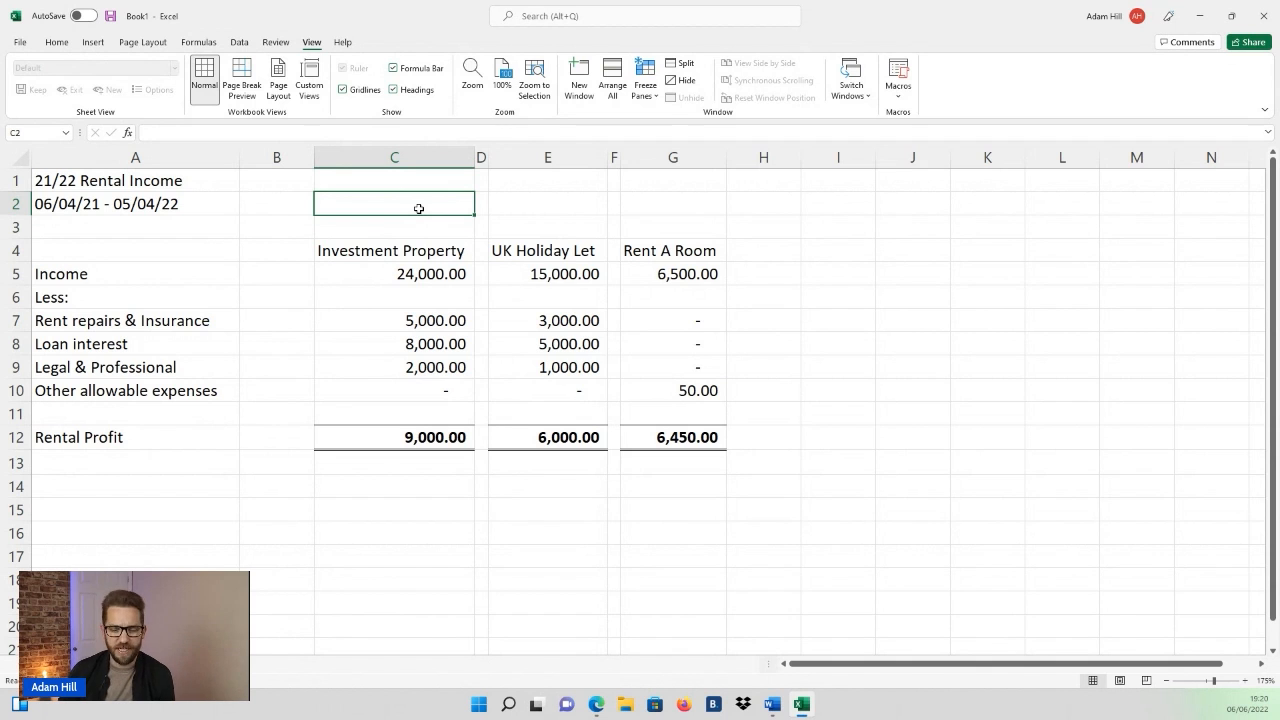
Examine the UK Holiday Let column of the rental income sheet, ending on its heading.
click(552, 213)
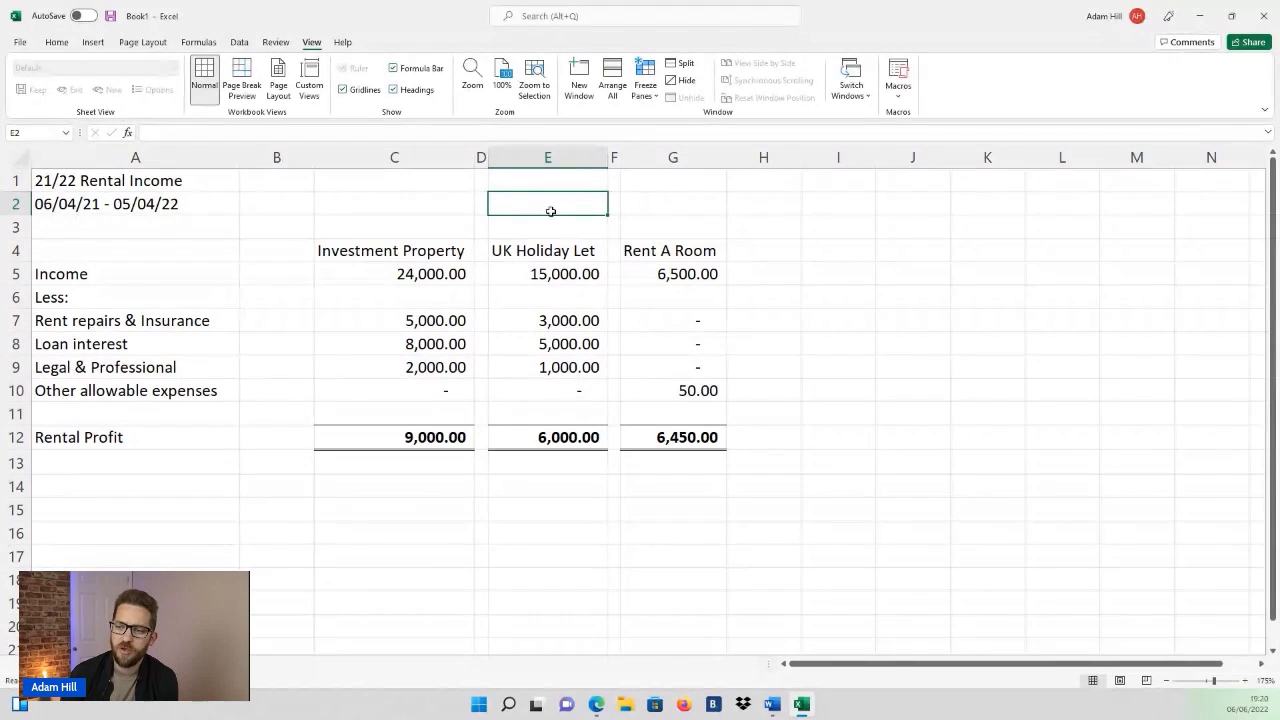
click(540, 158)
click(536, 230)
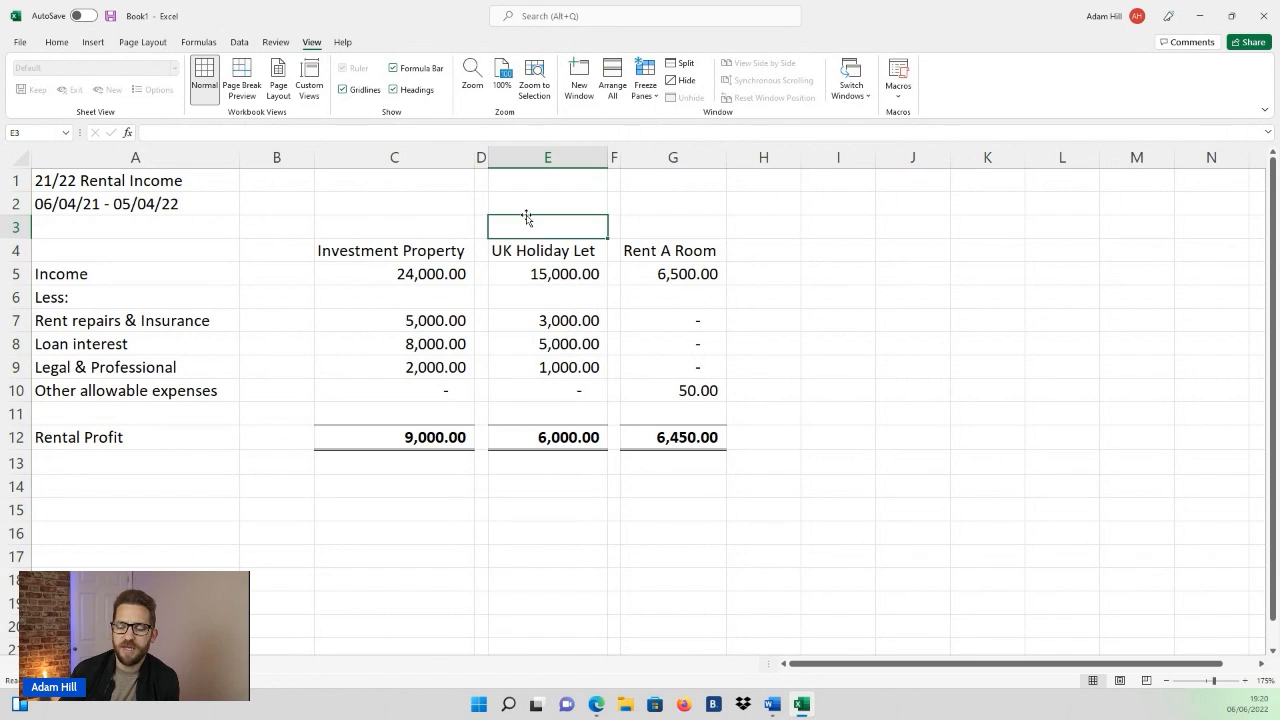
click(533, 202)
click(538, 182)
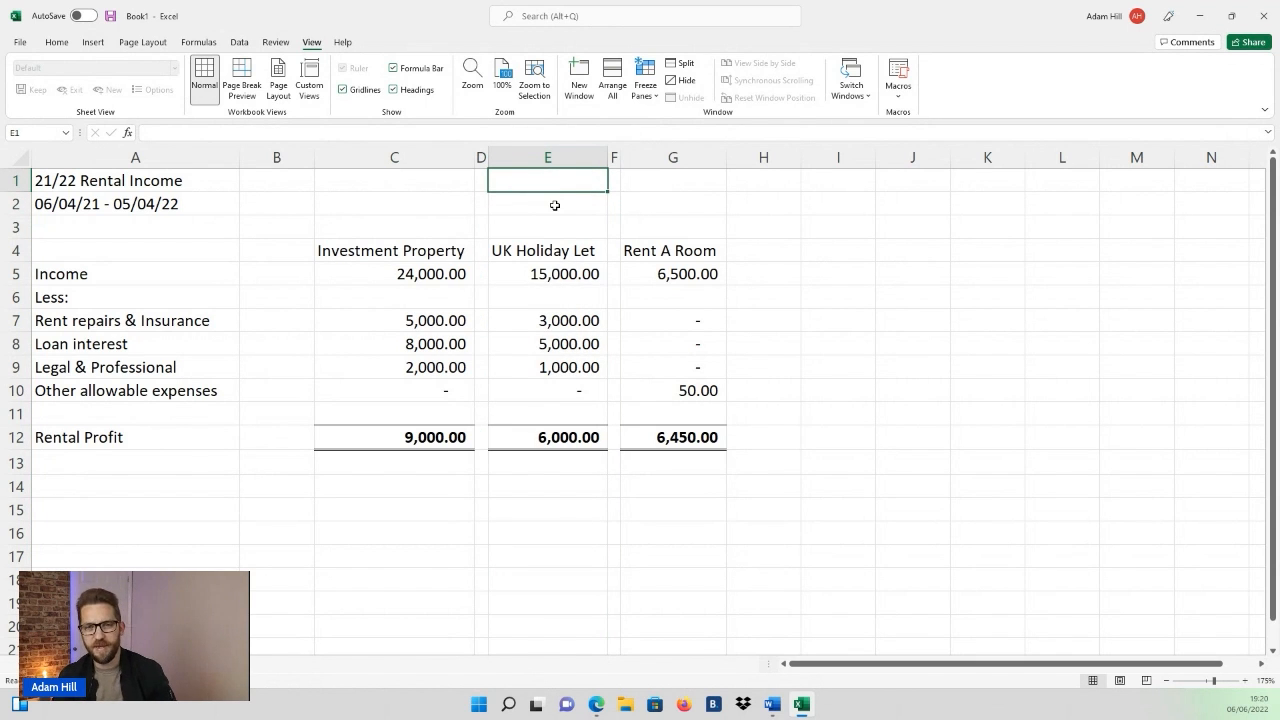
click(554, 205)
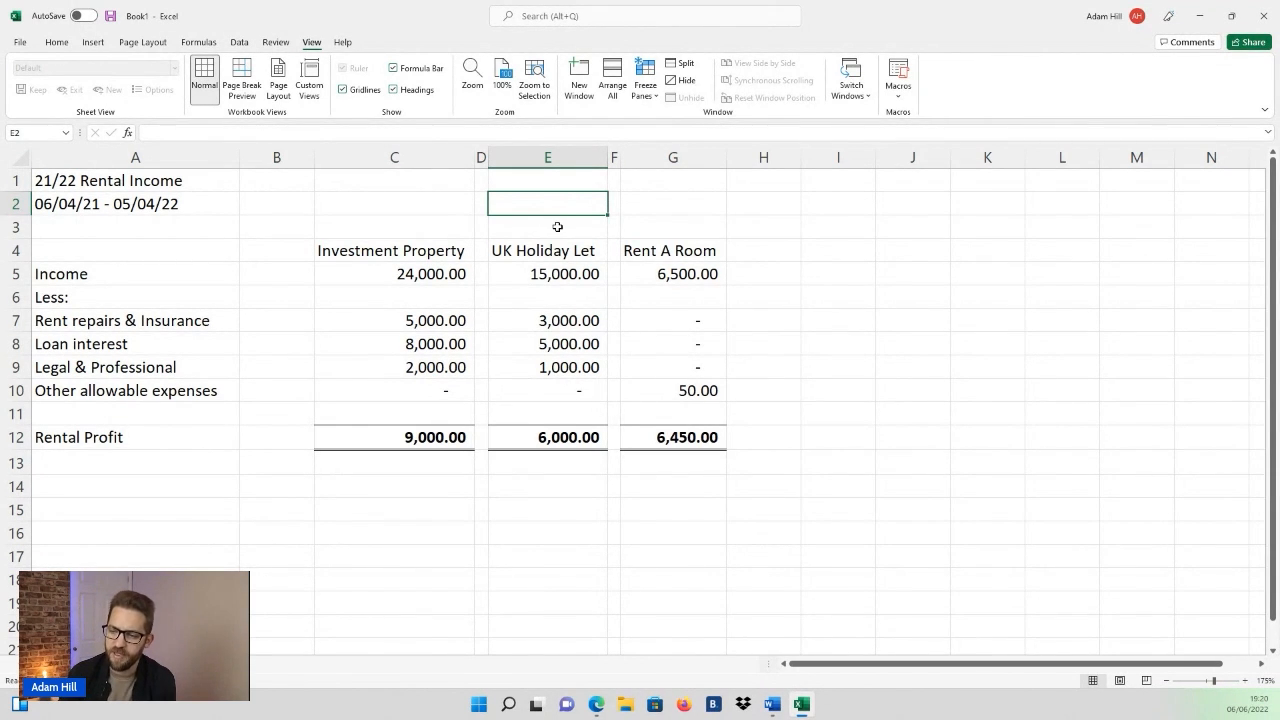
click(556, 229)
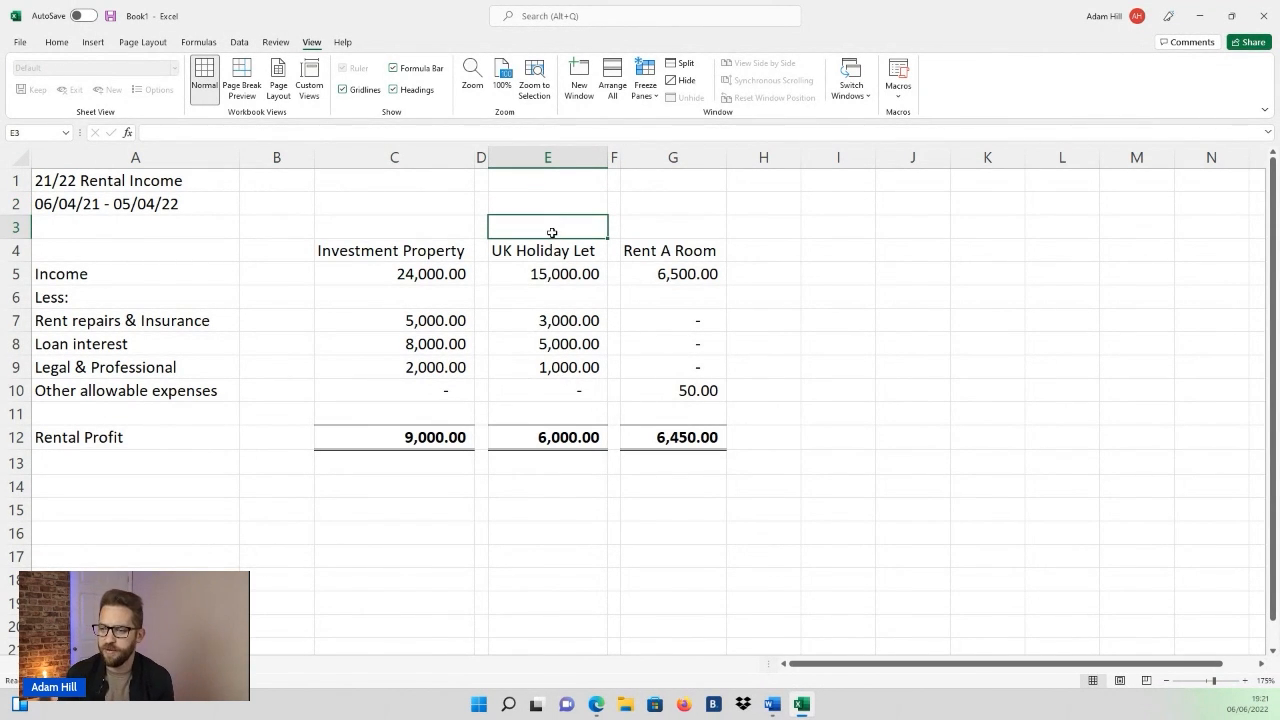
click(551, 252)
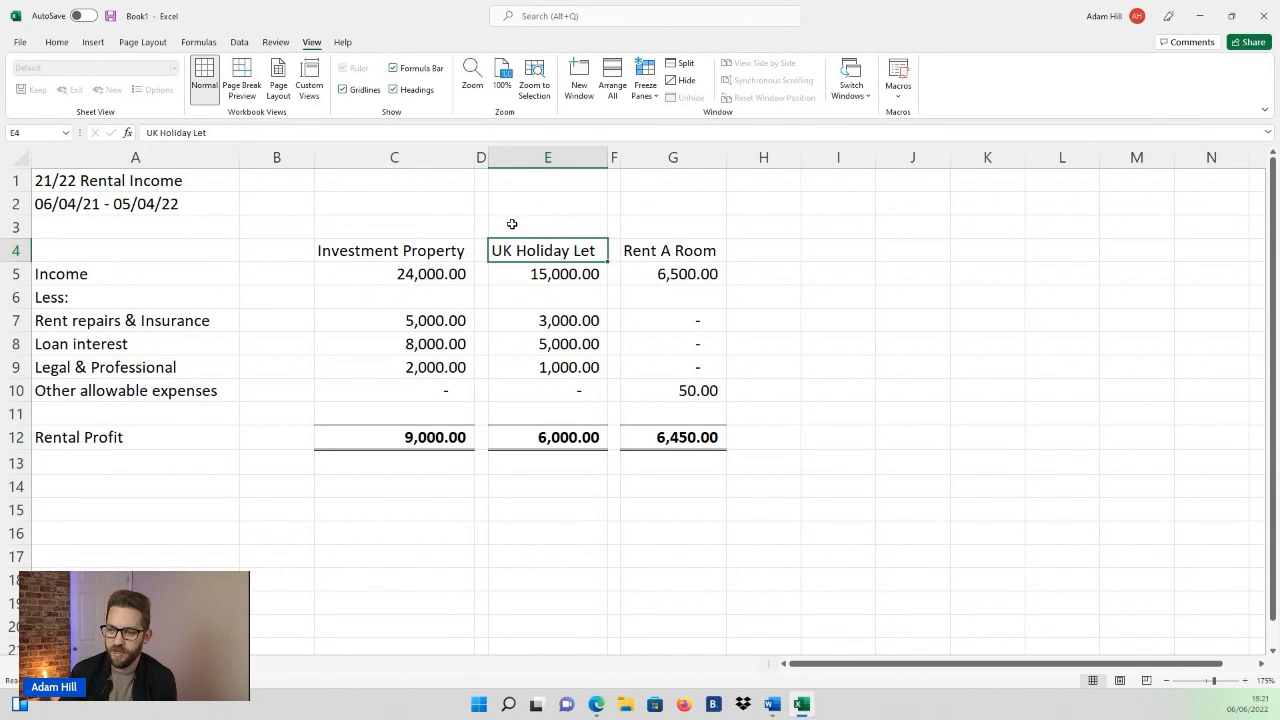
Examine the Rent A Room column of the rental income sheet, ending on its heading.
click(664, 251)
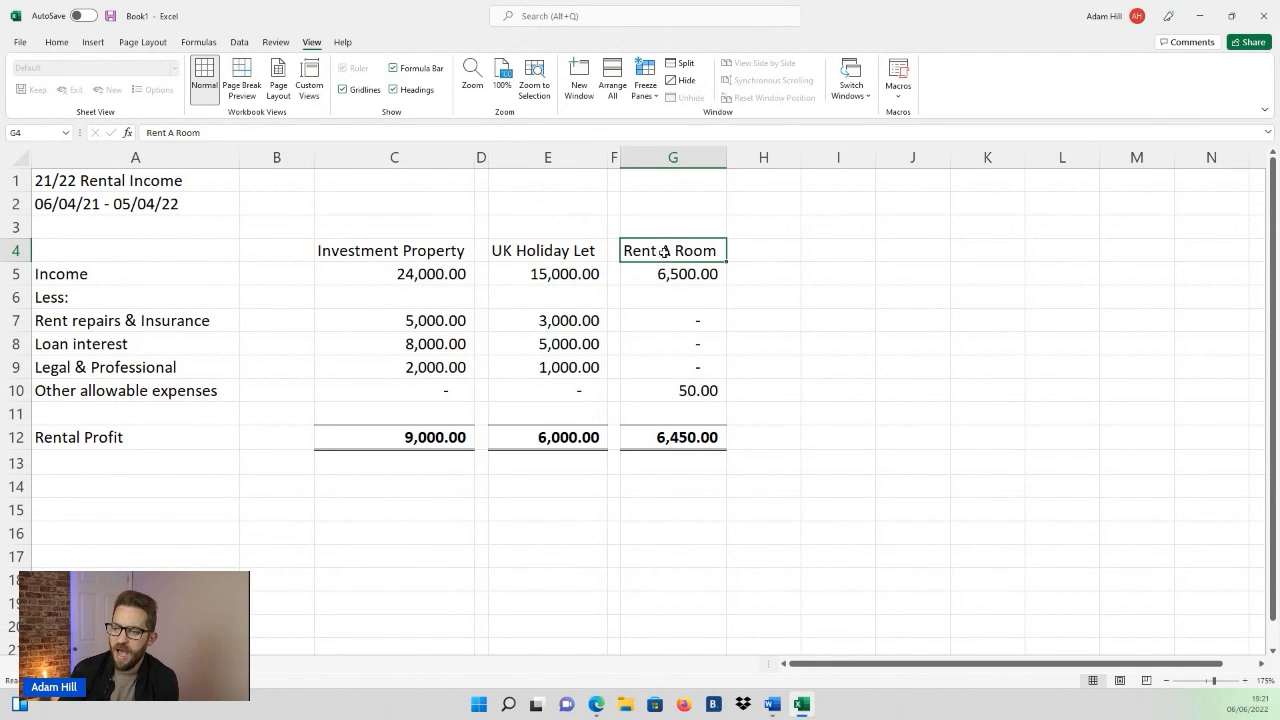
click(672, 230)
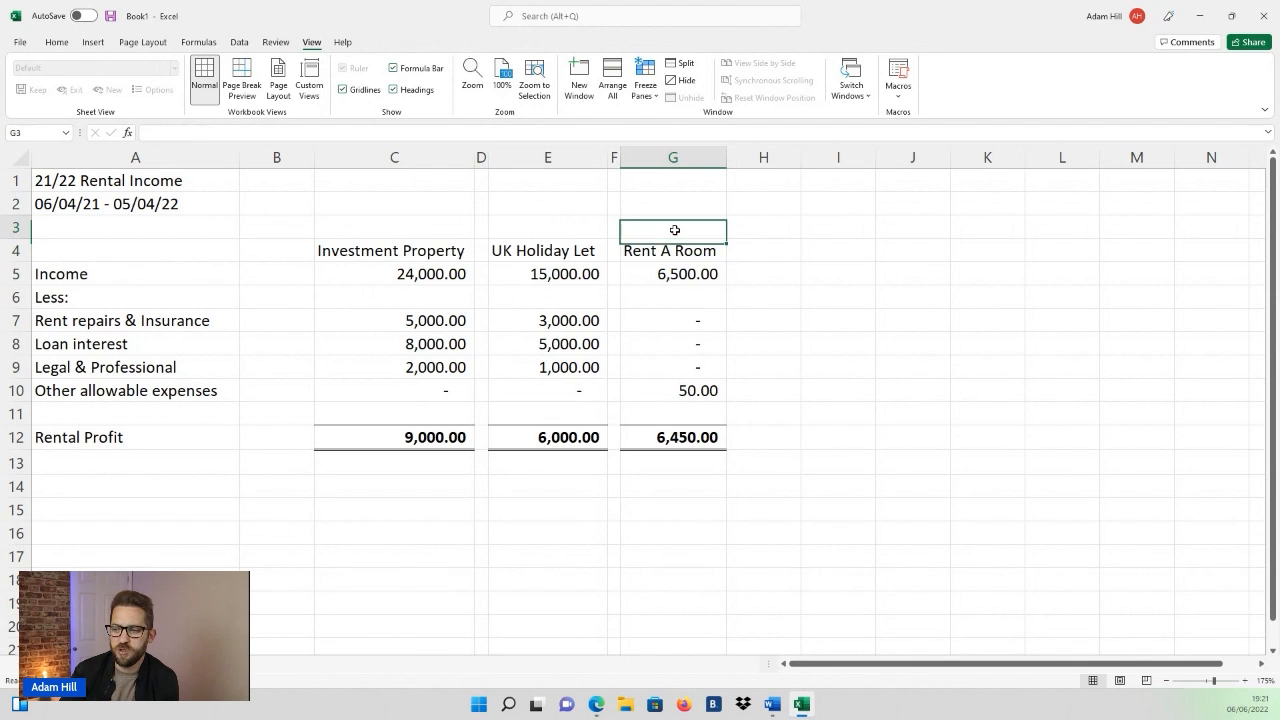
click(665, 202)
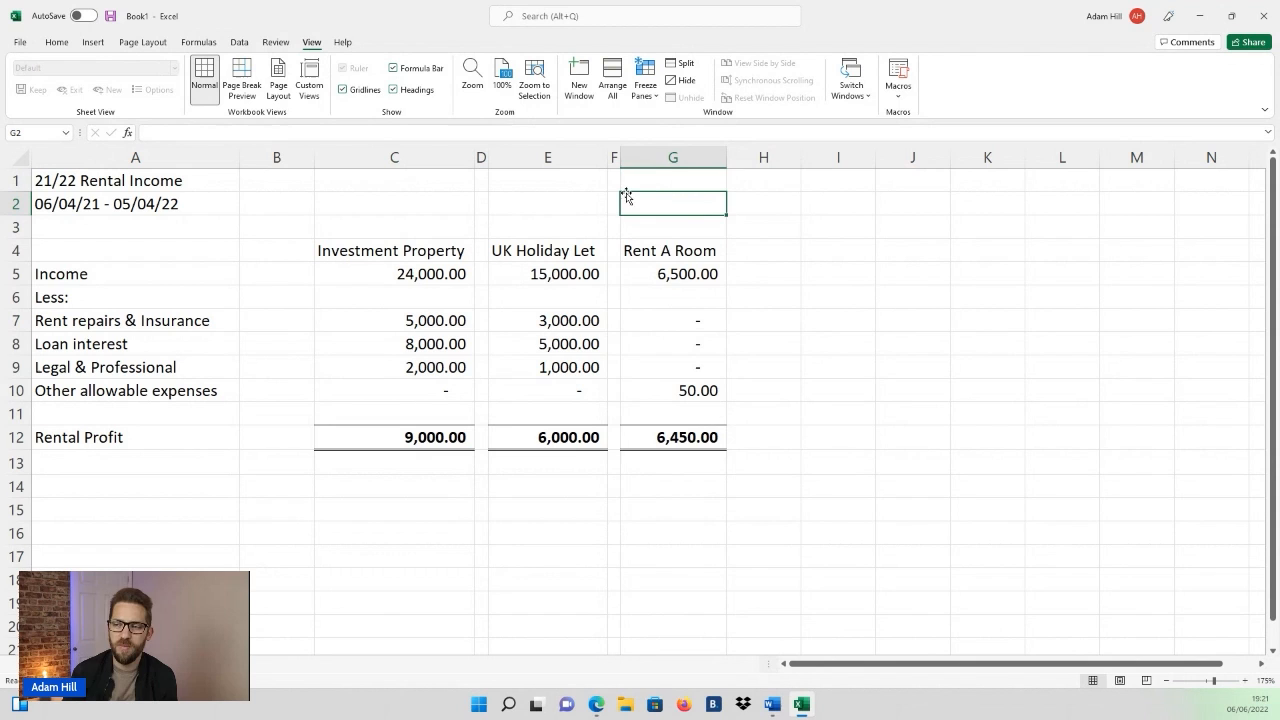
click(672, 157)
click(690, 228)
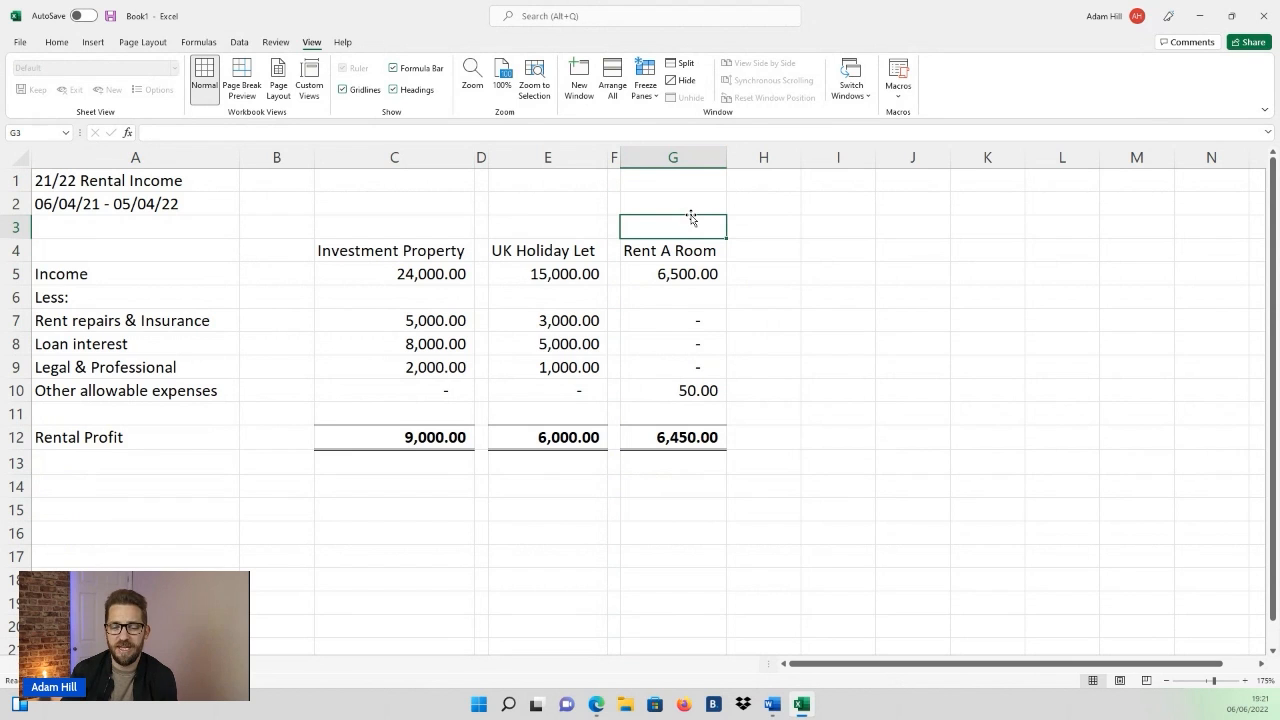
click(692, 248)
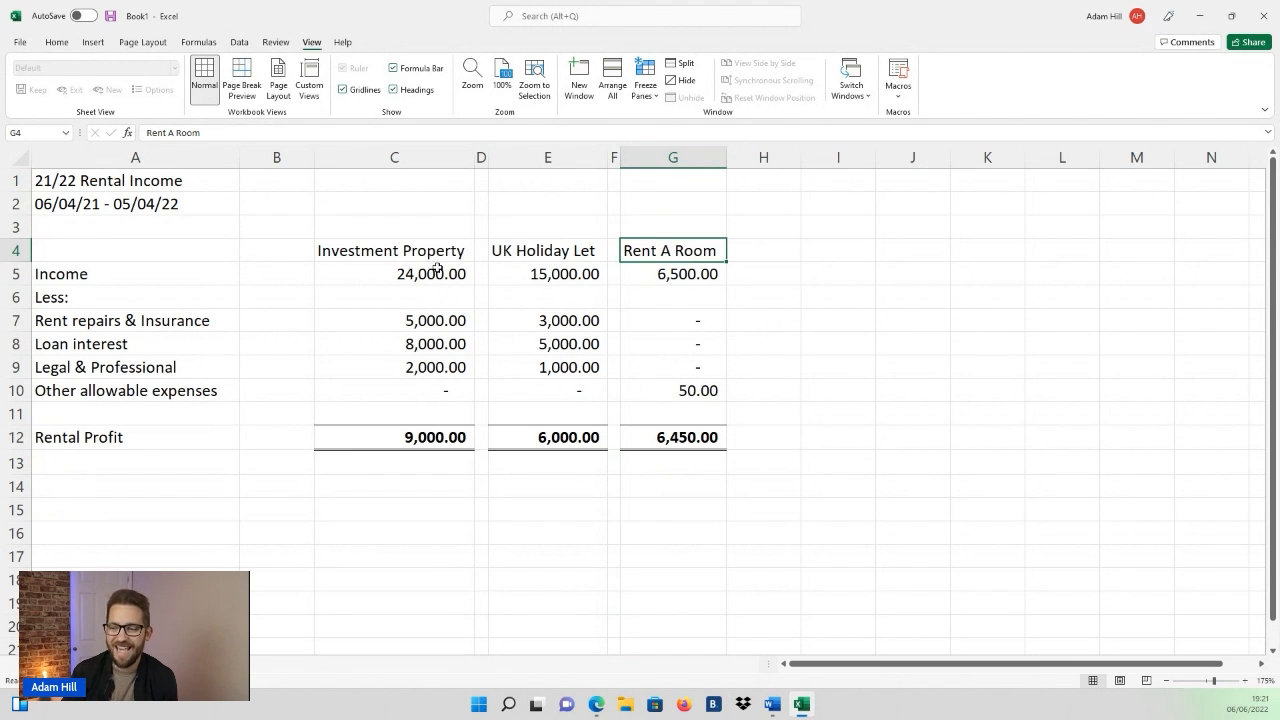
click(688, 228)
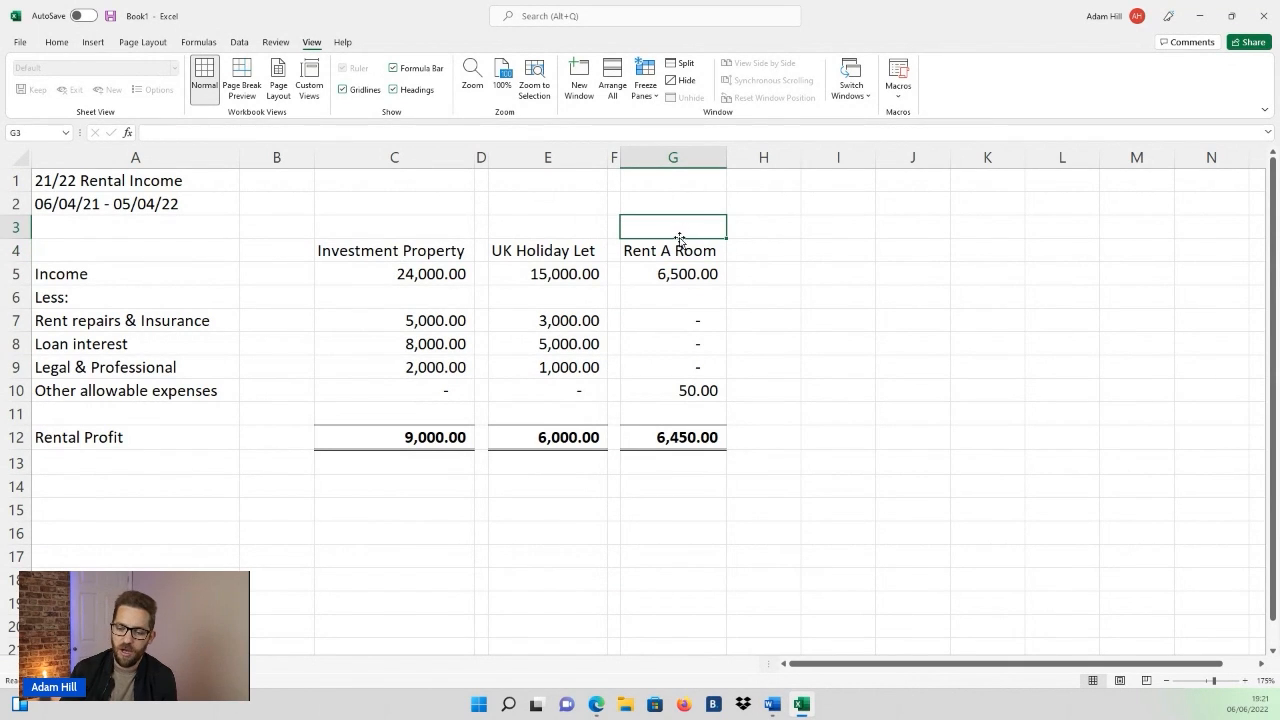
click(668, 250)
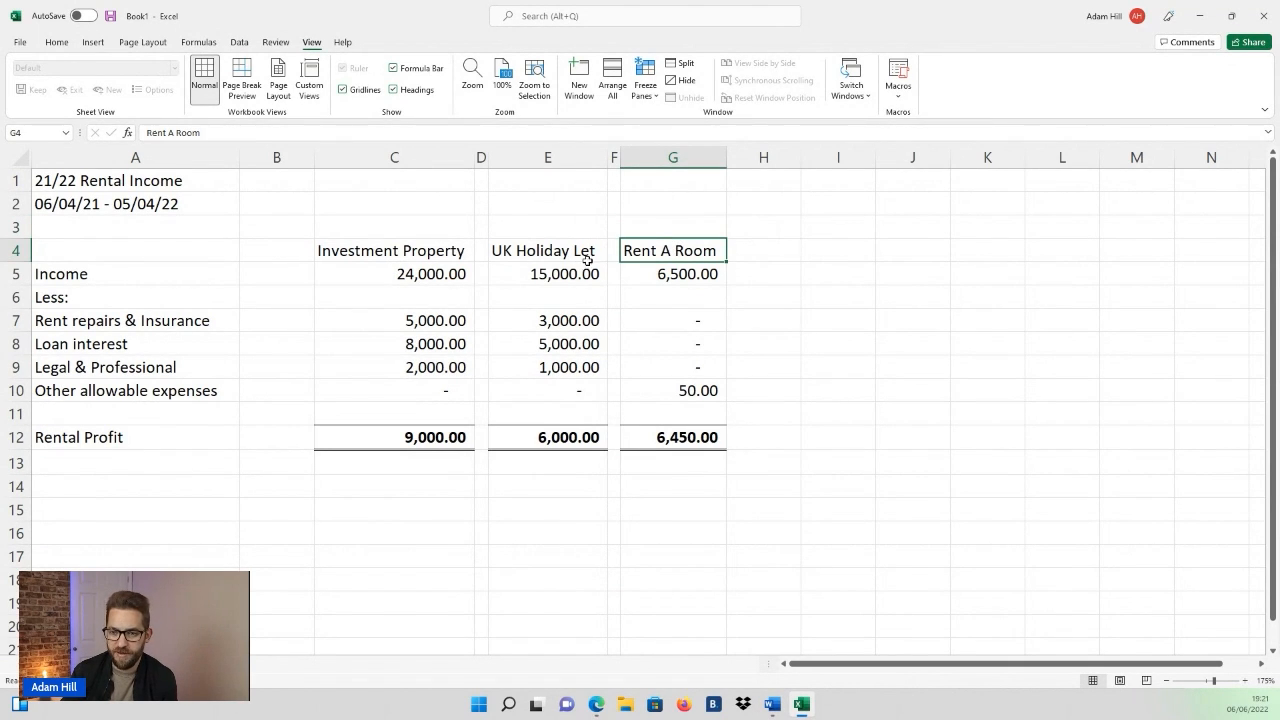
Check the Income row figures for the investment property, UK holiday let and rent-a-room columns.
click(95, 273)
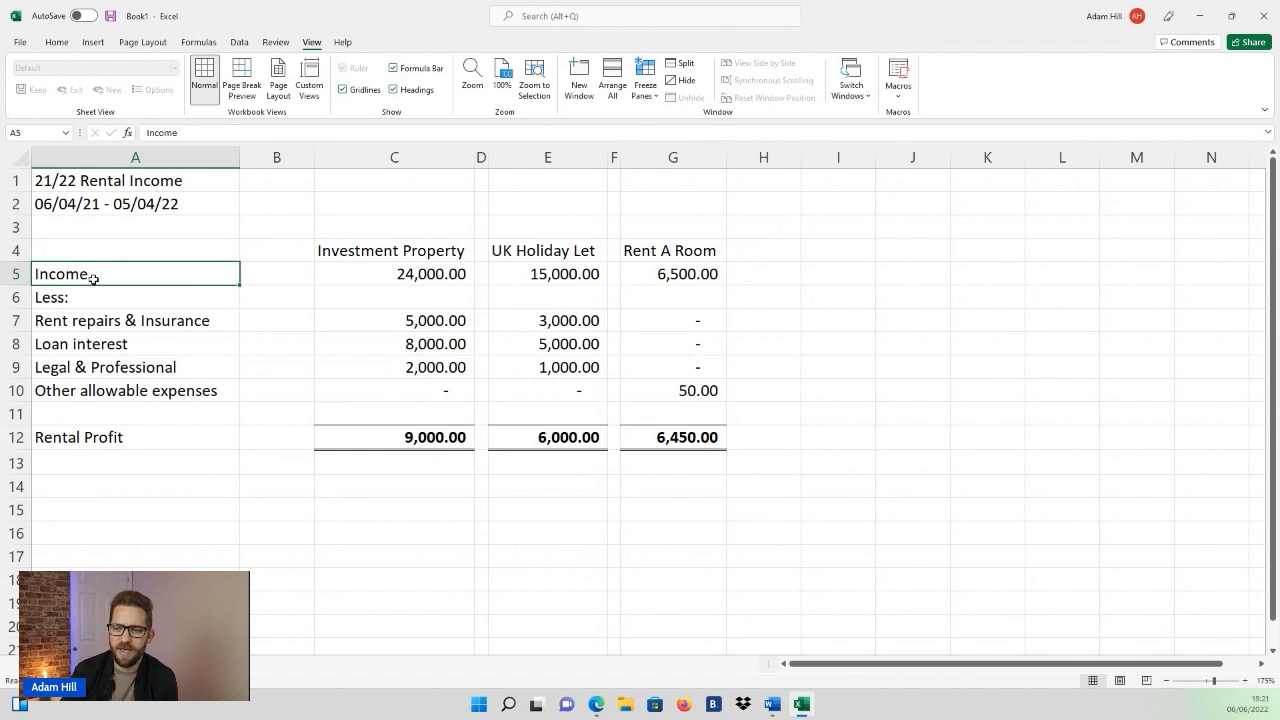
click(357, 278)
click(538, 274)
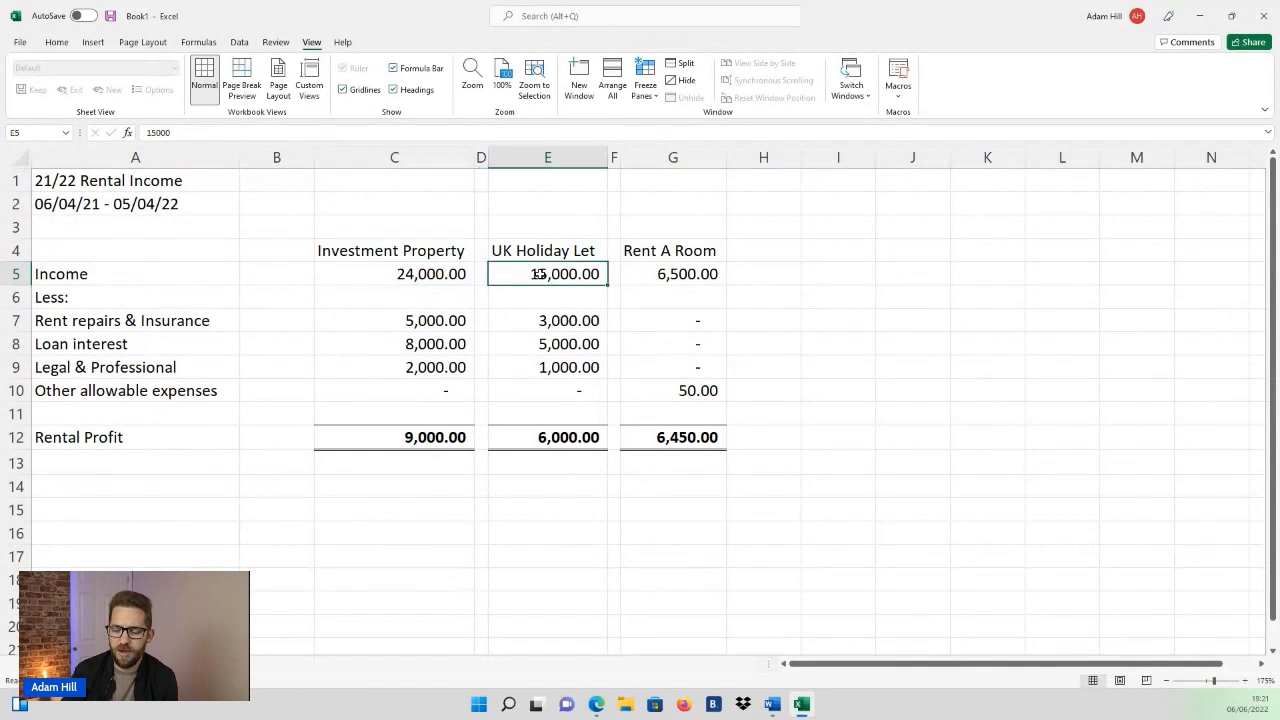
click(667, 274)
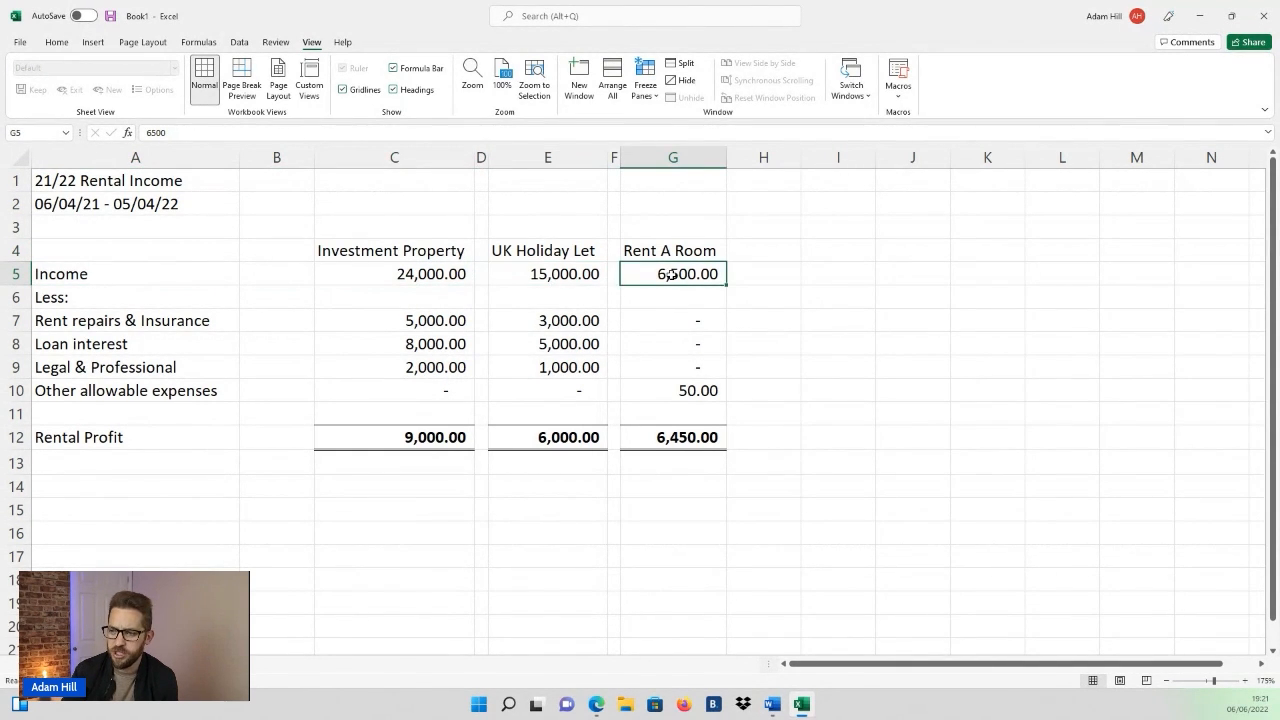
Examine the expense categories in the rental income sheet, from rent repairs and insurance through to other allowable expenses.
click(181, 318)
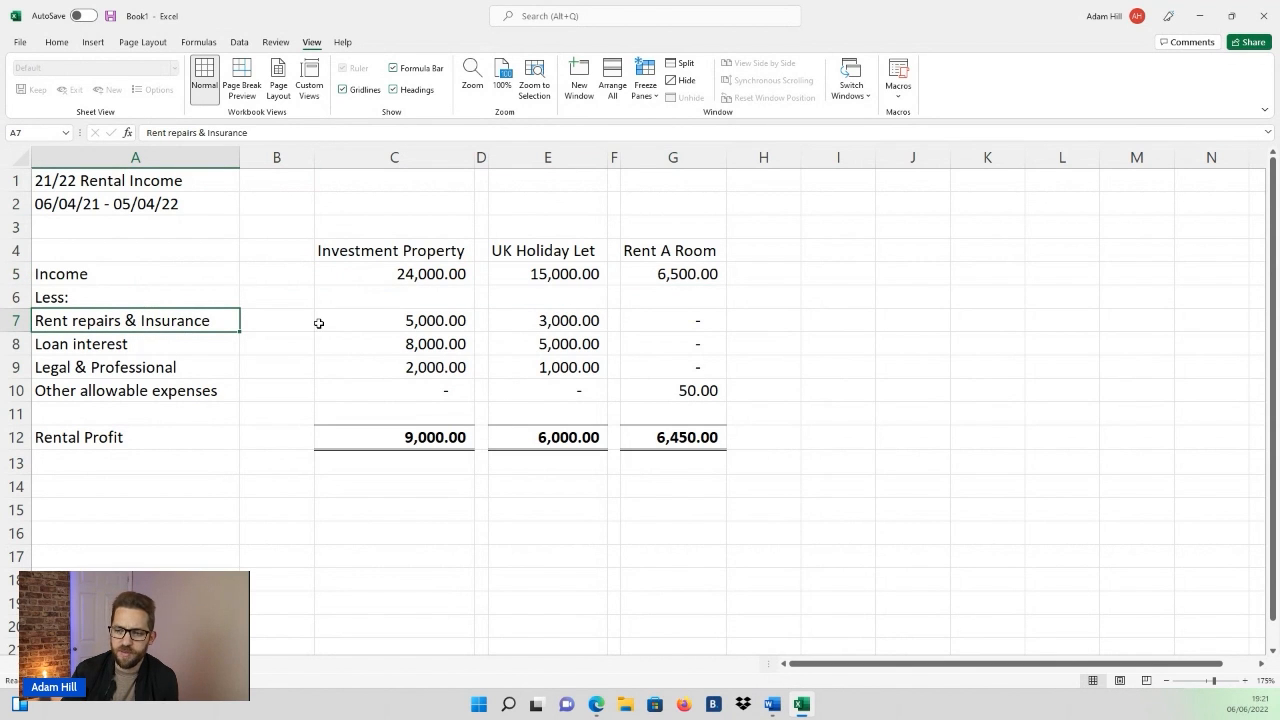
click(362, 320)
click(157, 320)
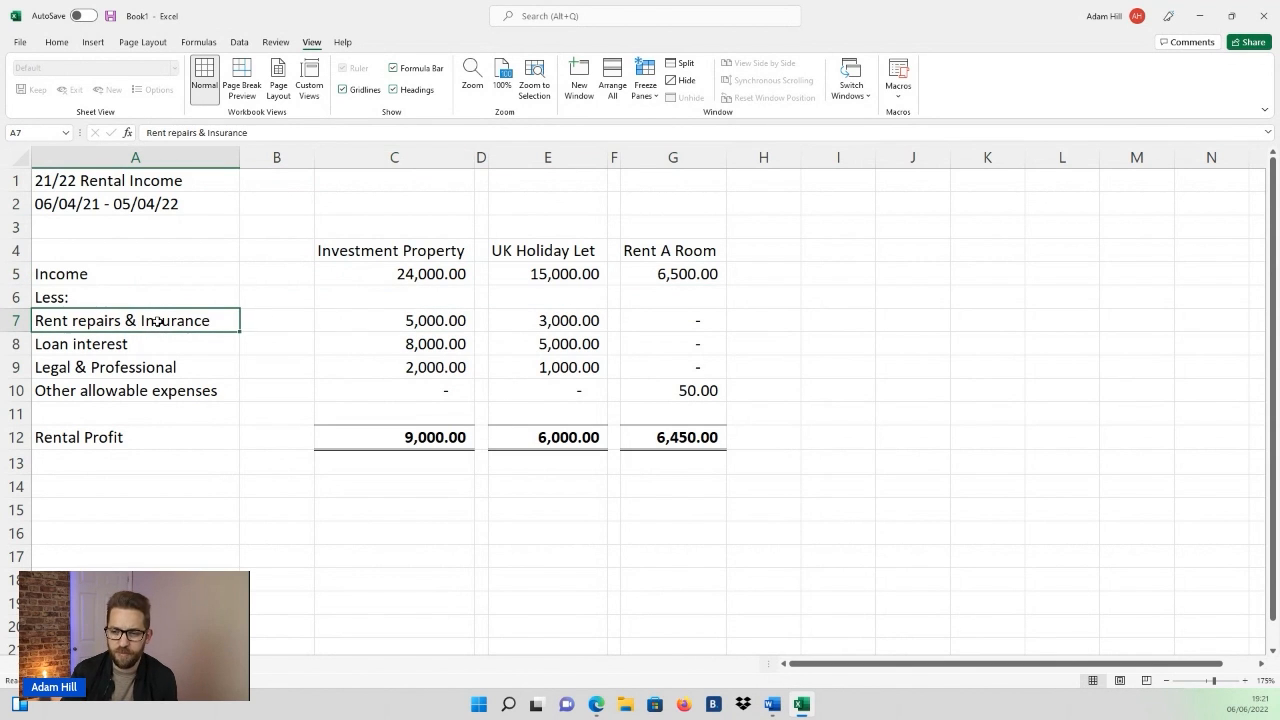
drag(157, 320, 680, 384)
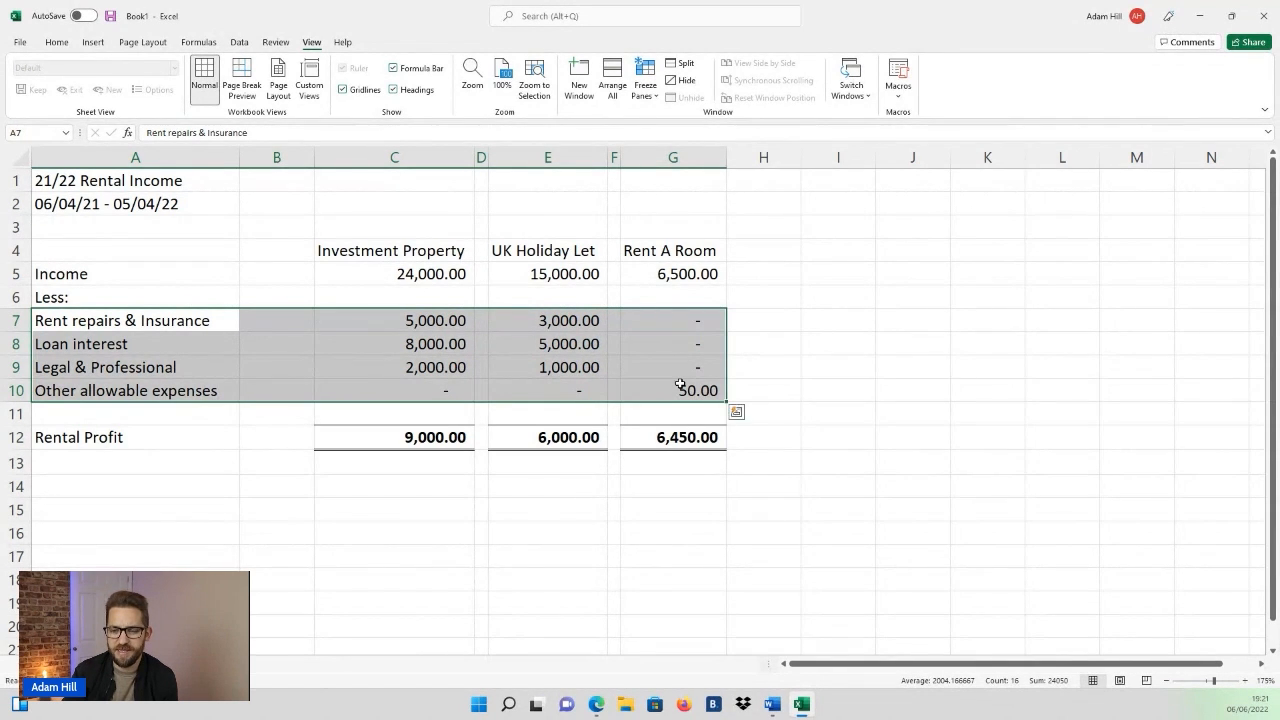
click(104, 323)
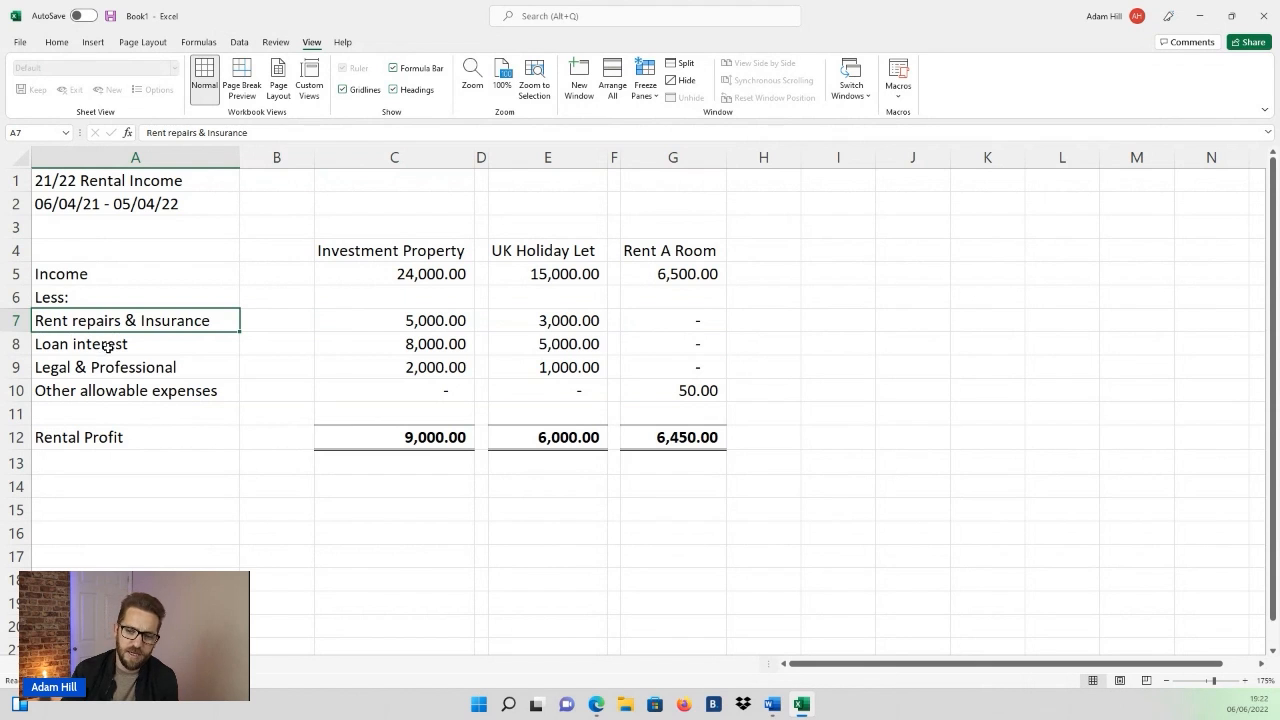
click(107, 346)
click(110, 366)
click(113, 393)
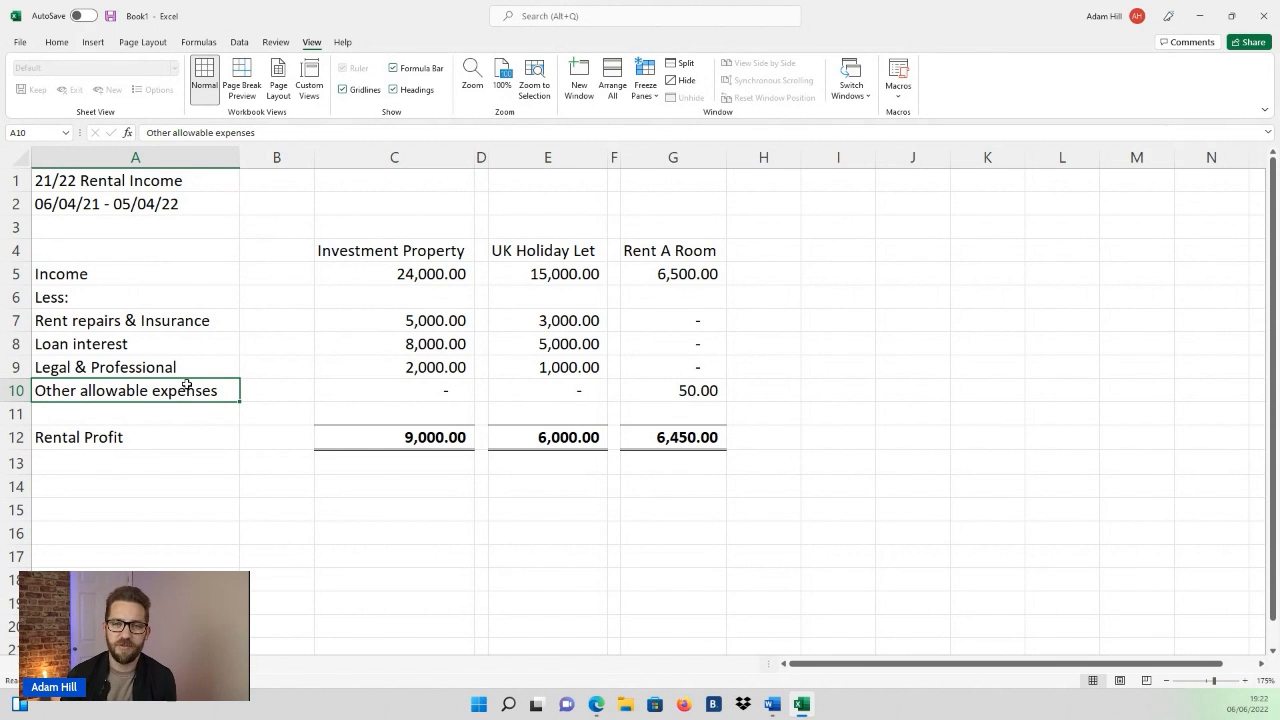
Review the expense rows one by one, ending with the whole expense block across all three property columns.
click(294, 320)
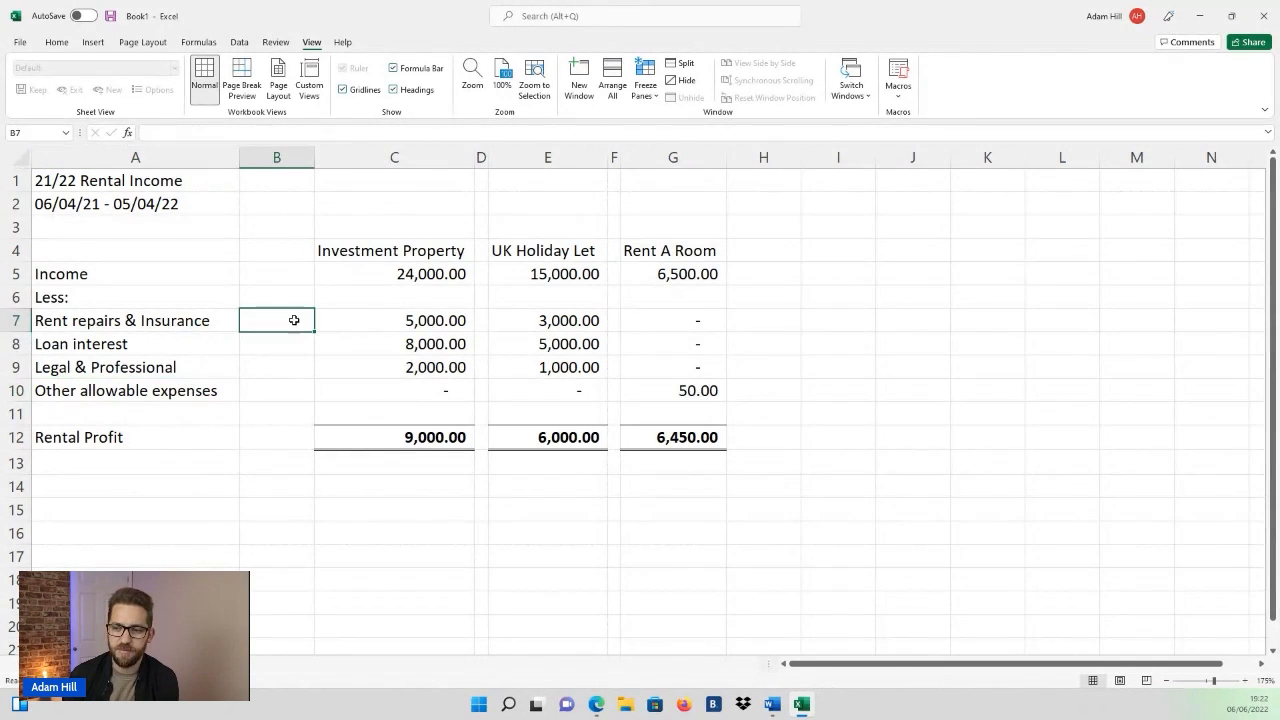
click(300, 340)
click(300, 366)
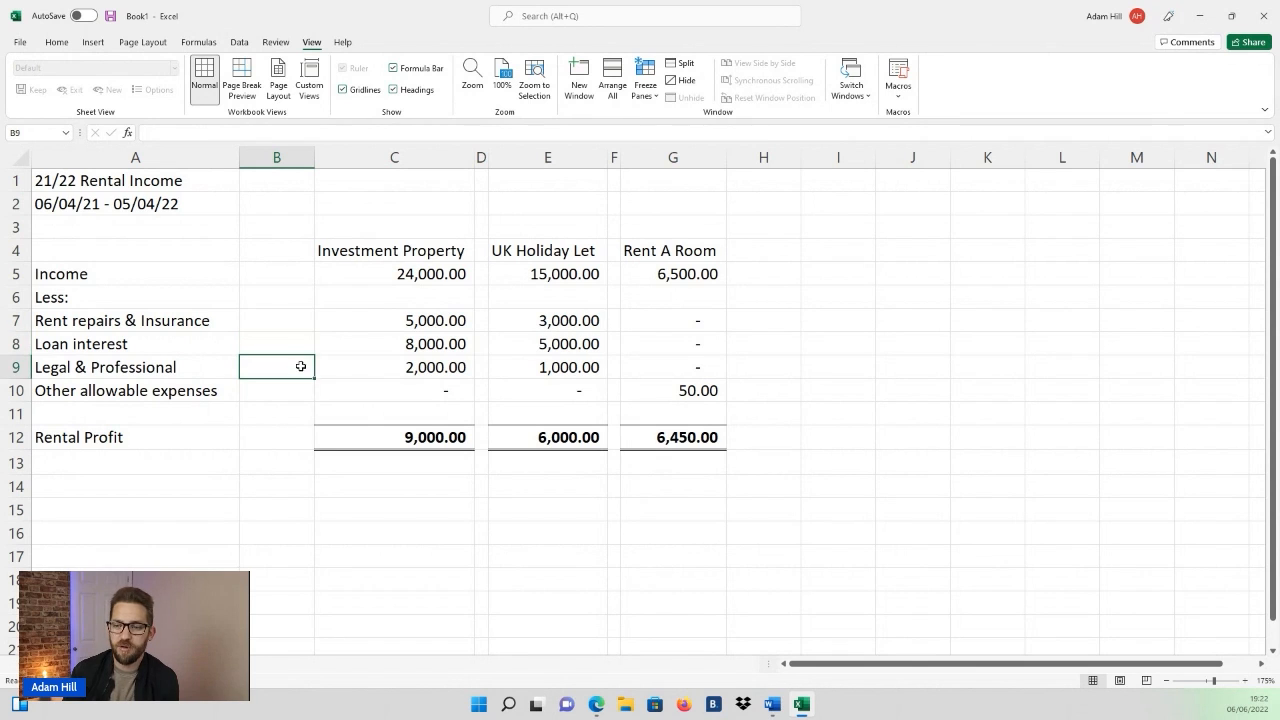
click(308, 388)
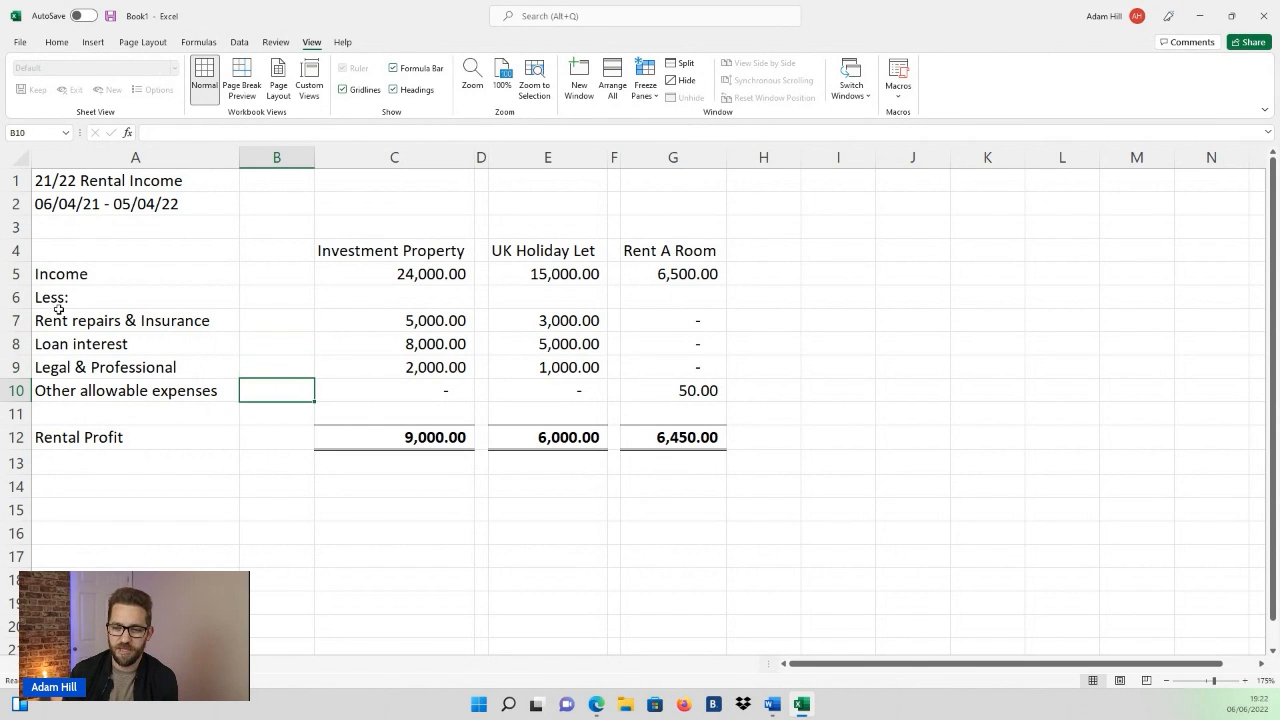
drag(62, 314, 700, 392)
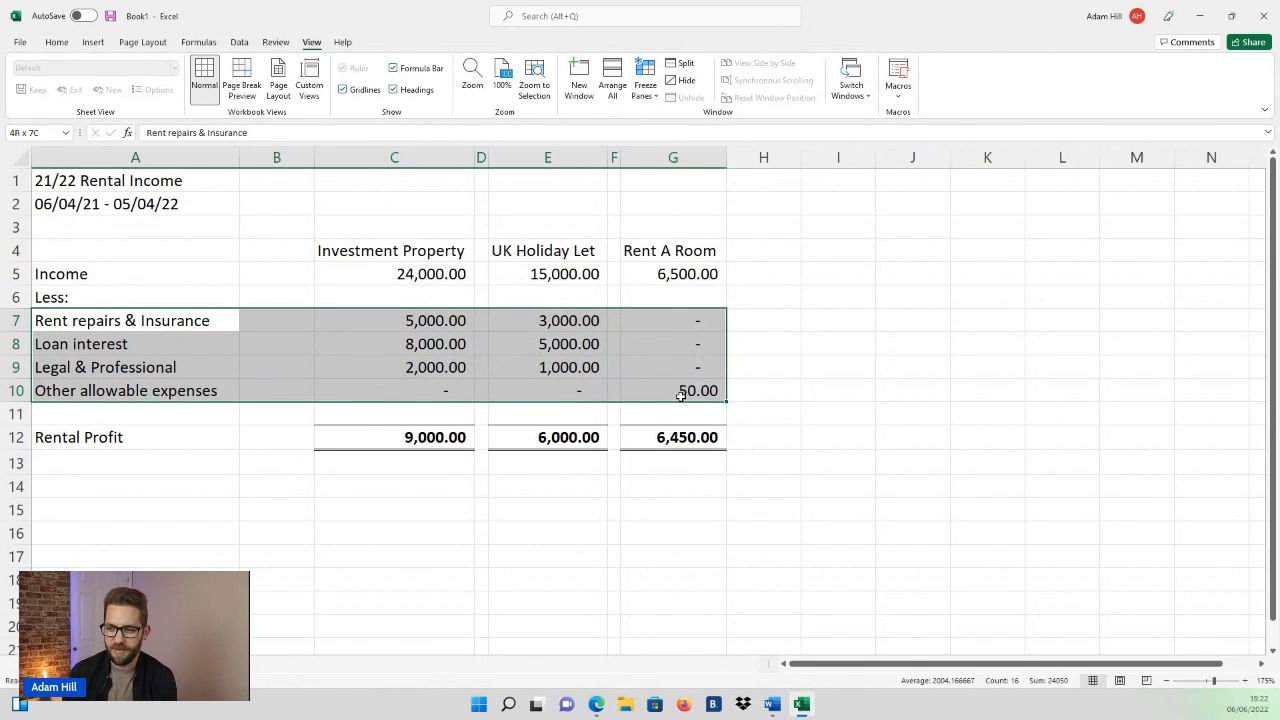
Check the Rental Profit figures for the investment property, UK holiday let and rent-a-room columns.
click(171, 416)
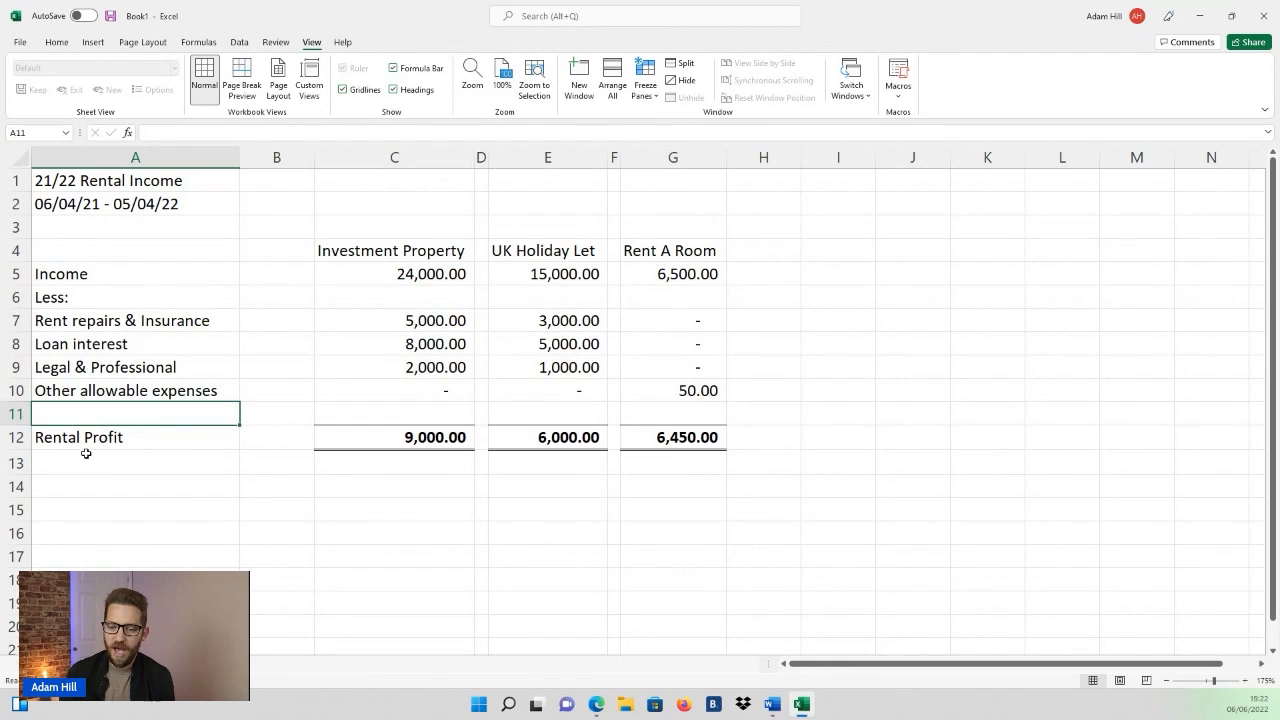
click(395, 437)
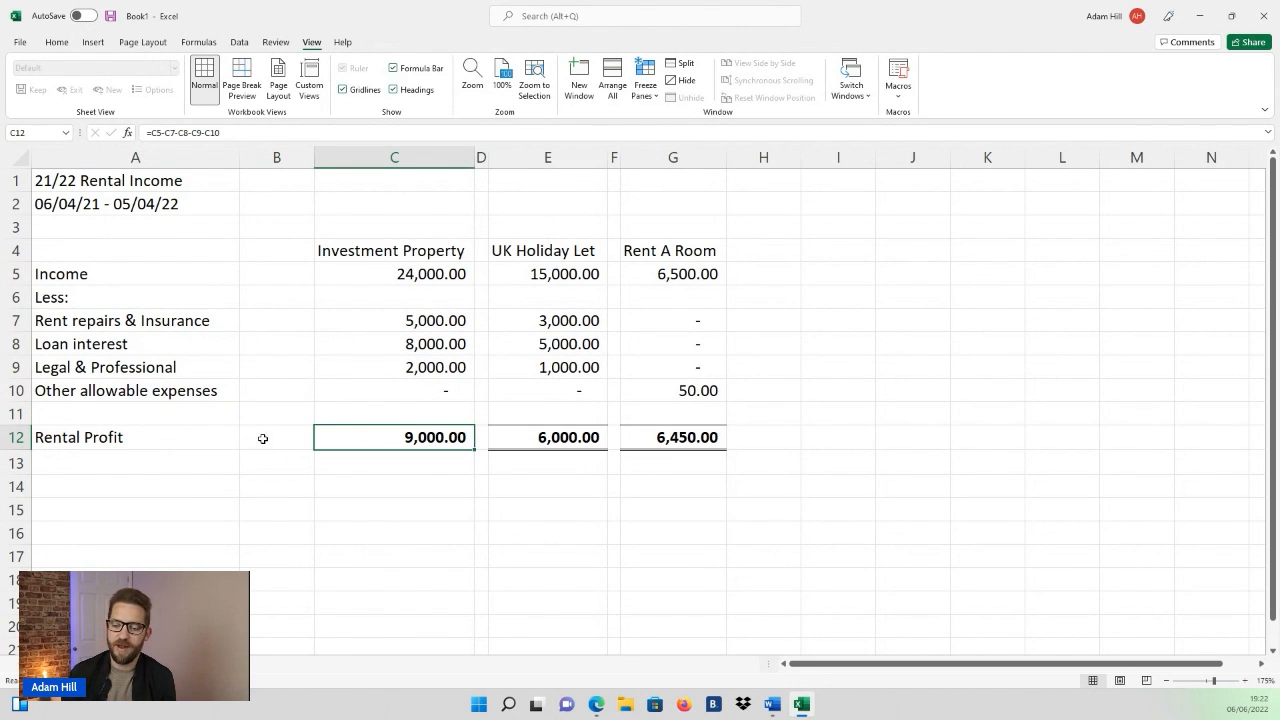
click(538, 444)
click(686, 434)
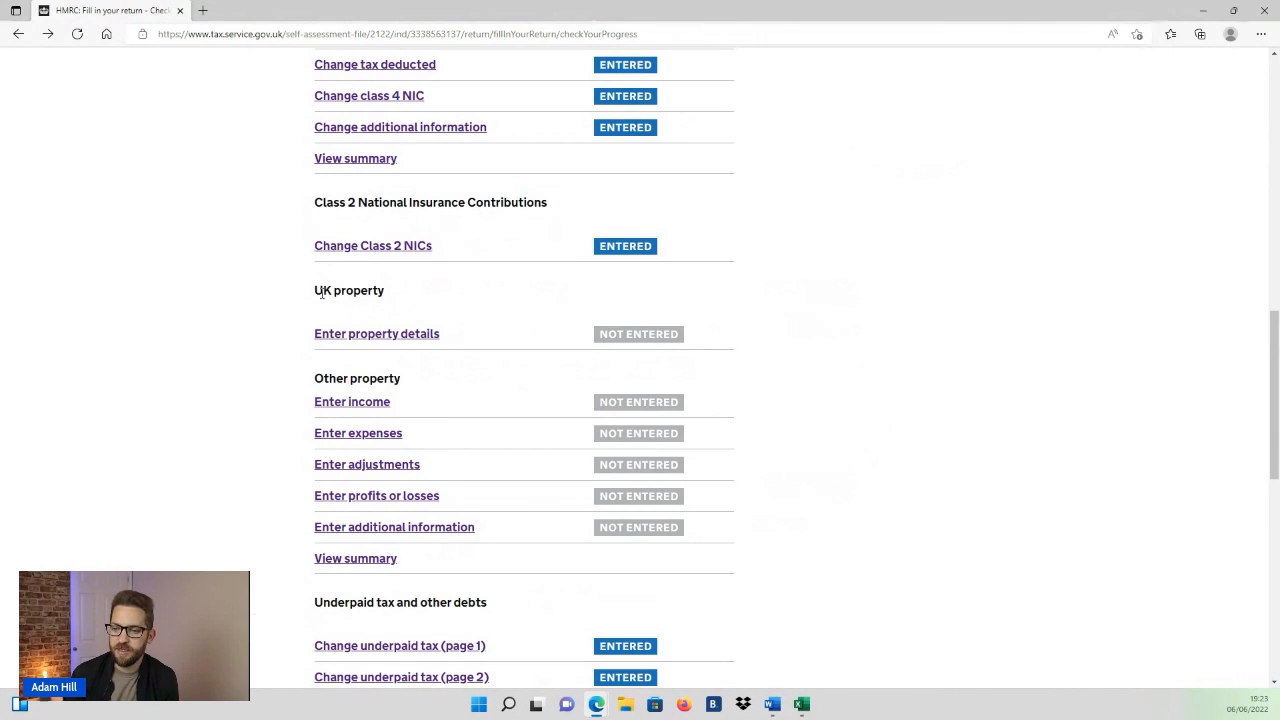
Review the UK property section's status in the HMRC return in Edge and open its property details form.
drag(316, 290, 382, 298)
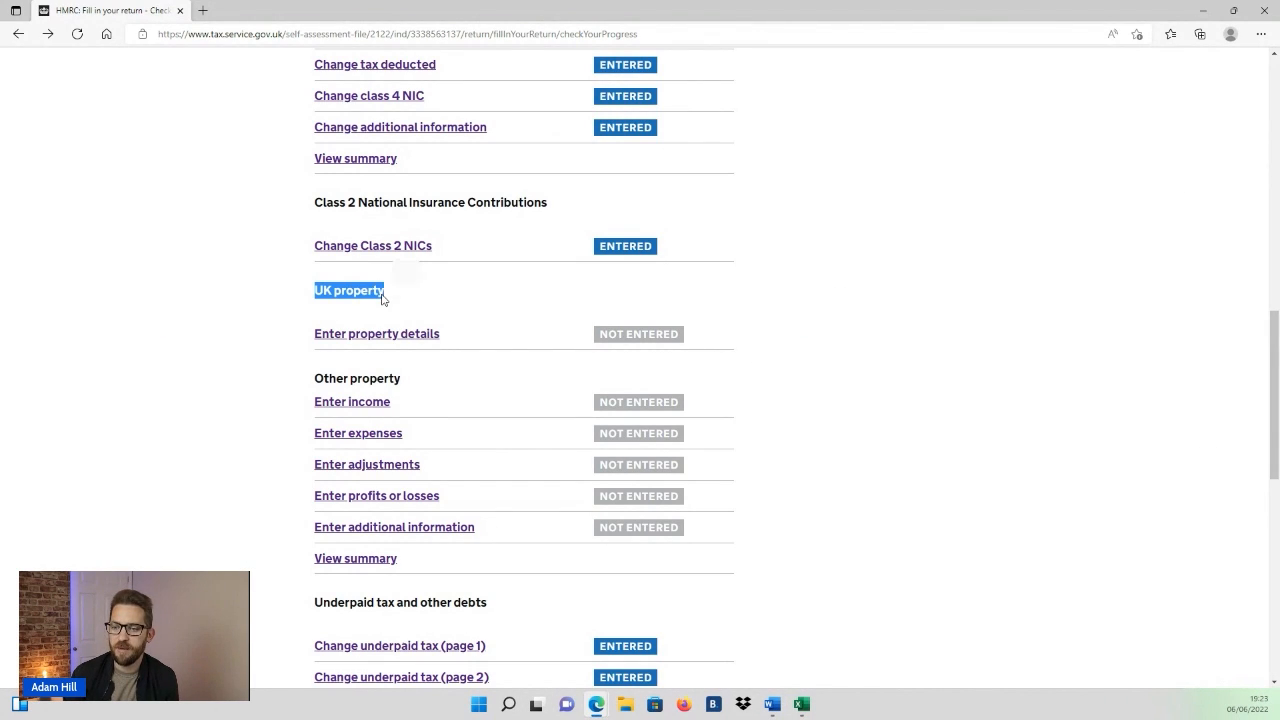
click(562, 345)
drag(590, 340, 684, 340)
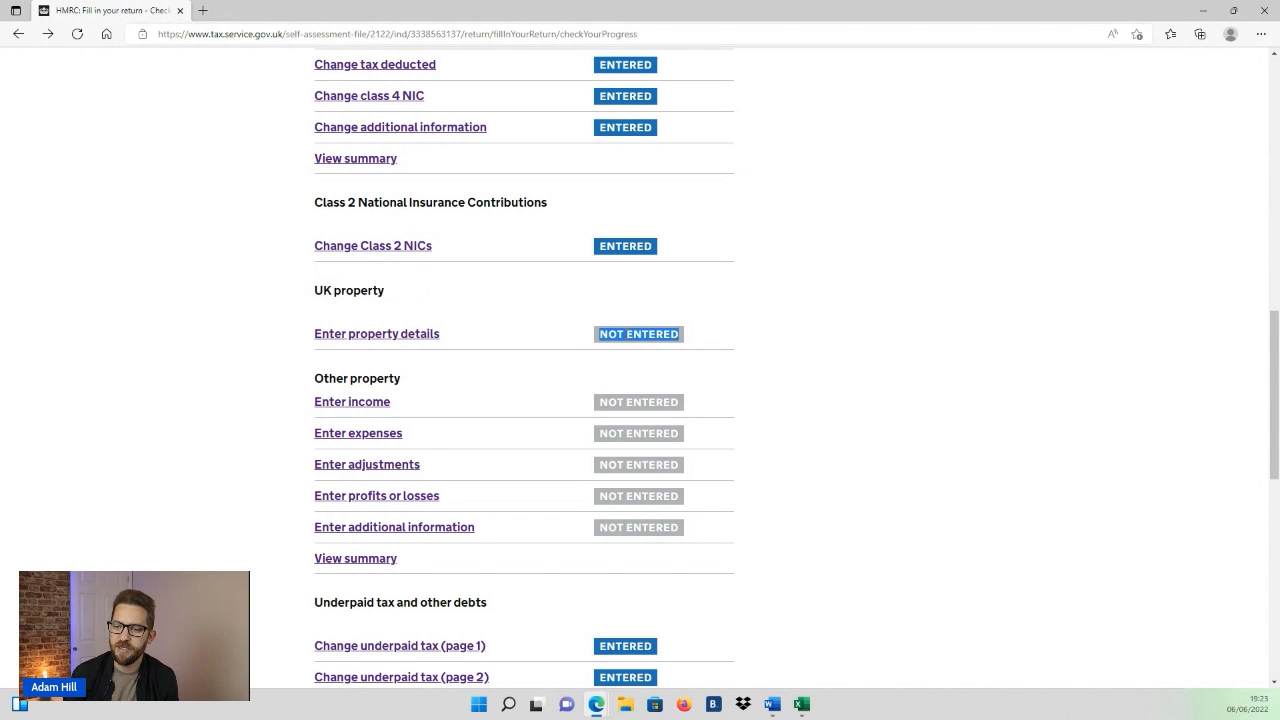
click(382, 338)
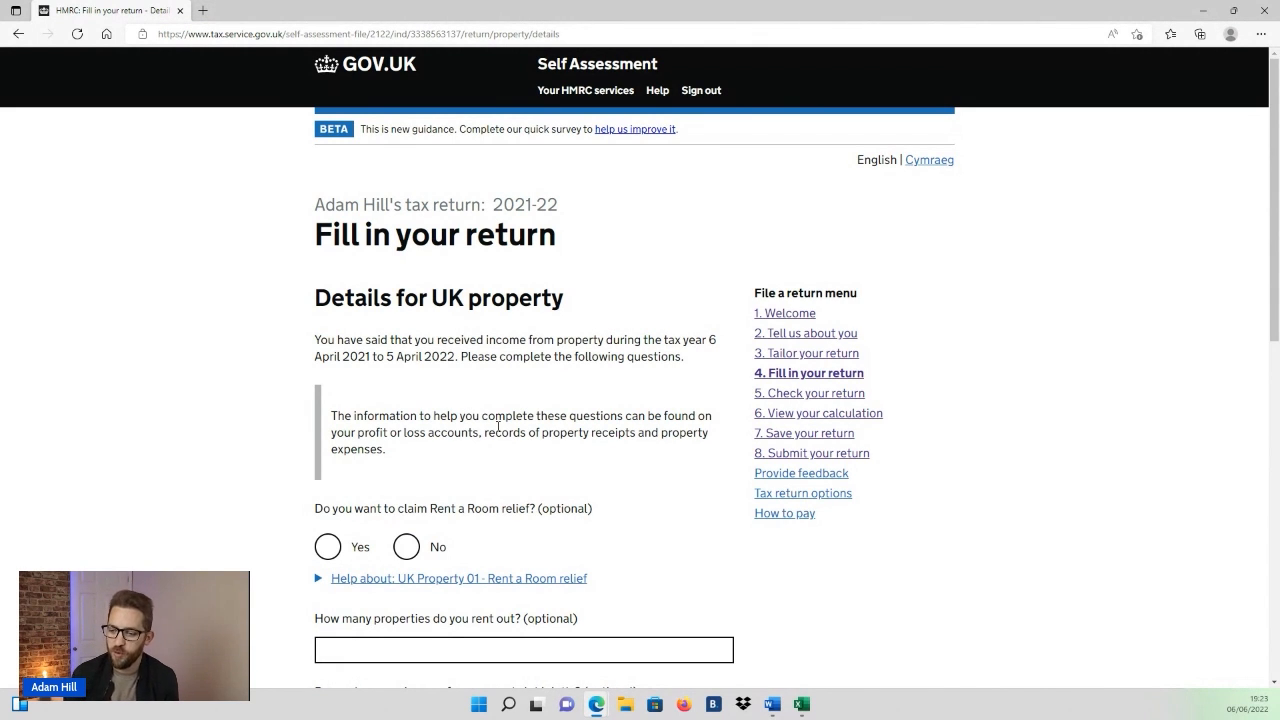
Find the Rent a Room relief question and check it against the Rent A Room column in Excel.
scroll(514, 526, down, 2)
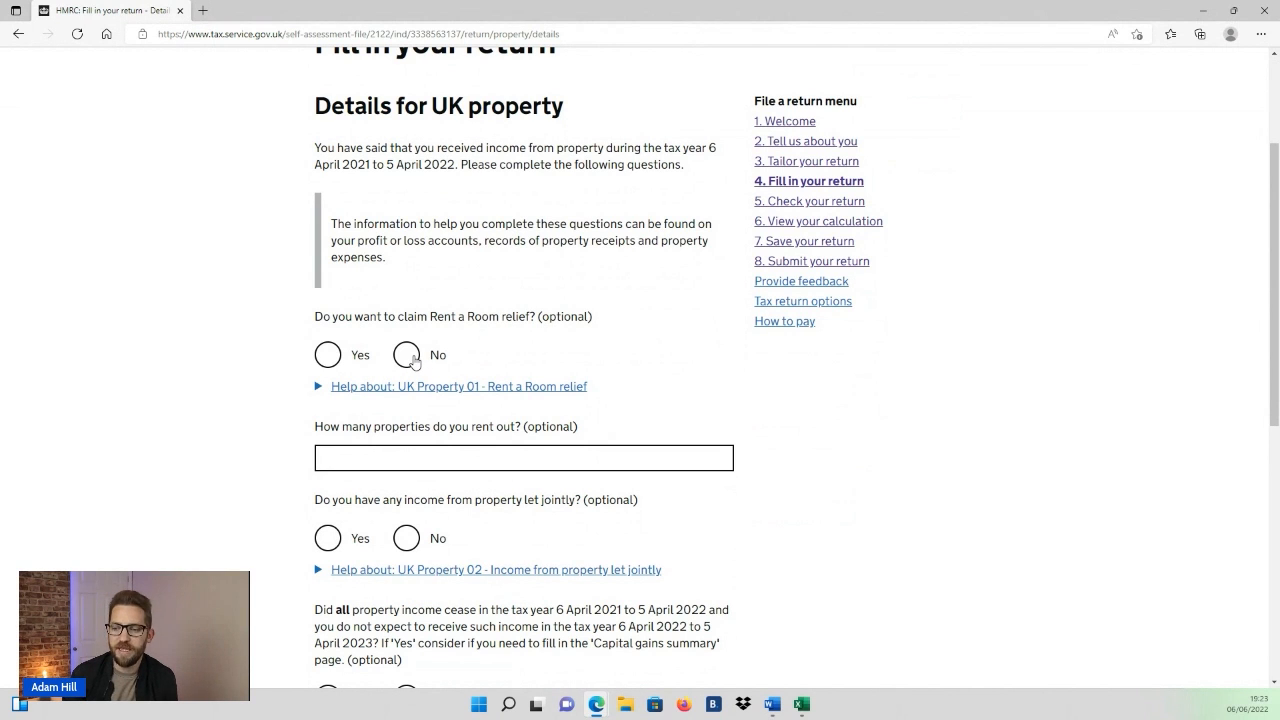
key(alt+Tab)
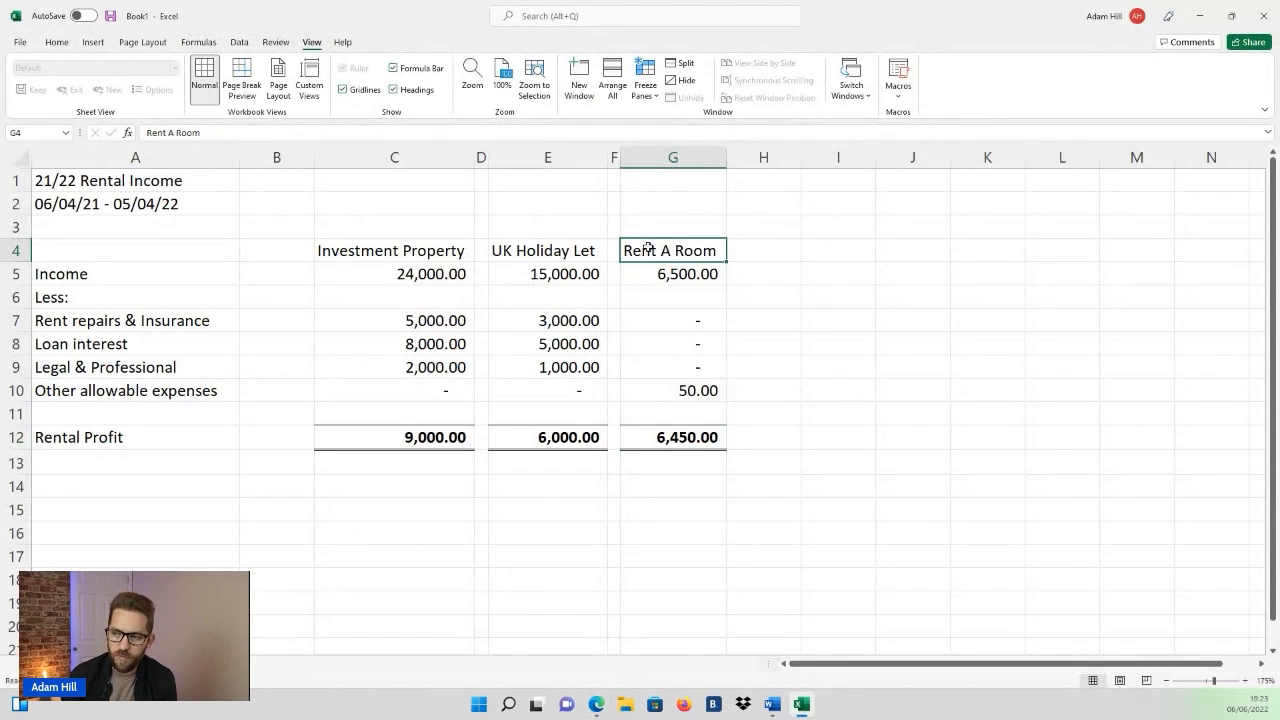
click(669, 157)
key(alt+Tab)
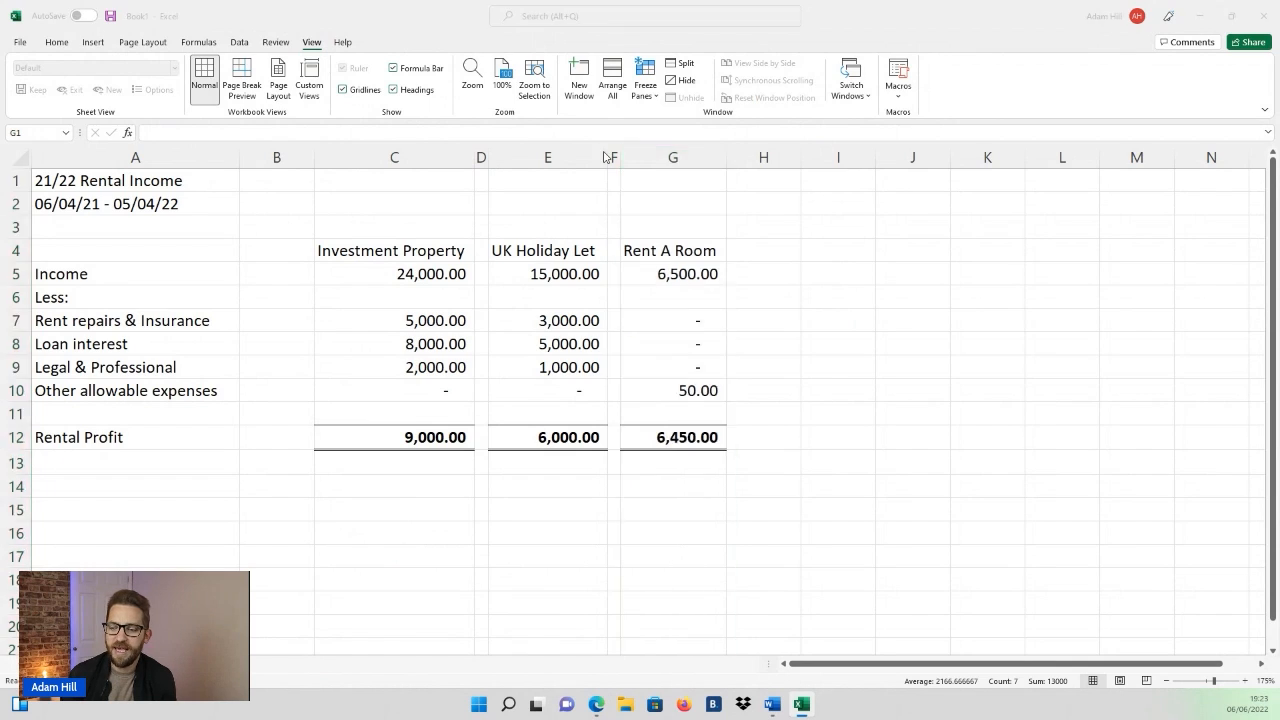
Read the help on Rent a Room relief, covering the sole and joint letting limits, and collapse it.
click(497, 388)
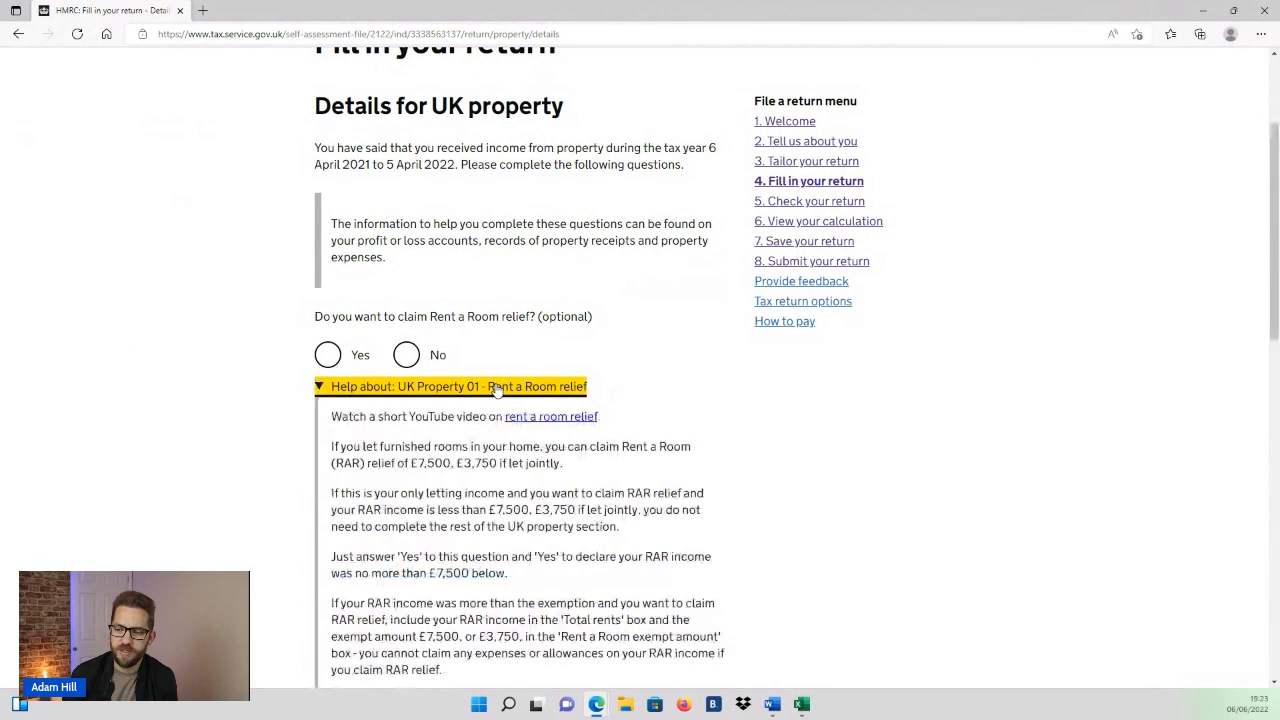
scroll(515, 430, down, 1)
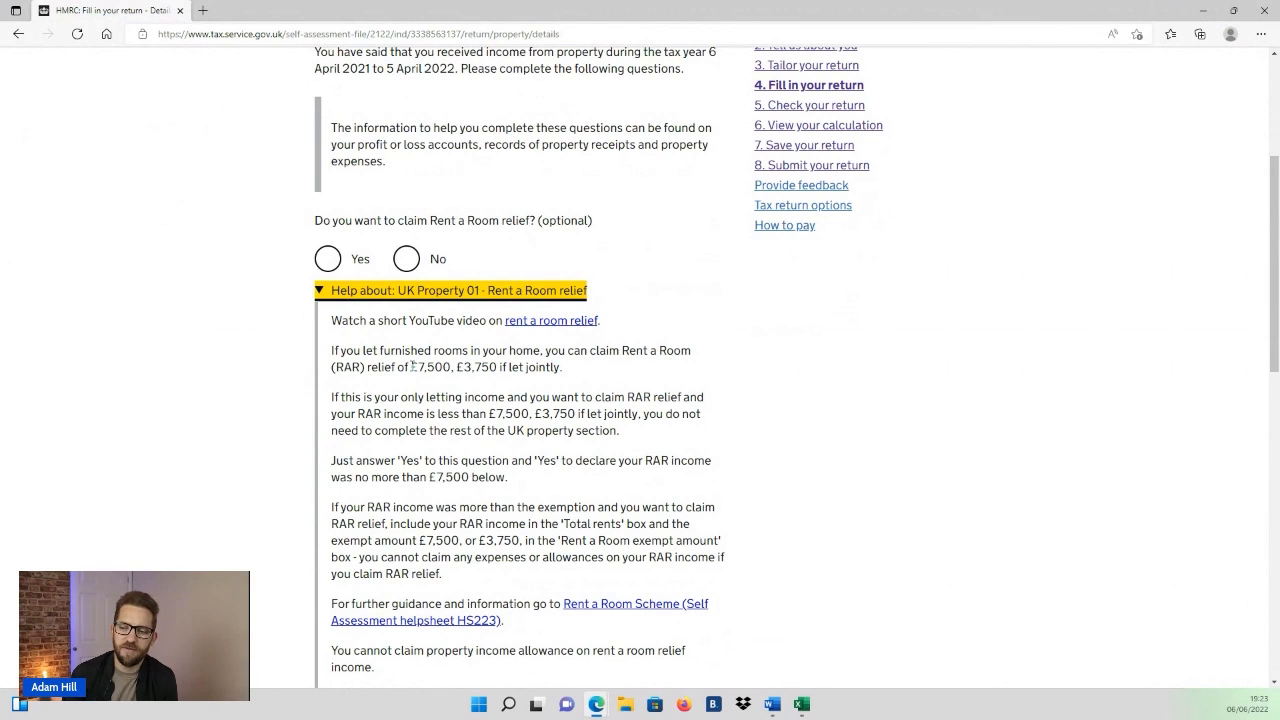
drag(412, 366, 452, 367)
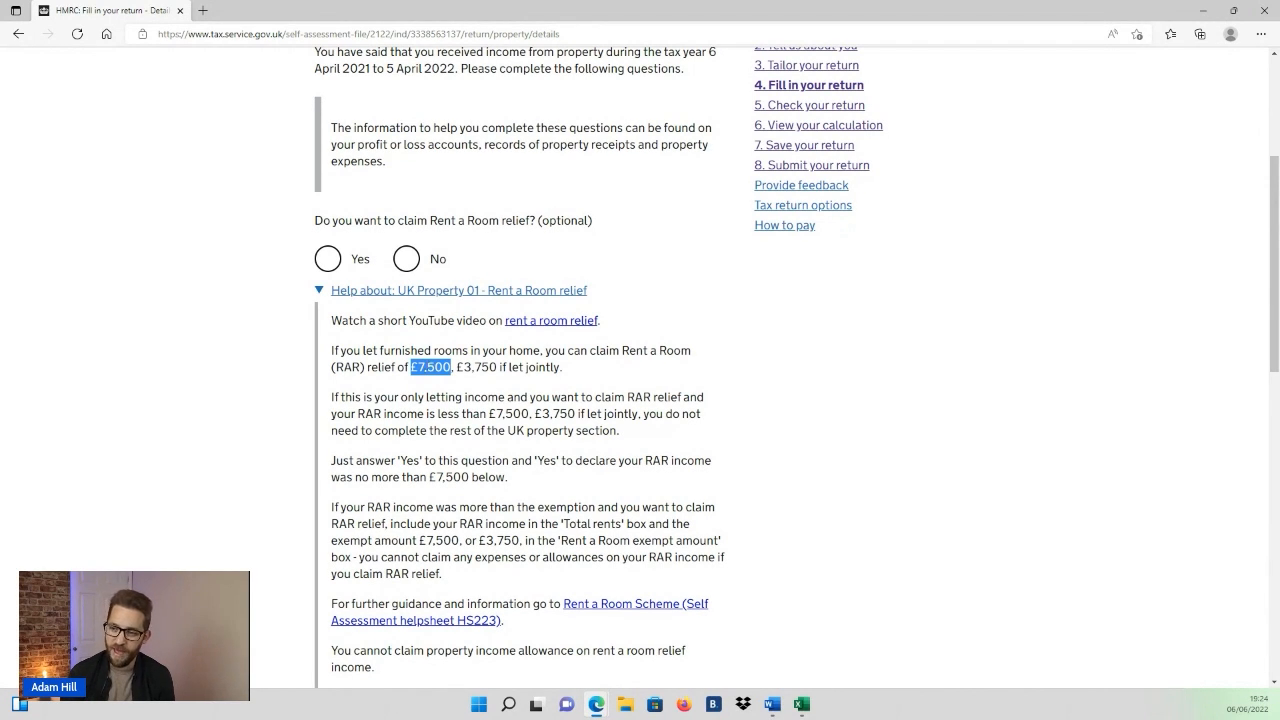
drag(457, 367, 560, 370)
click(560, 370)
click(390, 290)
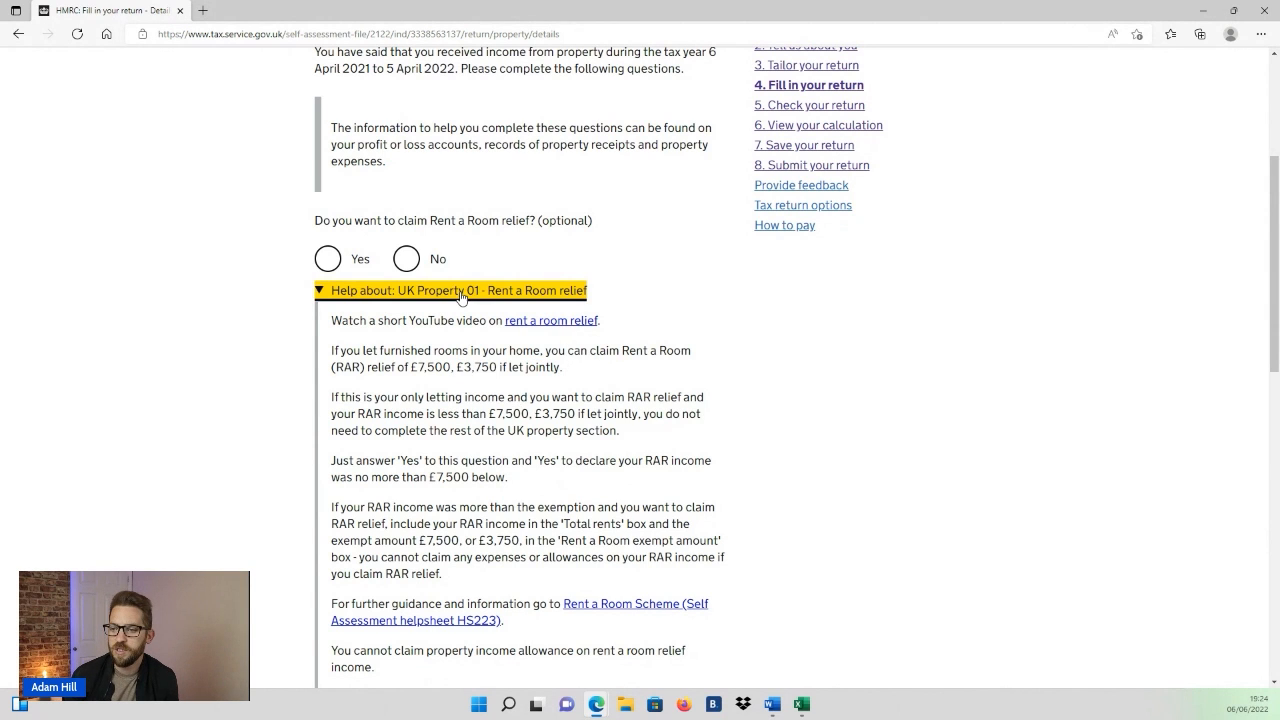
Answer Yes to claiming Rent a Room relief and Yes to rents of £7,500 or less, checking the Rent A Room figures in Excel.
click(330, 260)
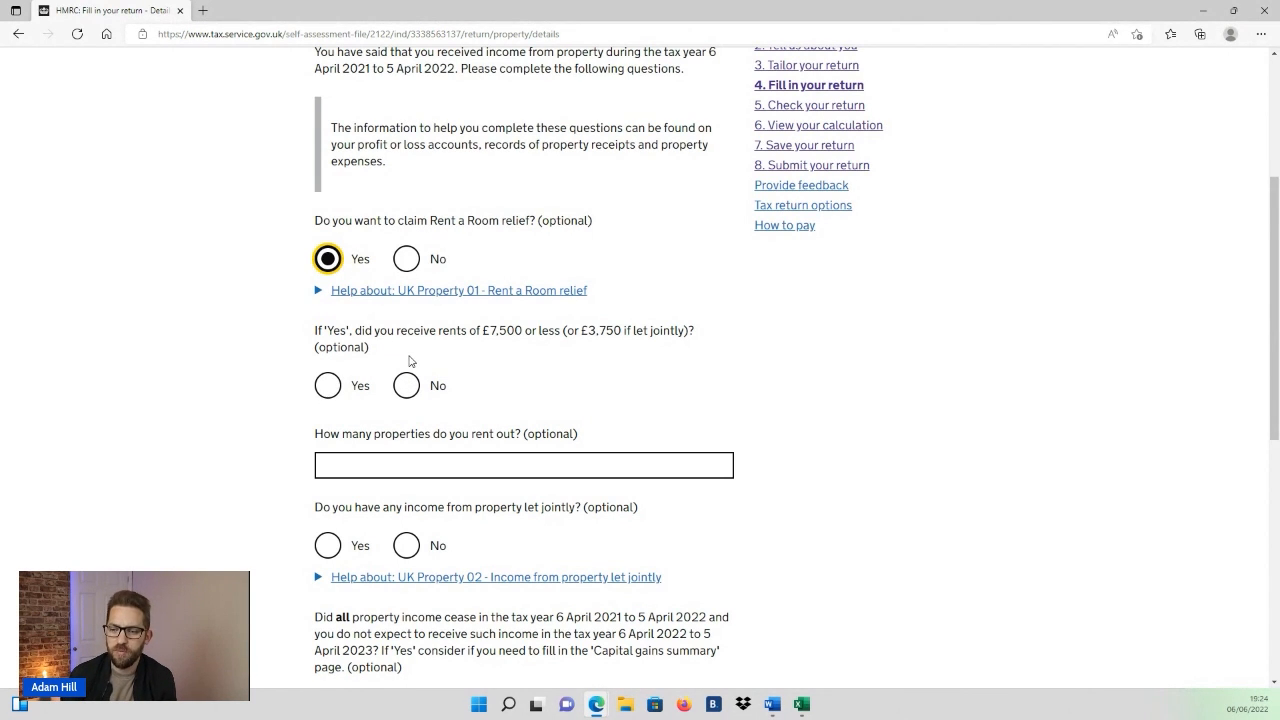
key(alt+Tab)
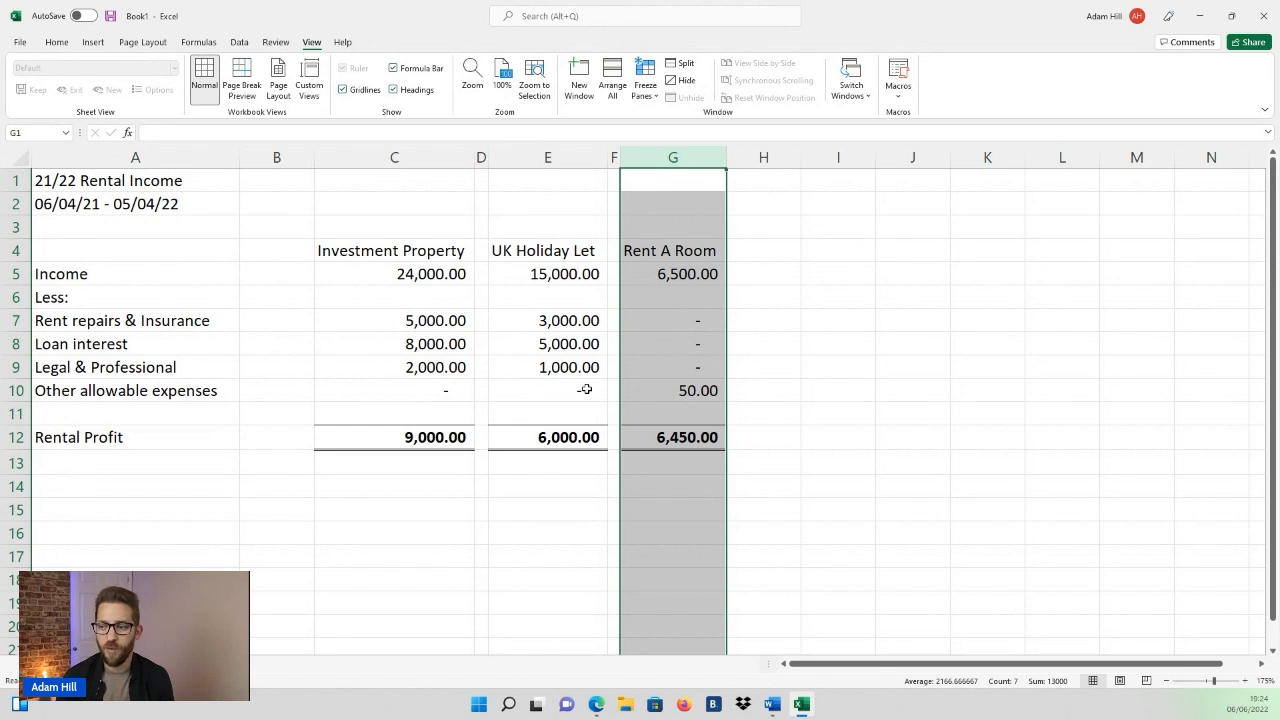
click(672, 442)
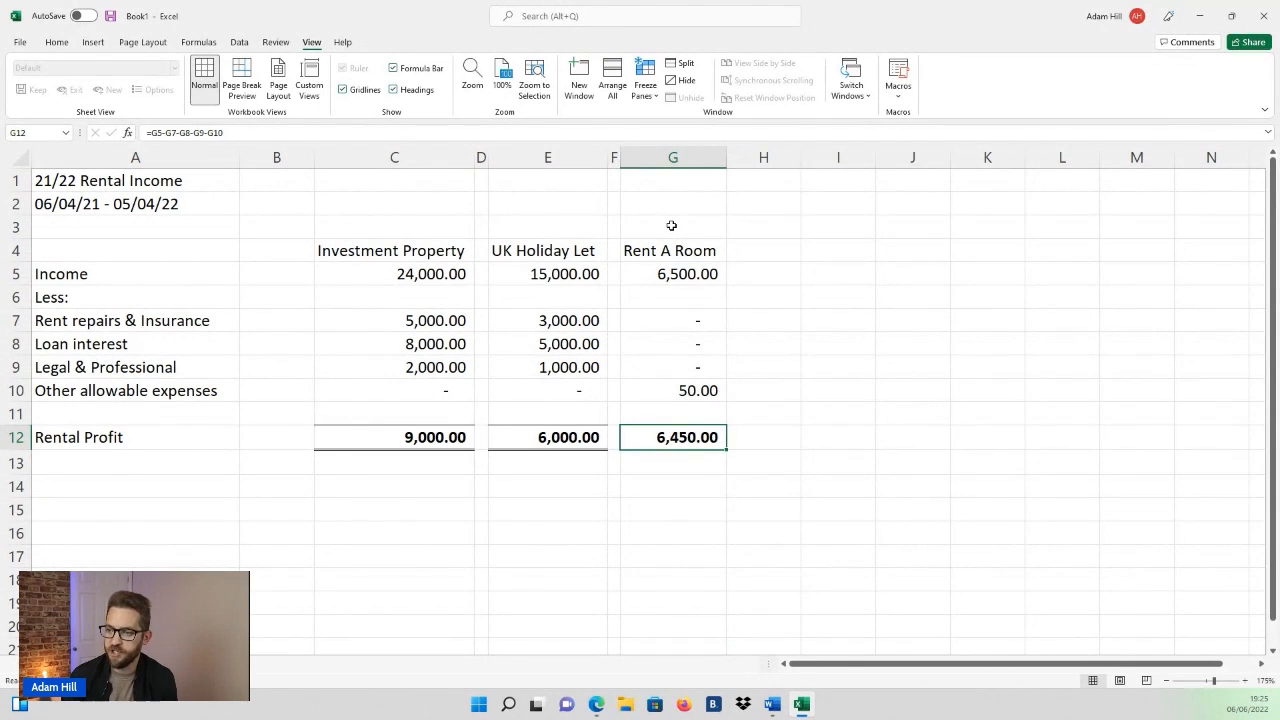
key(alt+Tab)
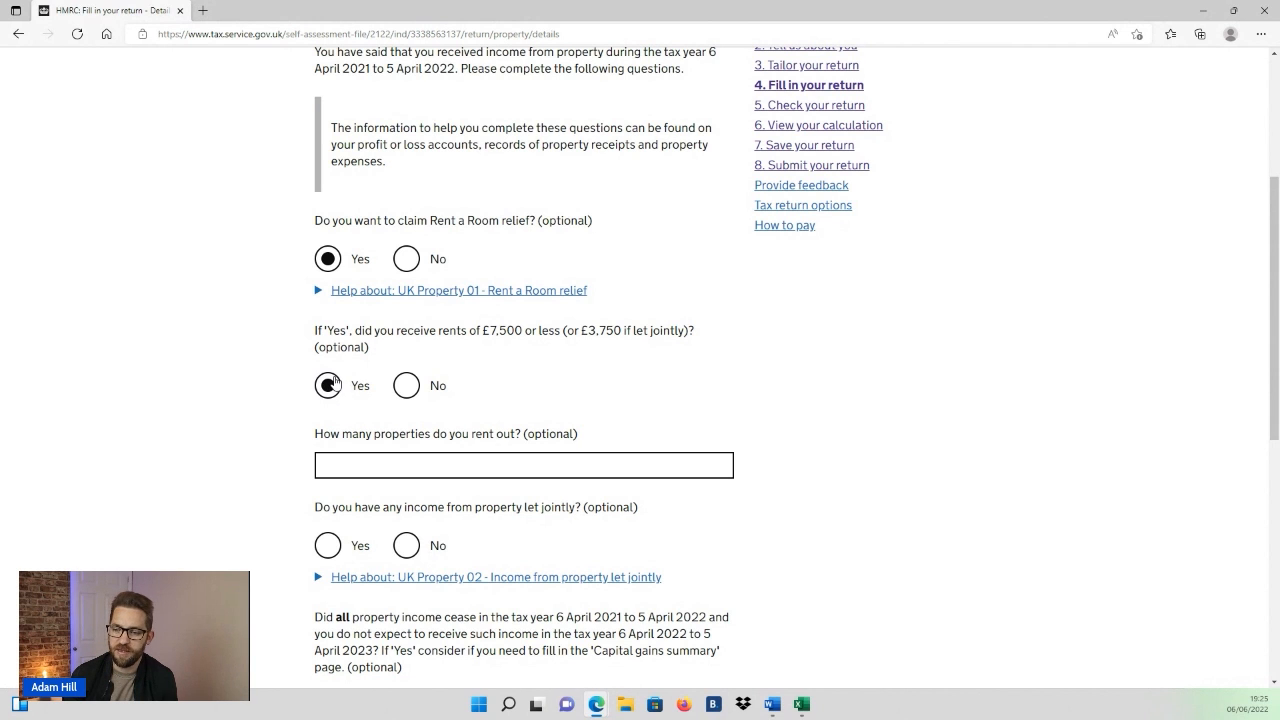
key(alt+Tab)
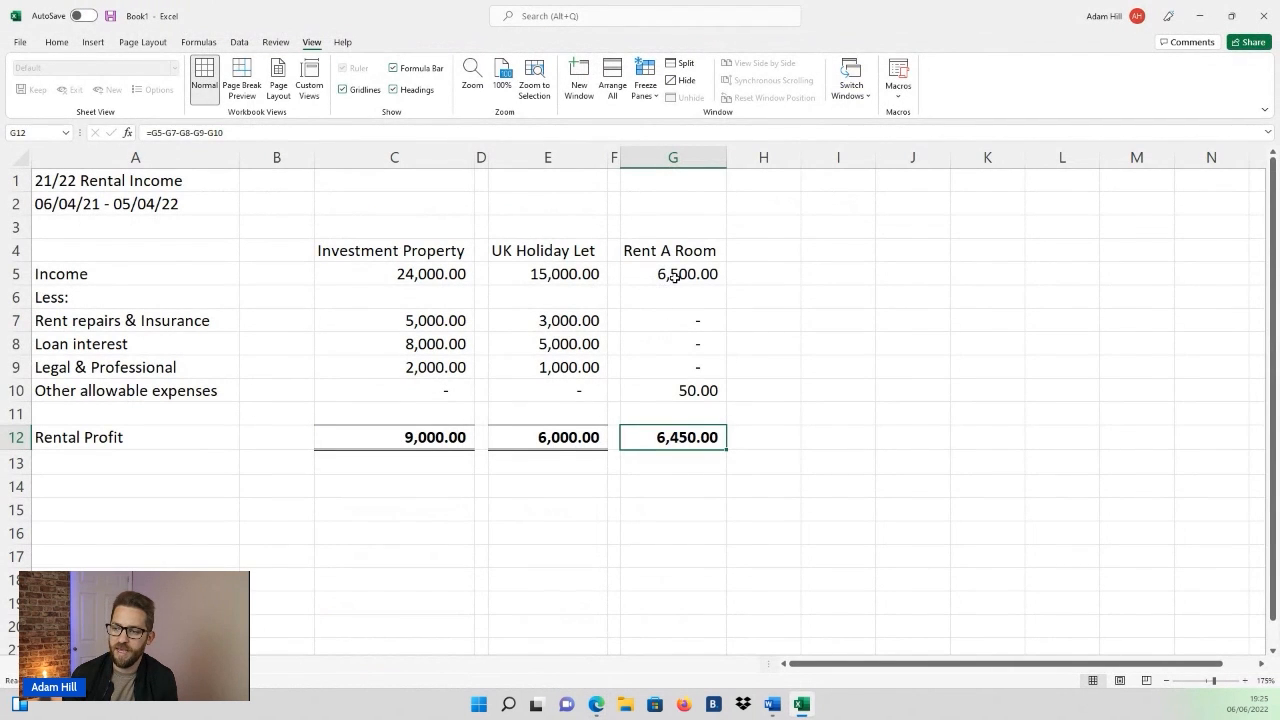
click(675, 277)
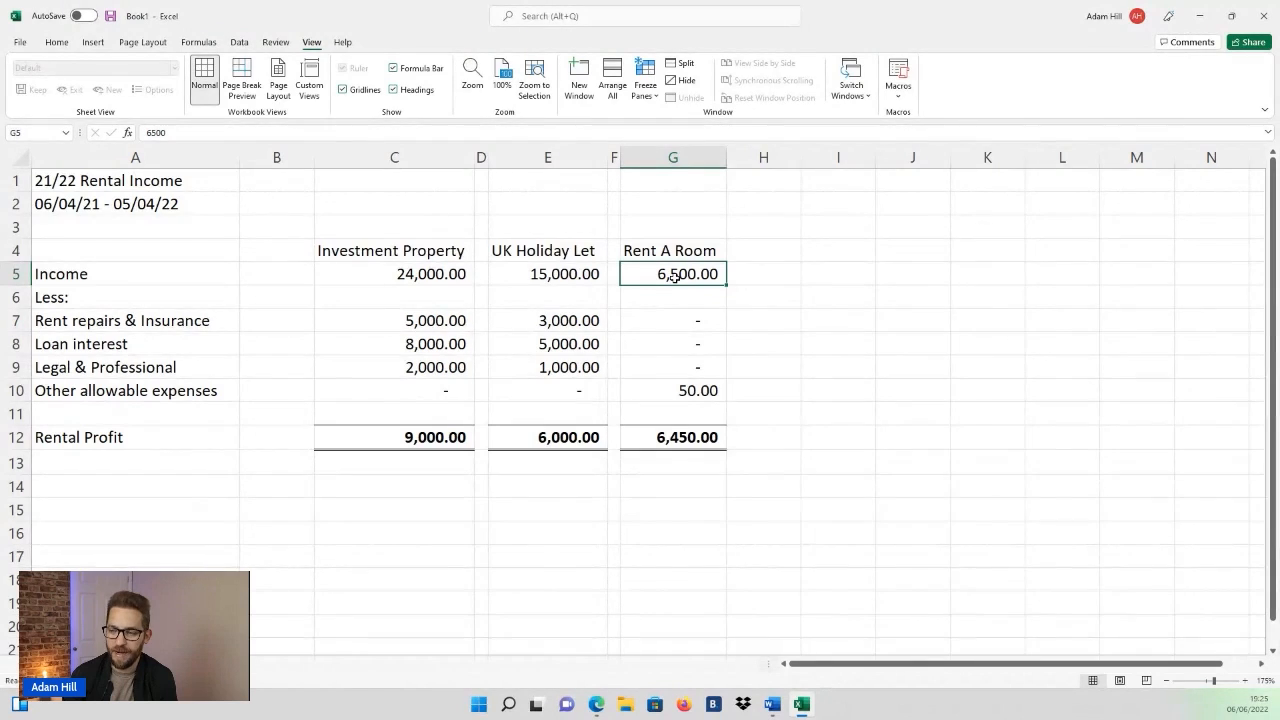
key(alt+Tab)
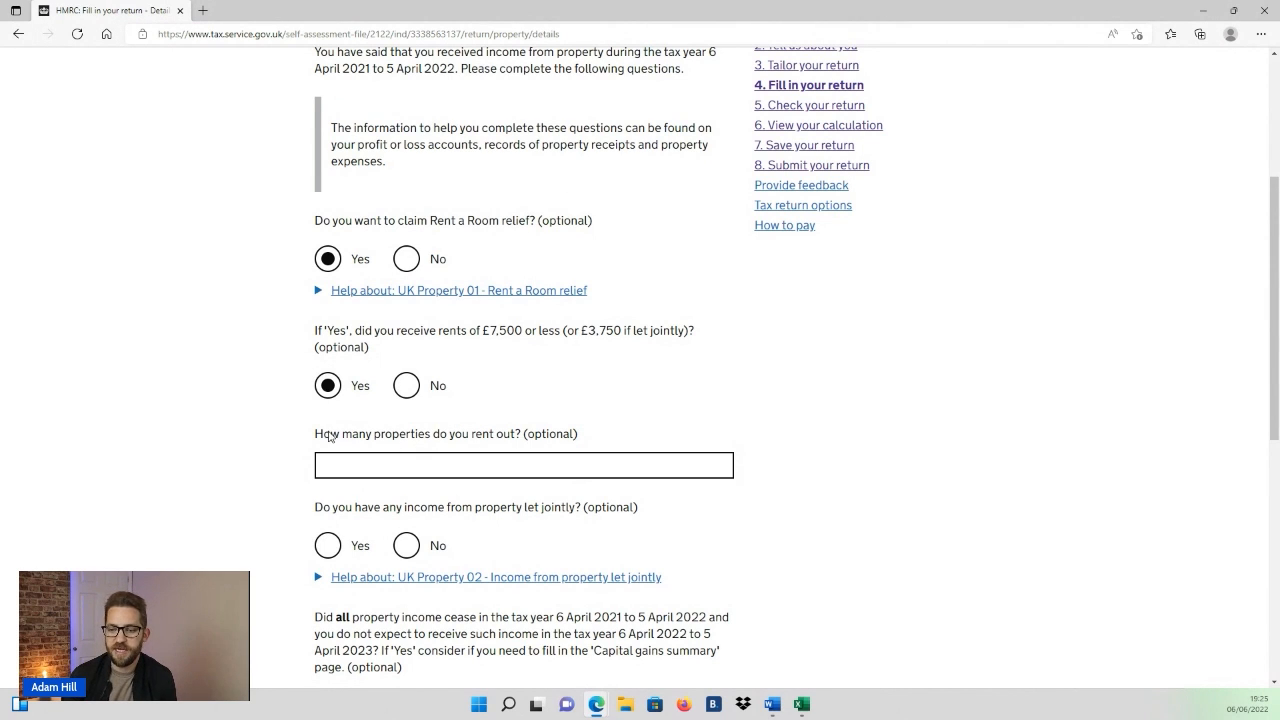
Enter 3 as the number of properties rented out and check it against the three property headings in Excel.
drag(316, 436, 523, 440)
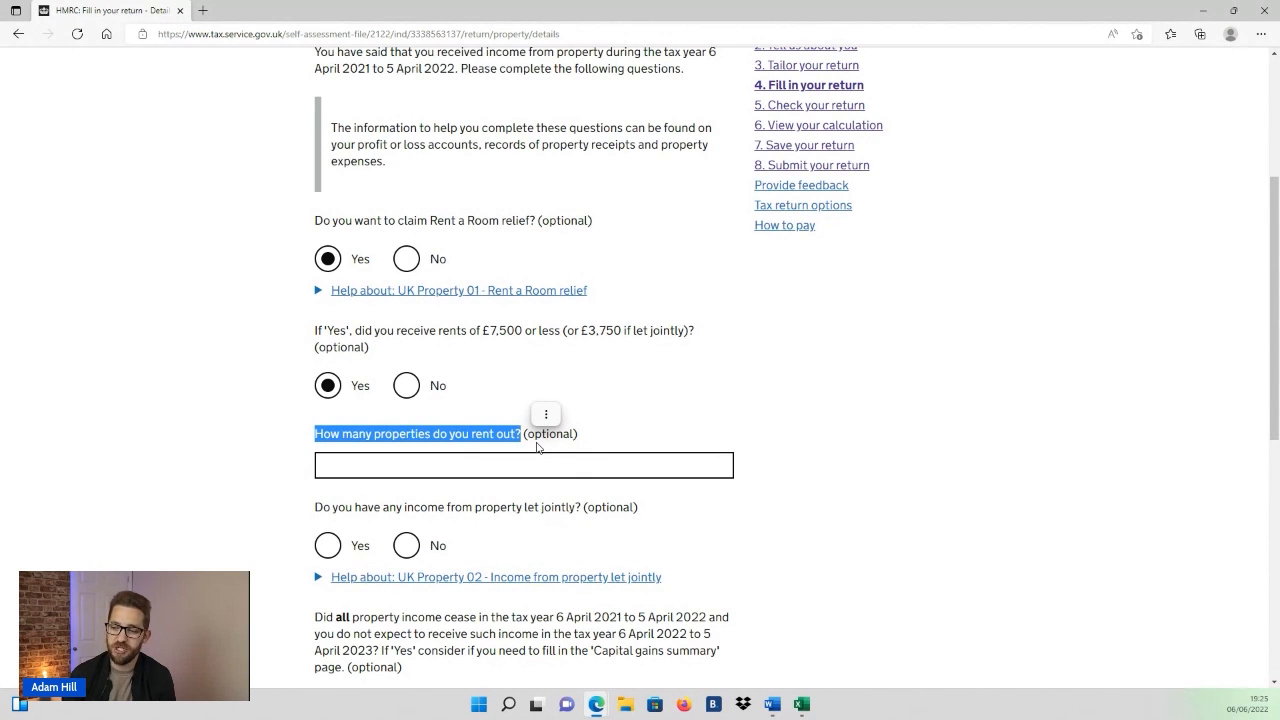
click(397, 464)
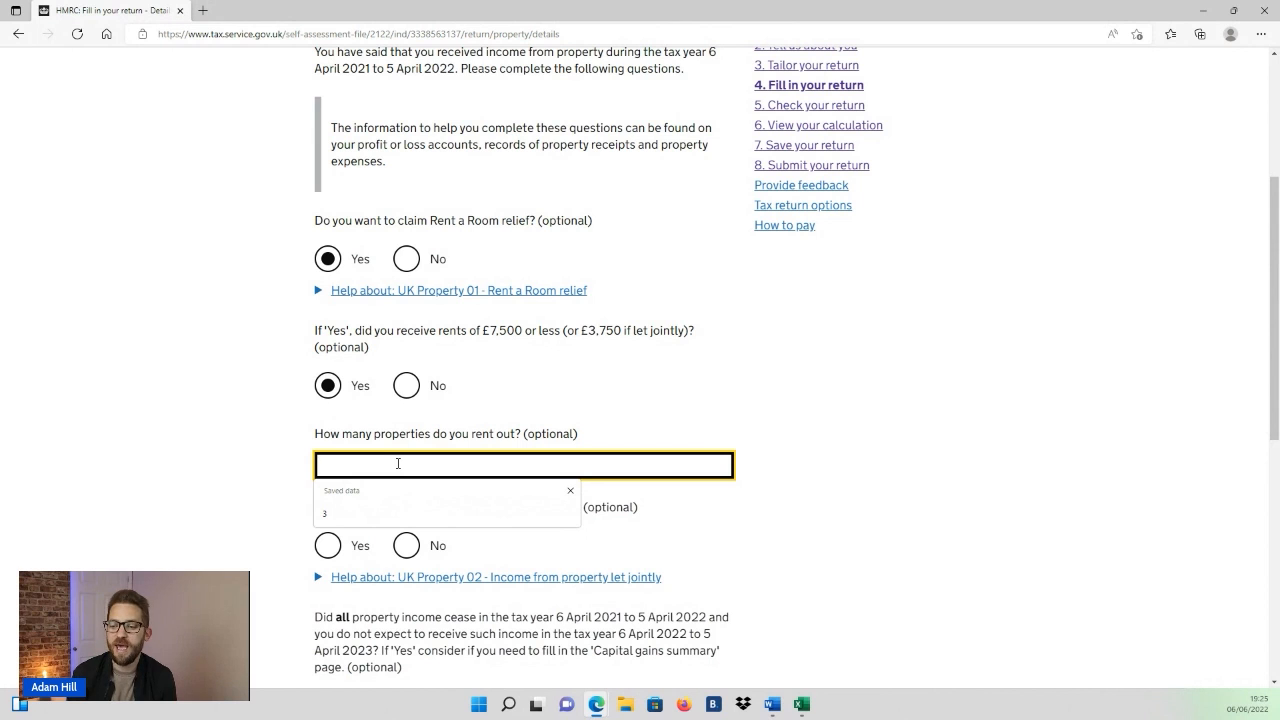
text(3)
key(alt+Tab)
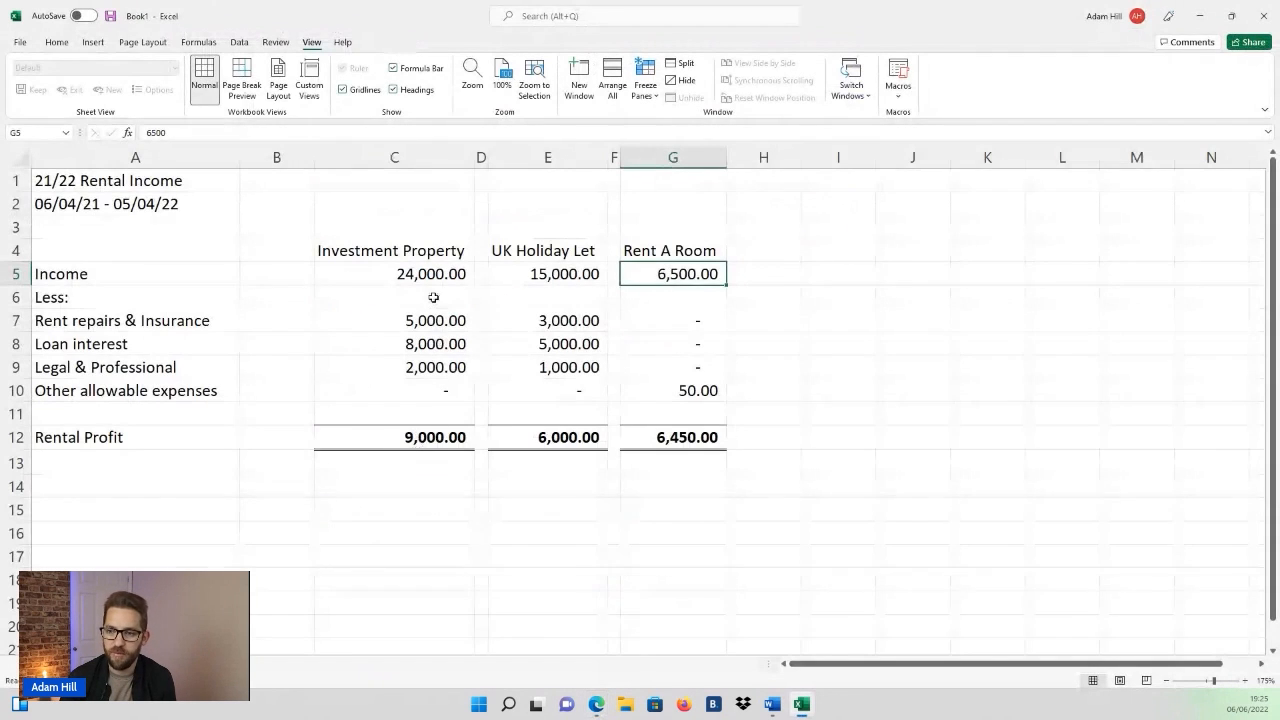
click(403, 251)
click(534, 257)
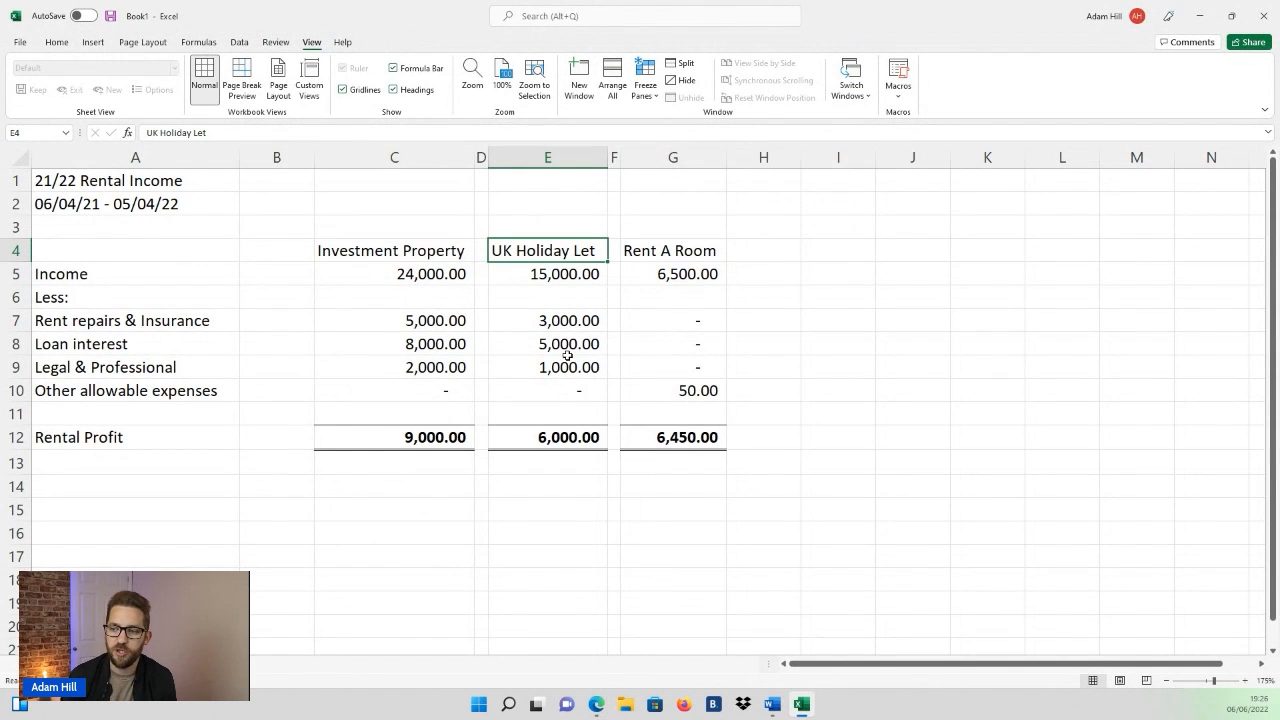
click(658, 252)
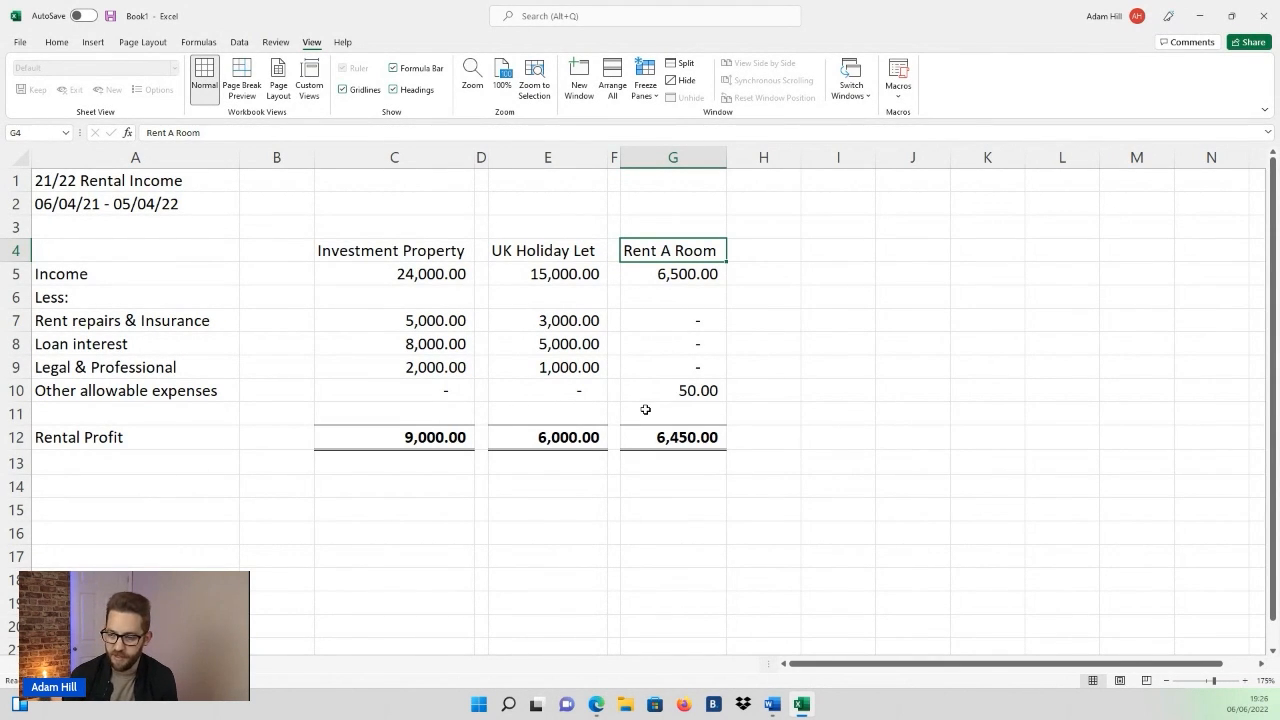
Return to the HMRC form in Edge and answer No to having income from property let jointly.
key(alt+Tab)
drag(312, 410, 638, 411)
click(596, 434)
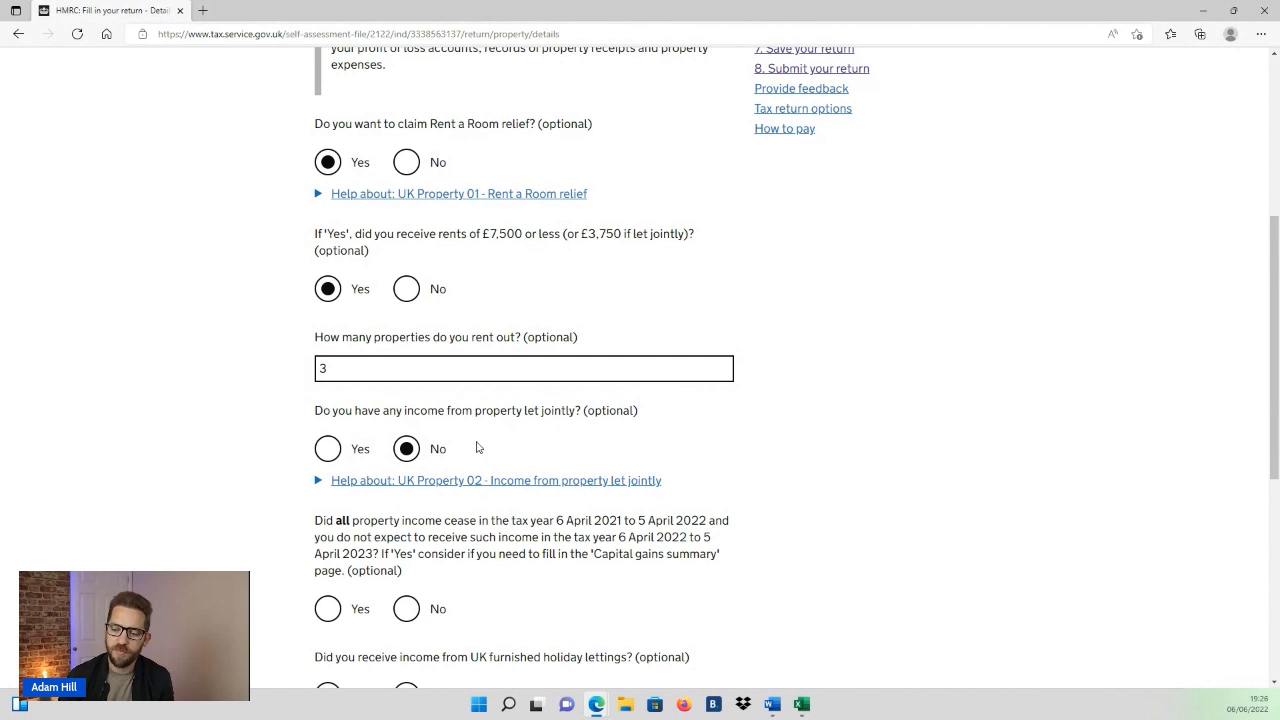
Change the answer on income from property let jointly to Yes and read the UK Property 02 help about it.
click(327, 449)
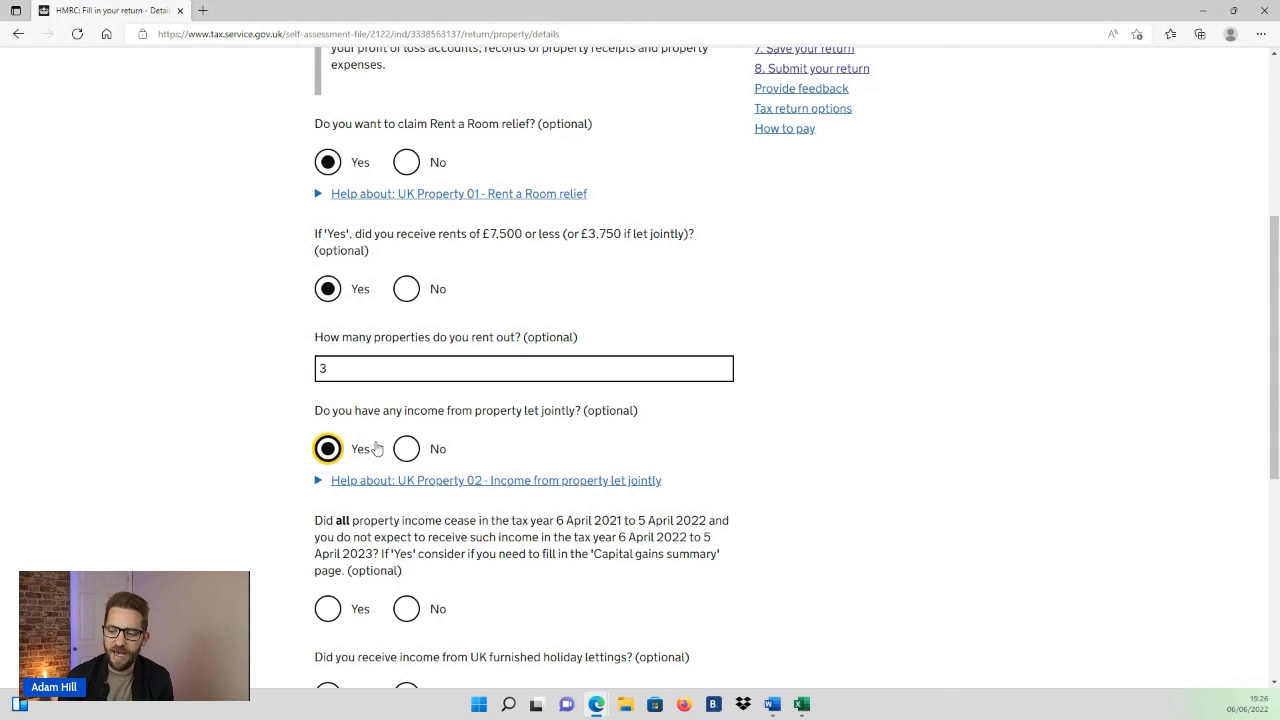
click(500, 480)
scroll(508, 486, down, 1)
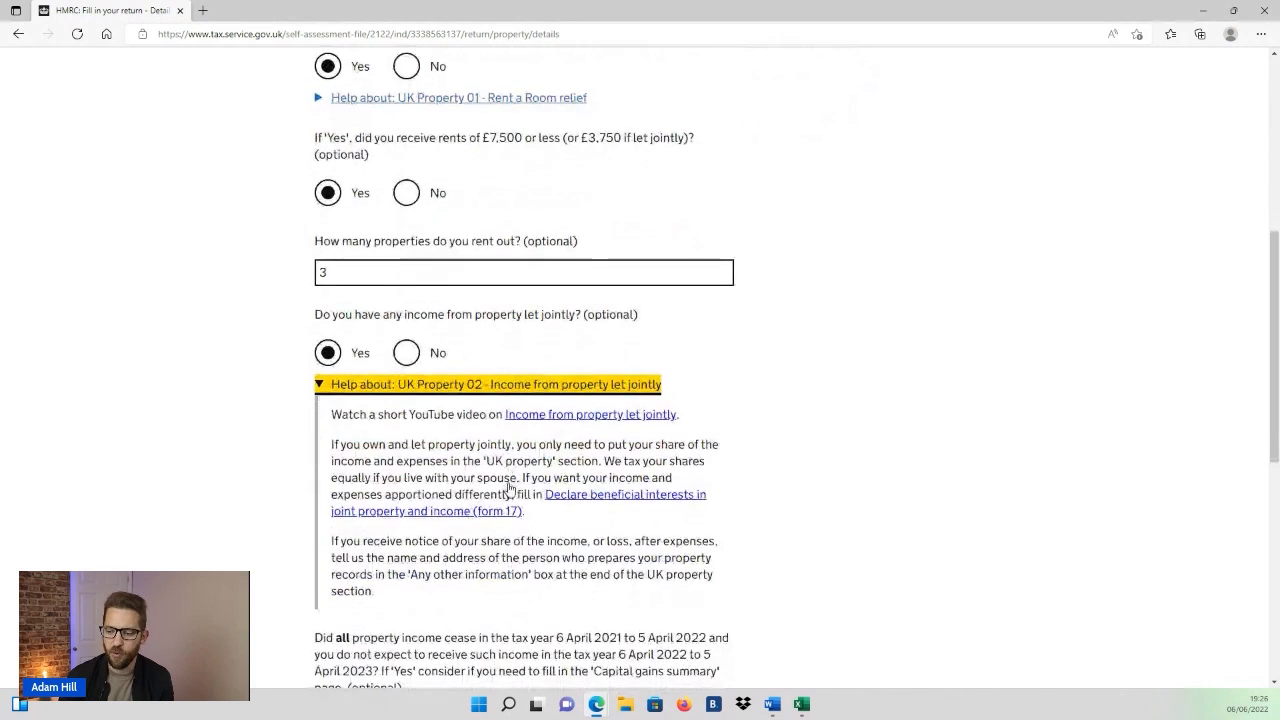
scroll(508, 487, down, 1)
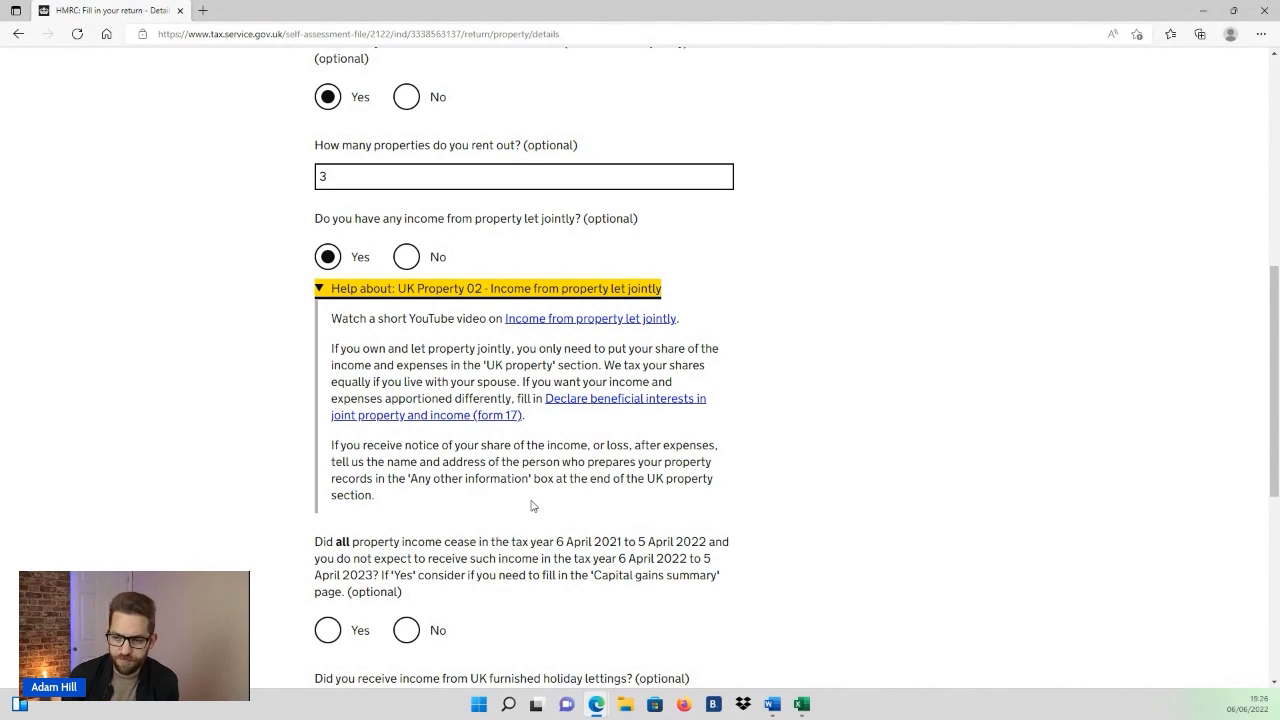
Review the linked form 17 page on declaring beneficial interests in joint property, close it, and answer No to income from property let jointly.
click(584, 404)
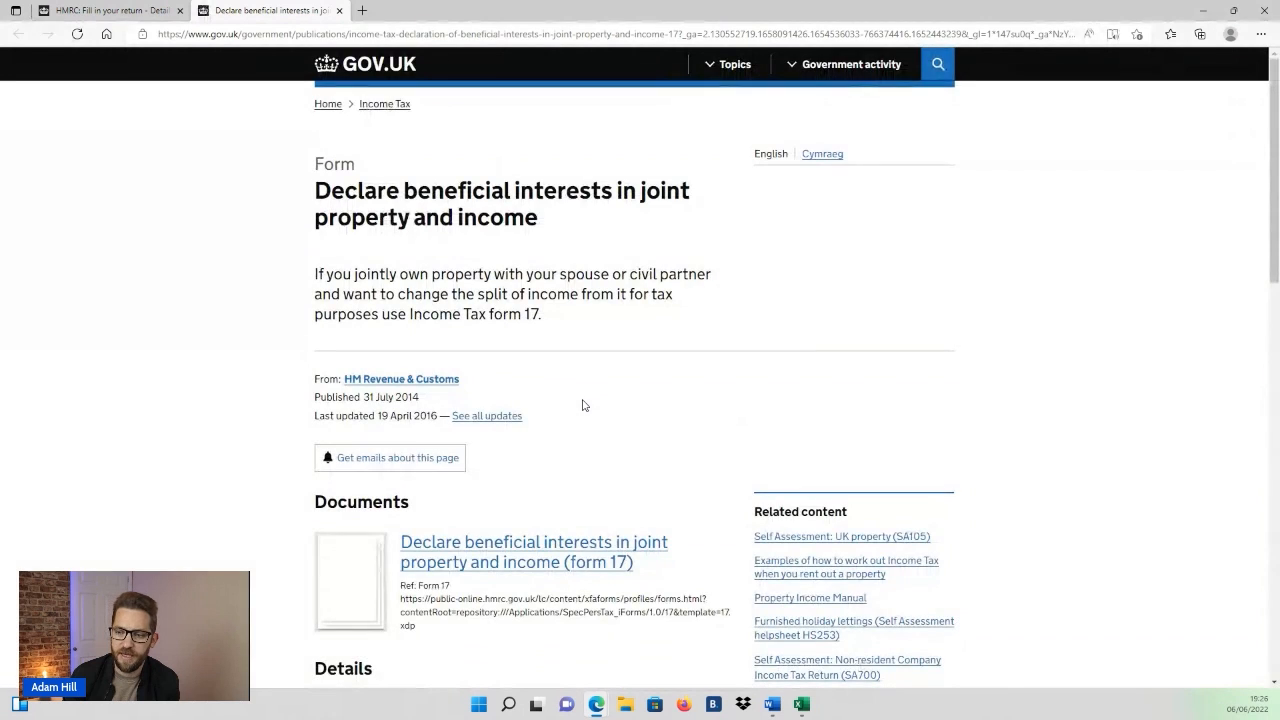
scroll(544, 487, down, 1)
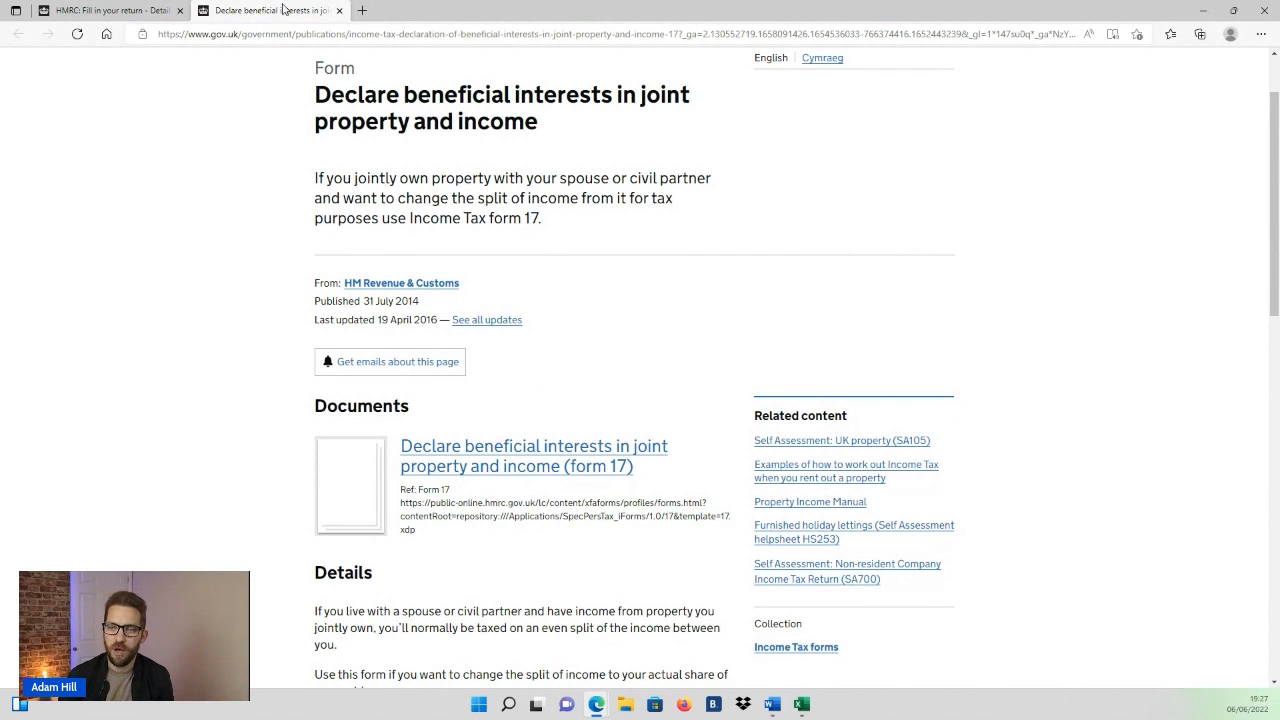
click(341, 11)
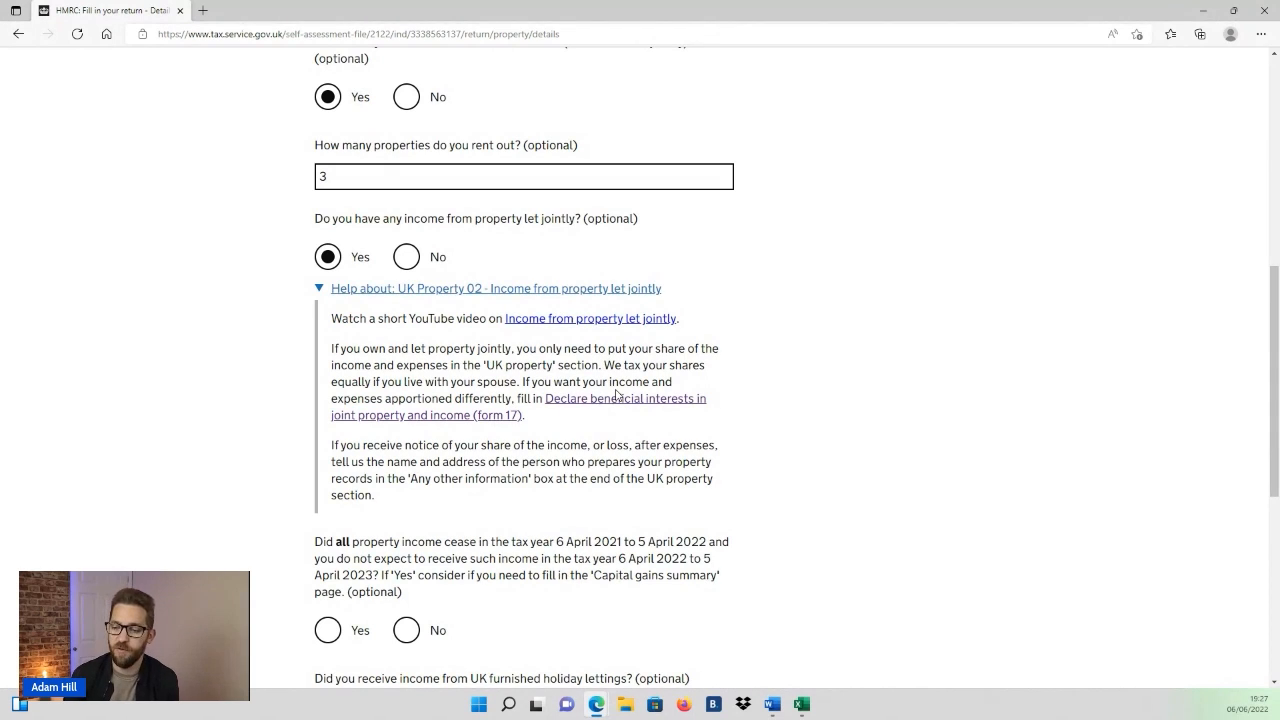
click(406, 257)
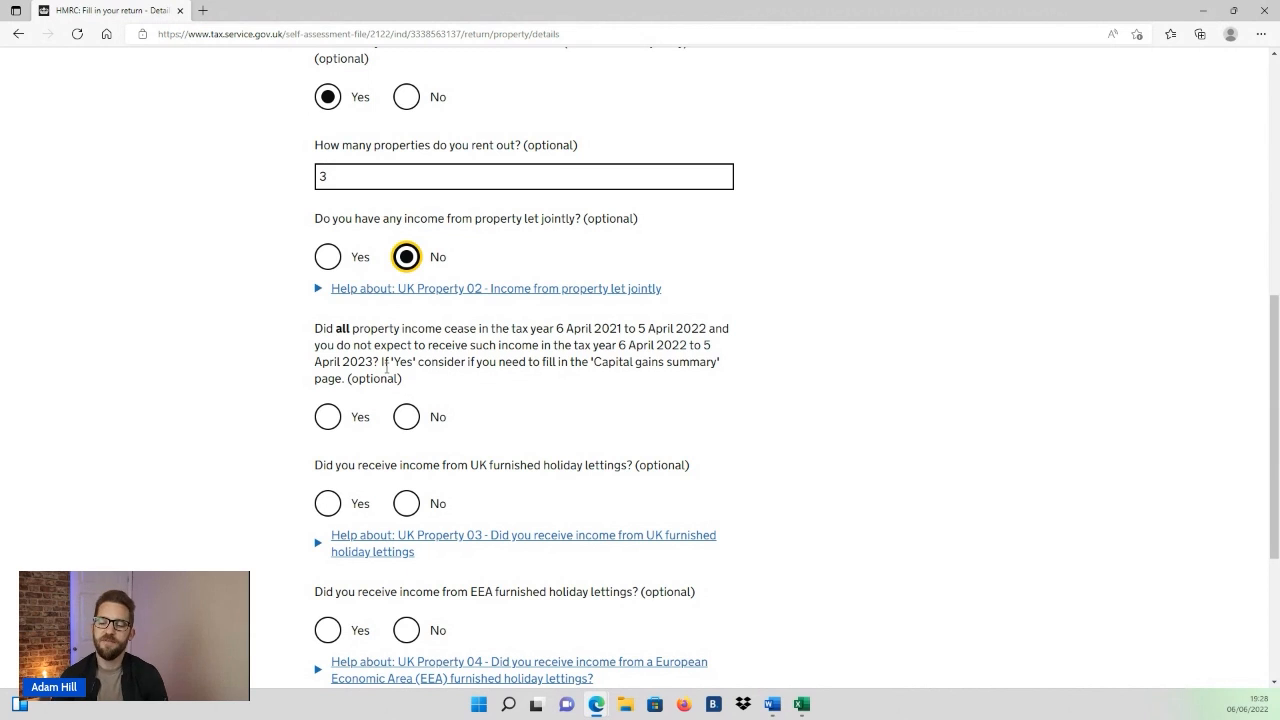
Answer Yes to all property income having ceased in the tax year and highlight the question's reference to the Capital gains summary page.
click(332, 418)
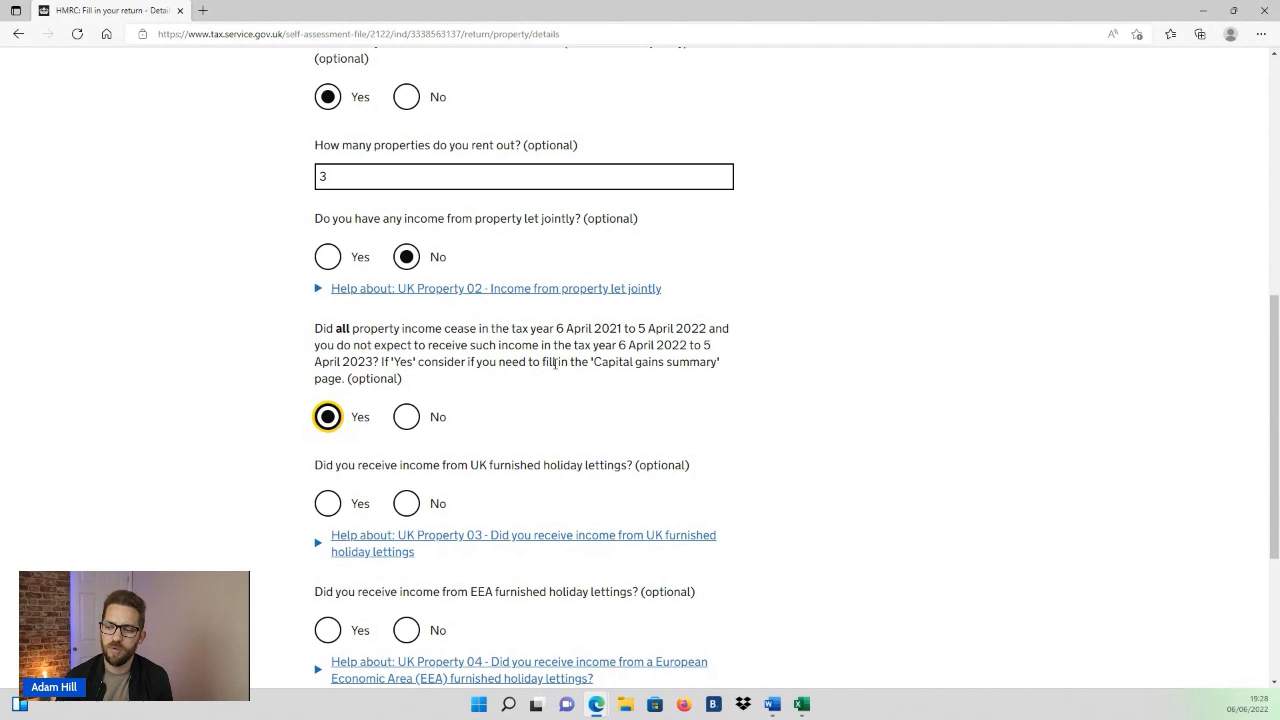
drag(592, 365, 720, 363)
click(493, 387)
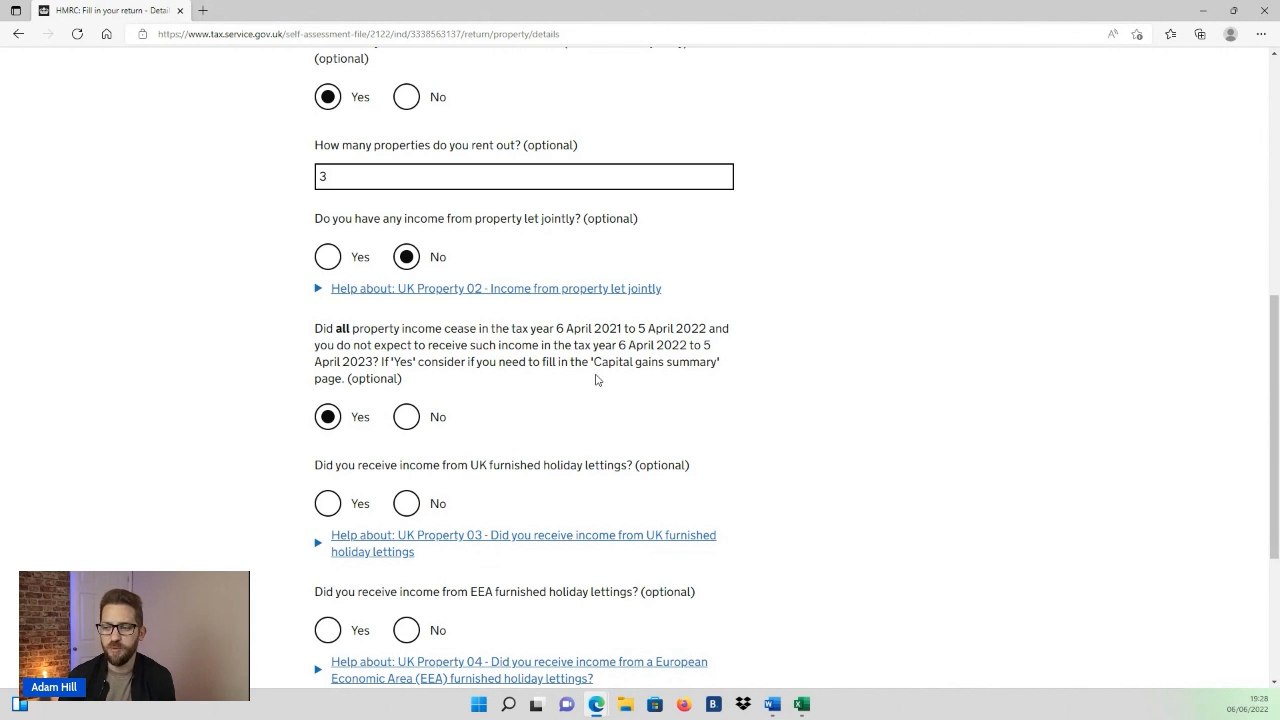
drag(594, 362, 714, 366)
click(713, 366)
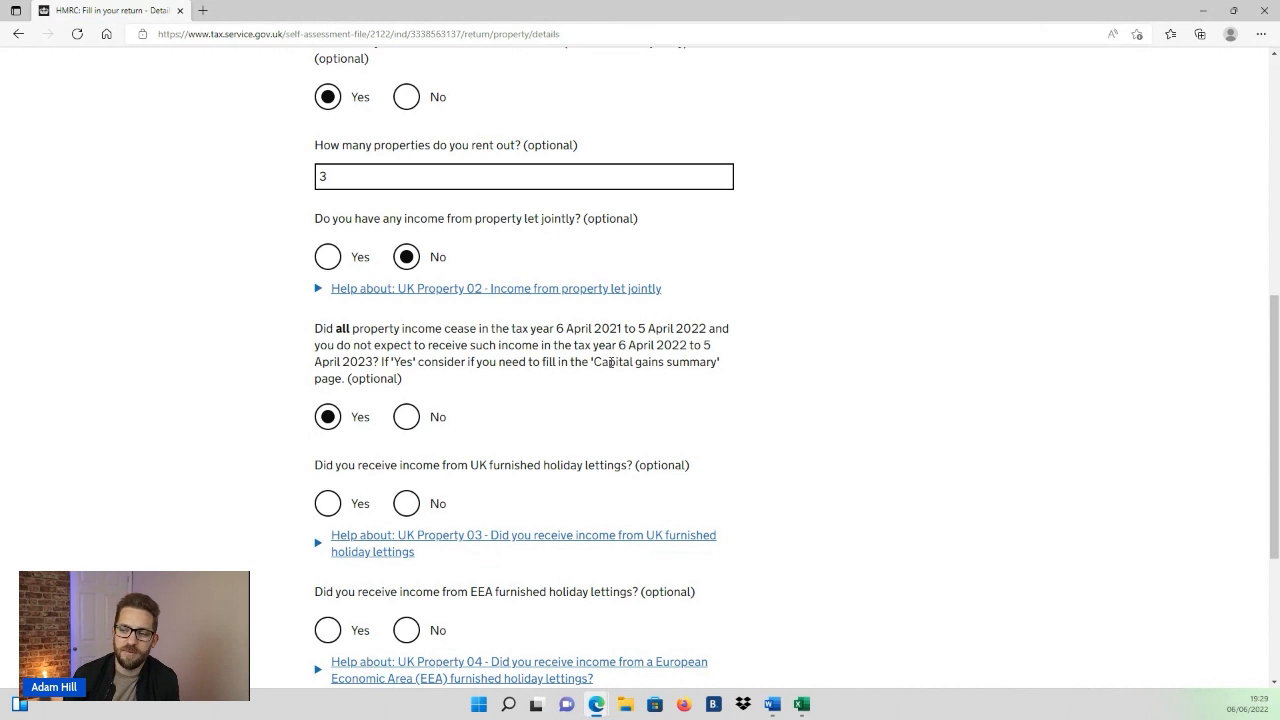
drag(593, 362, 665, 364)
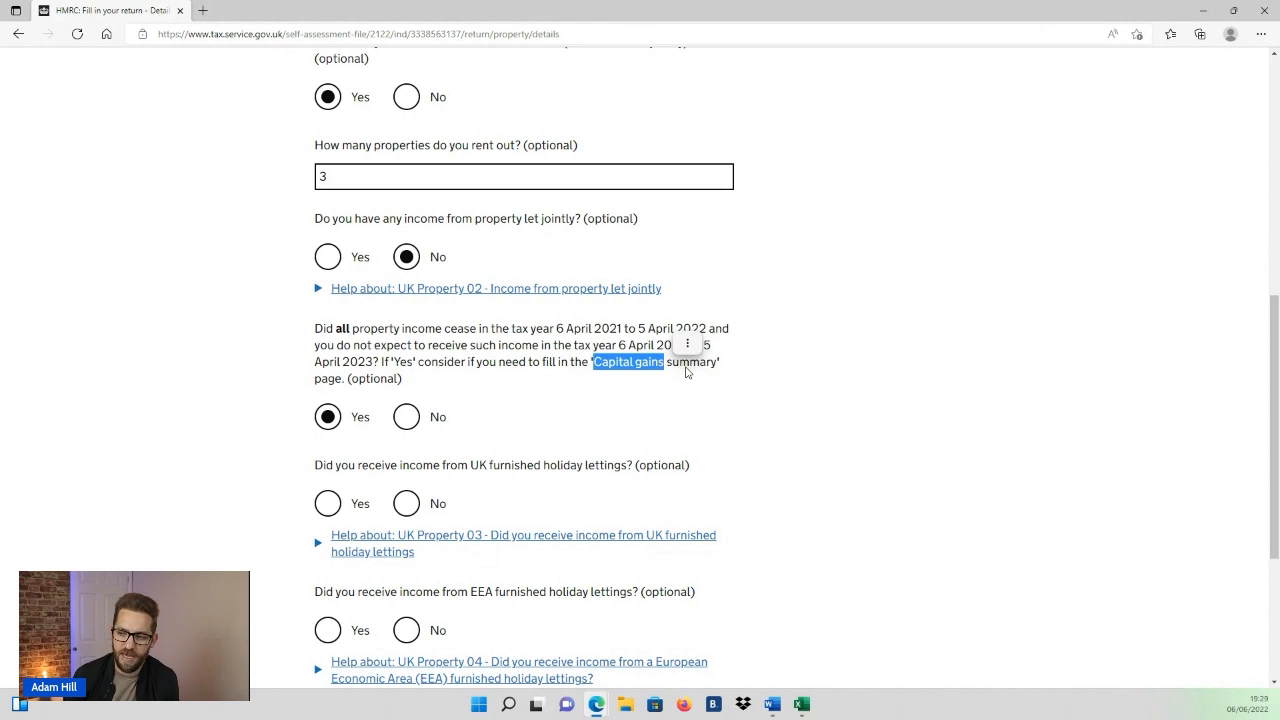
click(686, 362)
Check the UK Holiday Let column in Excel, then return to Edge and answer Yes to receiving income from UK furnished holiday lettings.
scroll(470, 462, down, 3)
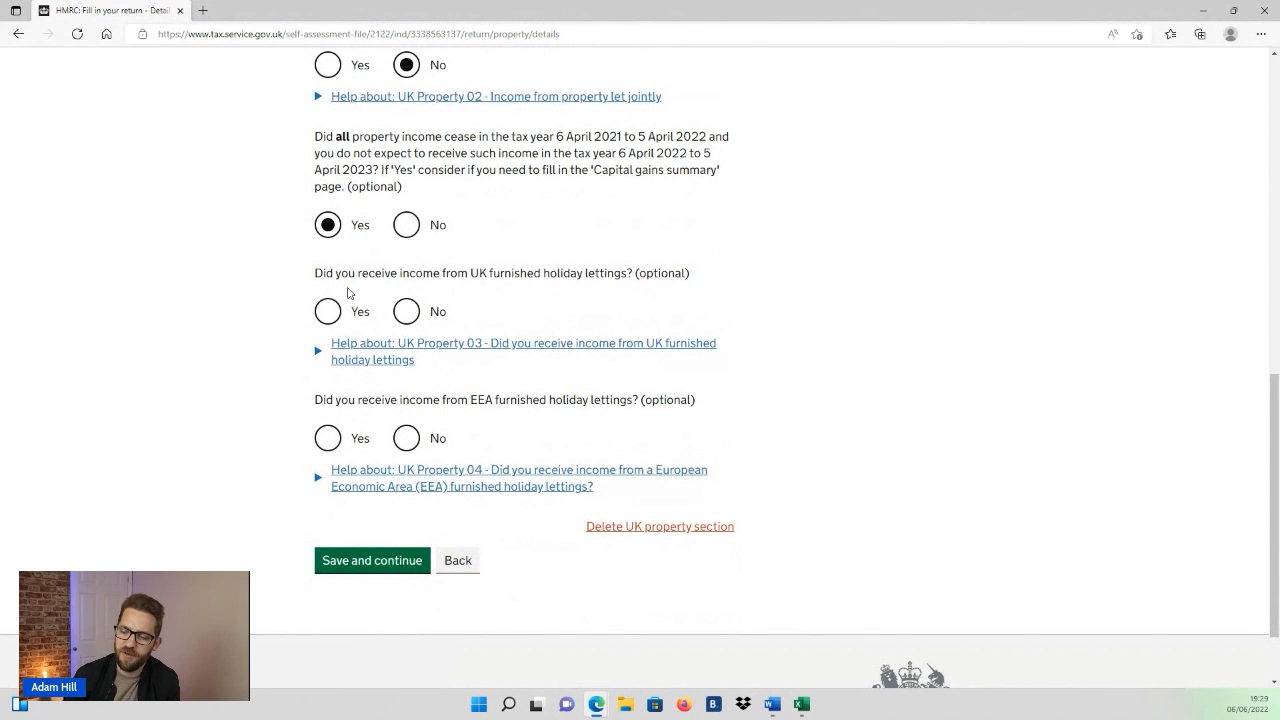
key(alt+Tab)
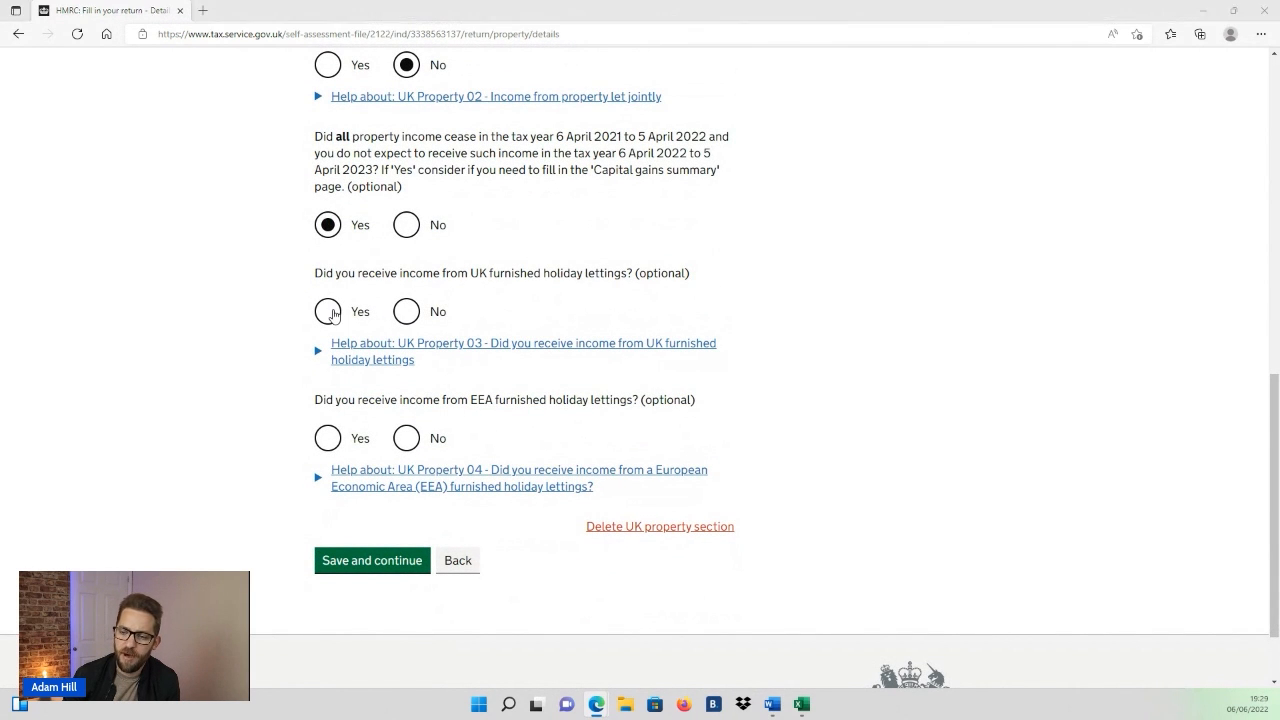
click(574, 250)
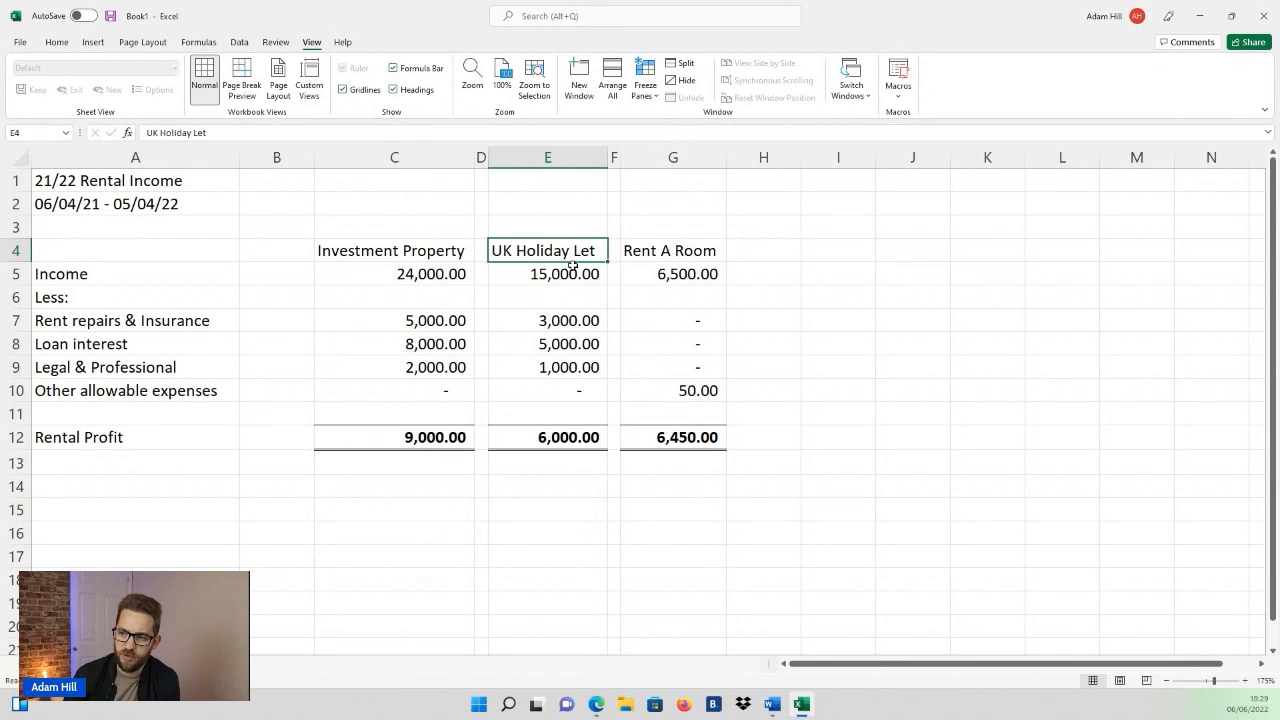
key(alt+Tab)
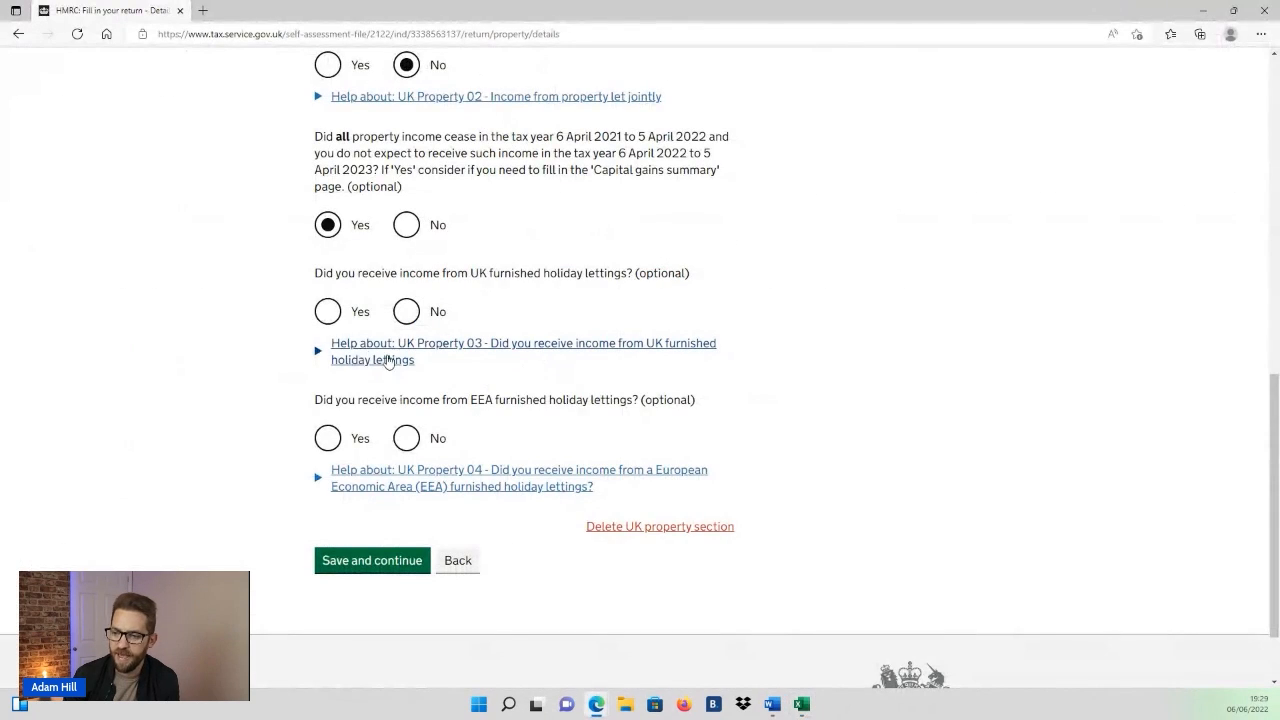
click(328, 311)
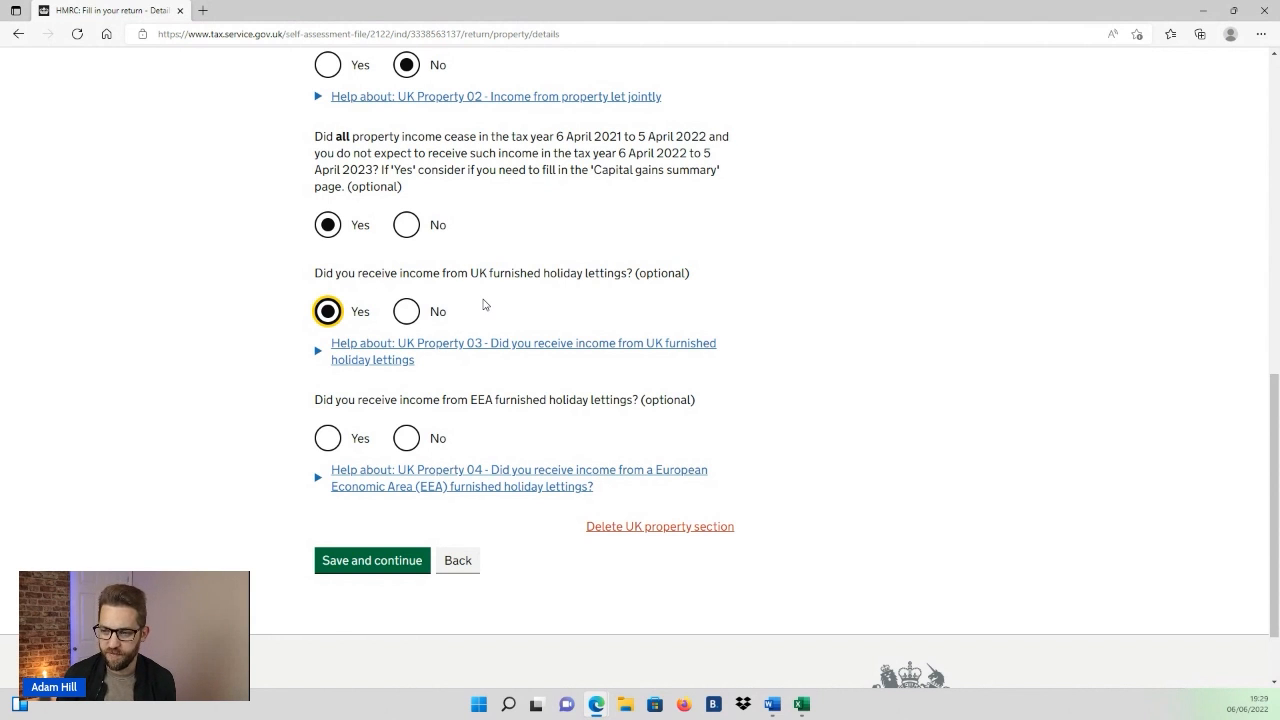
Read the UK Property 03 help, highlighting the 210-day availability and 105-day commercial letting conditions for furnished holiday lettings, and collapse it.
click(514, 343)
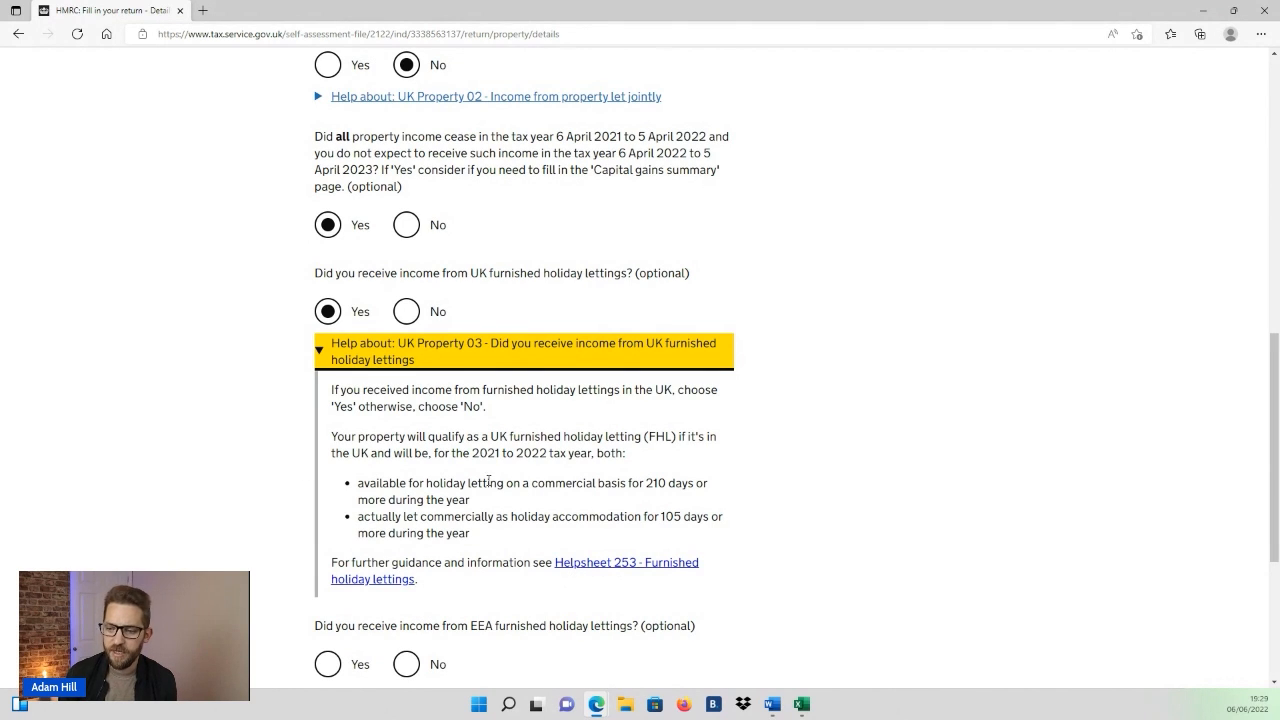
drag(357, 482, 712, 500)
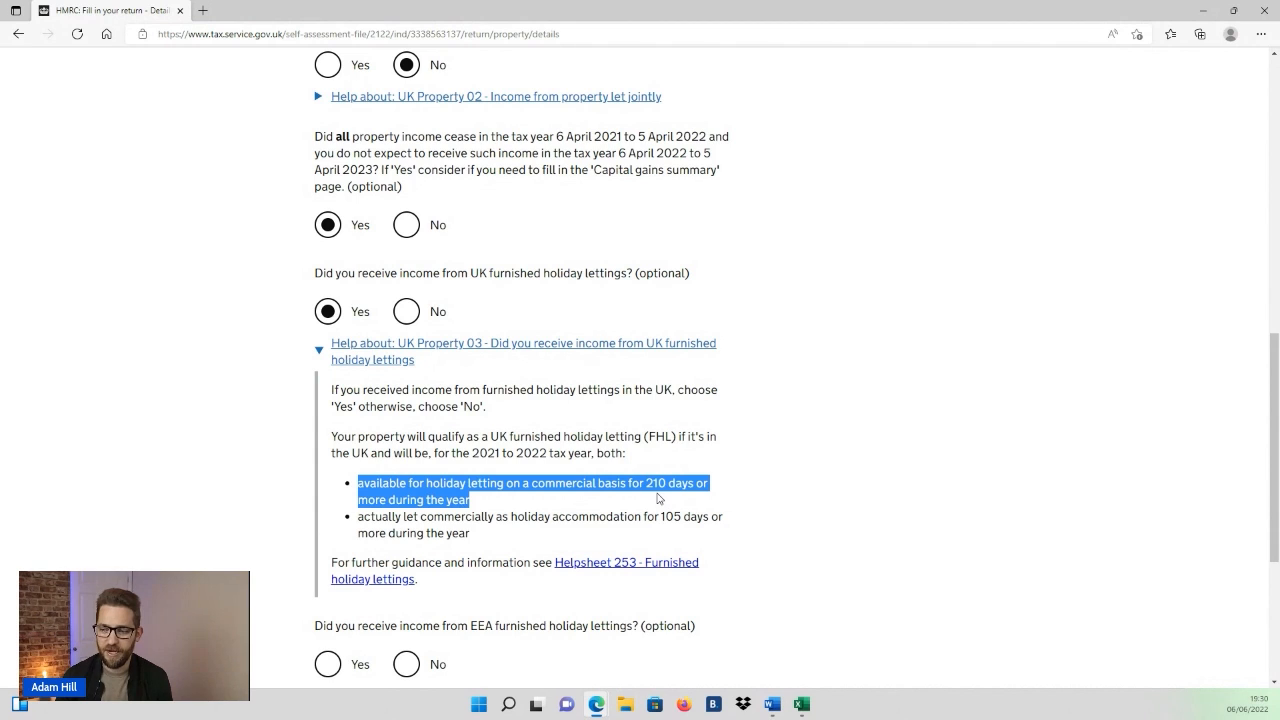
click(481, 497)
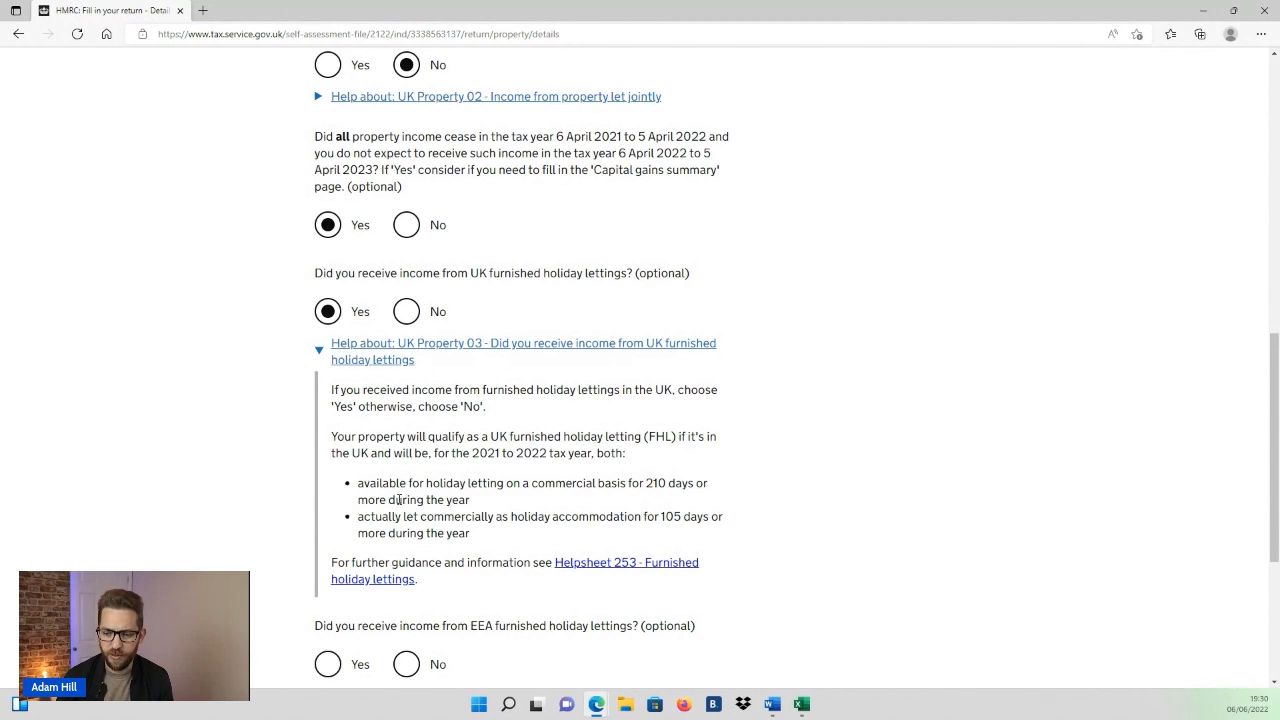
drag(358, 516, 706, 520)
click(586, 537)
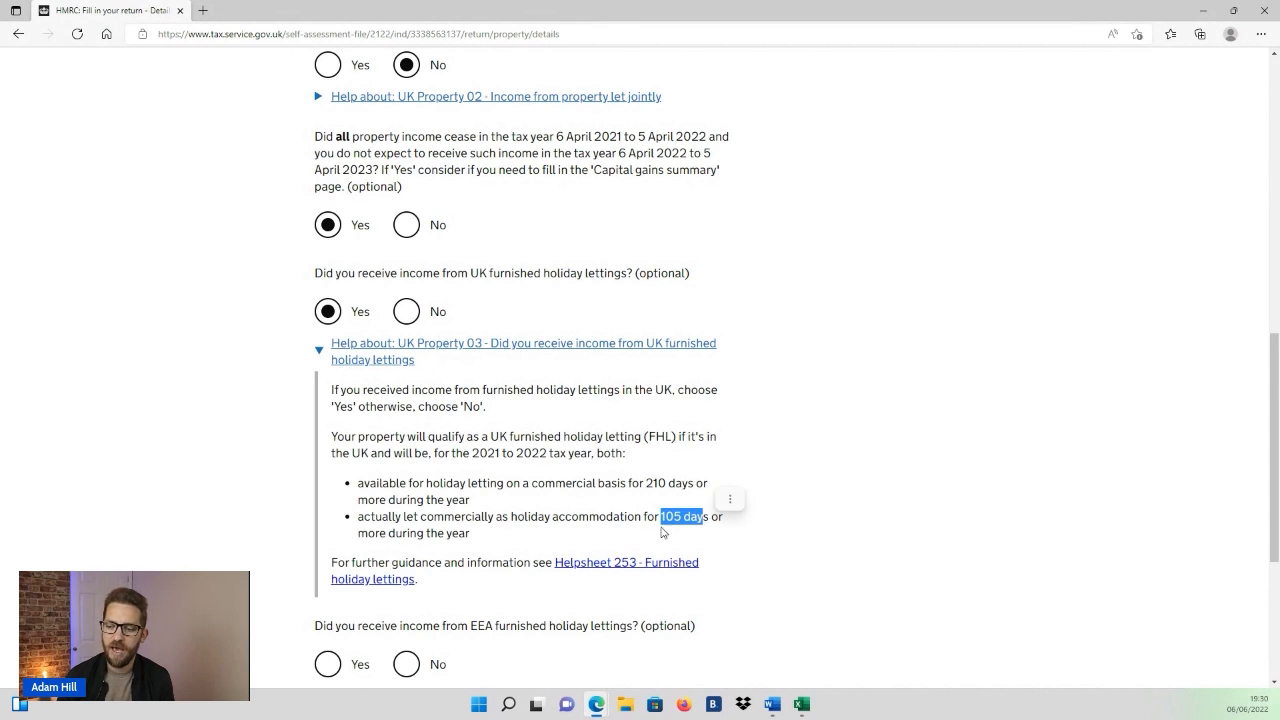
drag(421, 517, 494, 520)
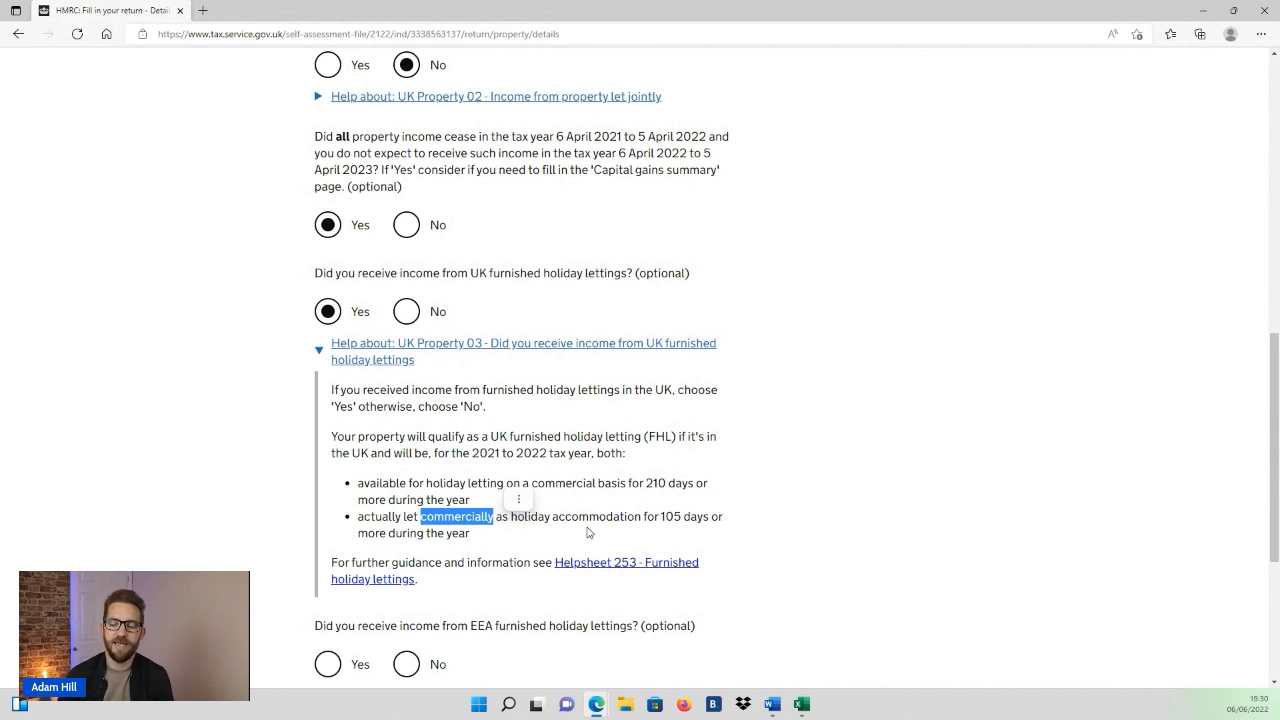
click(614, 517)
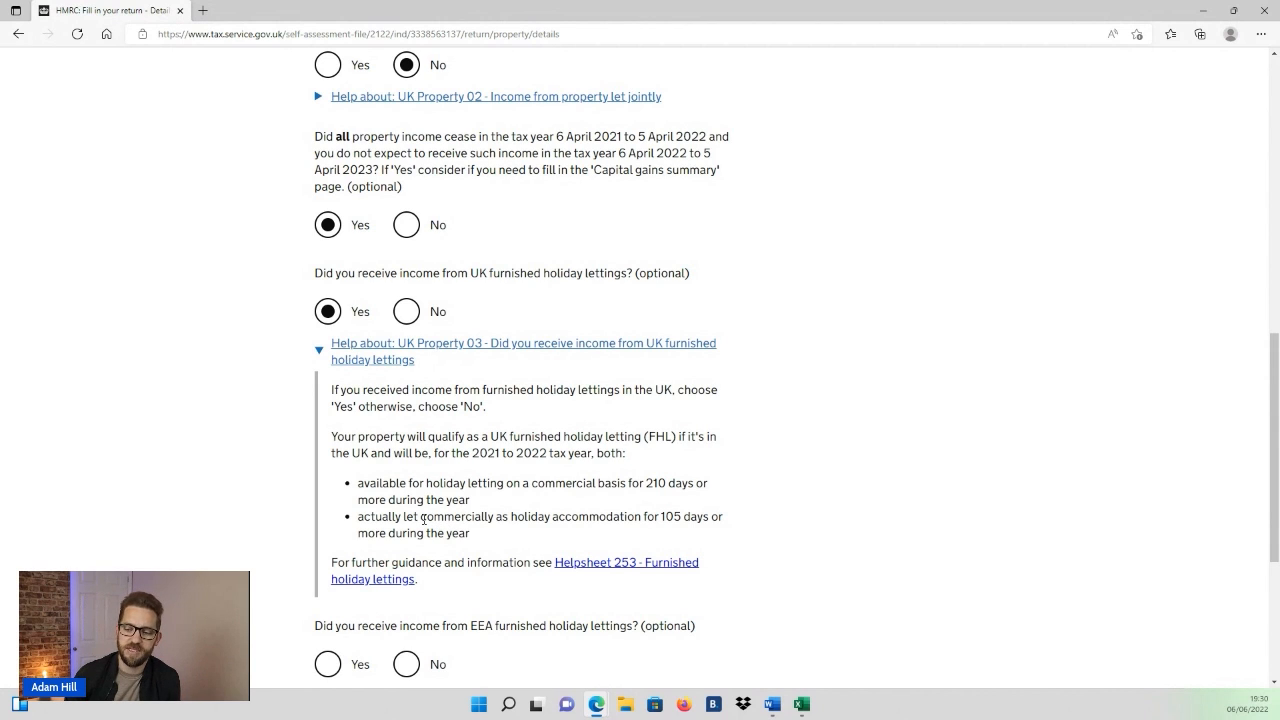
drag(421, 517, 493, 521)
click(558, 521)
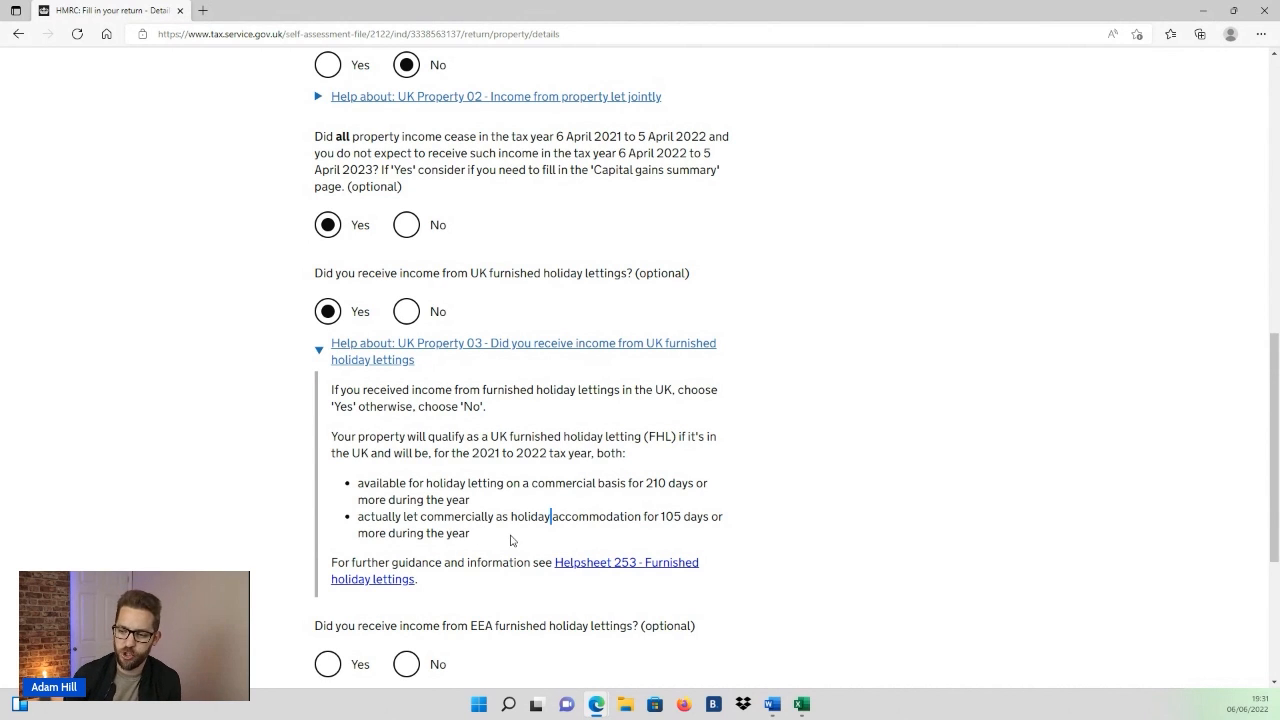
click(394, 359)
Highlight the question on EEA furnished holiday lettings income, answer it No, and save the property details page to continue.
drag(315, 405, 639, 401)
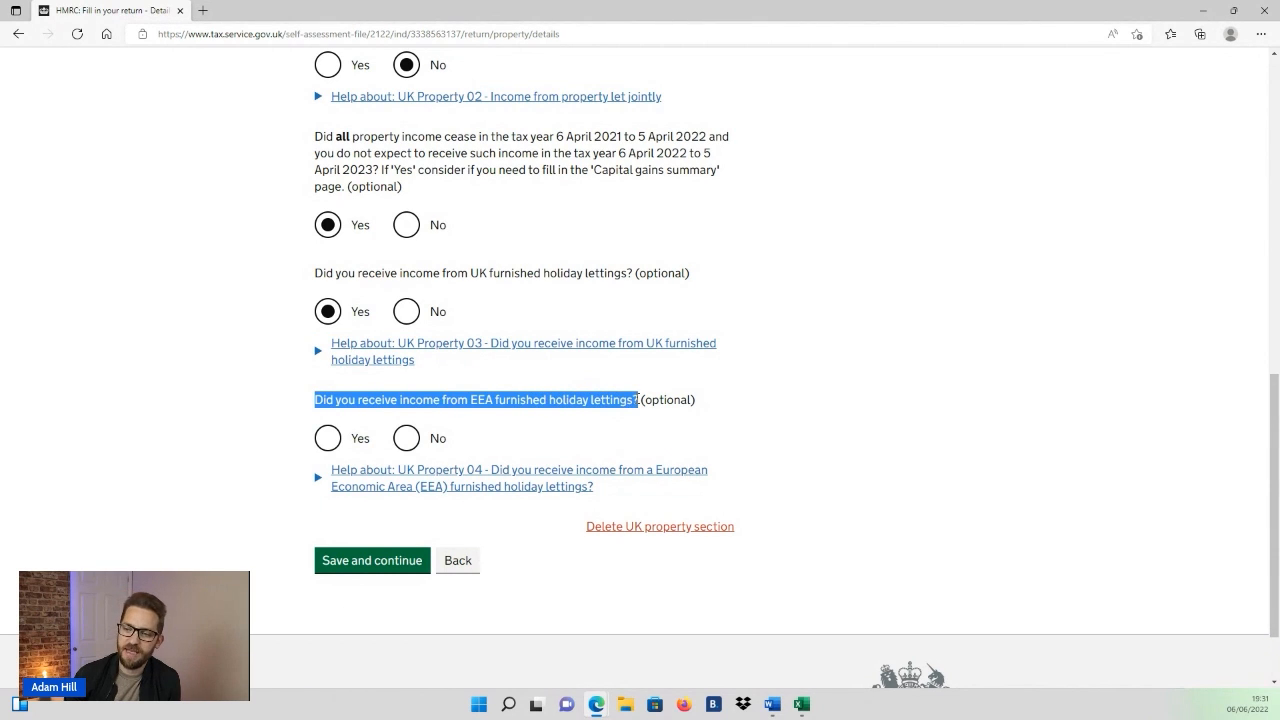
click(472, 399)
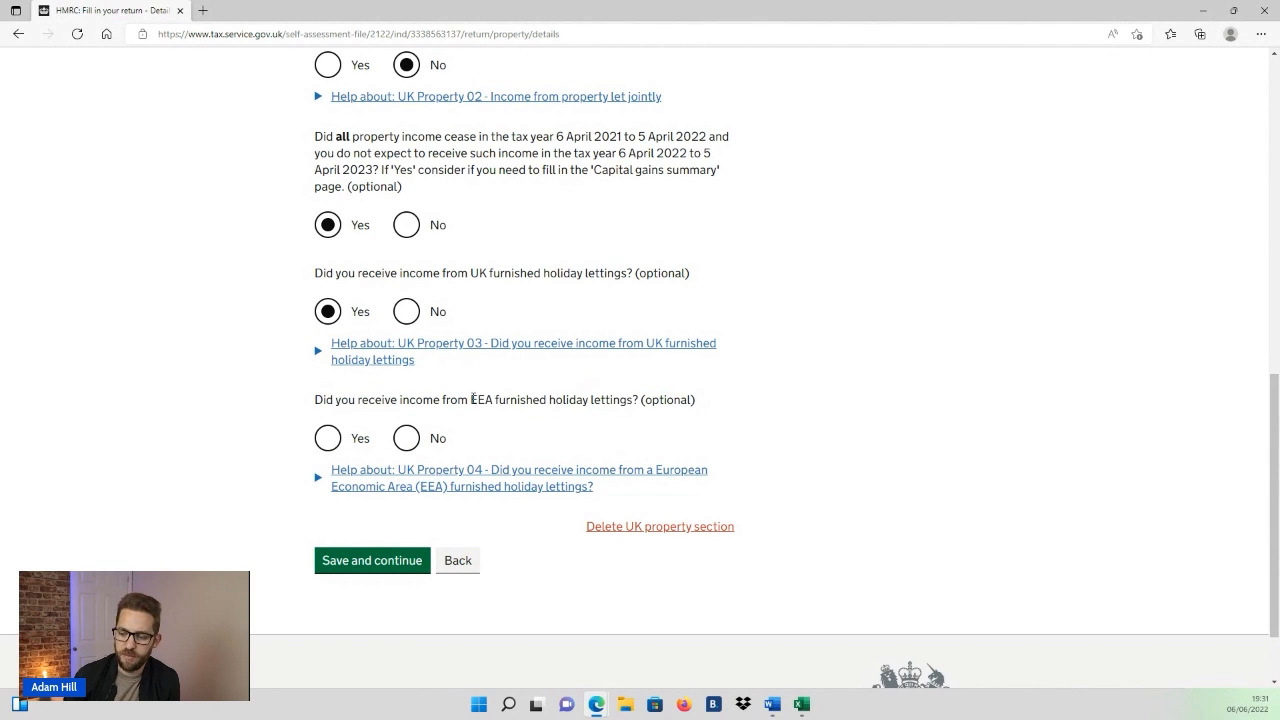
drag(498, 400, 634, 401)
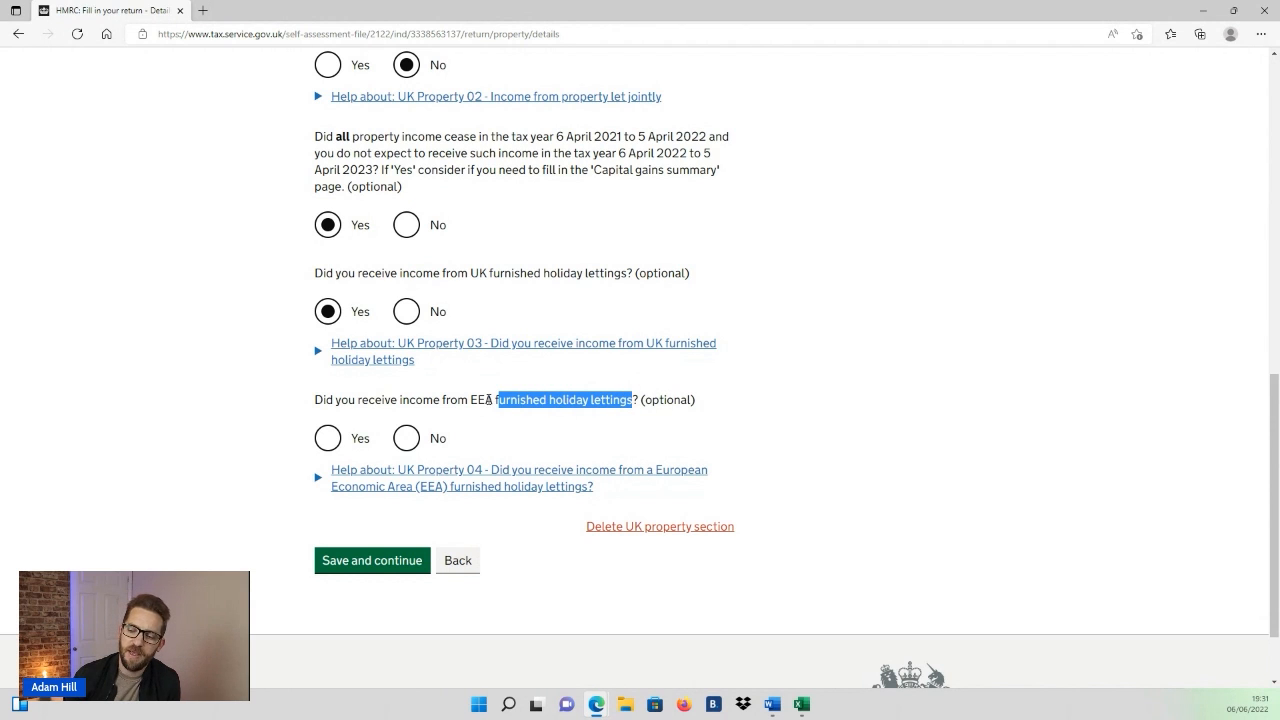
drag(469, 400, 494, 400)
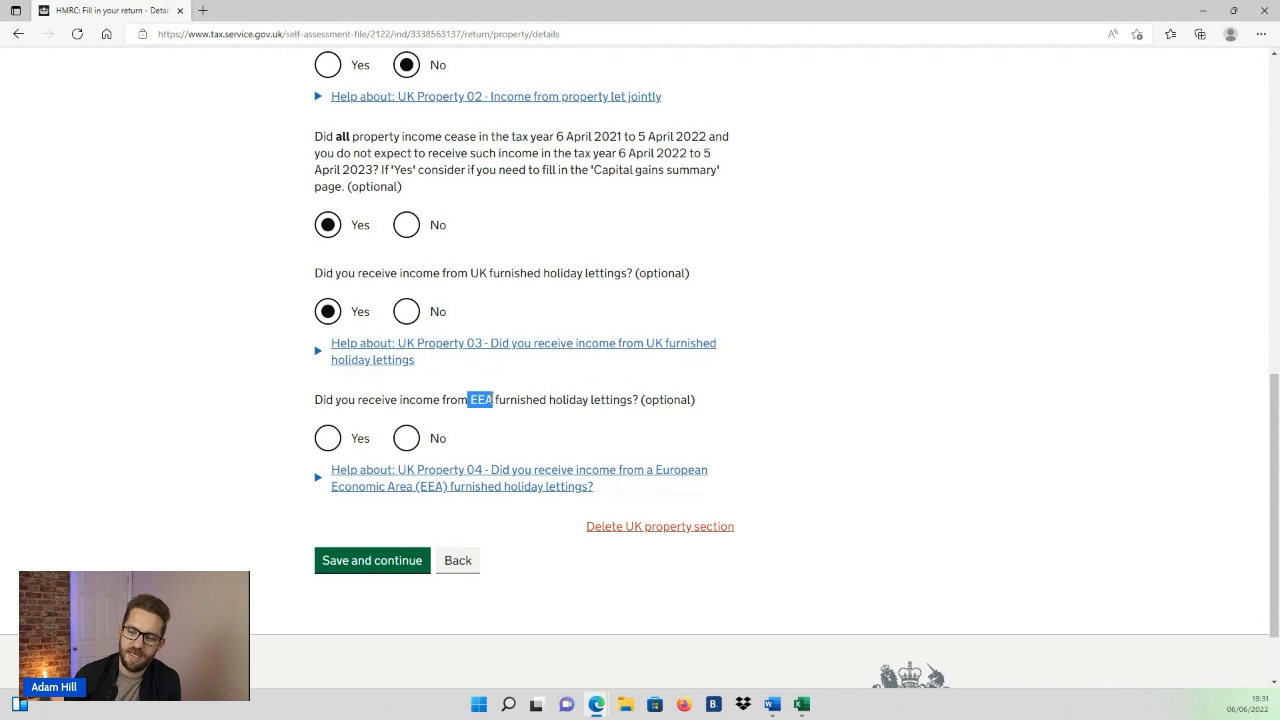
click(482, 399)
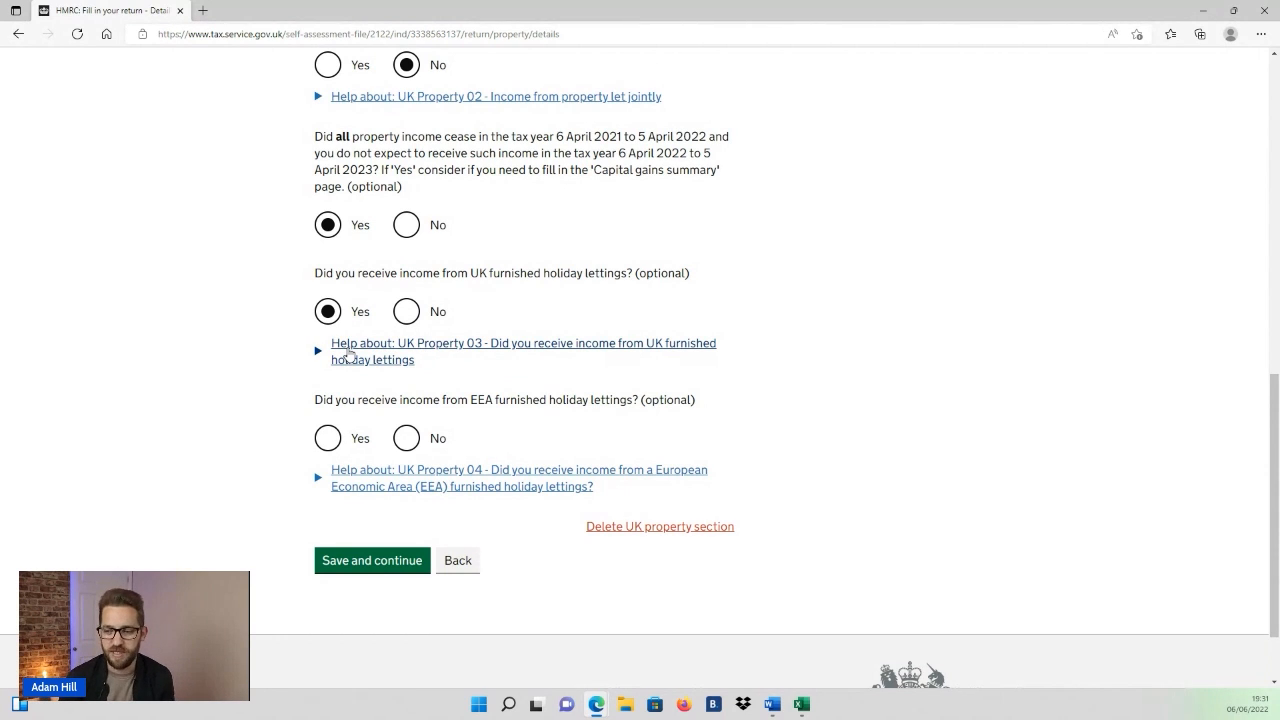
click(407, 442)
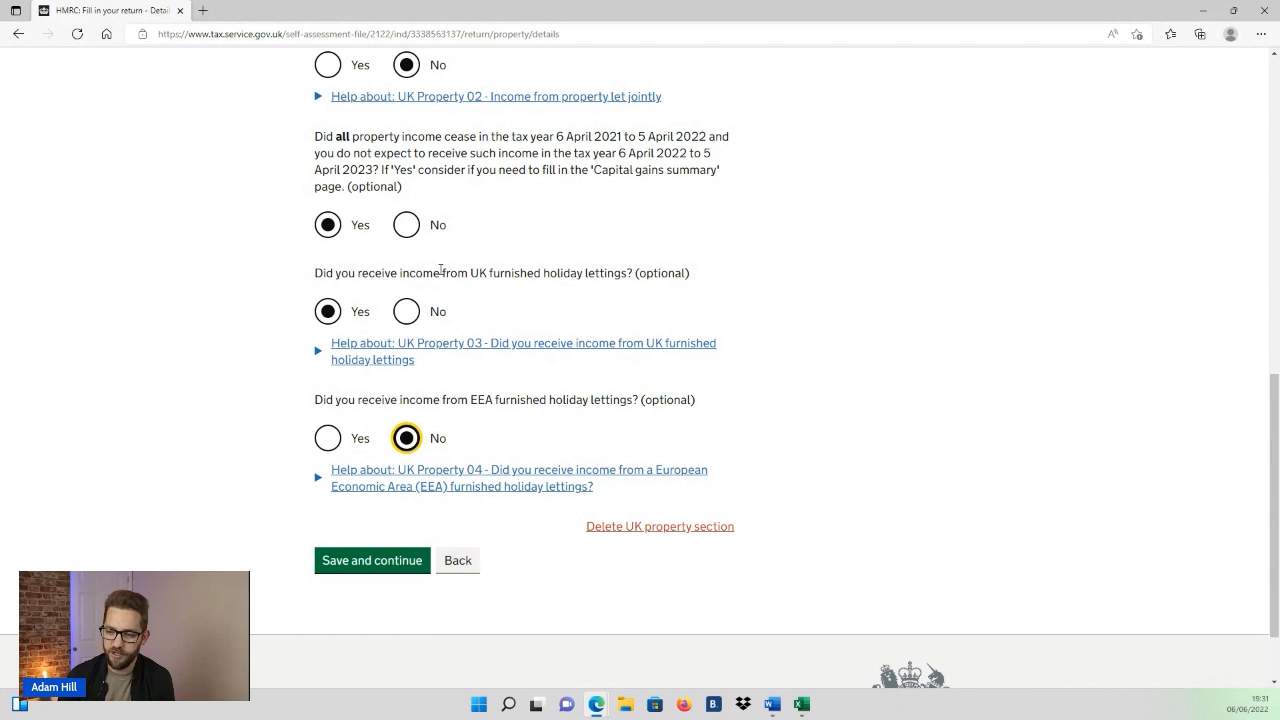
click(393, 561)
Check the UK Holiday Let income in Excel and enter 15000 as the income from furnished holiday lettings on the HMRC form in Edge.
scroll(435, 308, down, 2)
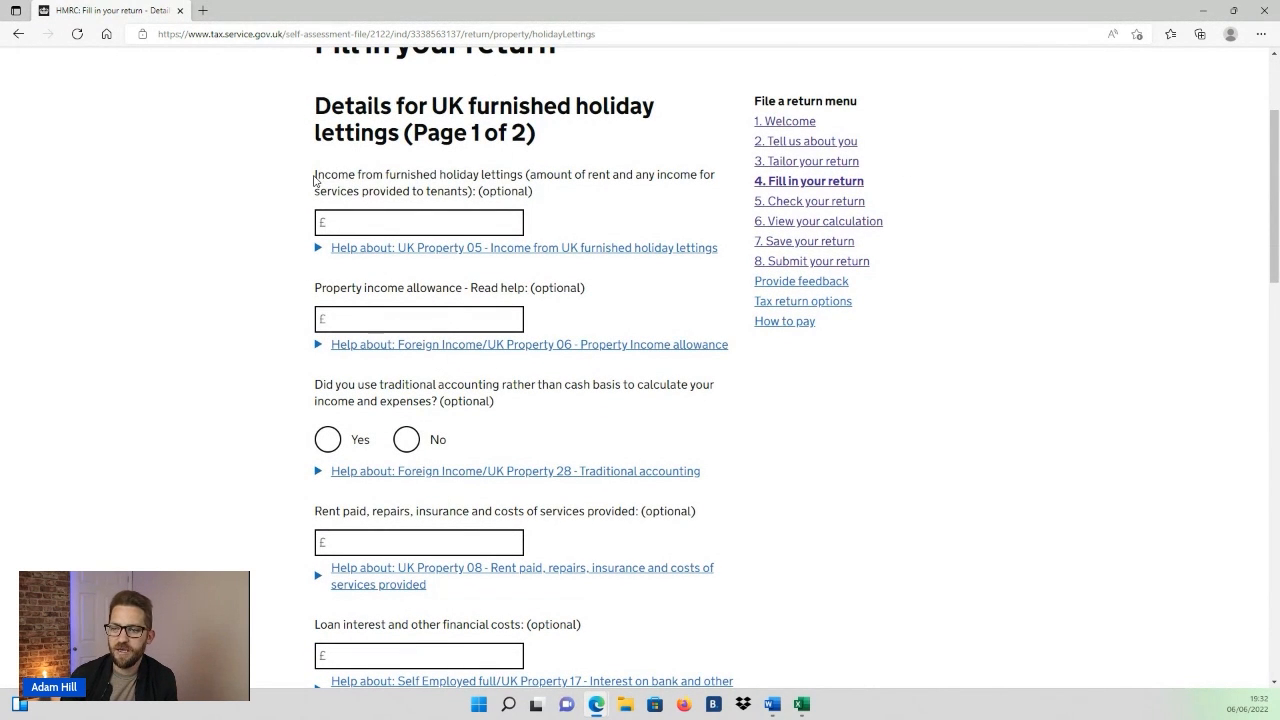
drag(314, 176, 522, 180)
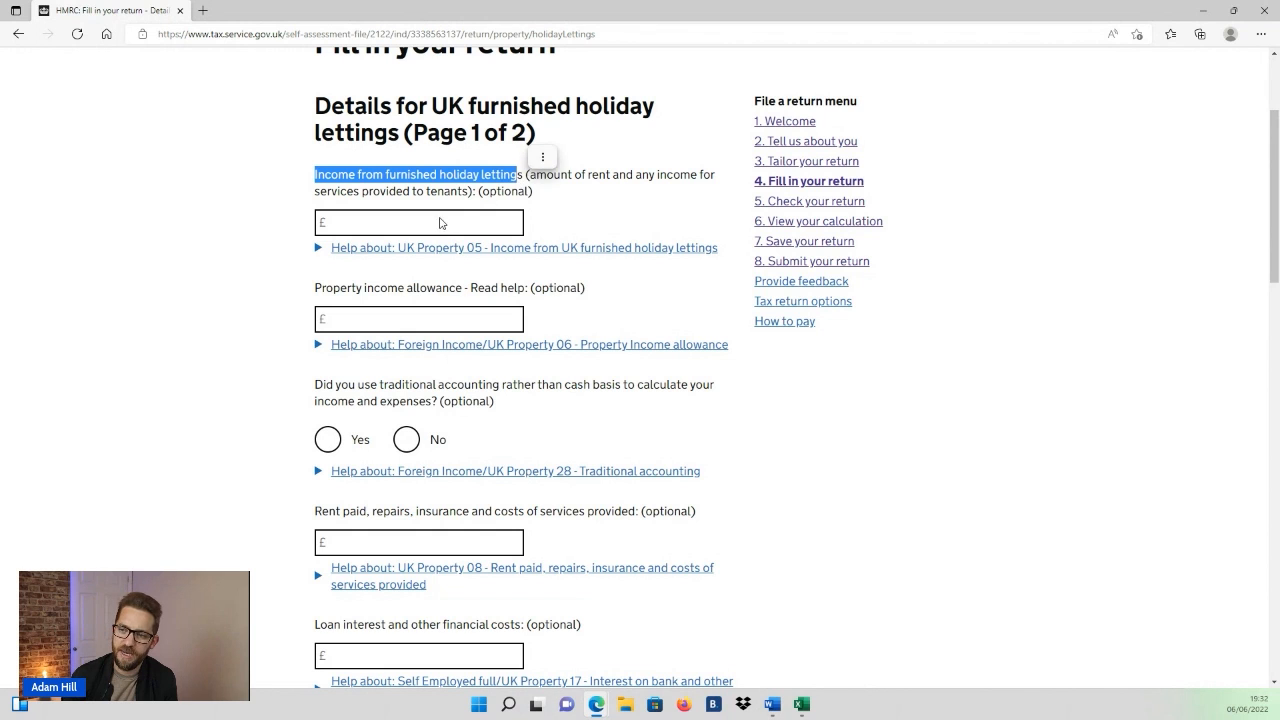
click(408, 224)
key(alt+Tab)
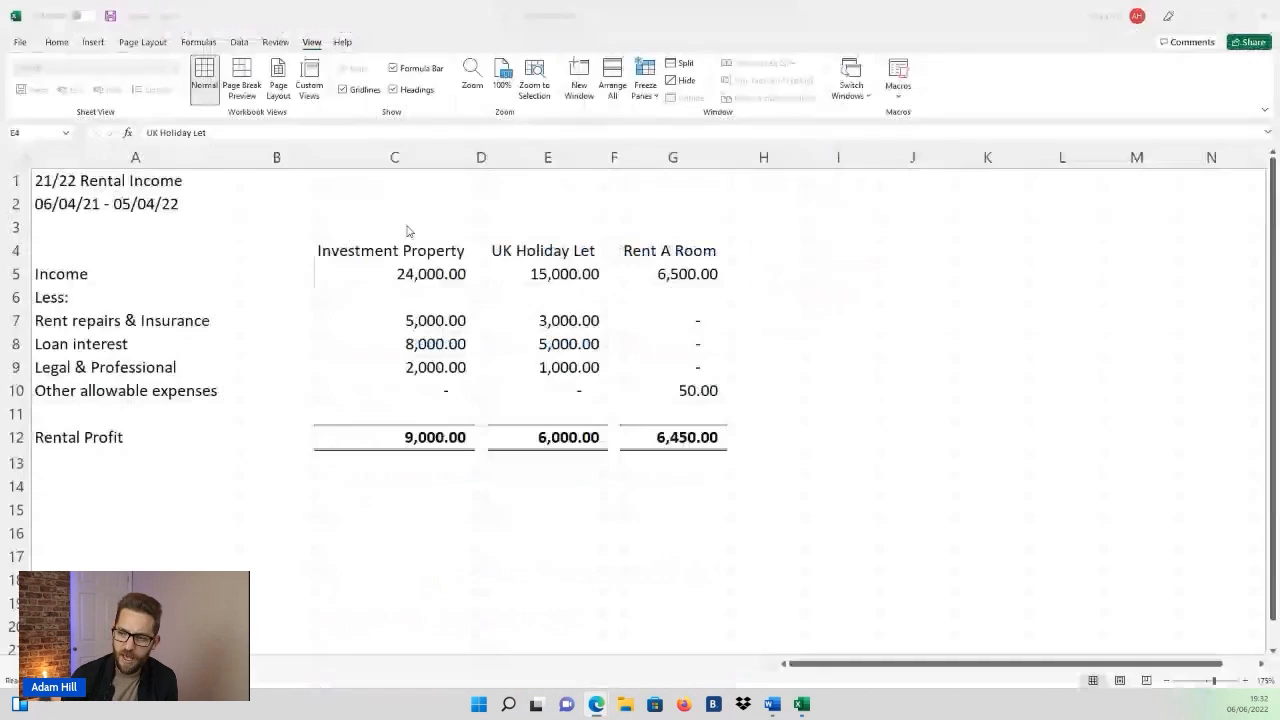
click(535, 280)
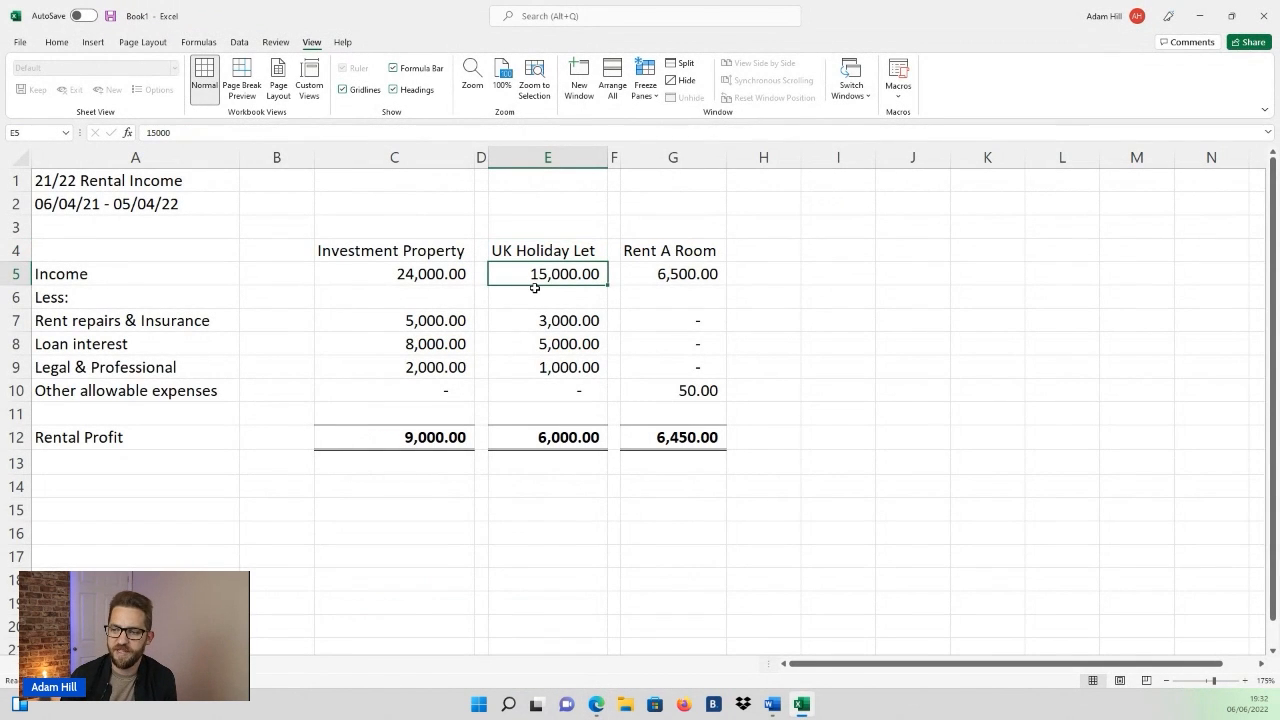
key(alt+Tab)
click(417, 220)
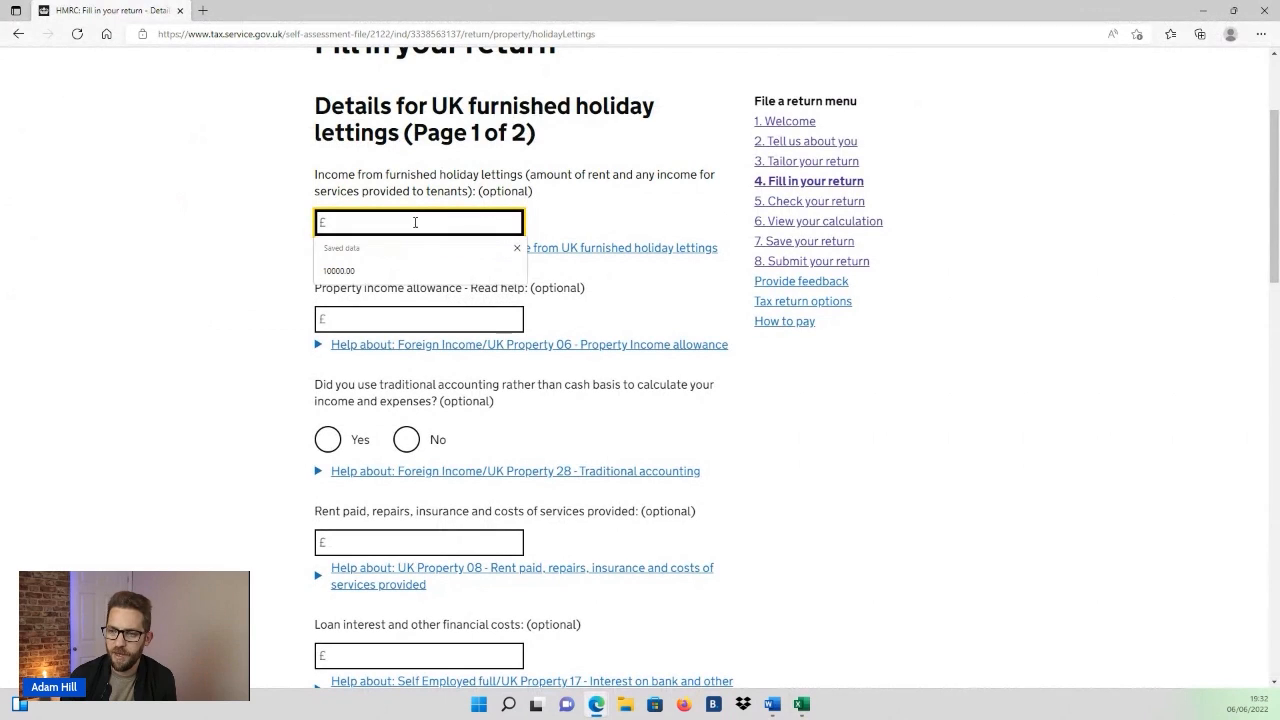
text(15000)
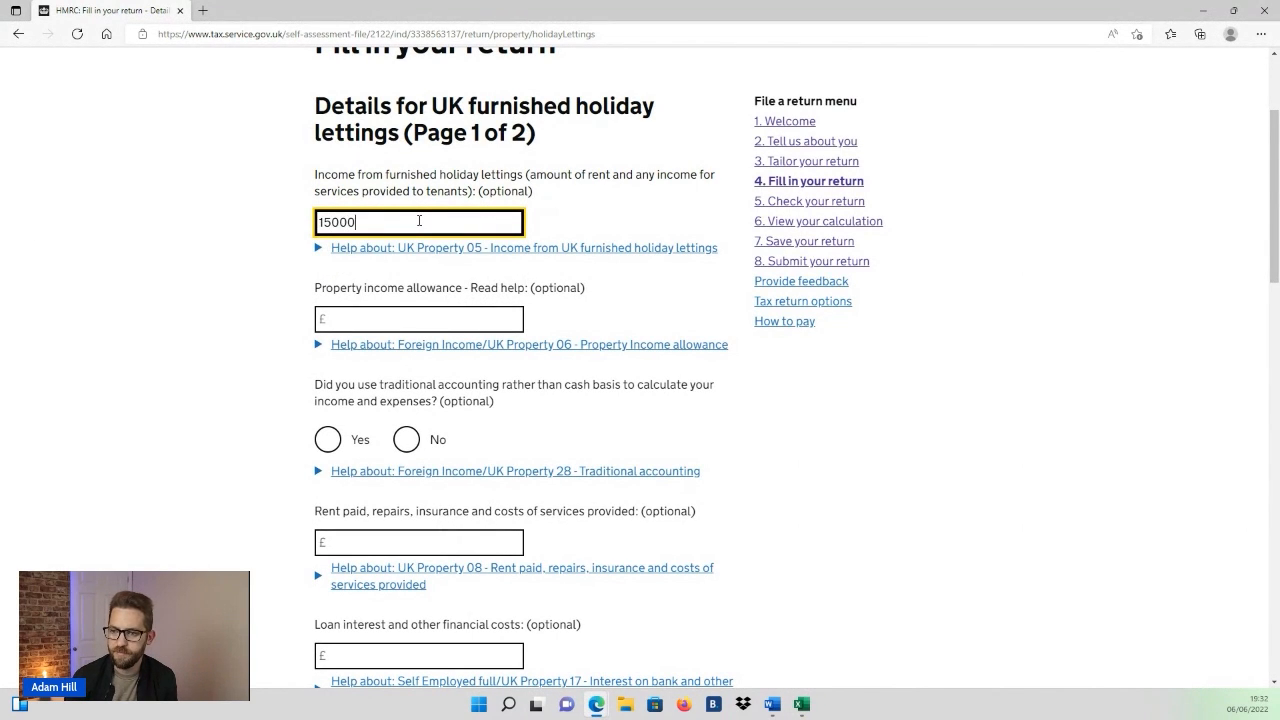
Read the property income allowance help, highlighting the rule on claiming up to £1,000, and collapse it.
drag(315, 288, 465, 290)
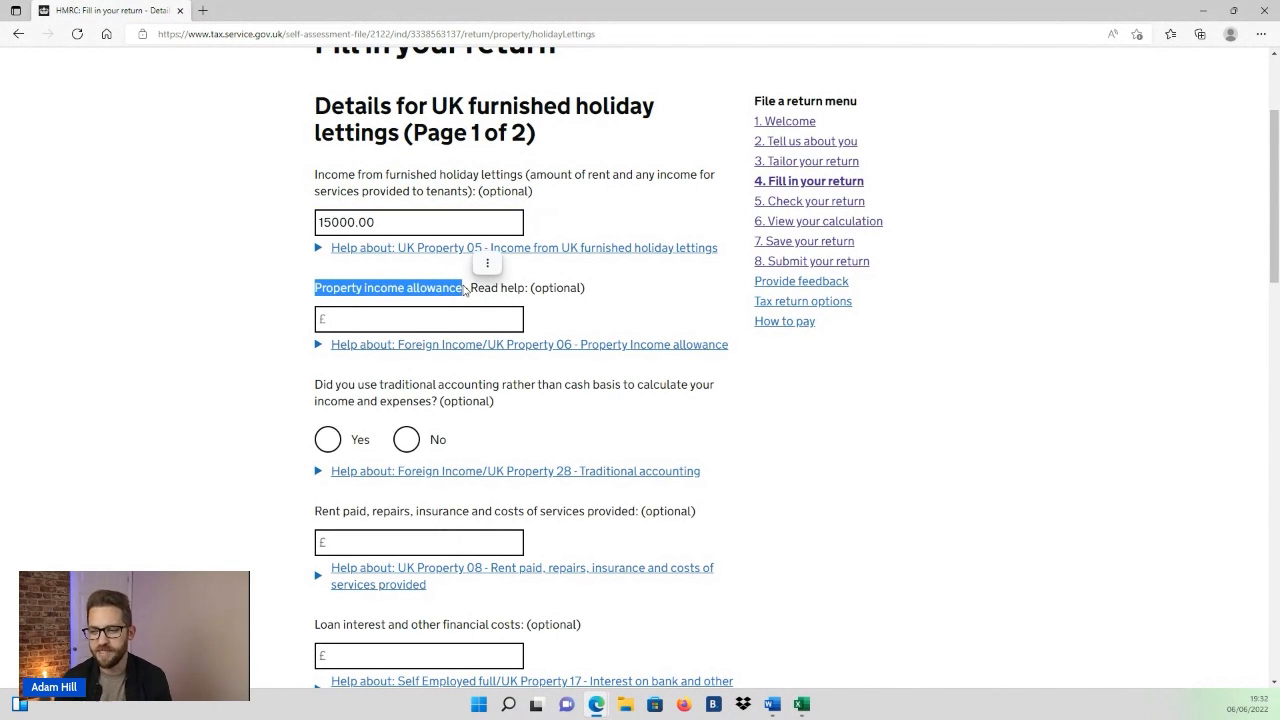
click(566, 346)
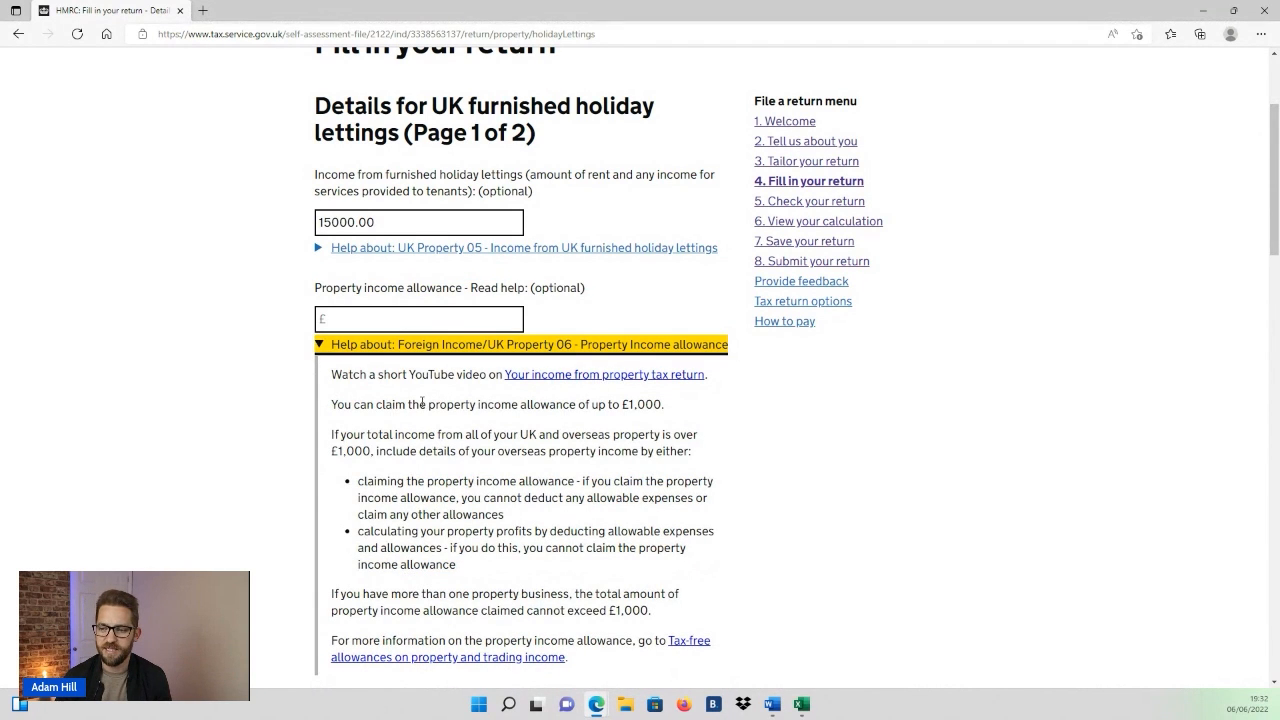
drag(332, 405, 663, 405)
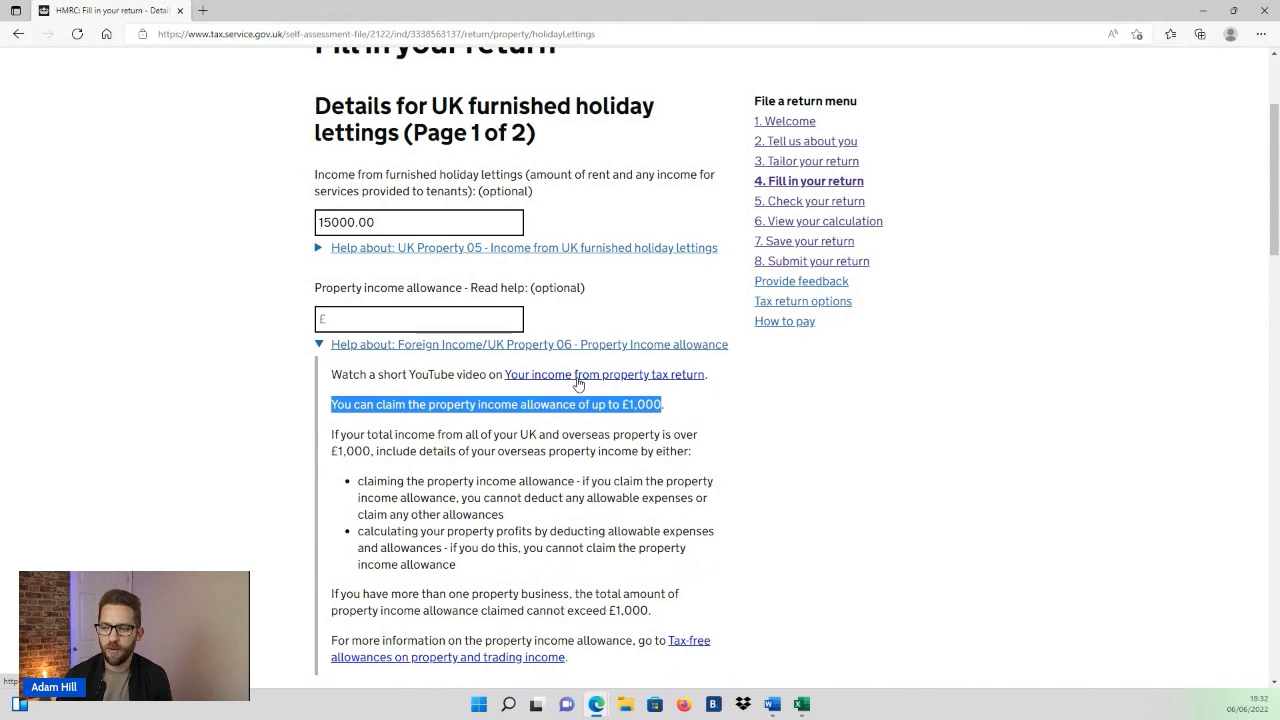
click(567, 346)
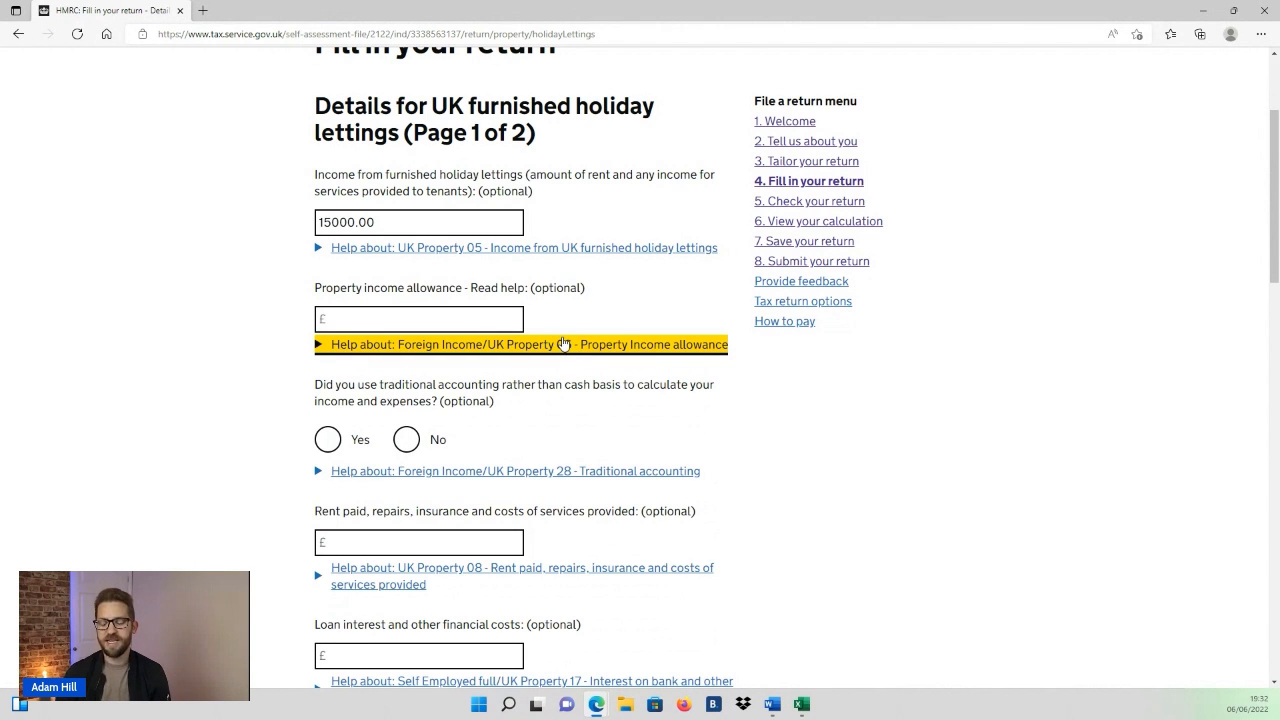
Review the three UK Holiday Let expense figures in Excel, then return to the empty property income allowance field in Edge.
key(alt+Tab)
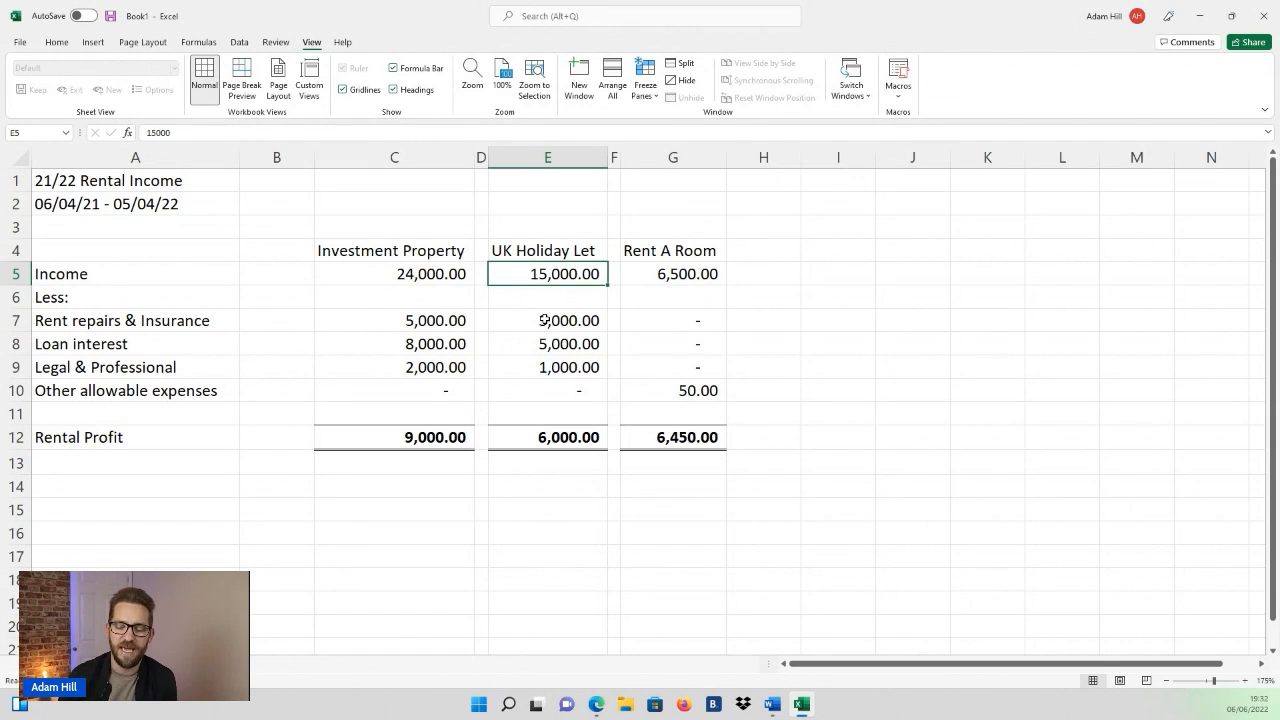
drag(562, 317, 572, 372)
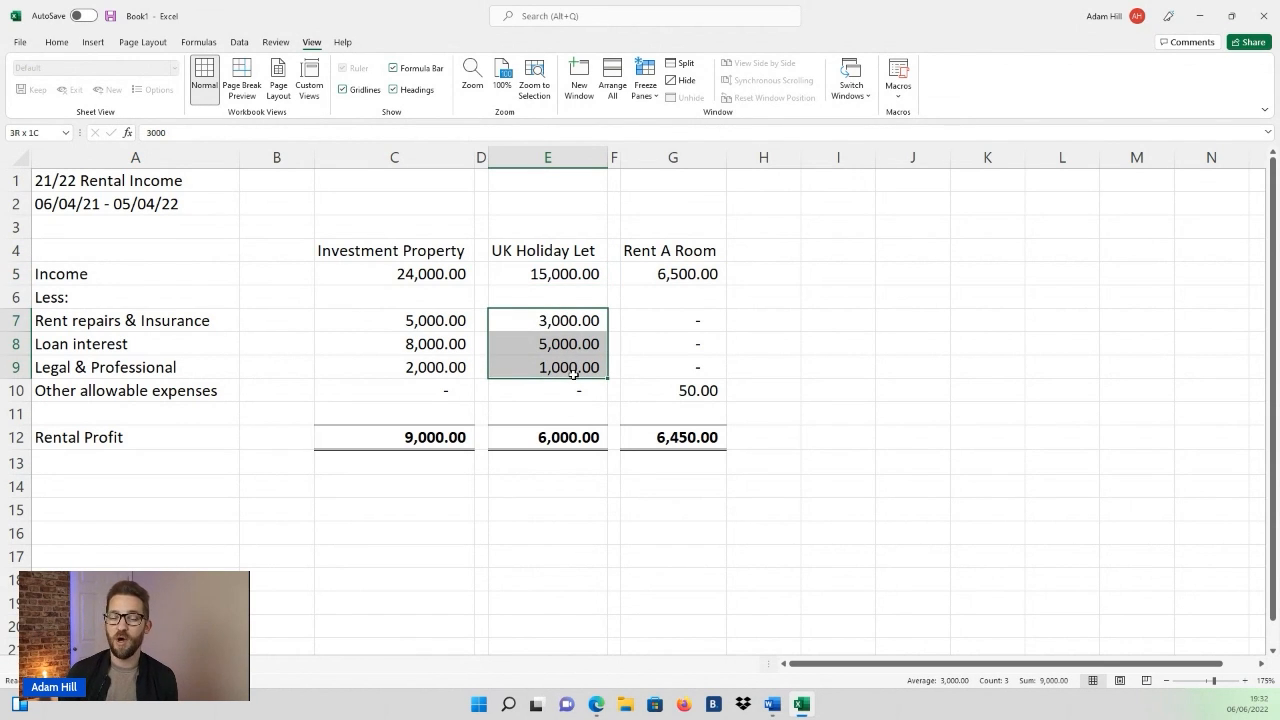
drag(572, 372, 573, 374)
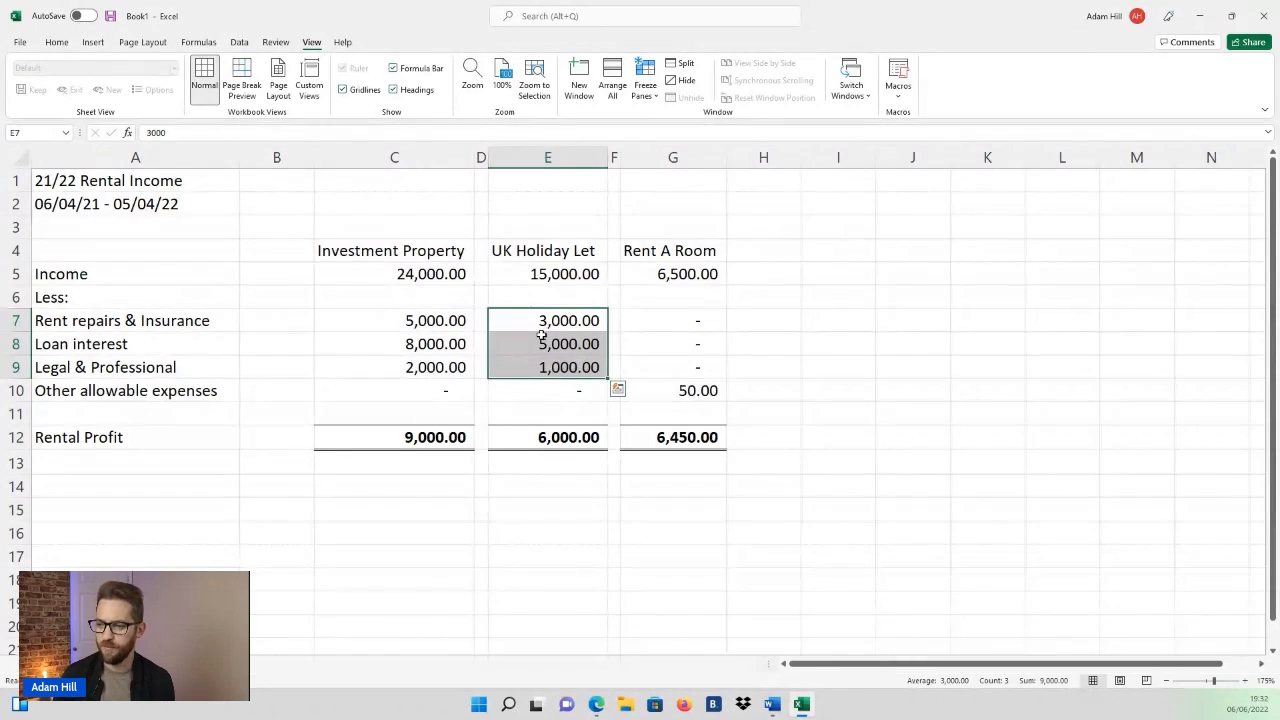
key(alt+Tab)
click(403, 317)
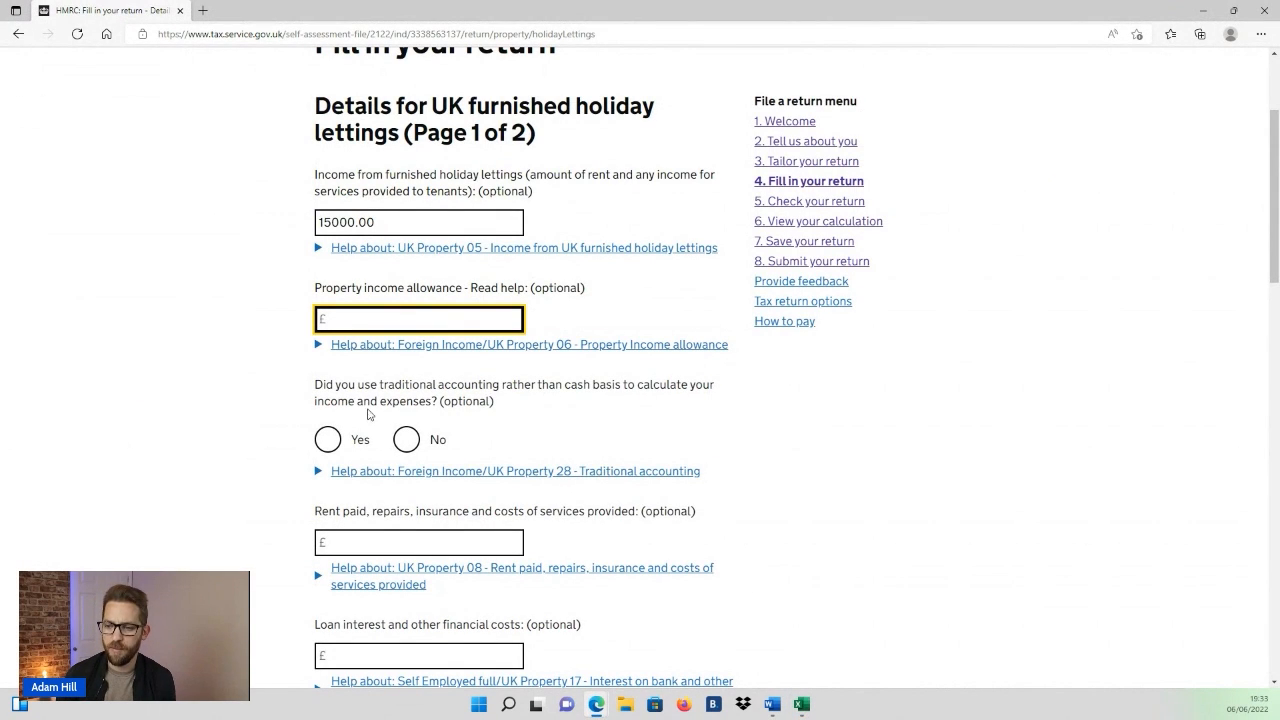
Highlight the accounting method question and its terms "traditional accounting" and "cash basis".
drag(316, 386, 670, 406)
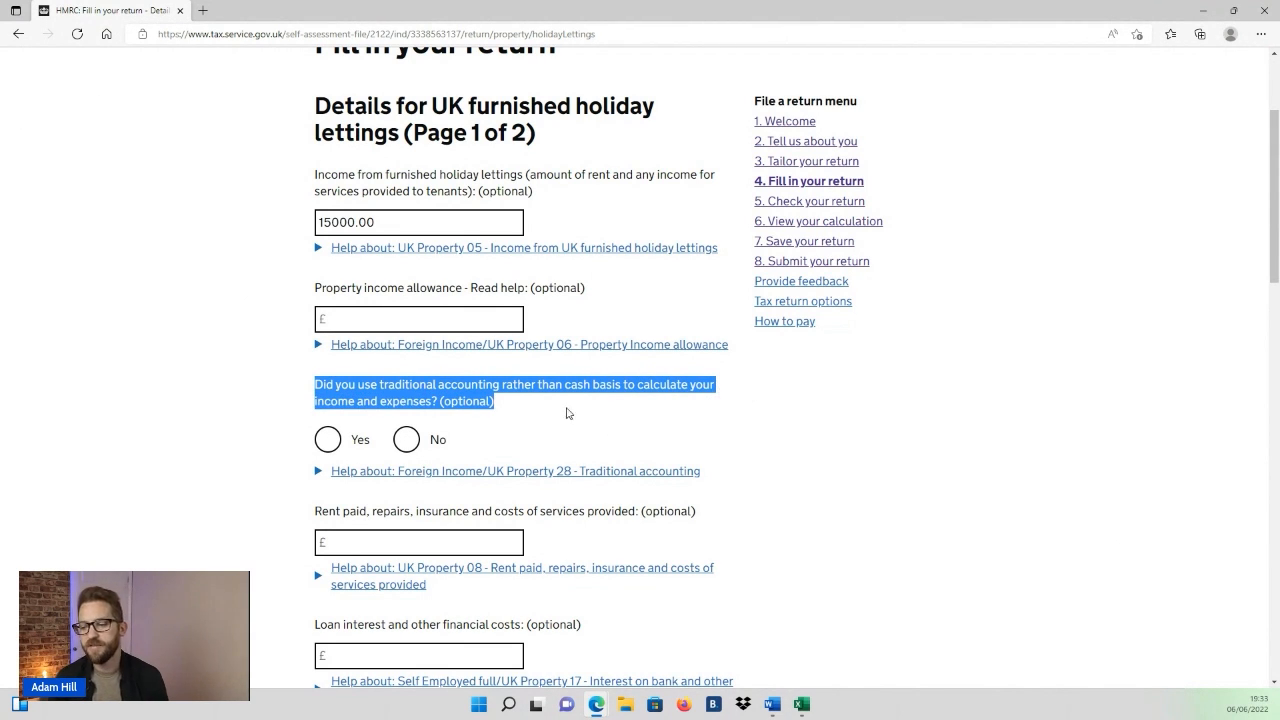
click(538, 408)
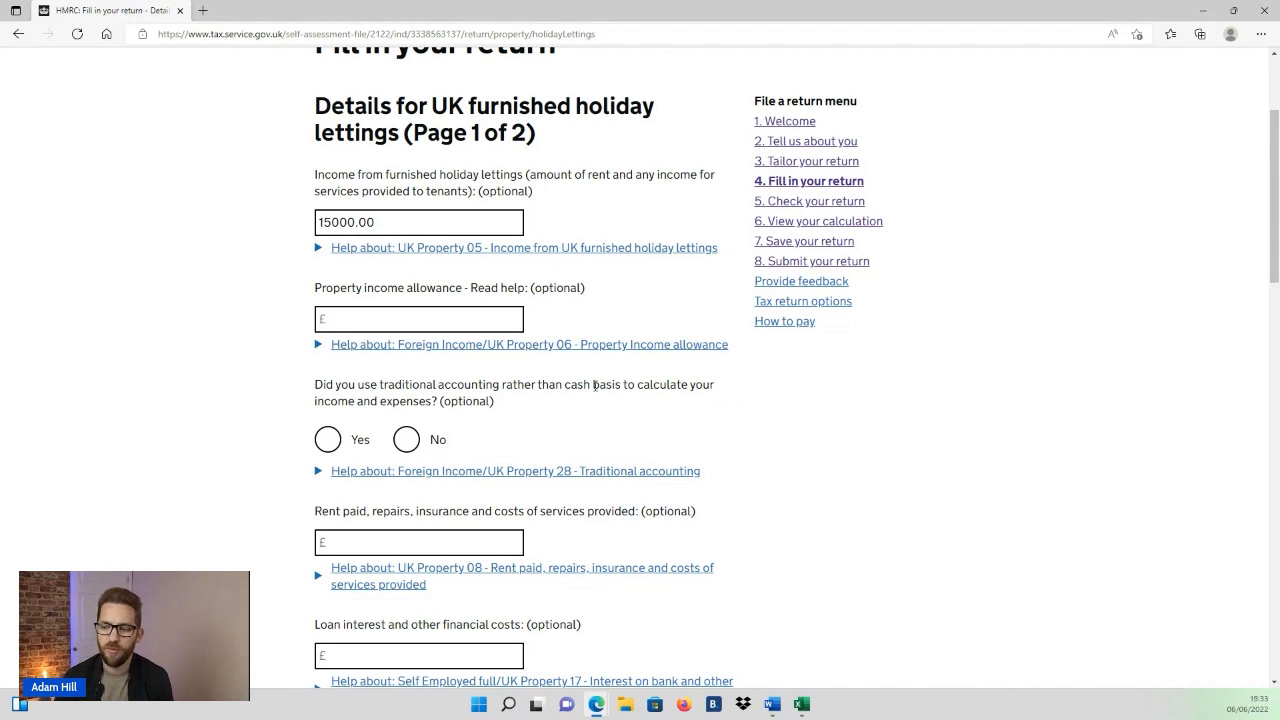
drag(569, 385, 624, 386)
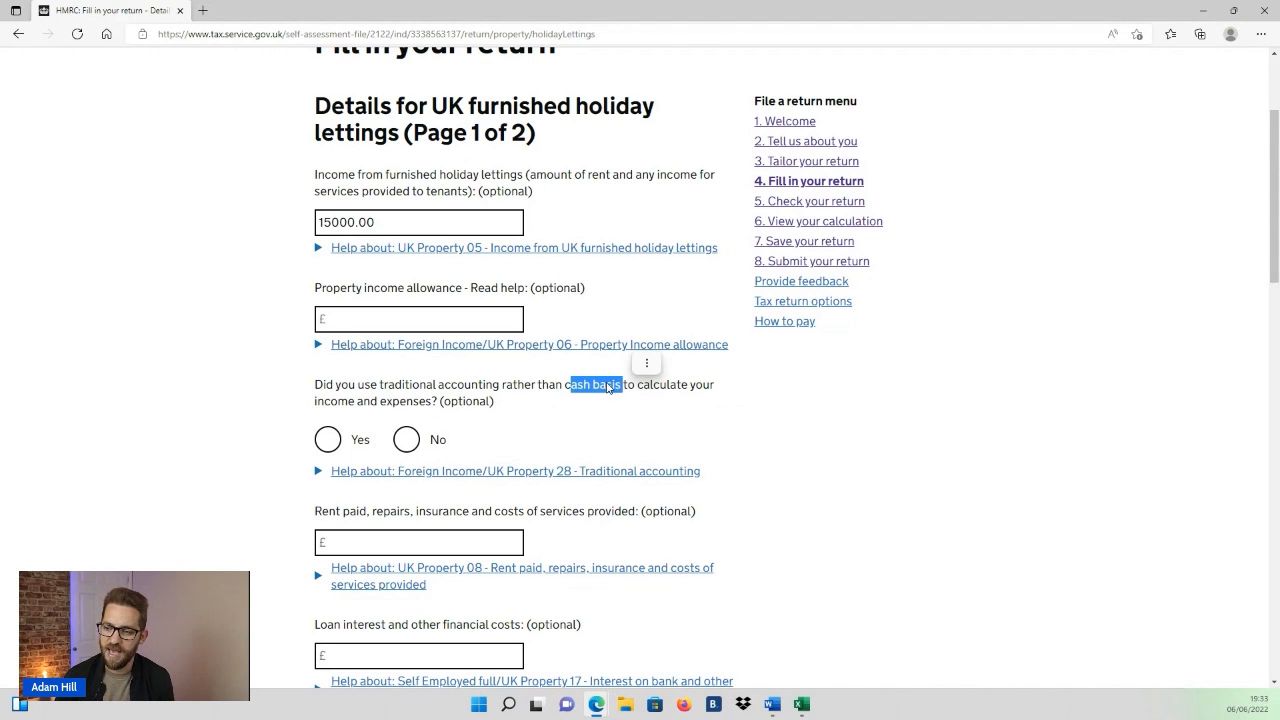
click(568, 381)
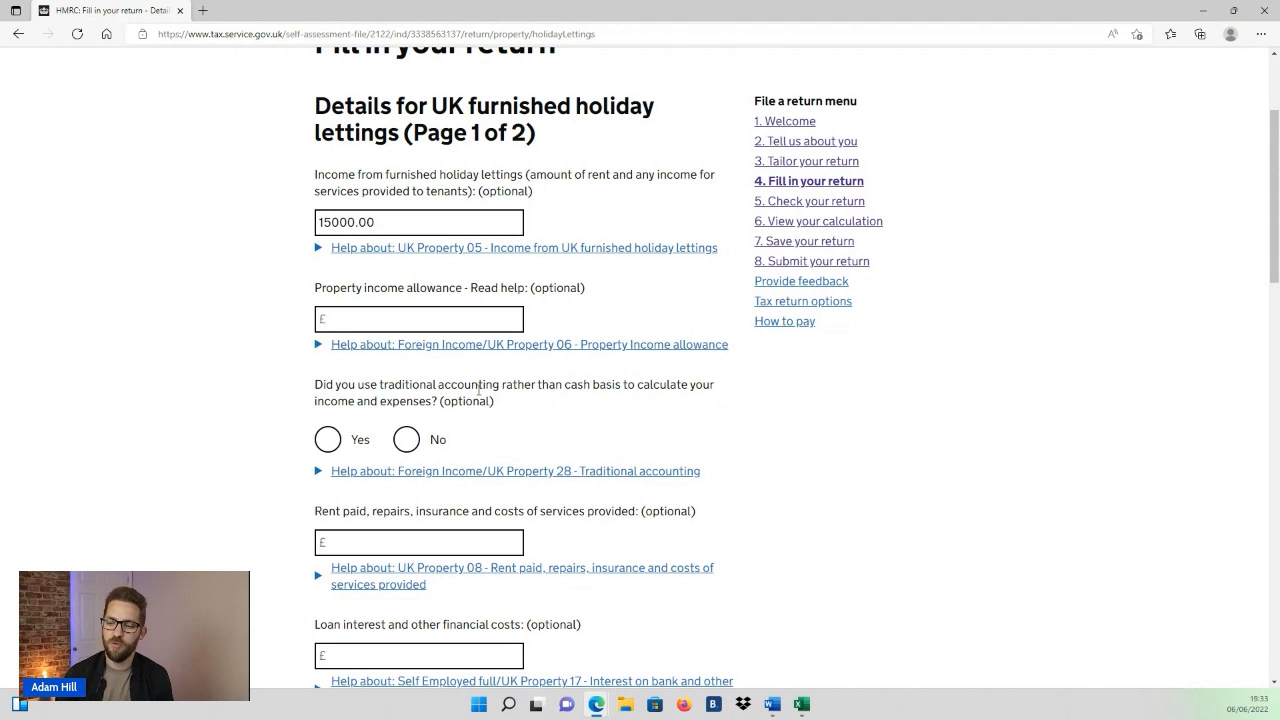
drag(380, 385, 501, 394)
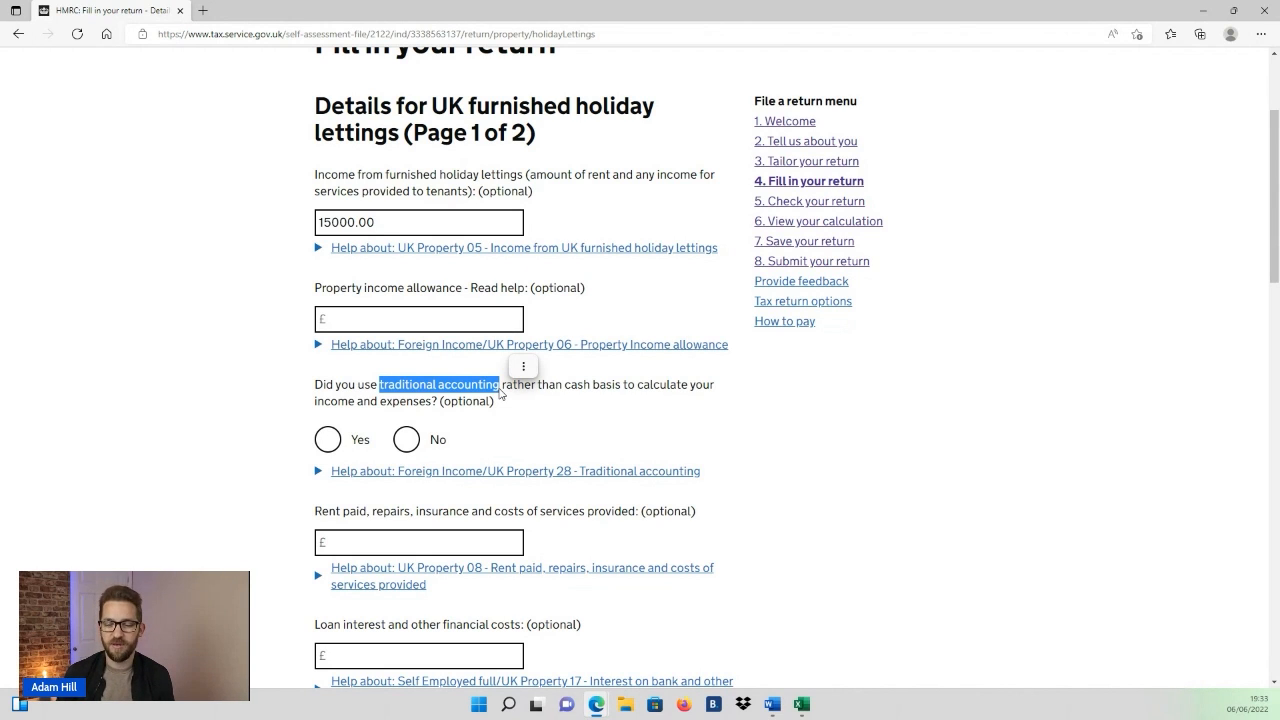
click(568, 387)
drag(567, 386, 625, 387)
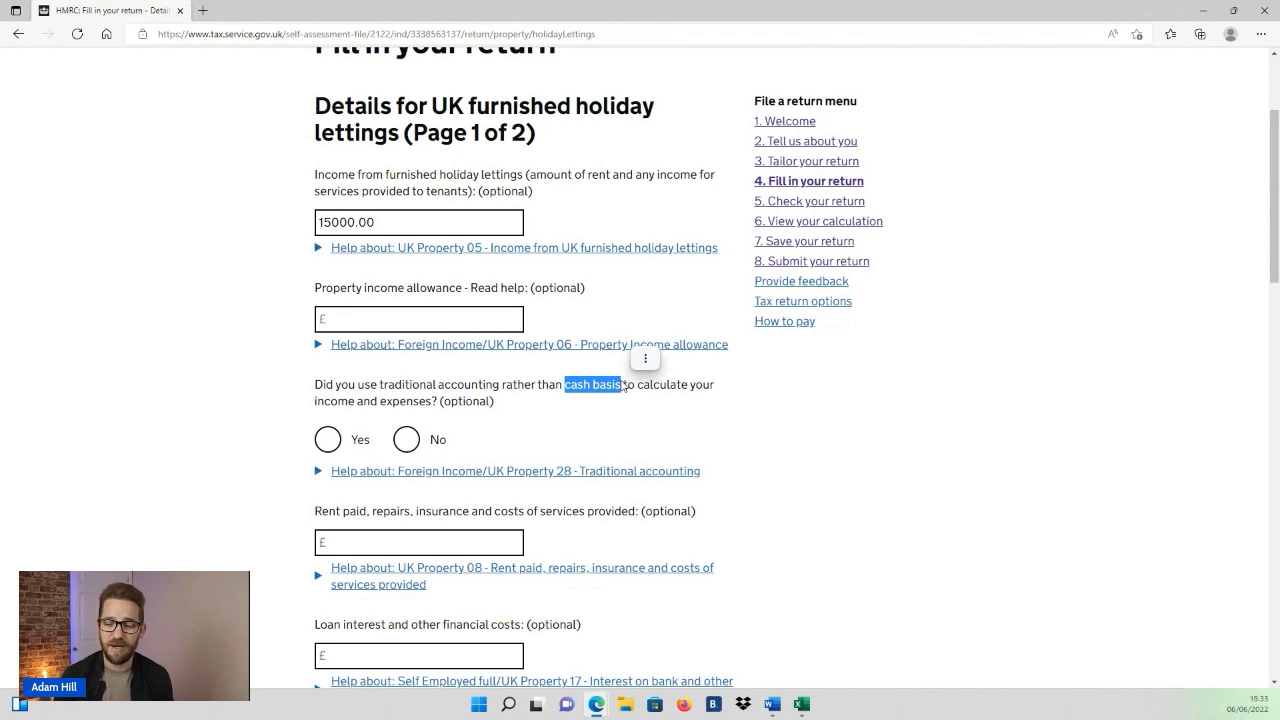
Check the 06/04/21 - 05/04/22 period in Excel, then answer No to using traditional accounting on the form in Edge.
key(alt+Tab)
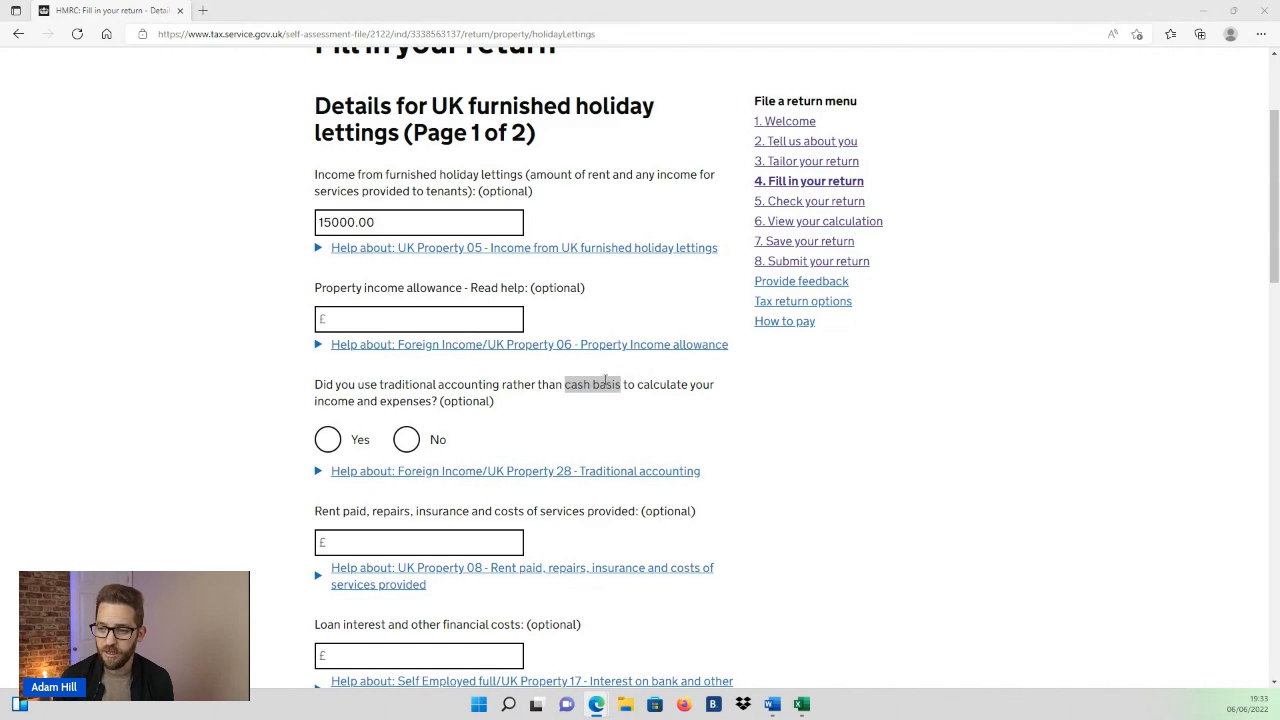
click(87, 214)
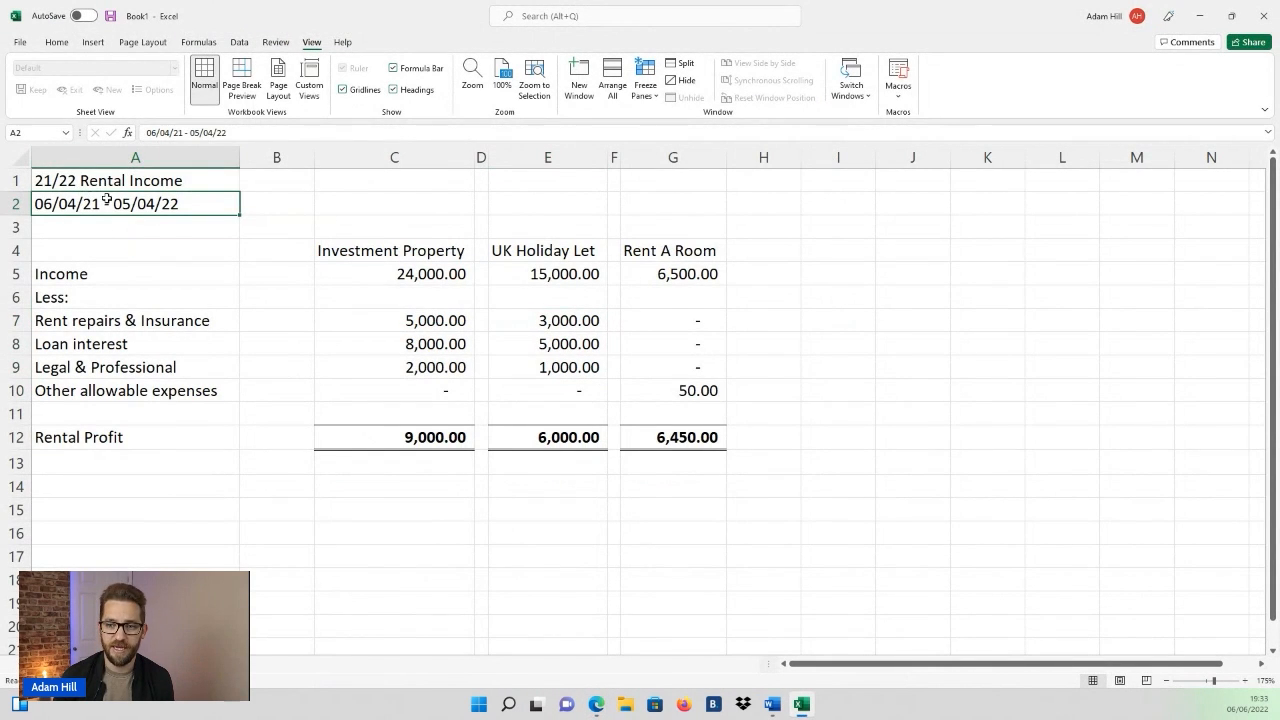
key(alt+Tab)
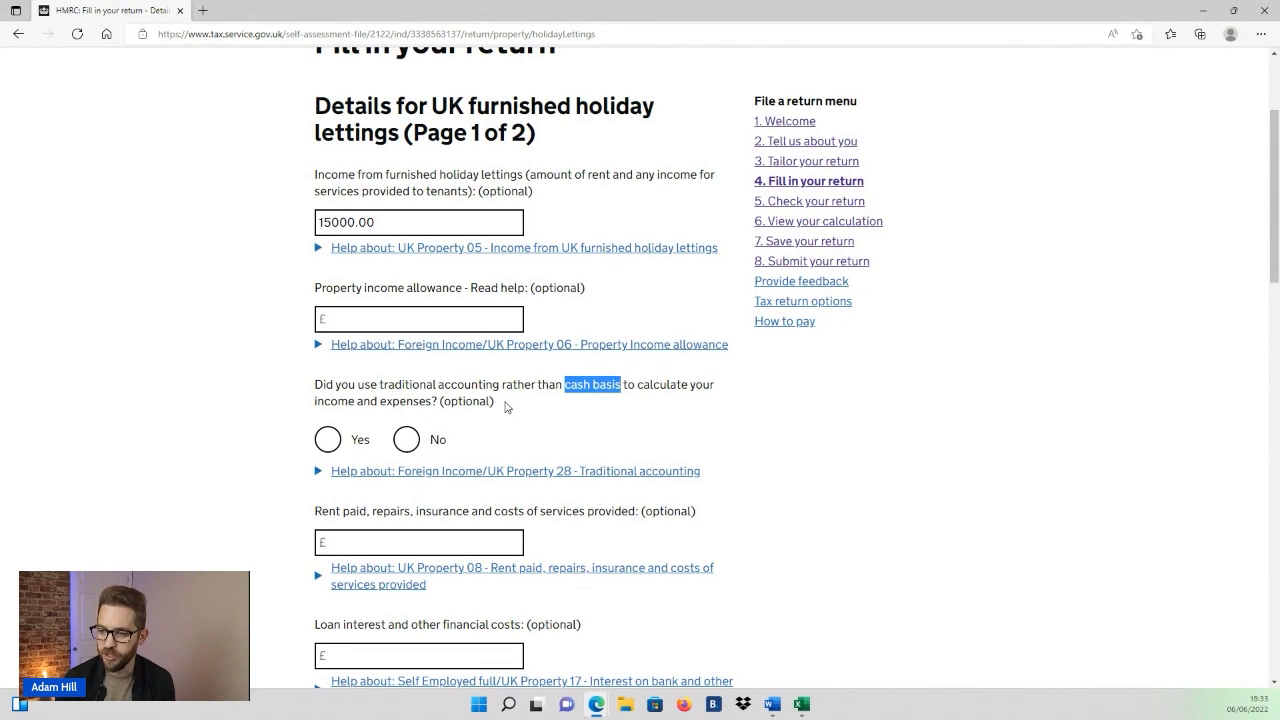
click(406, 445)
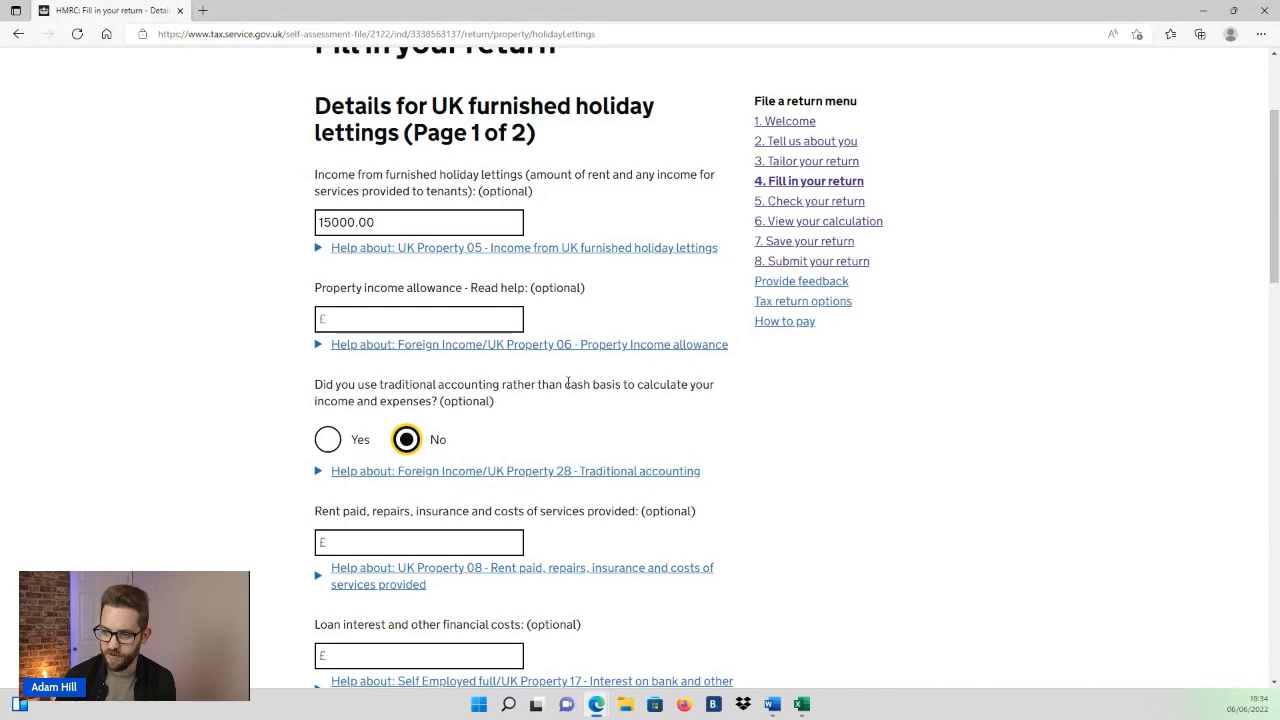
drag(566, 384, 613, 381)
click(576, 425)
Switch to Excel and compare its repairs and insurance, loan interest, and legal and professional categories with the form's expense fields.
scroll(507, 441, down, 6)
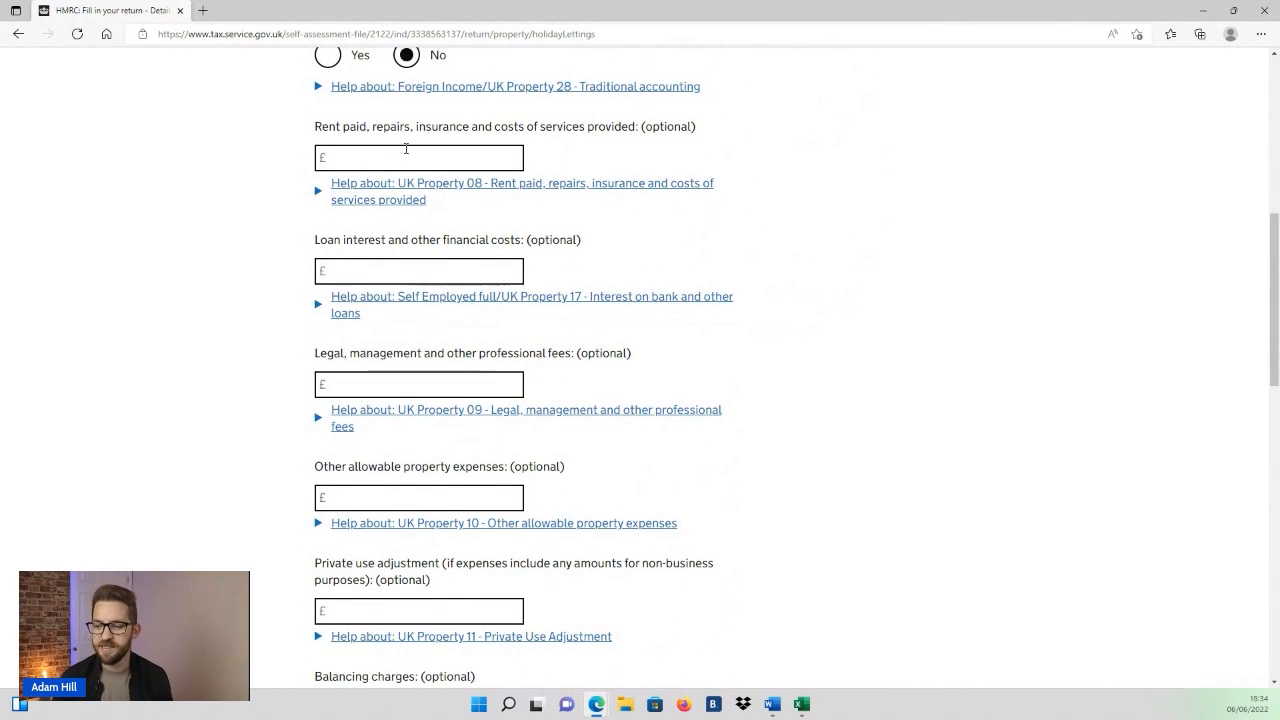
key(alt+Tab)
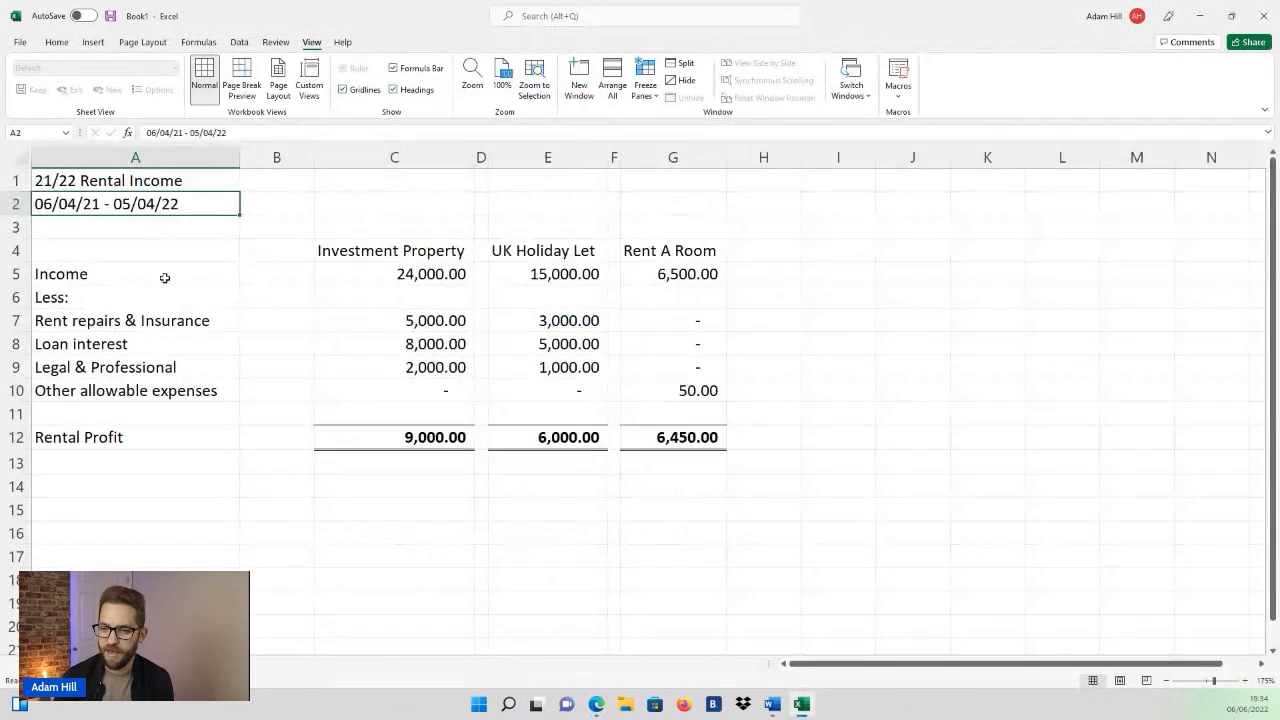
click(73, 313)
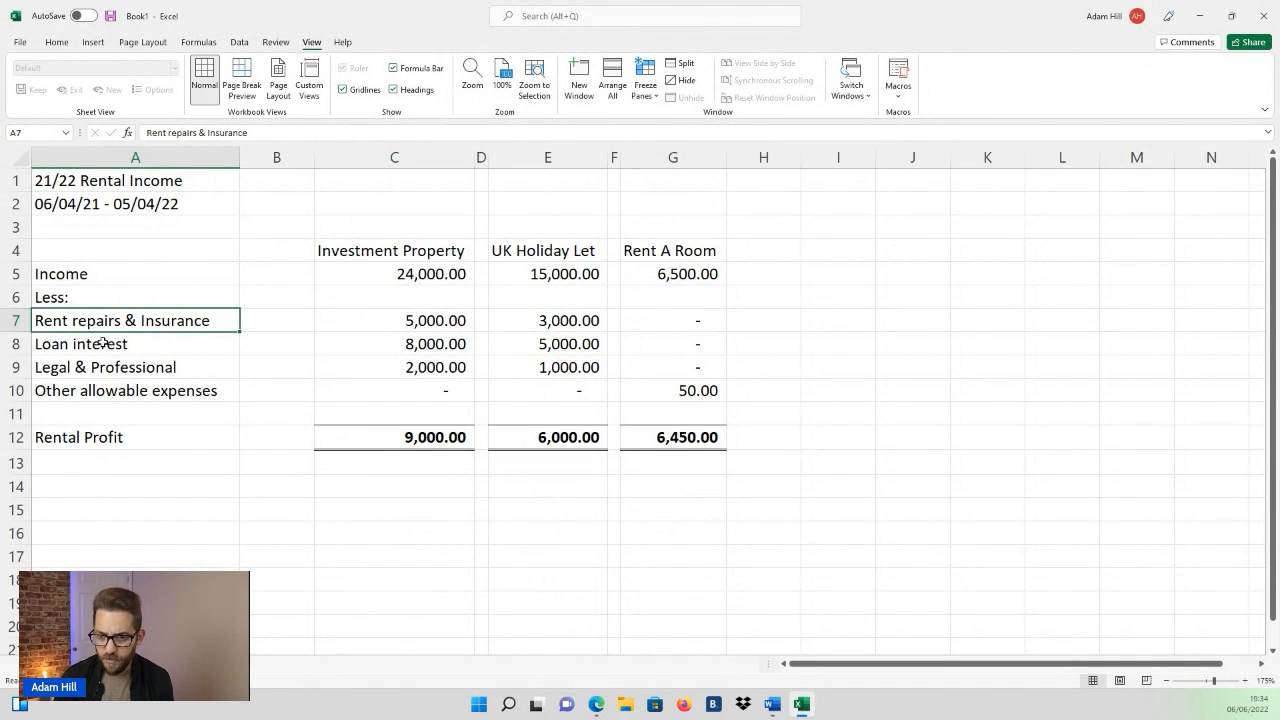
click(104, 344)
click(110, 367)
click(118, 326)
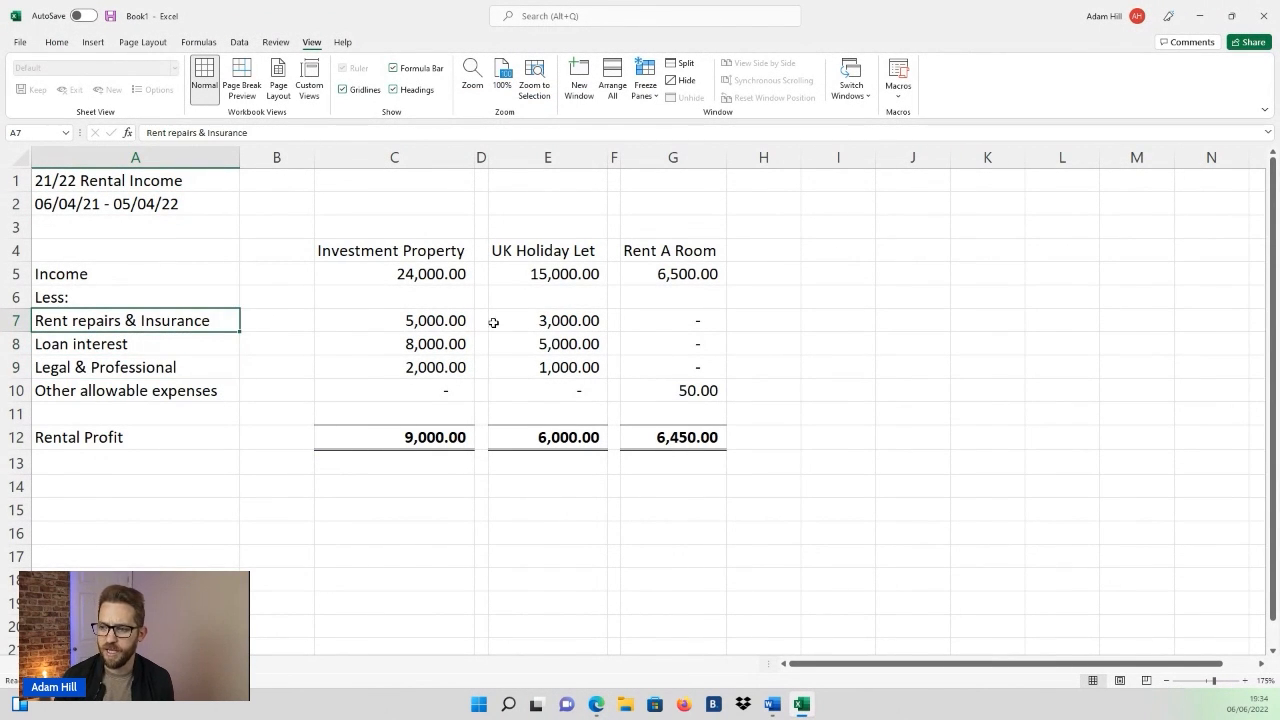
Check the UK Holiday Let repairs and insurance cost in Excel and enter 3000 for rent paid, repairs and insurance in Edge.
click(567, 324)
click(568, 345)
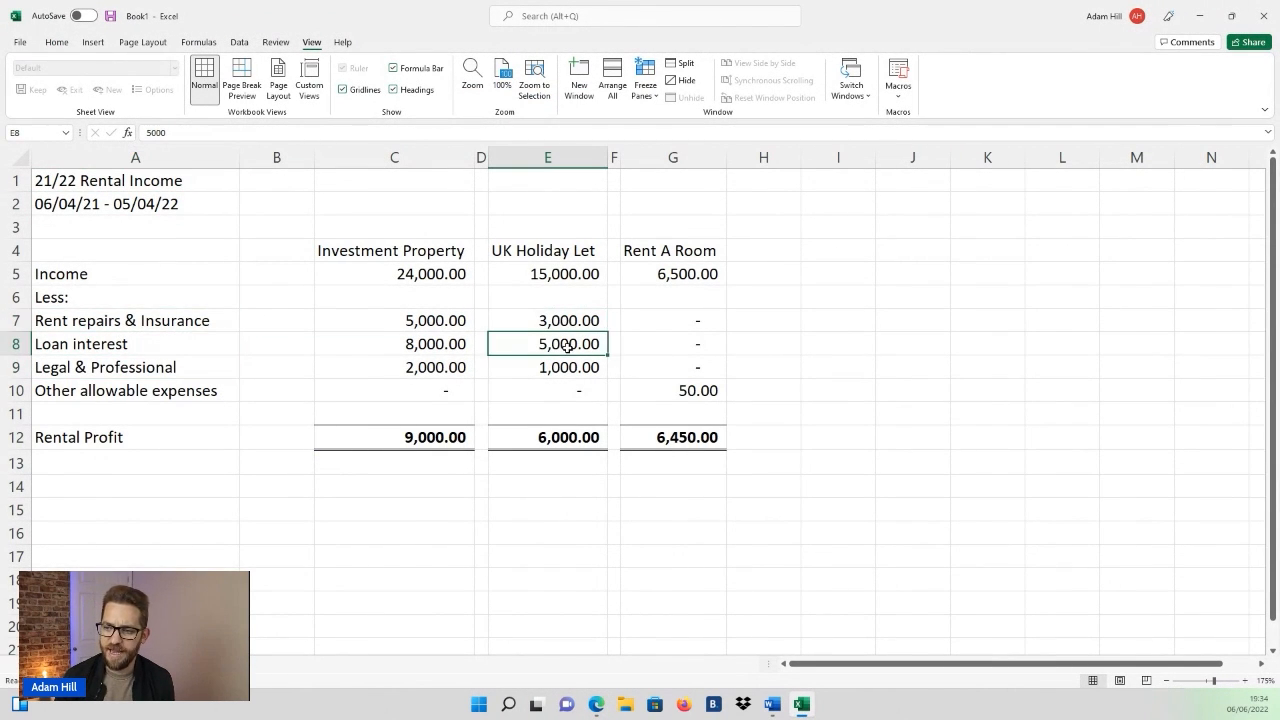
click(547, 158)
click(540, 338)
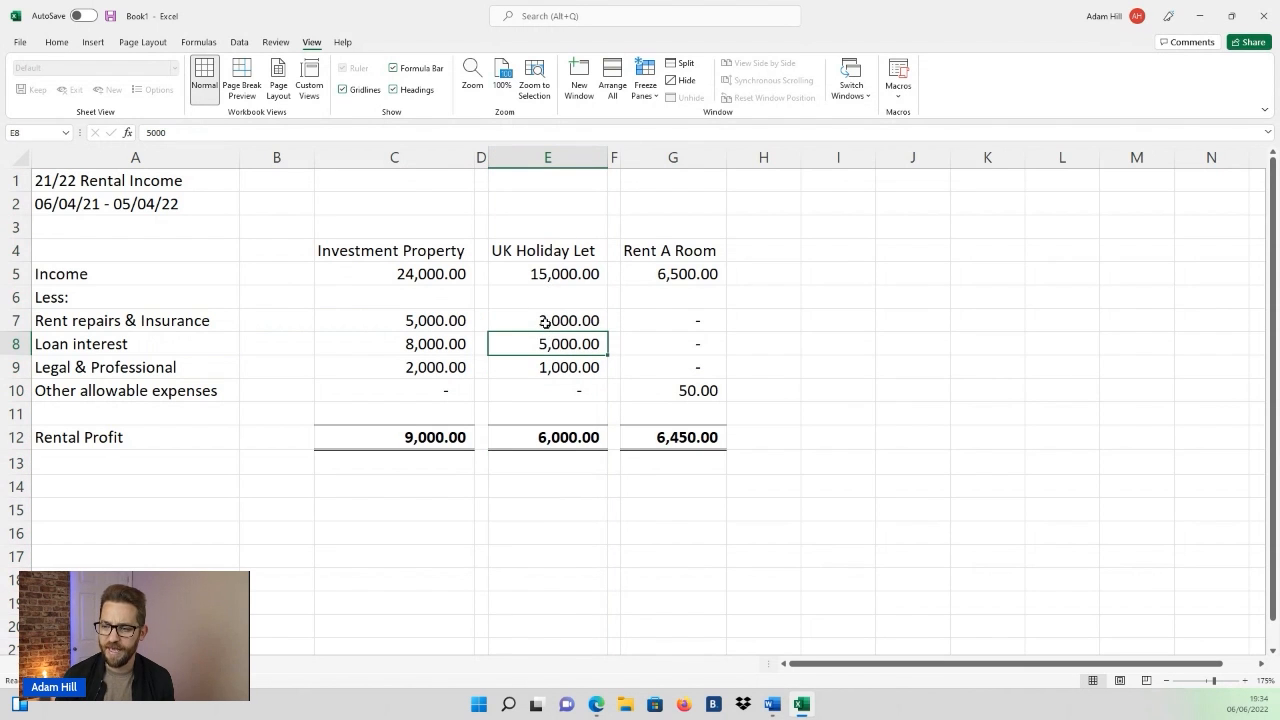
click(544, 316)
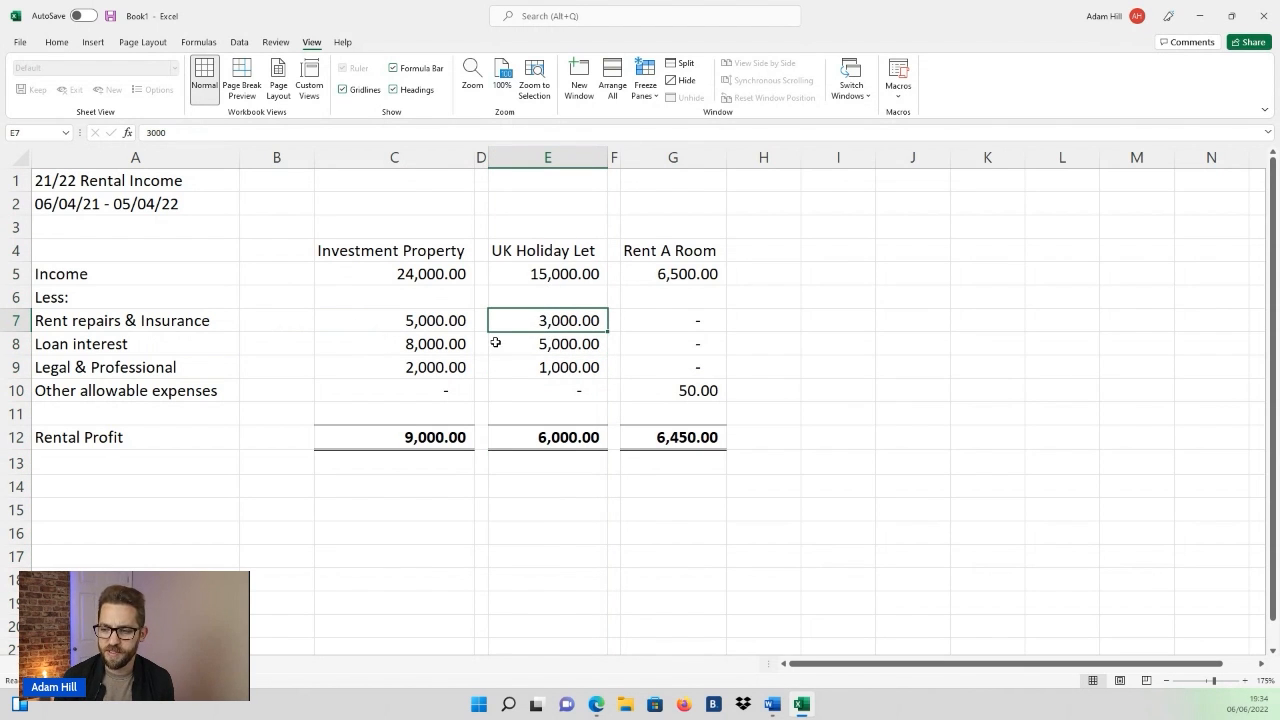
key(alt+Tab)
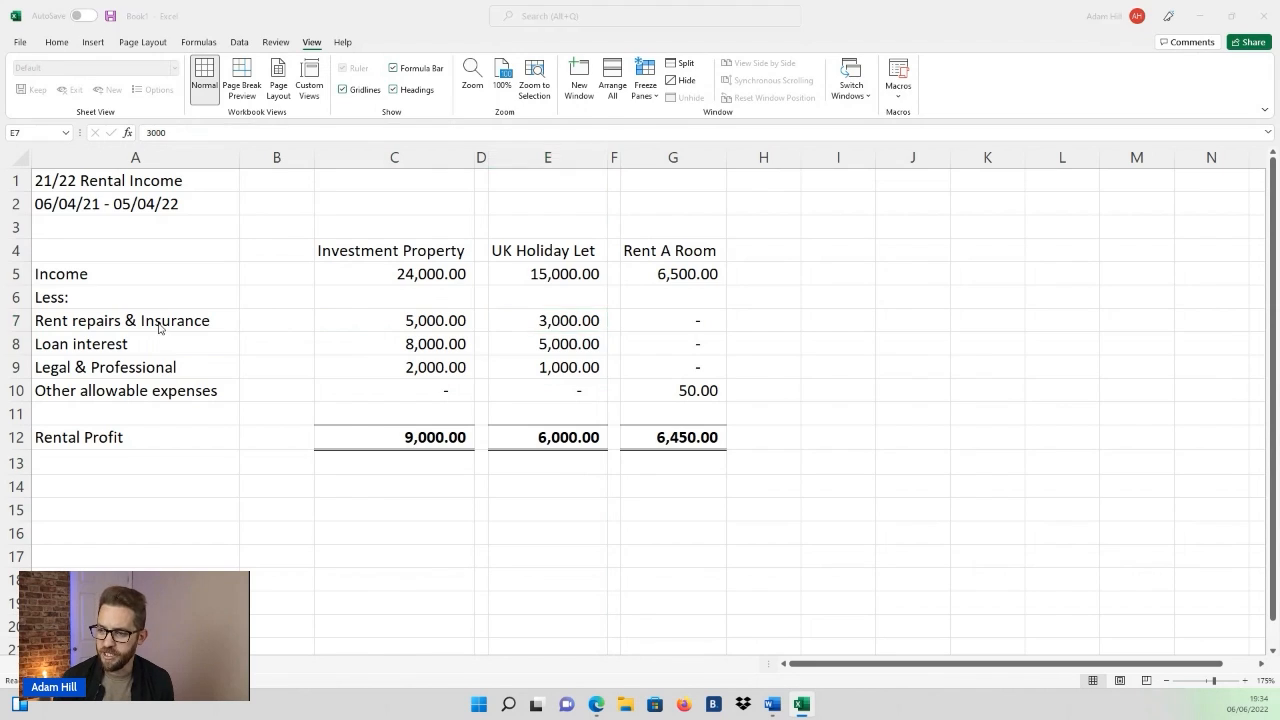
click(418, 156)
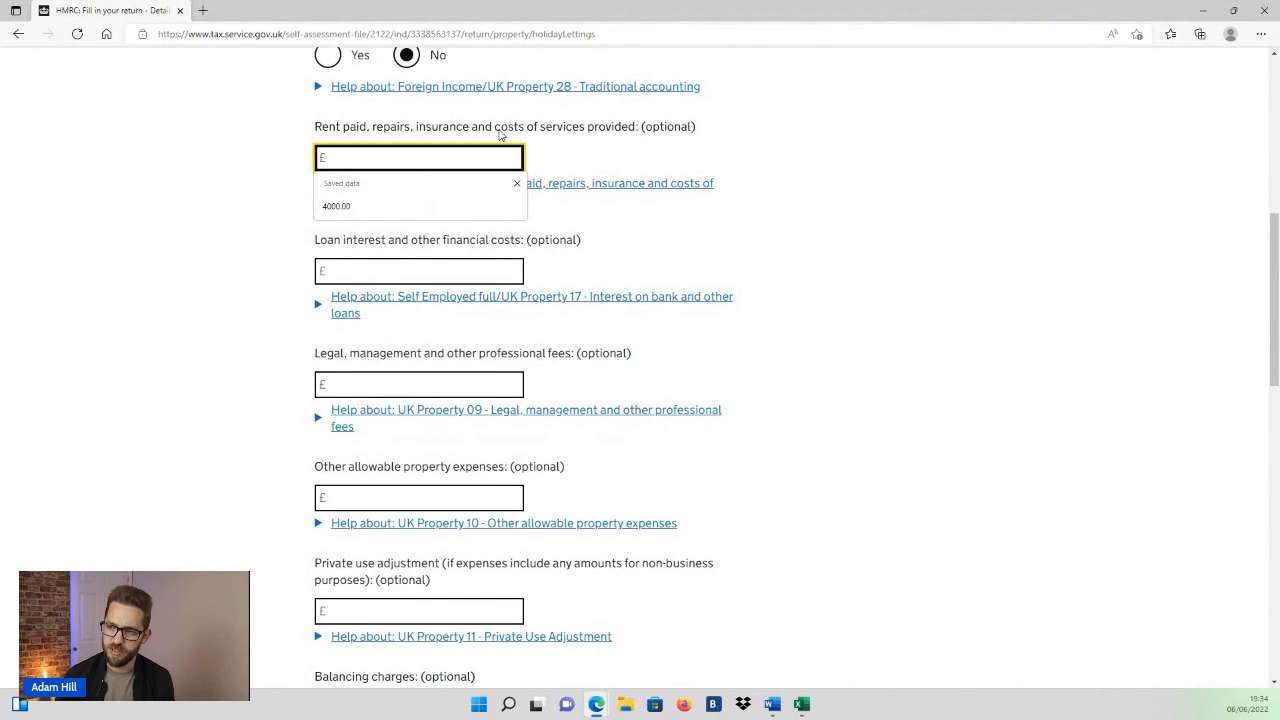
text(3000)
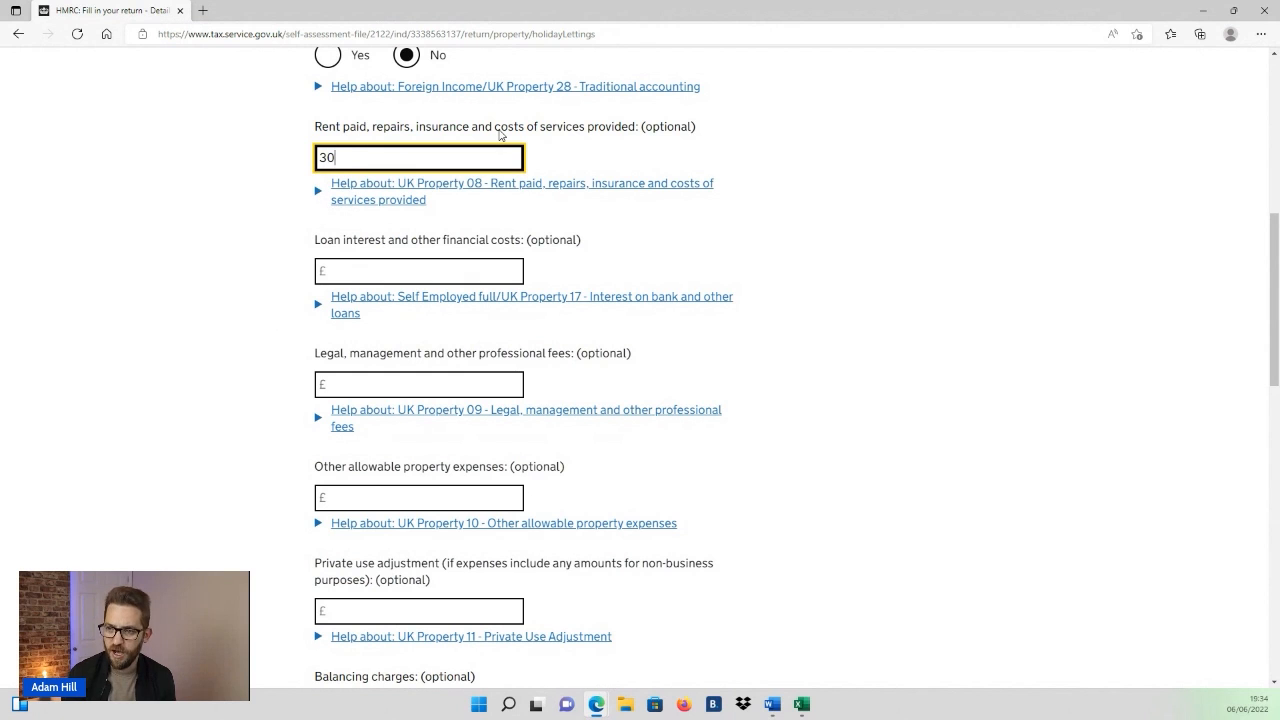
Check the UK Holiday Let loan interest in Excel and enter 5000 as loan interest and other financial costs in Edge.
click(452, 270)
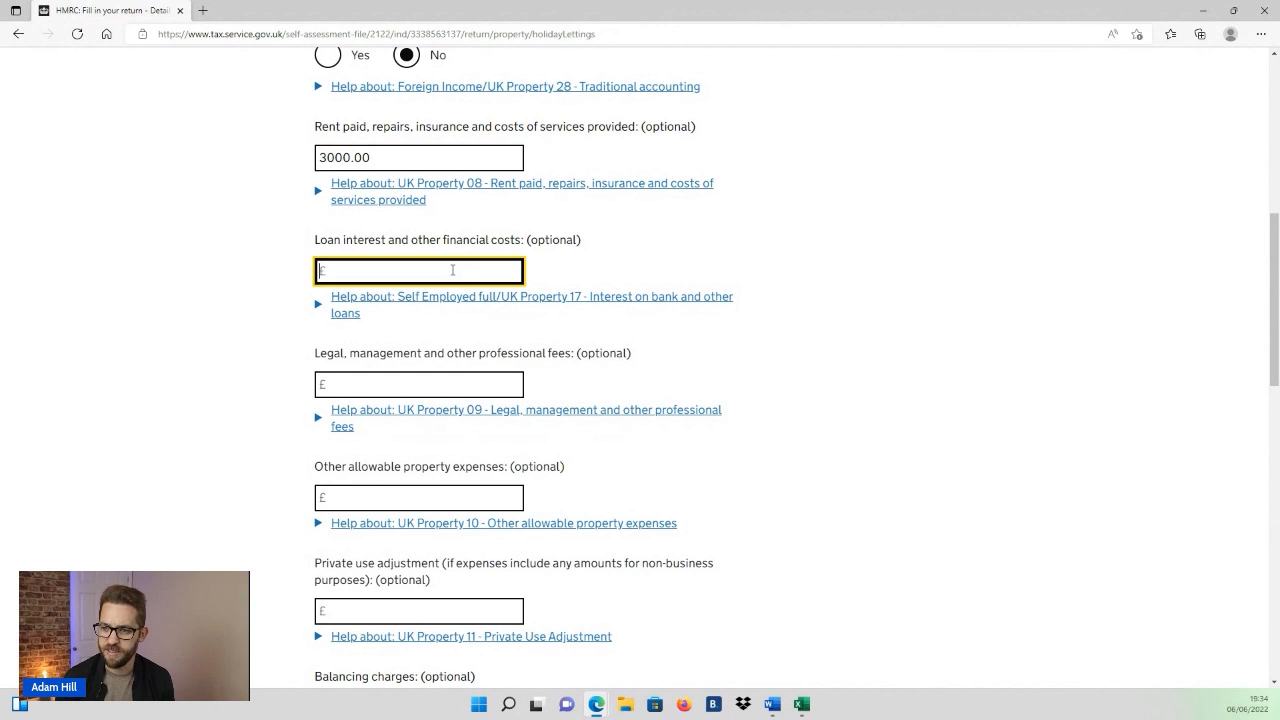
key(alt+Tab)
click(567, 343)
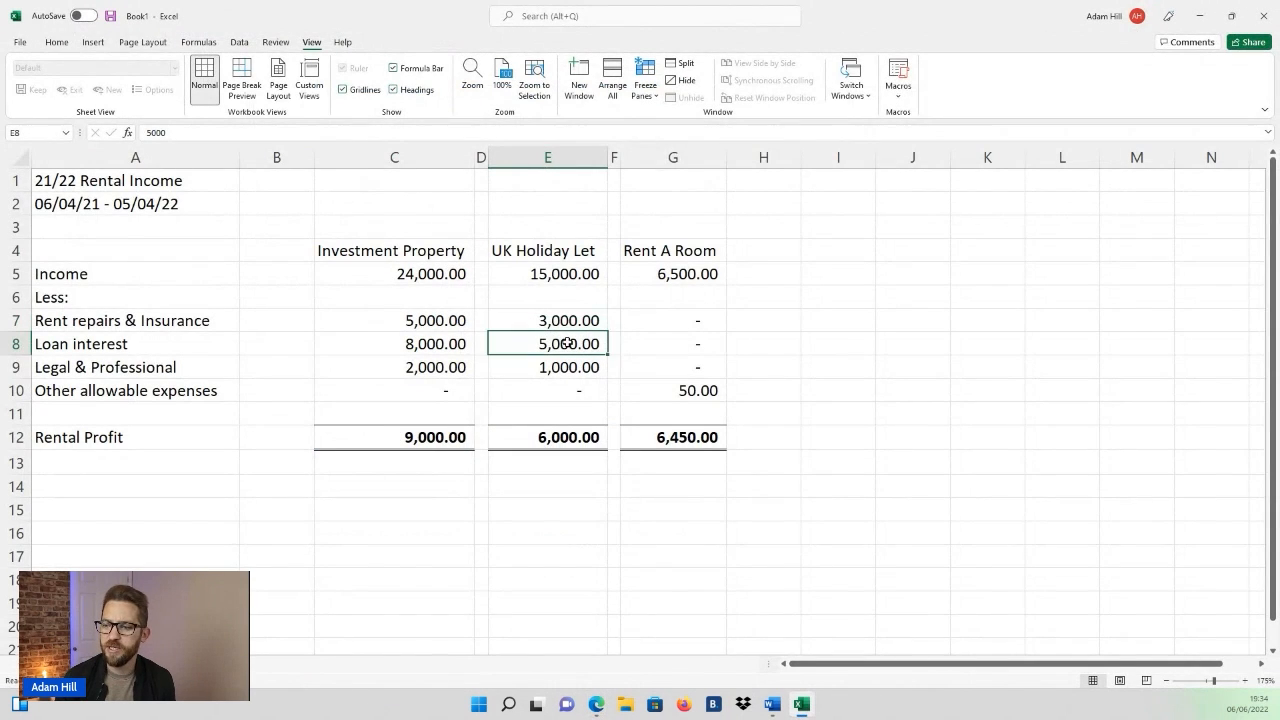
key(alt+Tab)
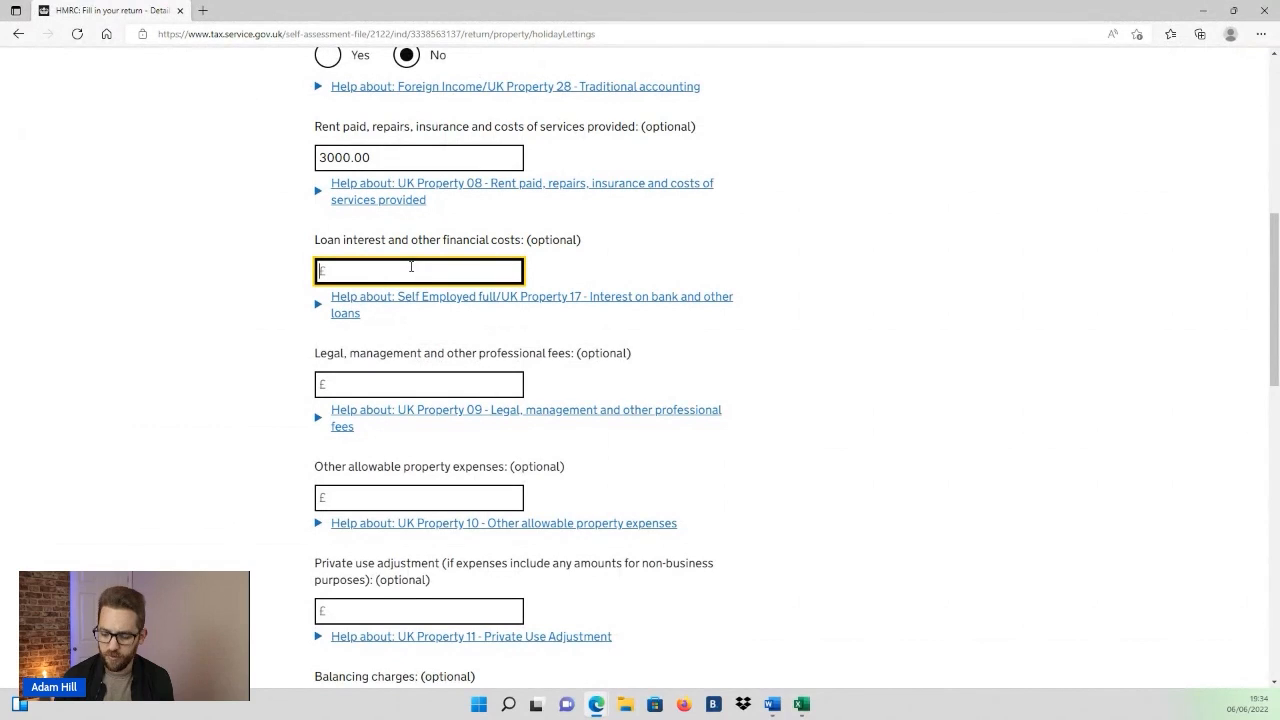
text(5000)
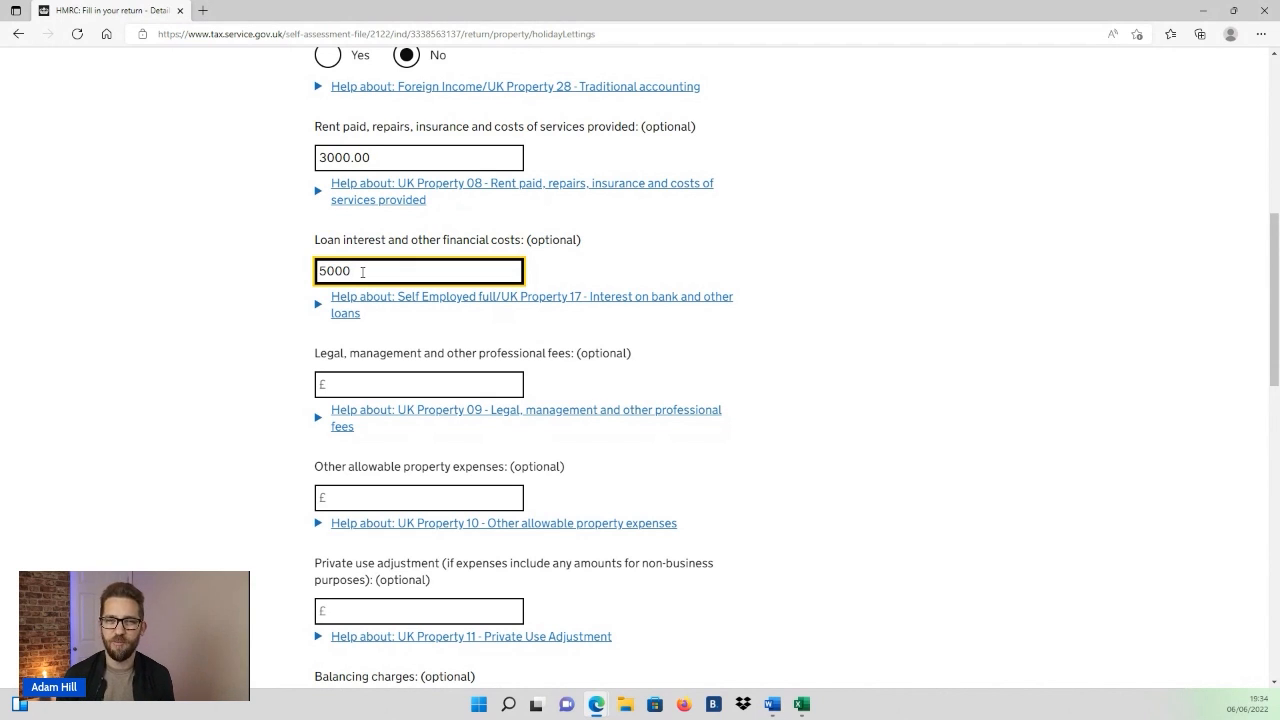
Enter 1000 as legal, management and other professional fees and move on to the other allowable property expenses field.
key(alt+Tab)
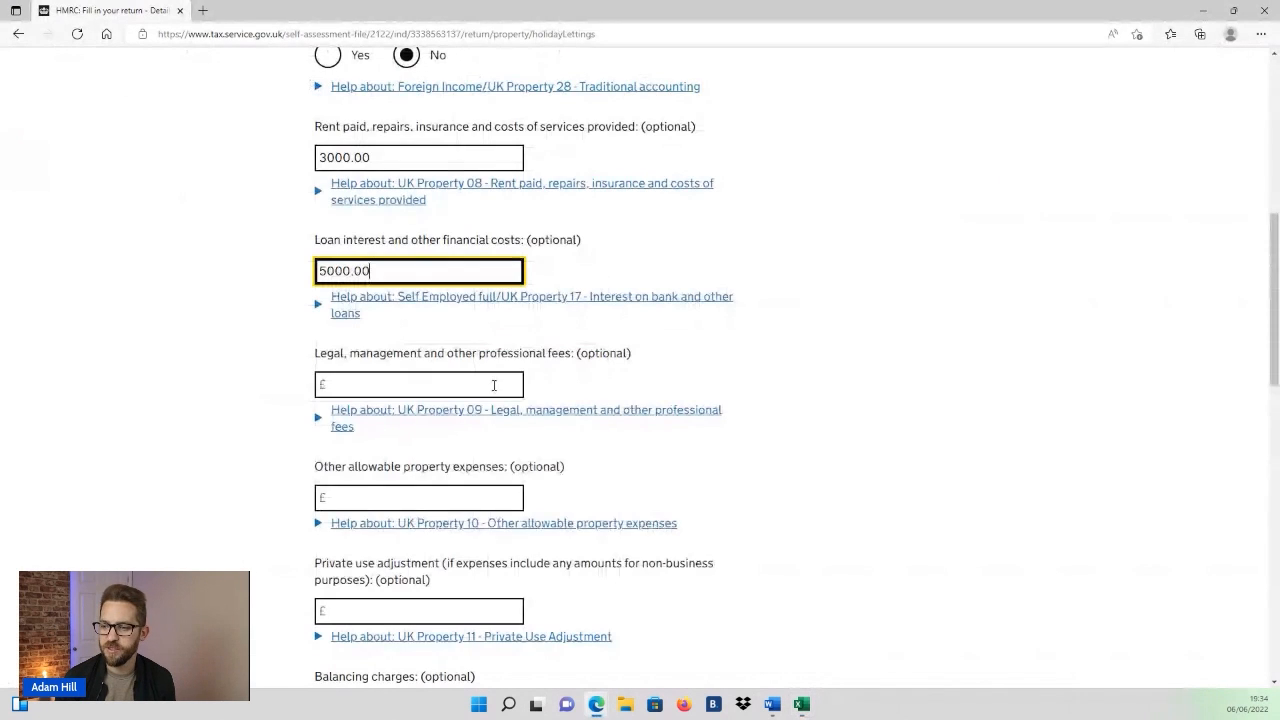
click(381, 387)
text(1000)
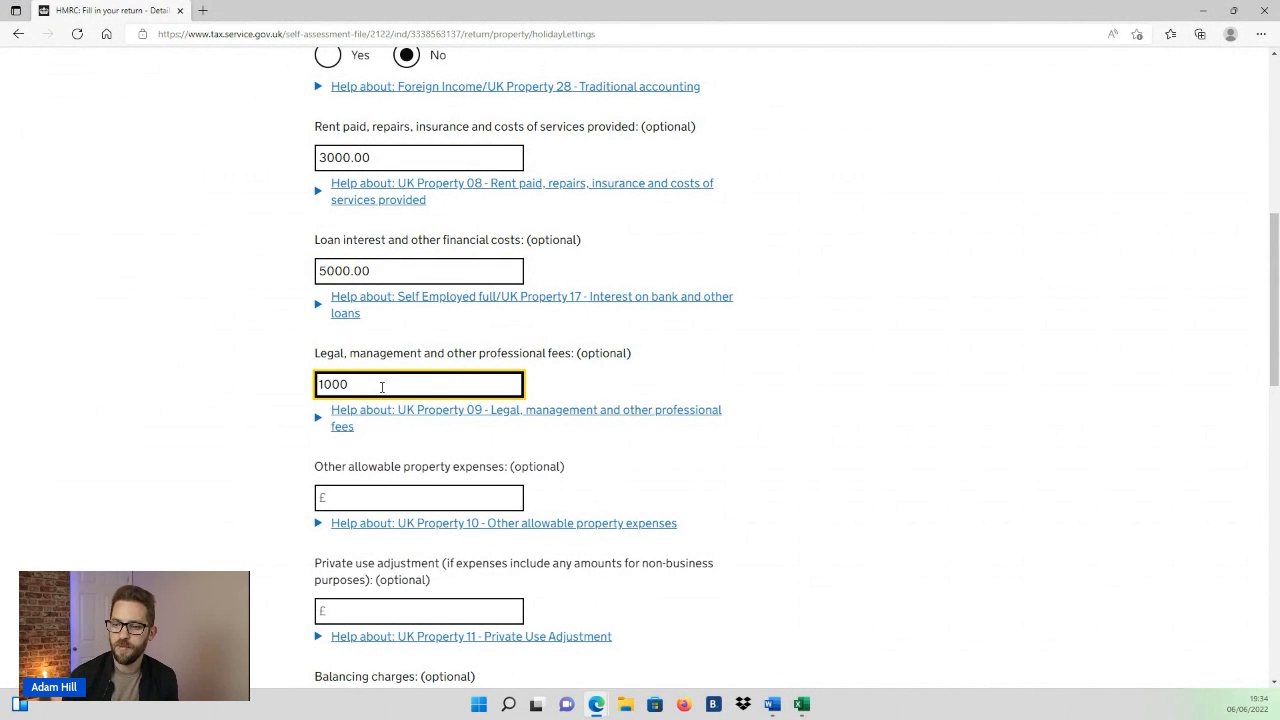
click(409, 498)
scroll(407, 503, down, 1)
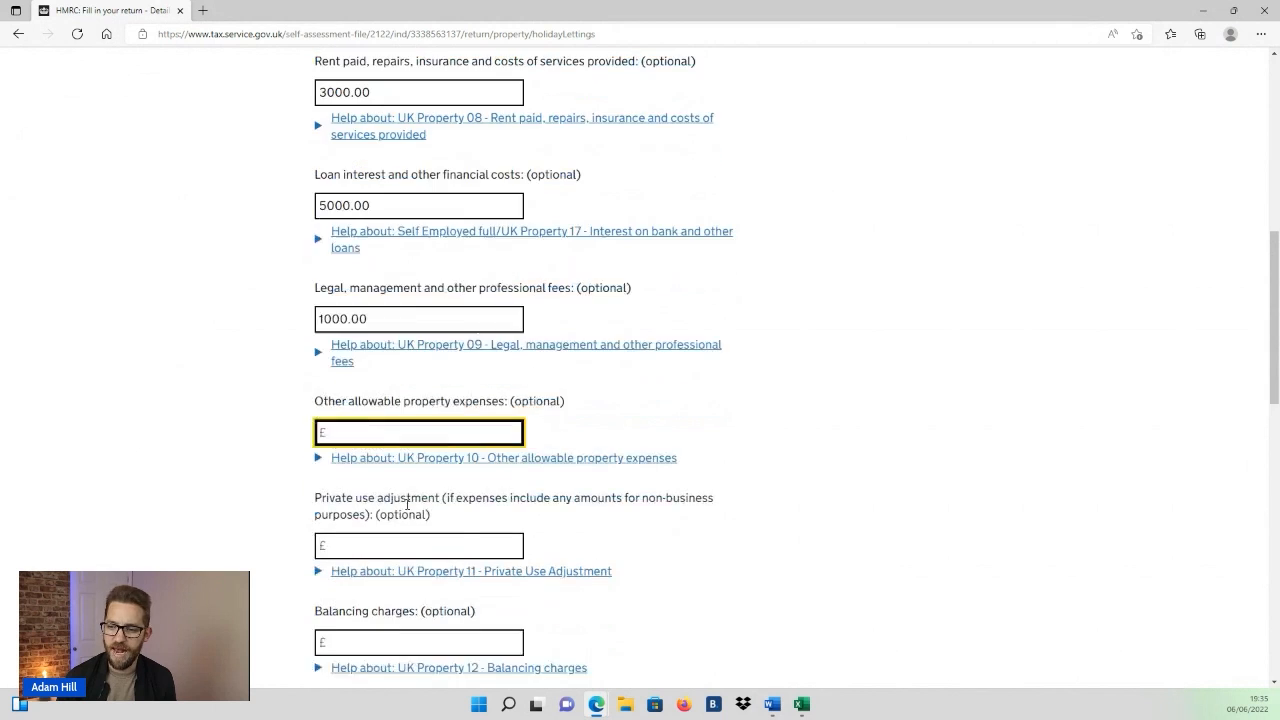
Check the UK Holiday Let figure for other allowable expenses in Excel and return to the tax return in Edge.
scroll(407, 503, down, 2)
key(alt+Tab)
click(573, 393)
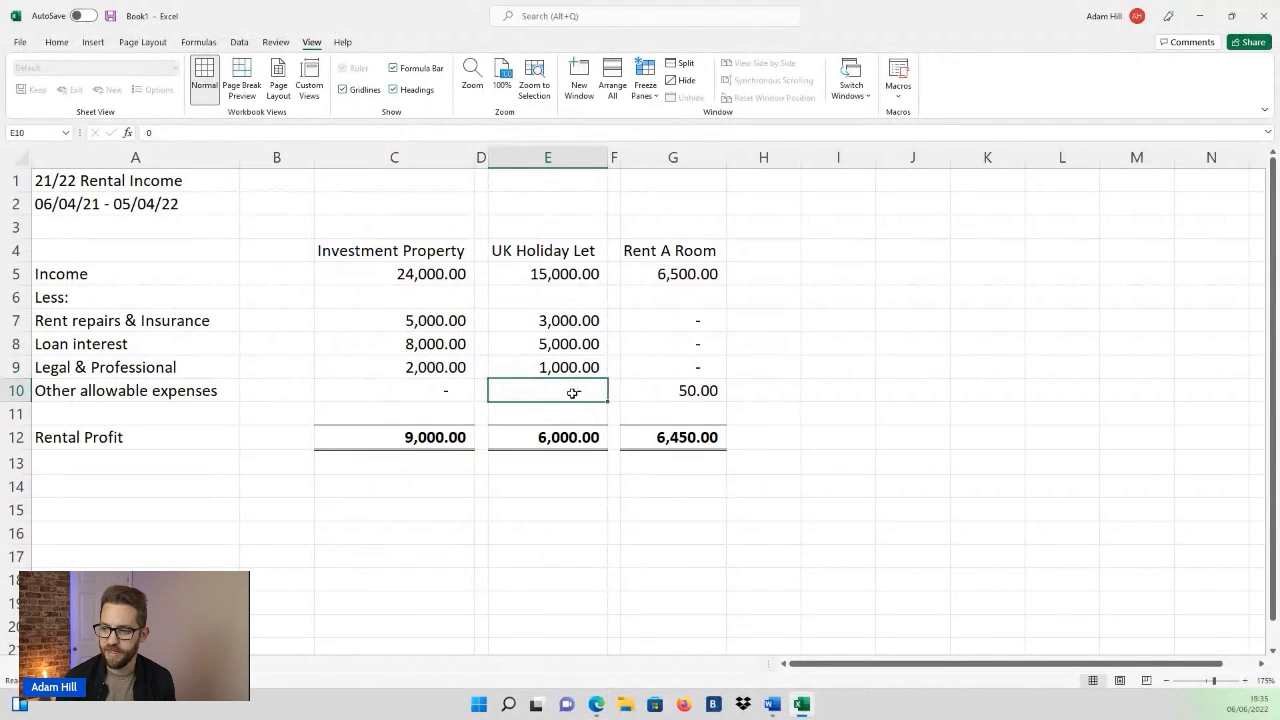
key(alt+Tab)
scroll(538, 415, down, 1)
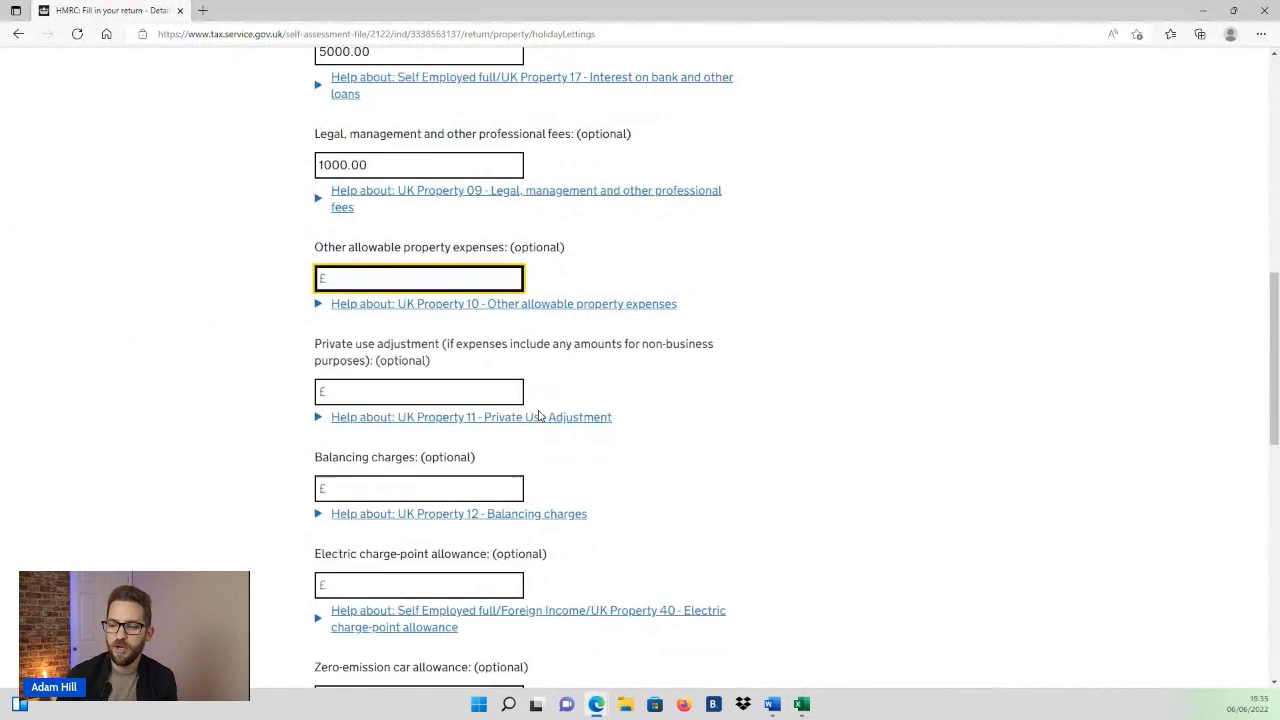
Review the balancing charges, electric charge-point, zero-emission car and other capital allowance fields of the holiday lettings form.
scroll(538, 415, down, 3)
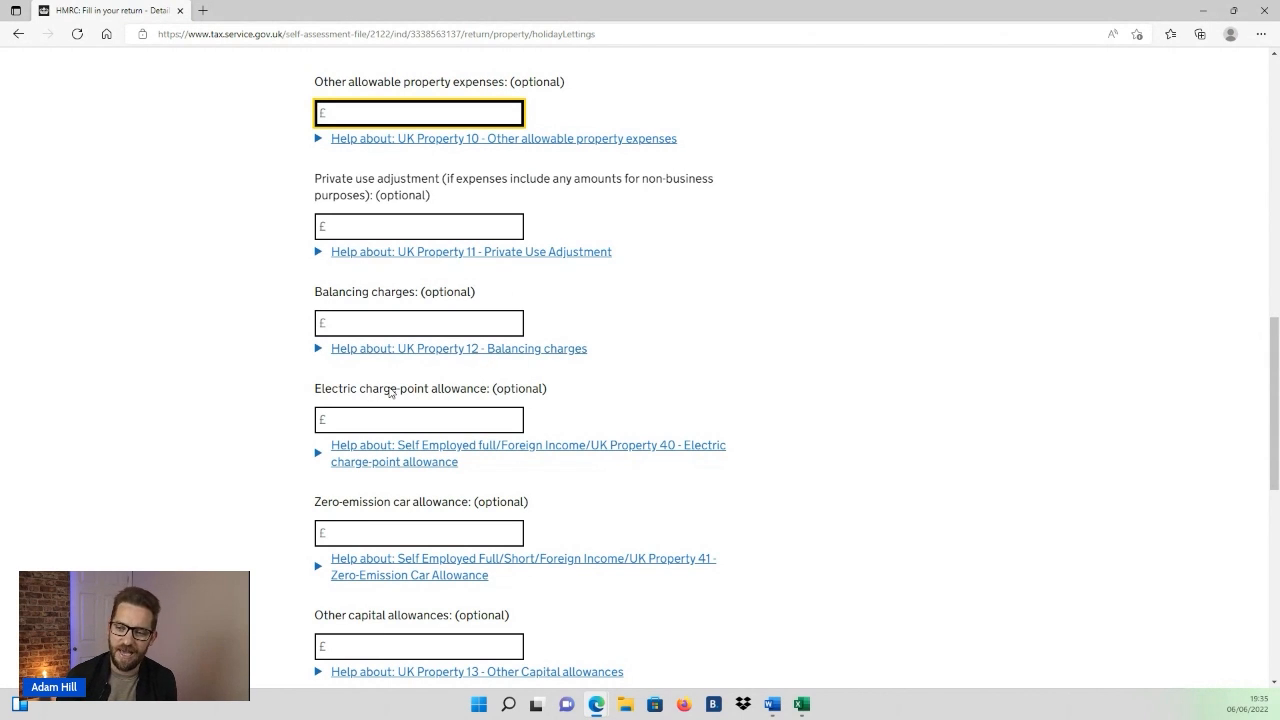
drag(324, 292, 514, 303)
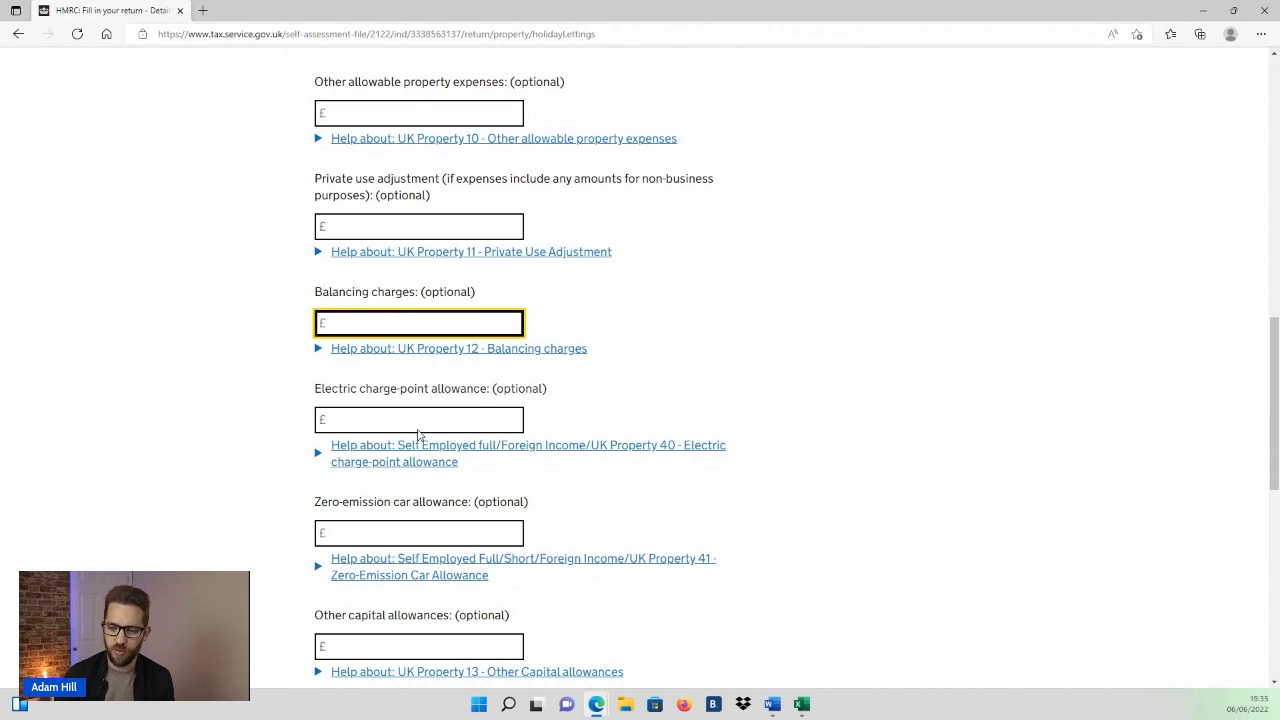
drag(314, 502, 472, 506)
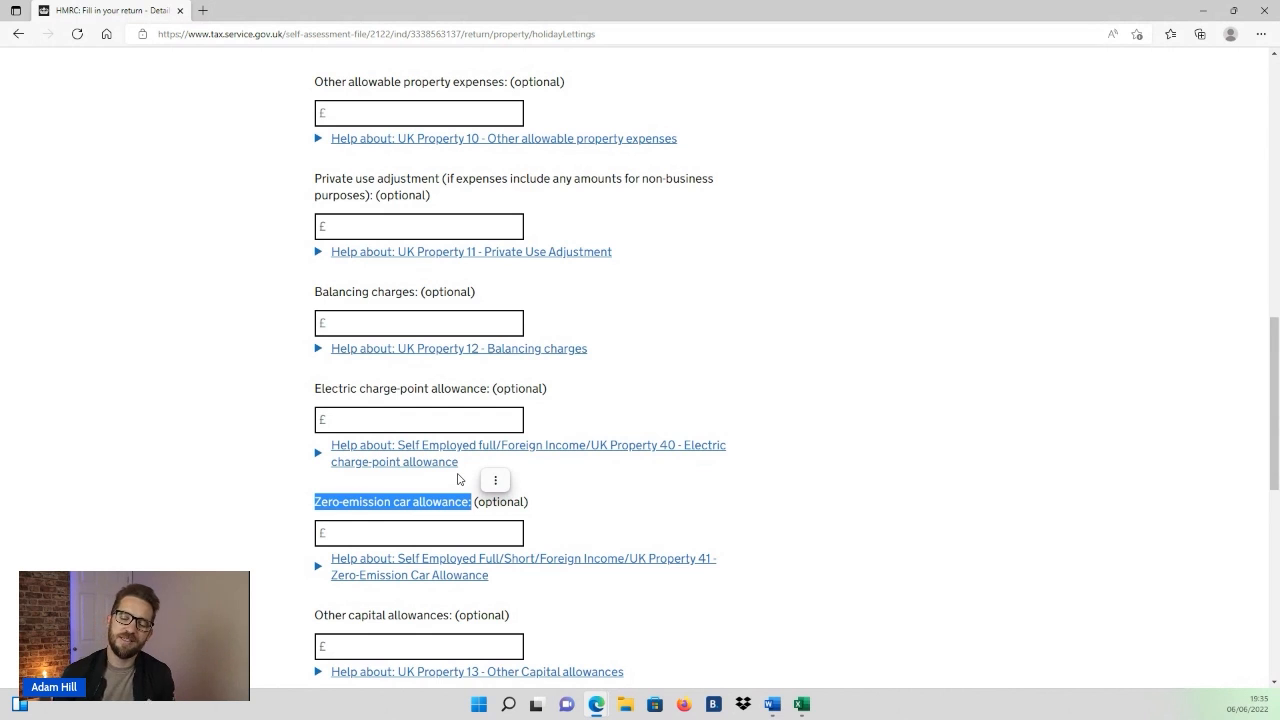
scroll(458, 479, down, 2)
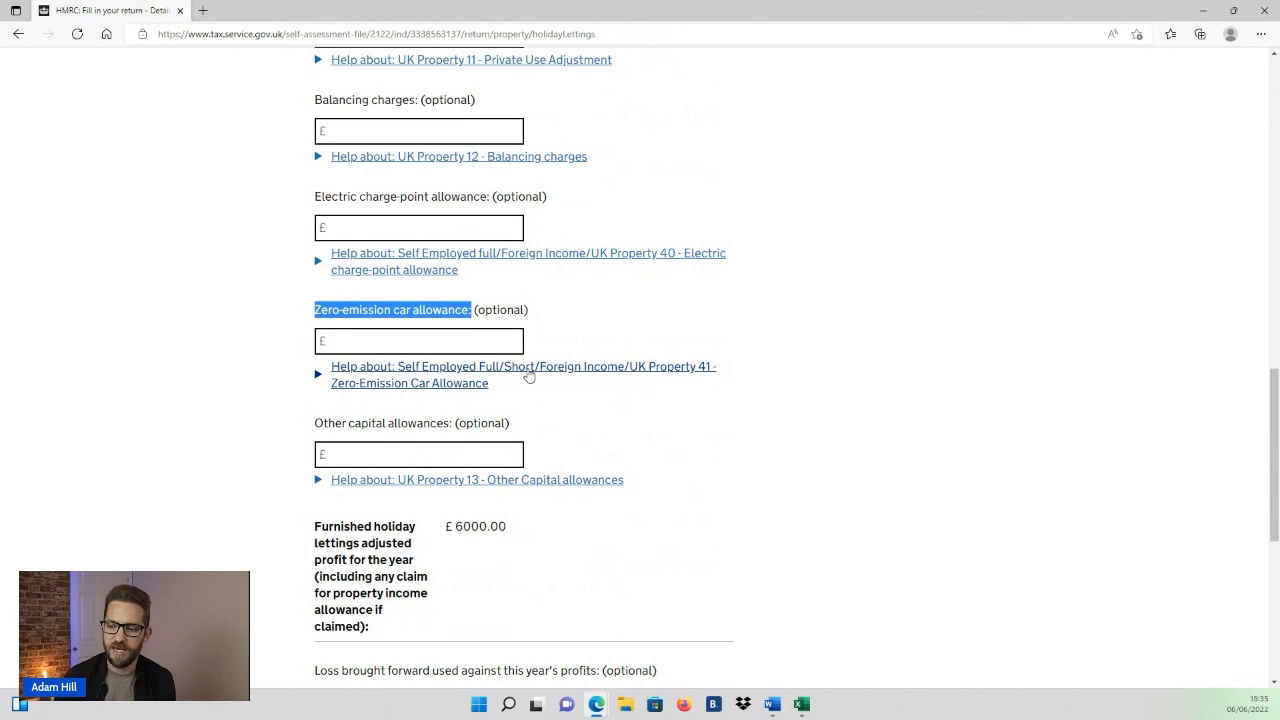
click(548, 318)
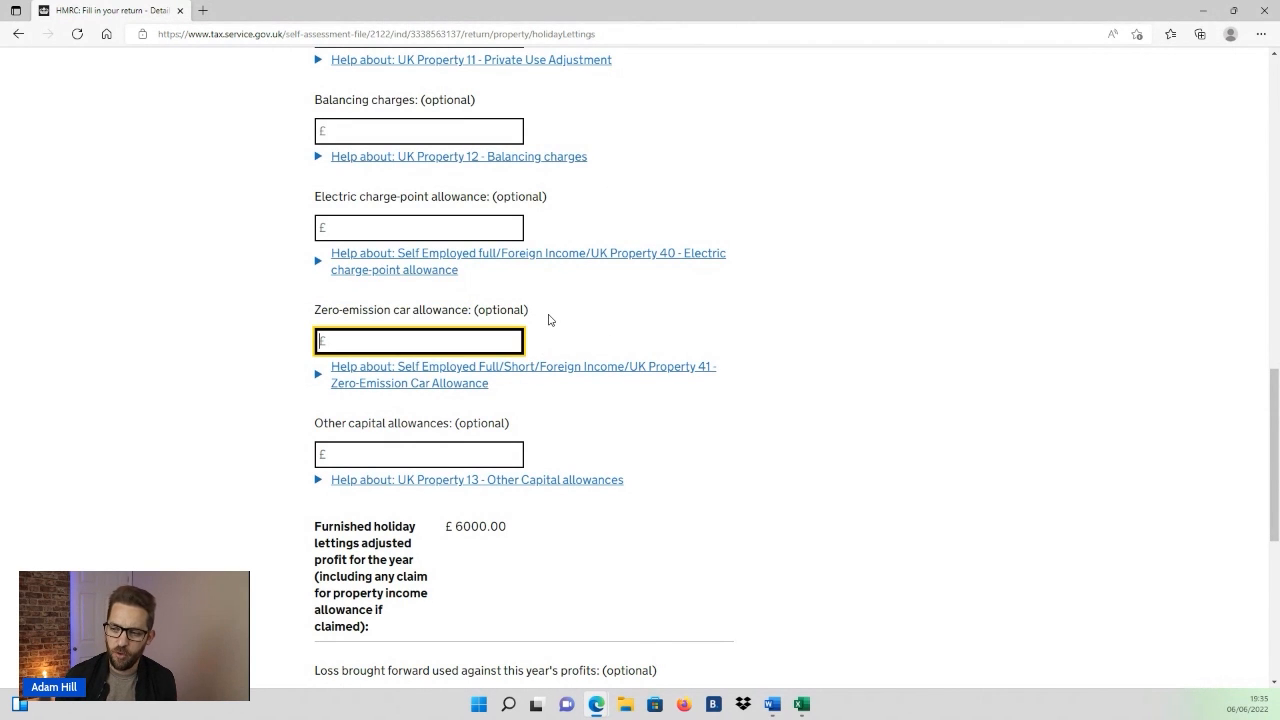
scroll(531, 380, down, 2)
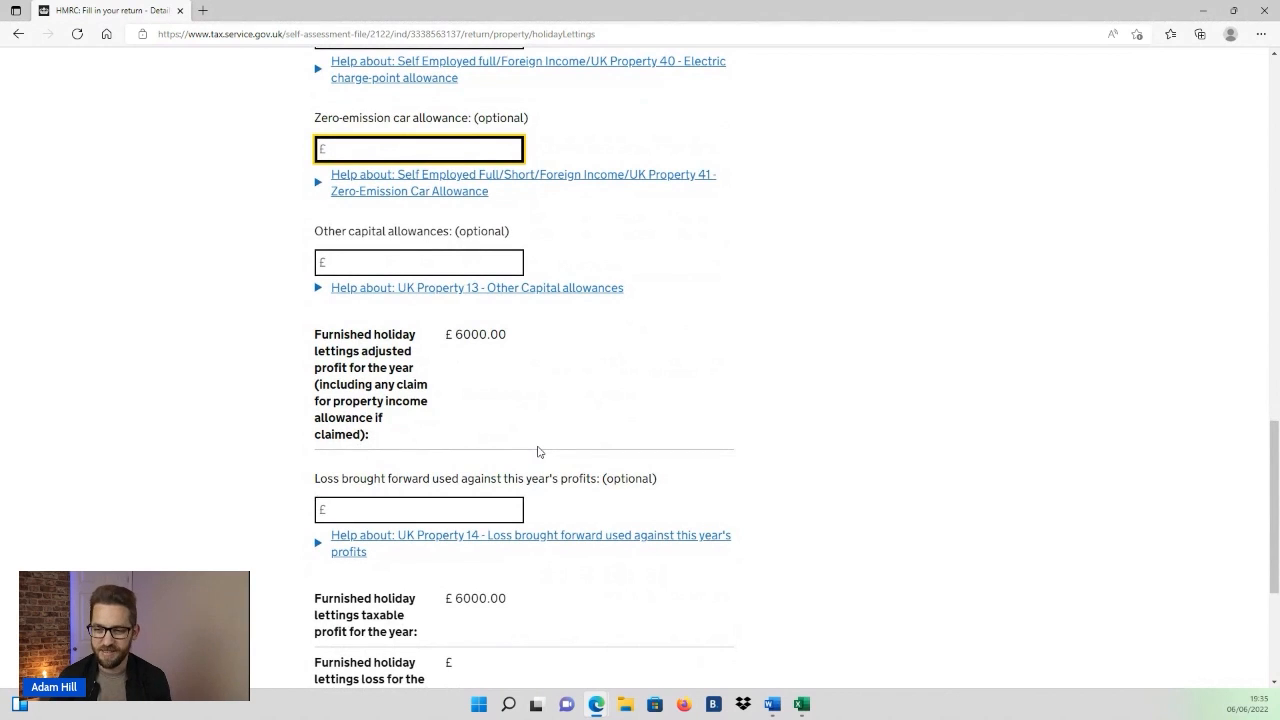
Compare the form's furnished holiday lettings adjusted and taxable profit with the UK Holiday Let rental profit in Excel.
scroll(534, 442, down, 1)
scroll(517, 420, up, 2)
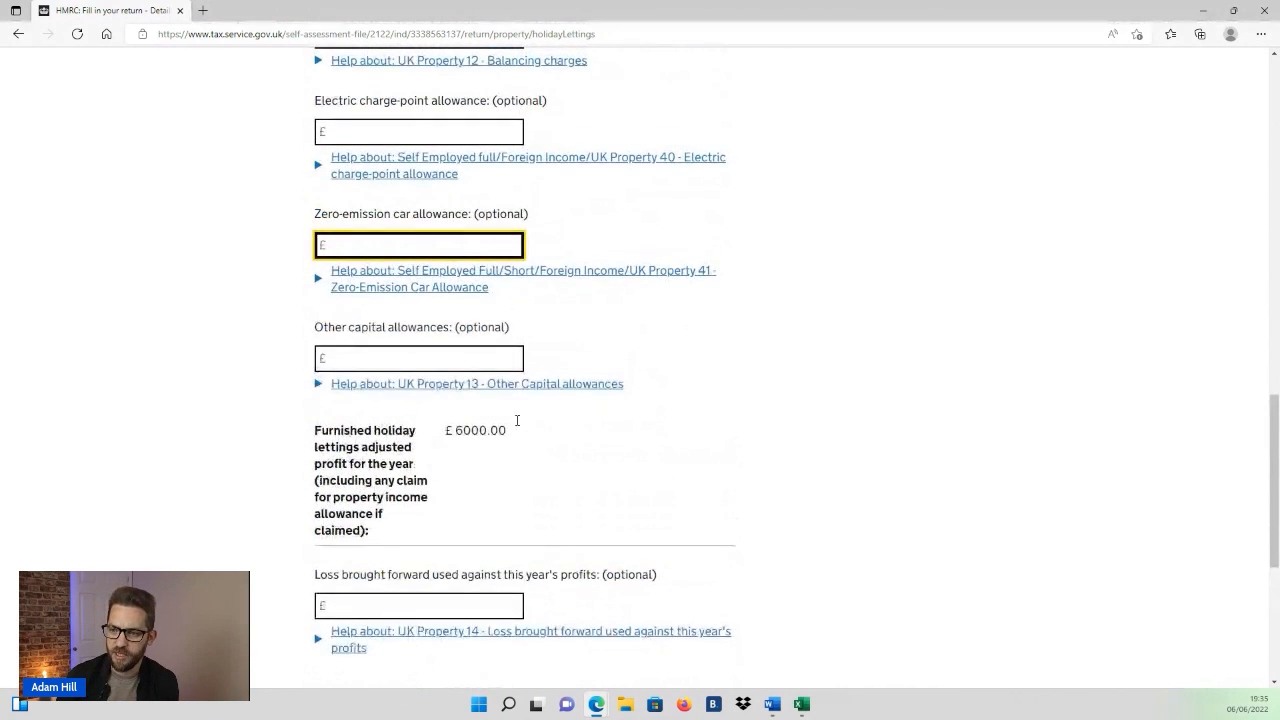
scroll(517, 420, down, 2)
click(461, 243)
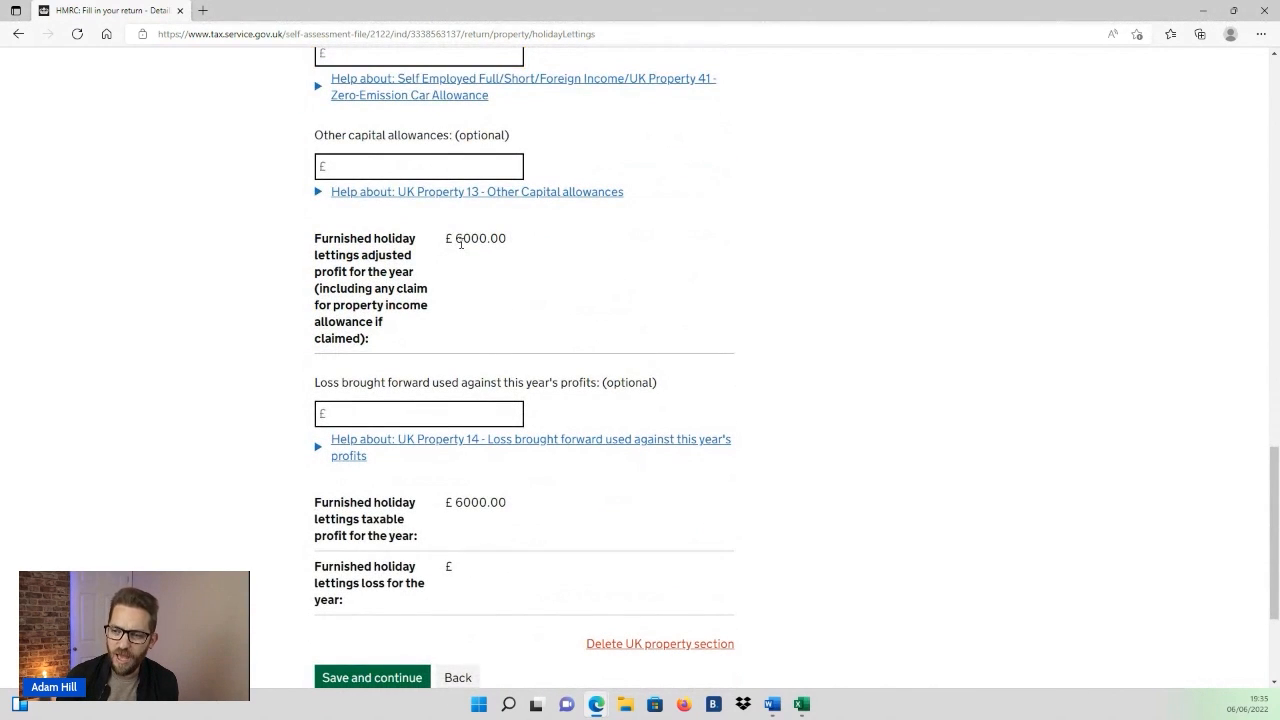
key(alt+Tab)
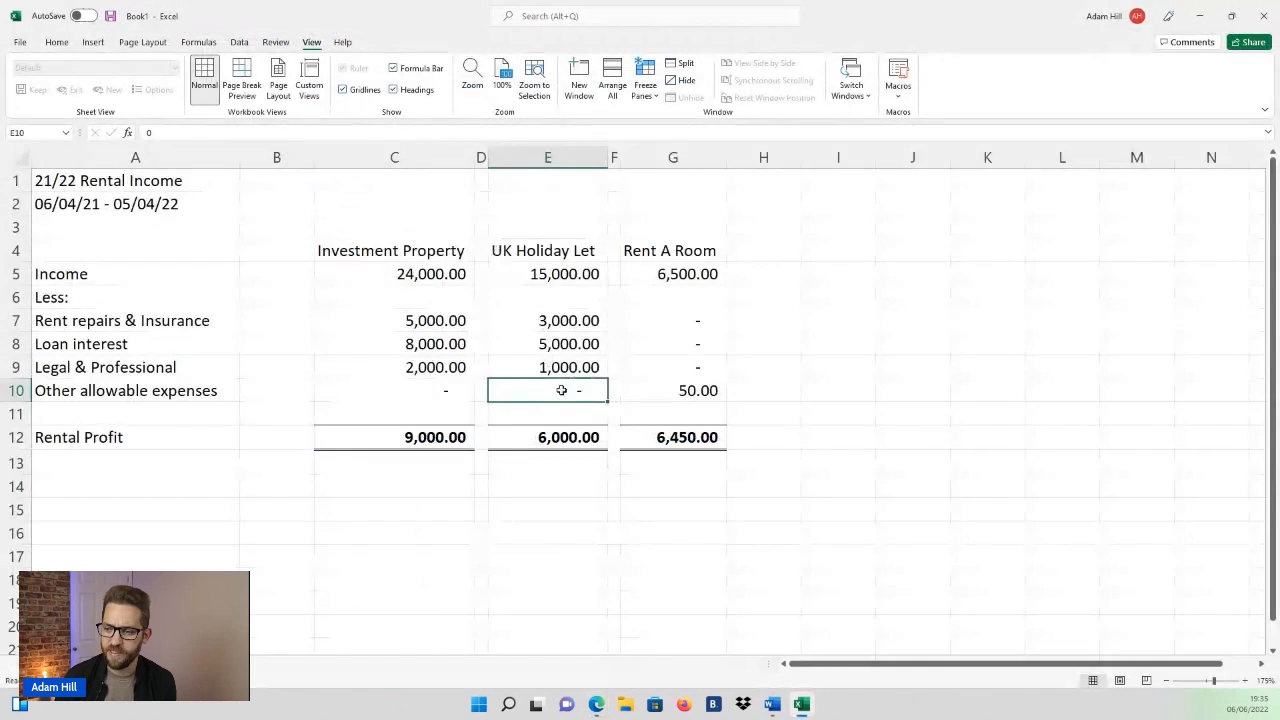
click(570, 443)
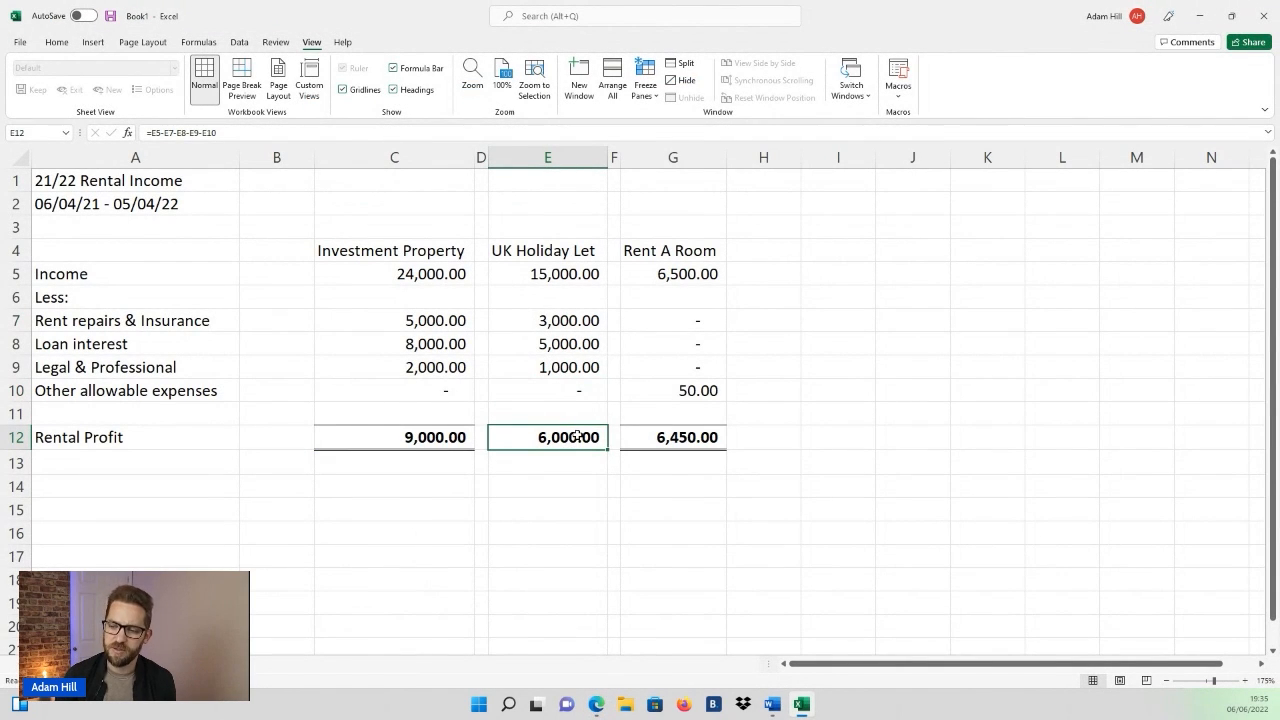
key(alt+Tab)
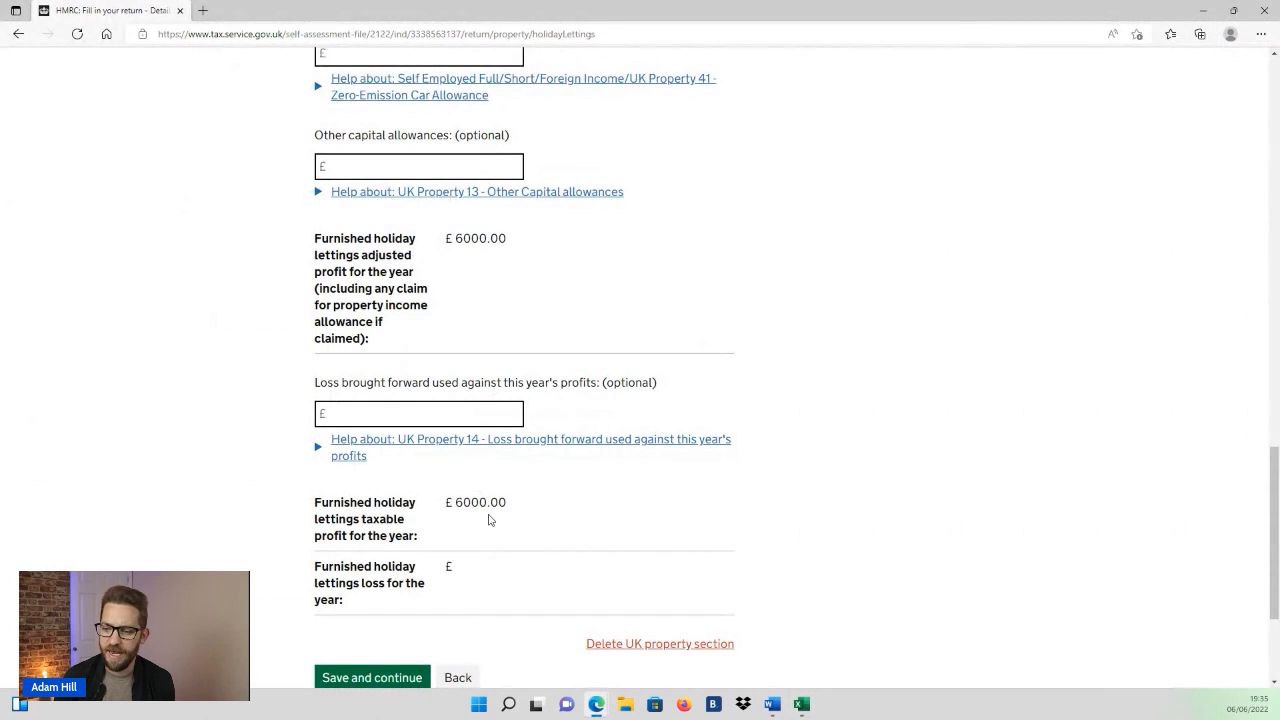
drag(455, 503, 509, 504)
click(516, 568)
scroll(541, 490, down, 1)
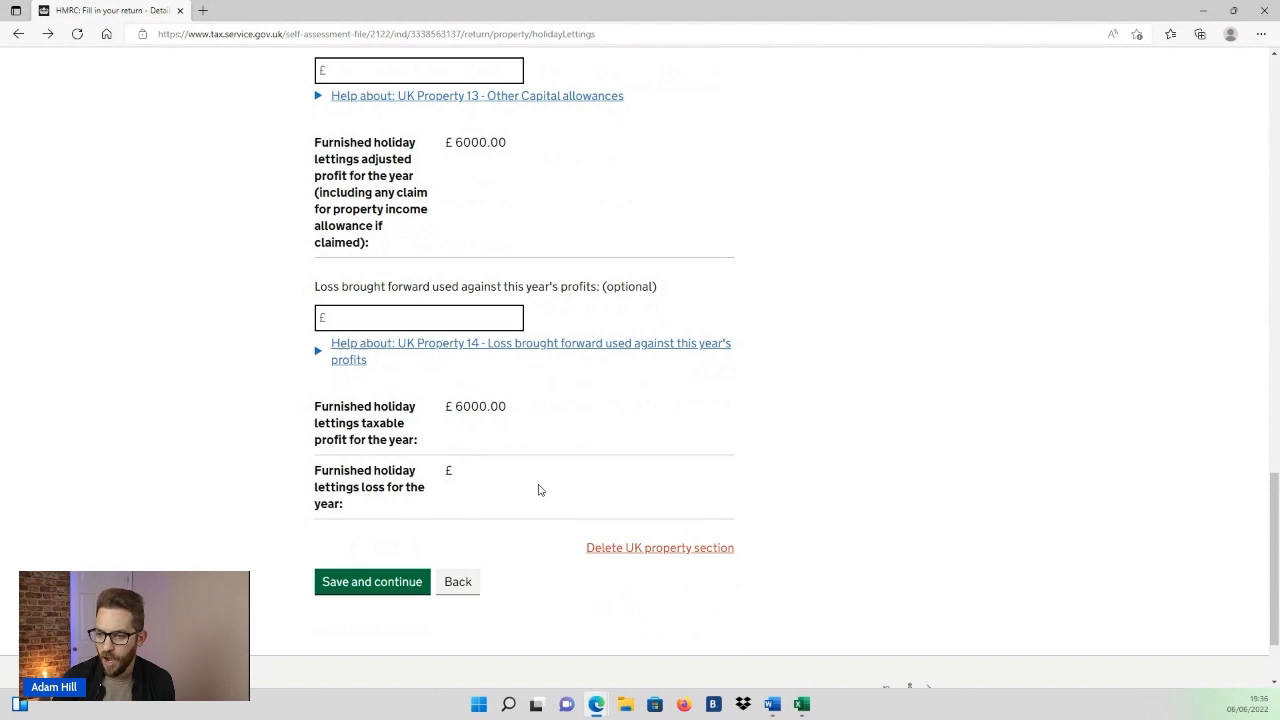
Examine the field for loss brought forward used against this year's profits alongside the adjusted profit for the year.
drag(294, 290, 668, 302)
drag(300, 289, 655, 293)
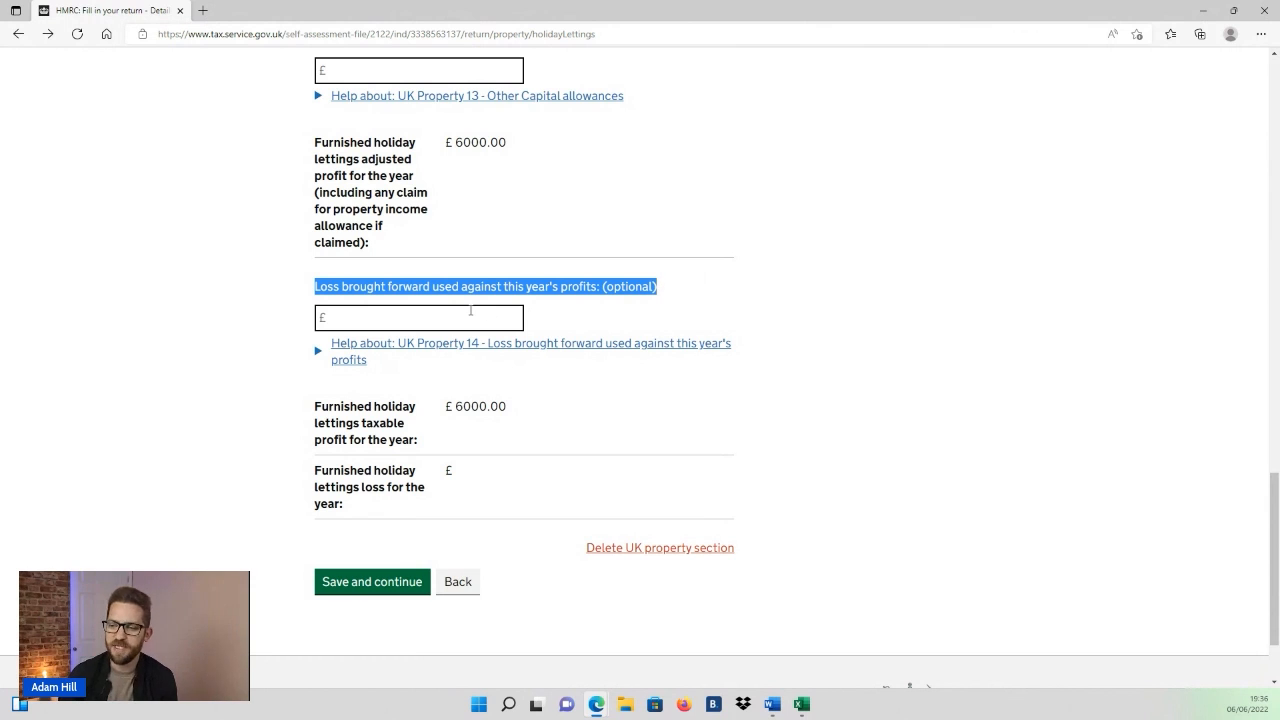
click(463, 317)
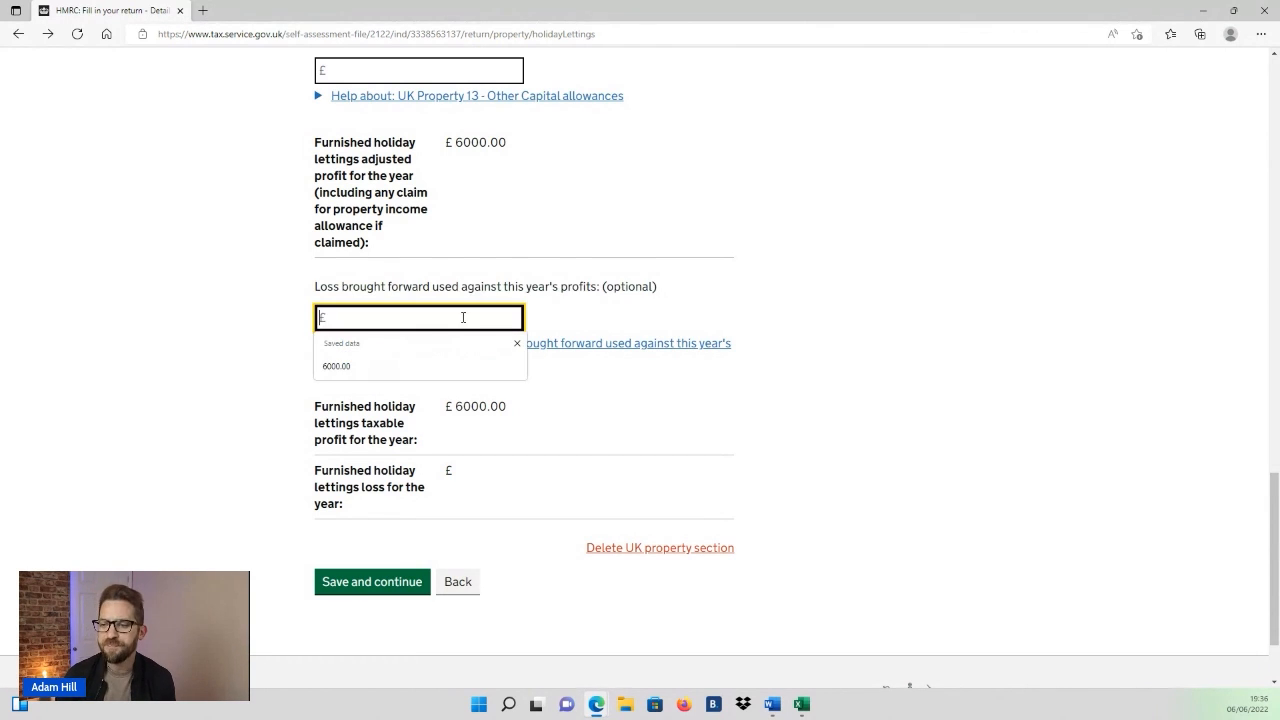
click(269, 324)
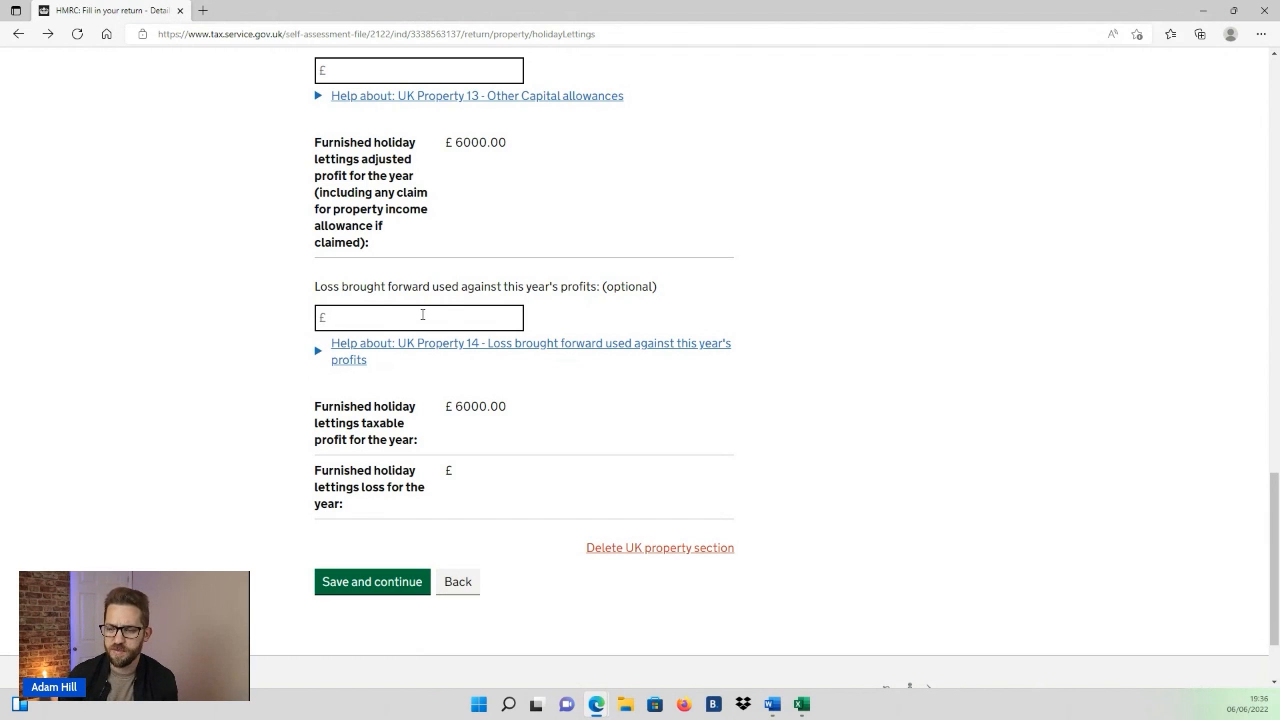
drag(455, 141, 507, 142)
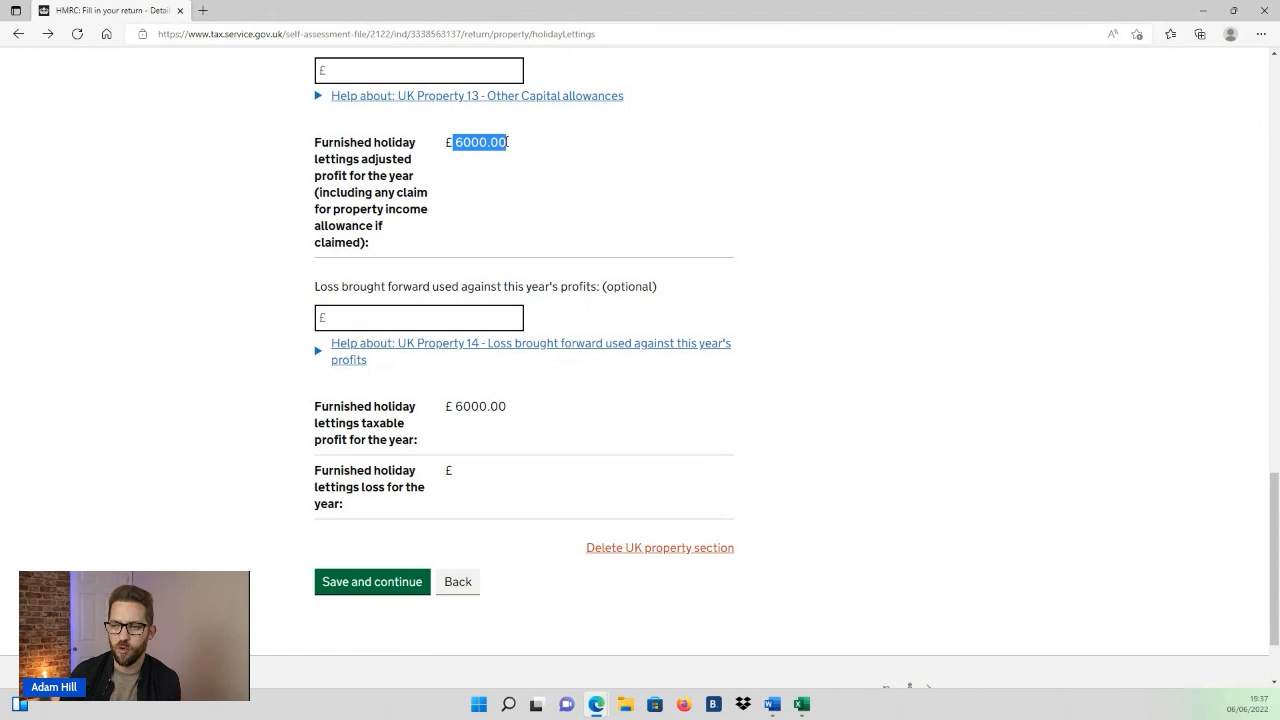
click(415, 315)
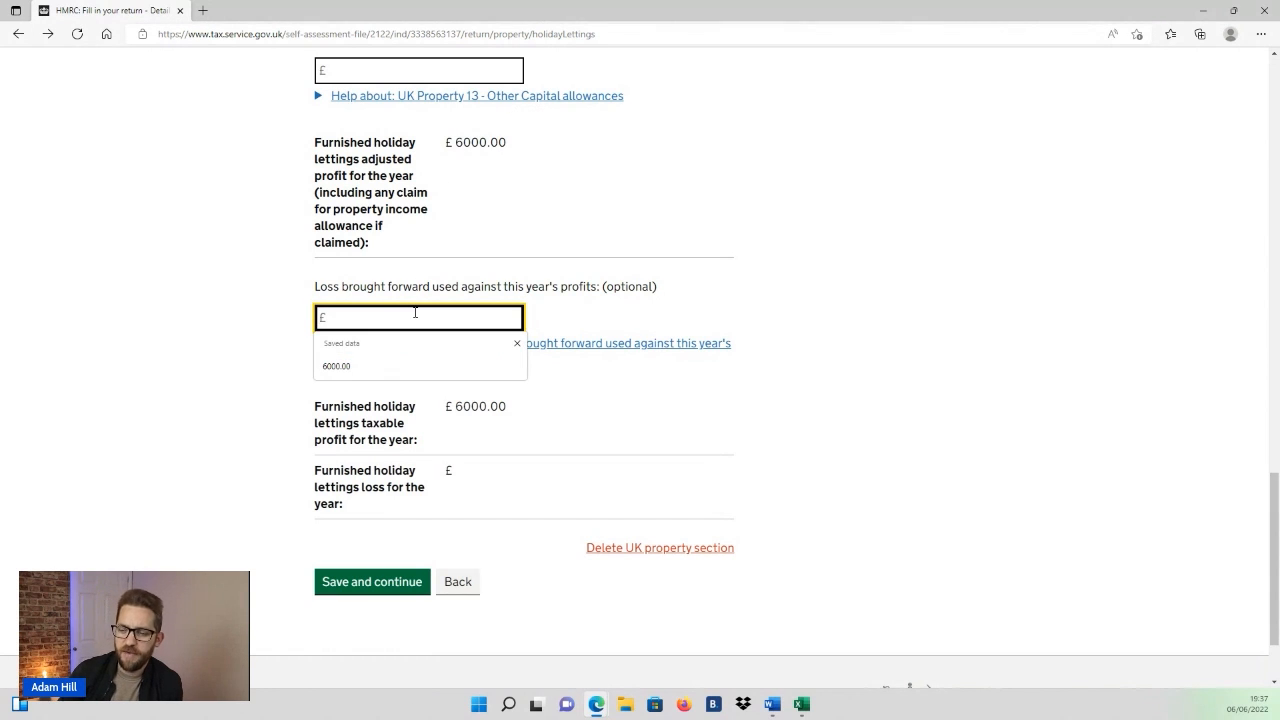
click(240, 328)
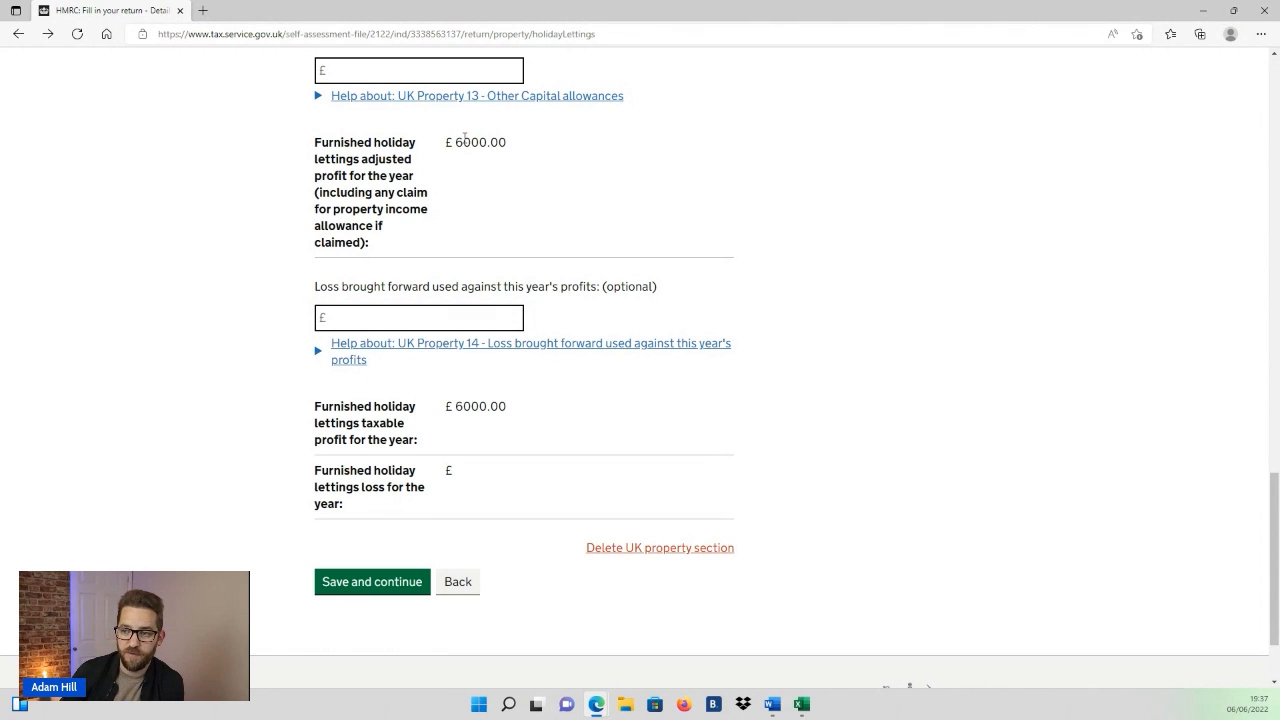
Enter 6000 as the loss brought forward used against this year's profits, save and continue to page 2.
click(434, 318)
text(6)
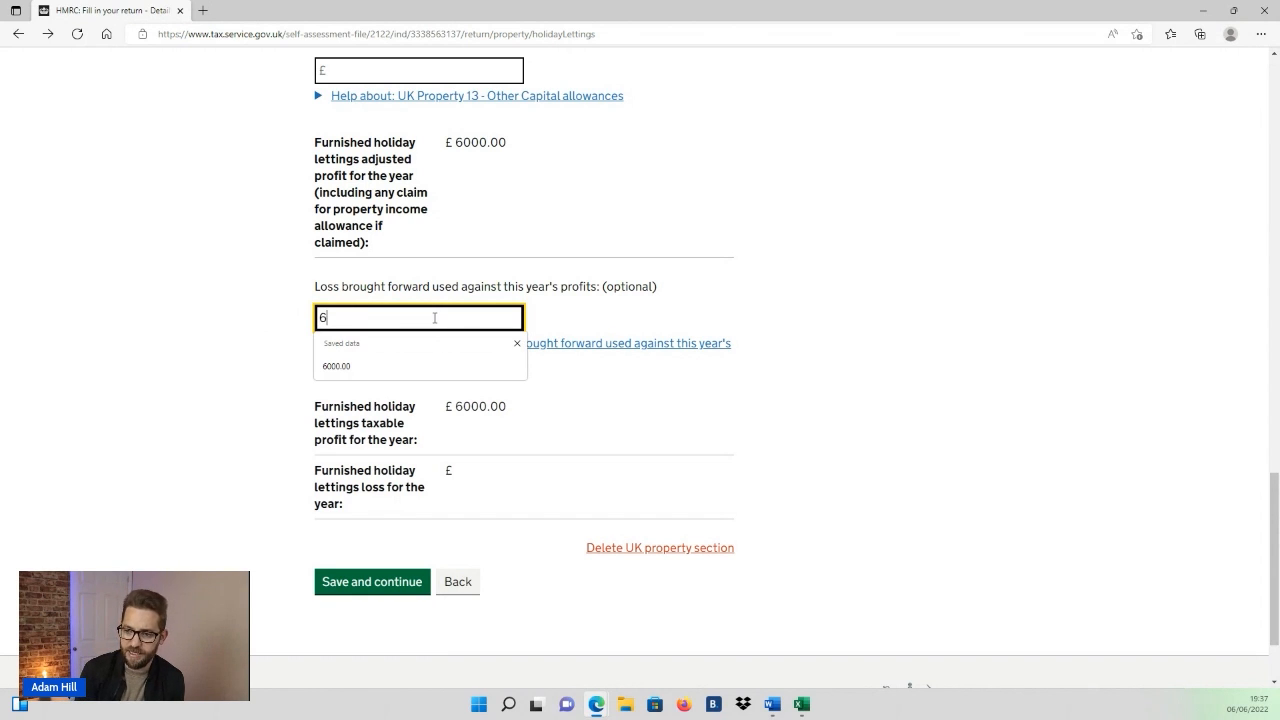
text(000)
key(Tab)
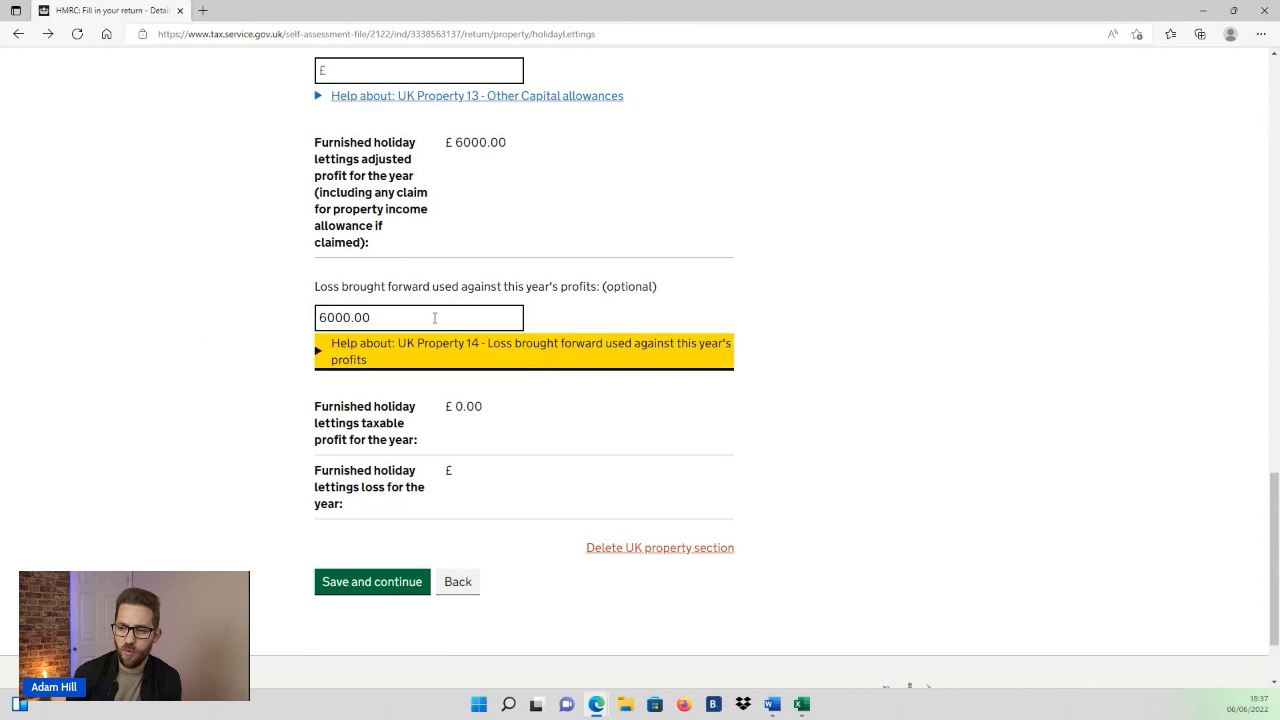
click(406, 588)
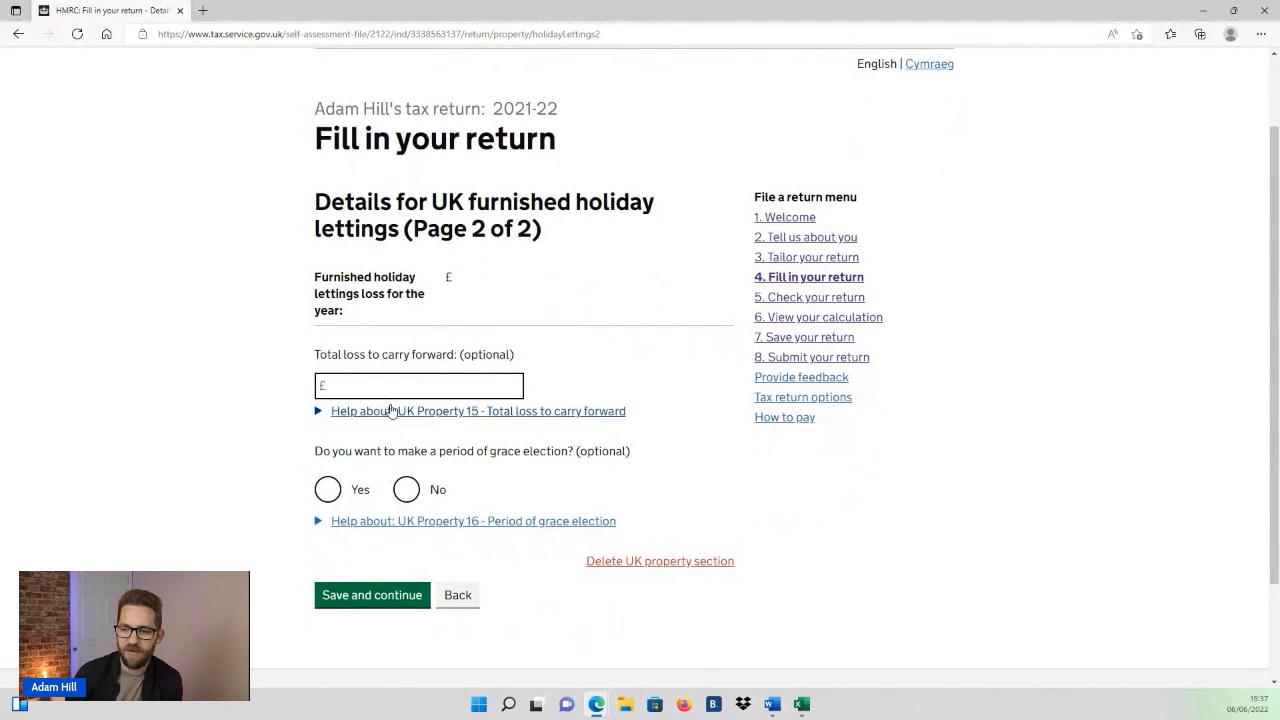
Try 4000 as the total loss to carry forward and clear the field again.
click(394, 386)
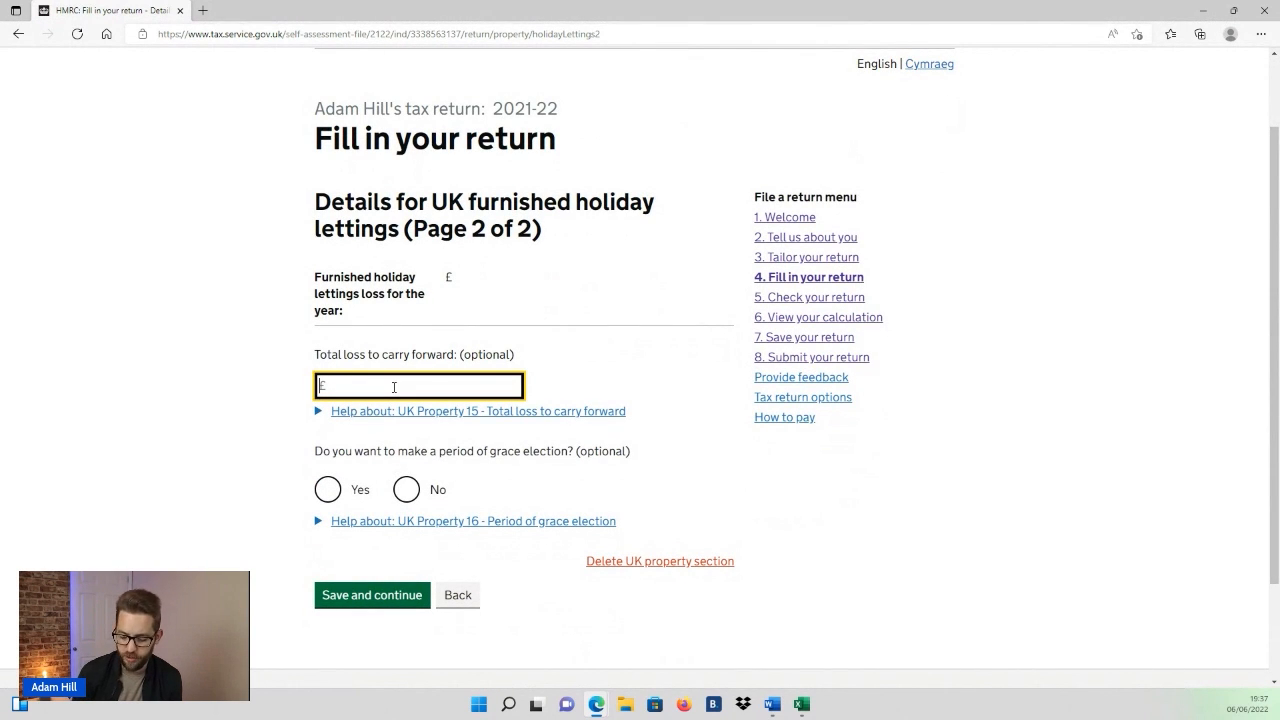
text(4000)
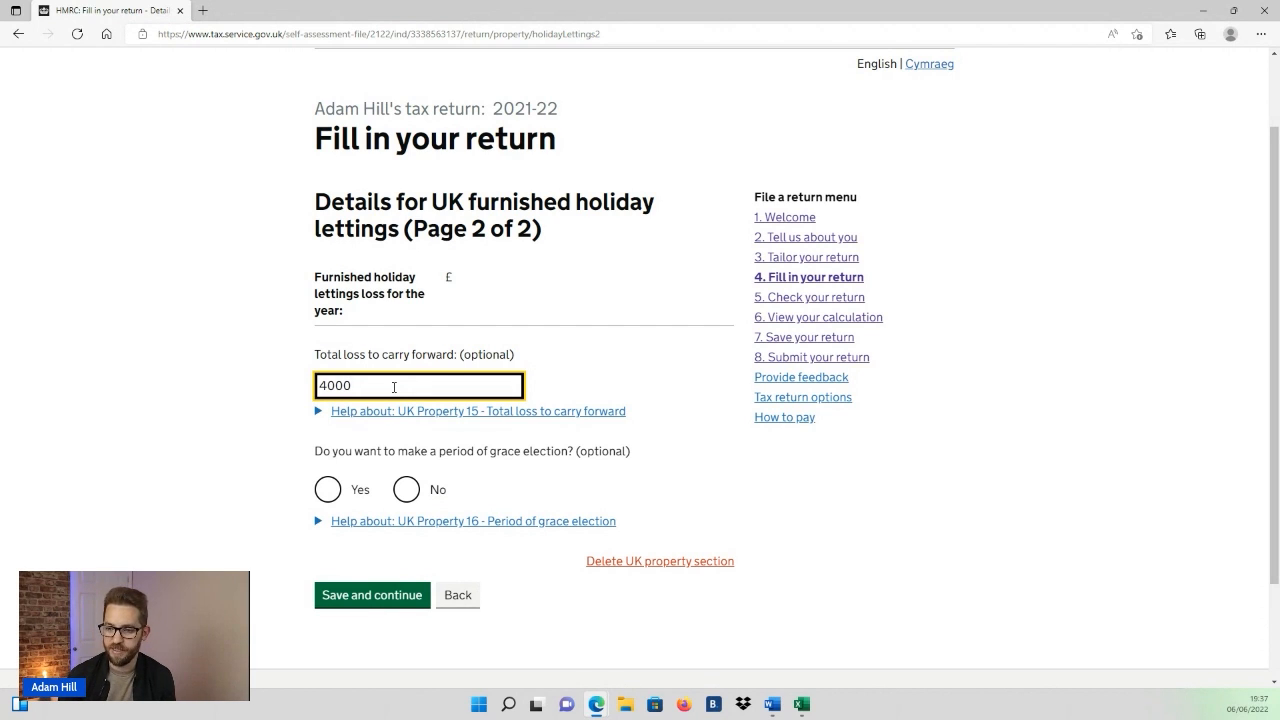
key(BackSpace)
key(BackSpace)
key(BackSpace)
key(BackSpace)
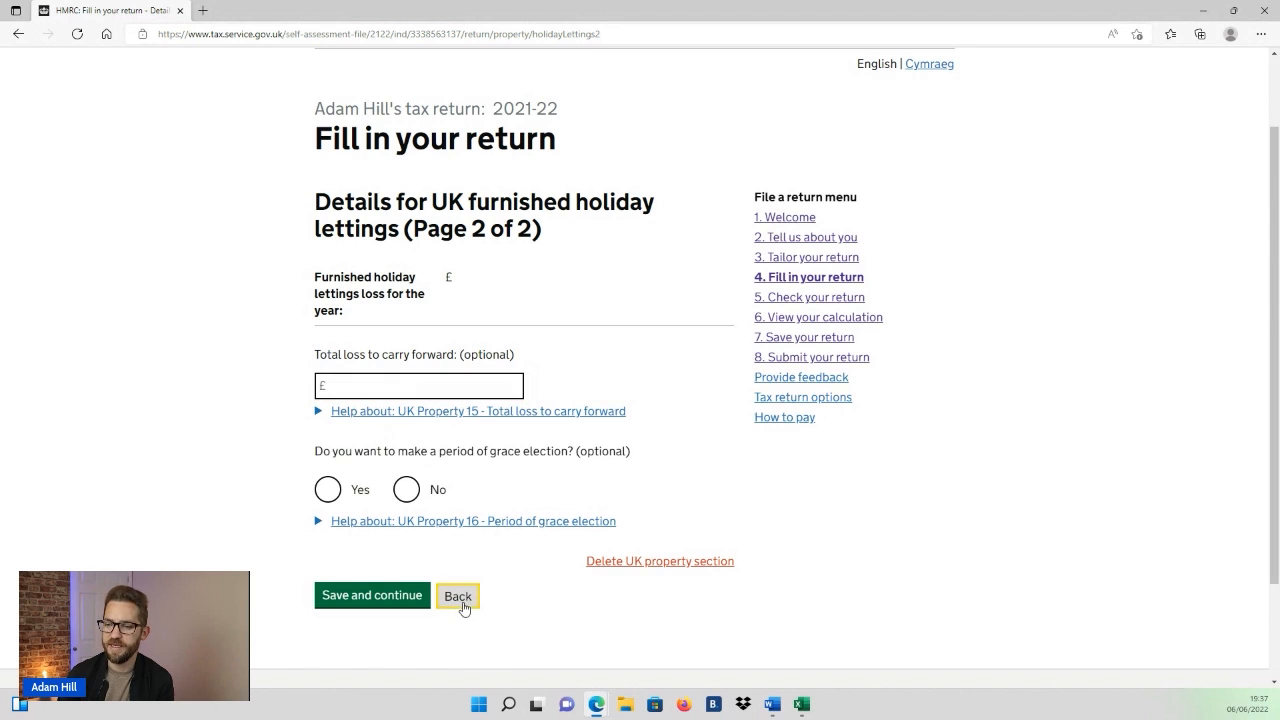
Go back to the first holiday lettings page, clear the loss brought forward amount, save and continue to page 2.
click(458, 598)
click(373, 318)
double_click(373, 318)
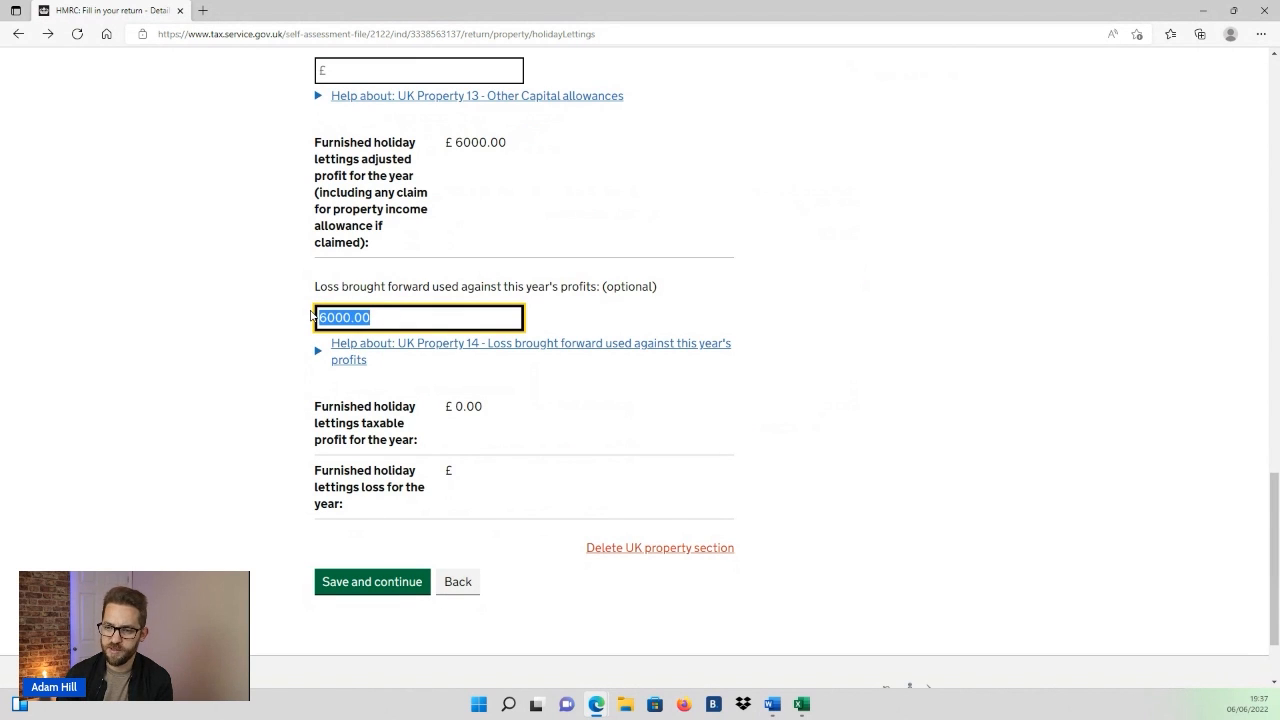
key(BackSpace)
click(414, 581)
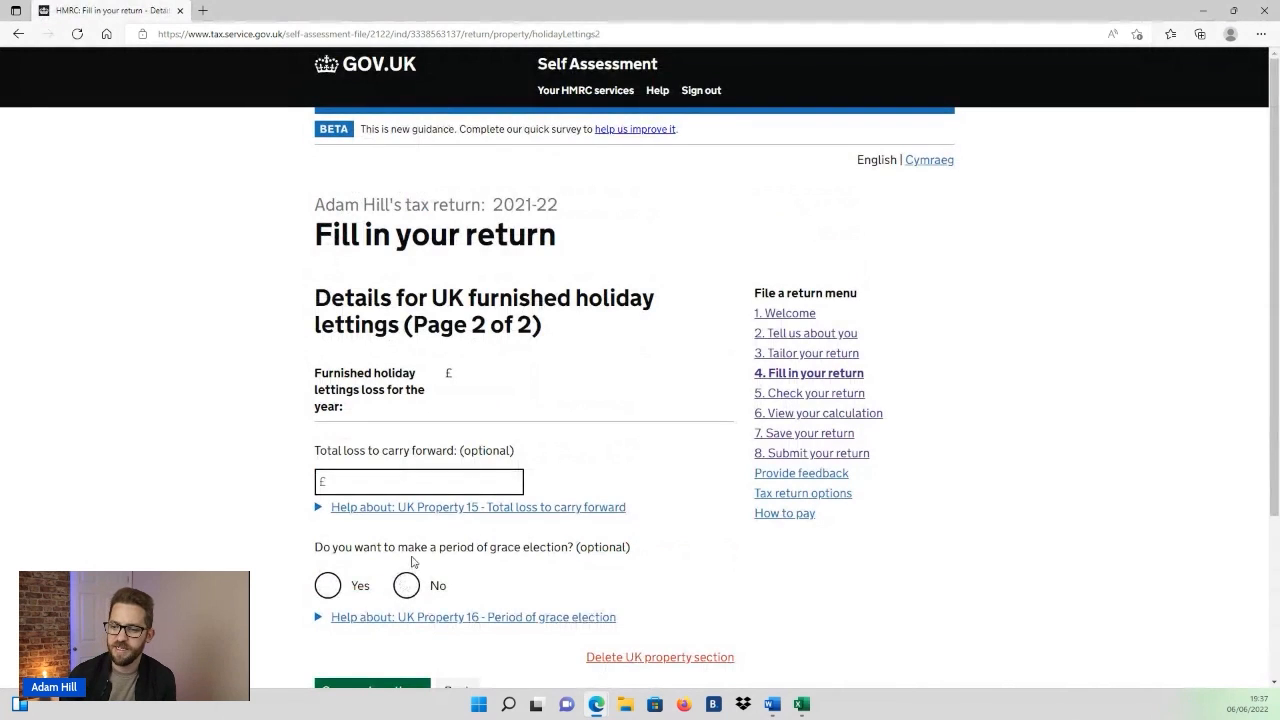
Open the help for the period of grace election and read how the election applies to UK furnished holiday lettings.
scroll(415, 552, down, 1)
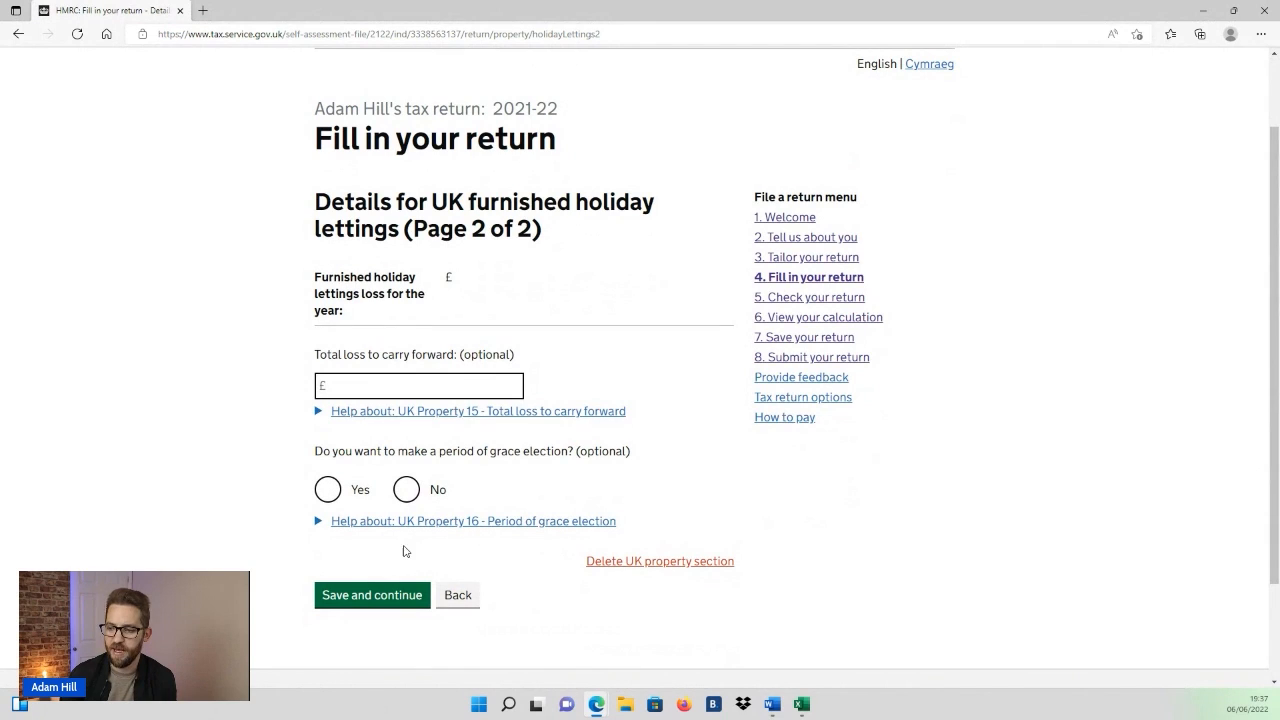
click(382, 521)
drag(314, 451, 571, 454)
click(535, 483)
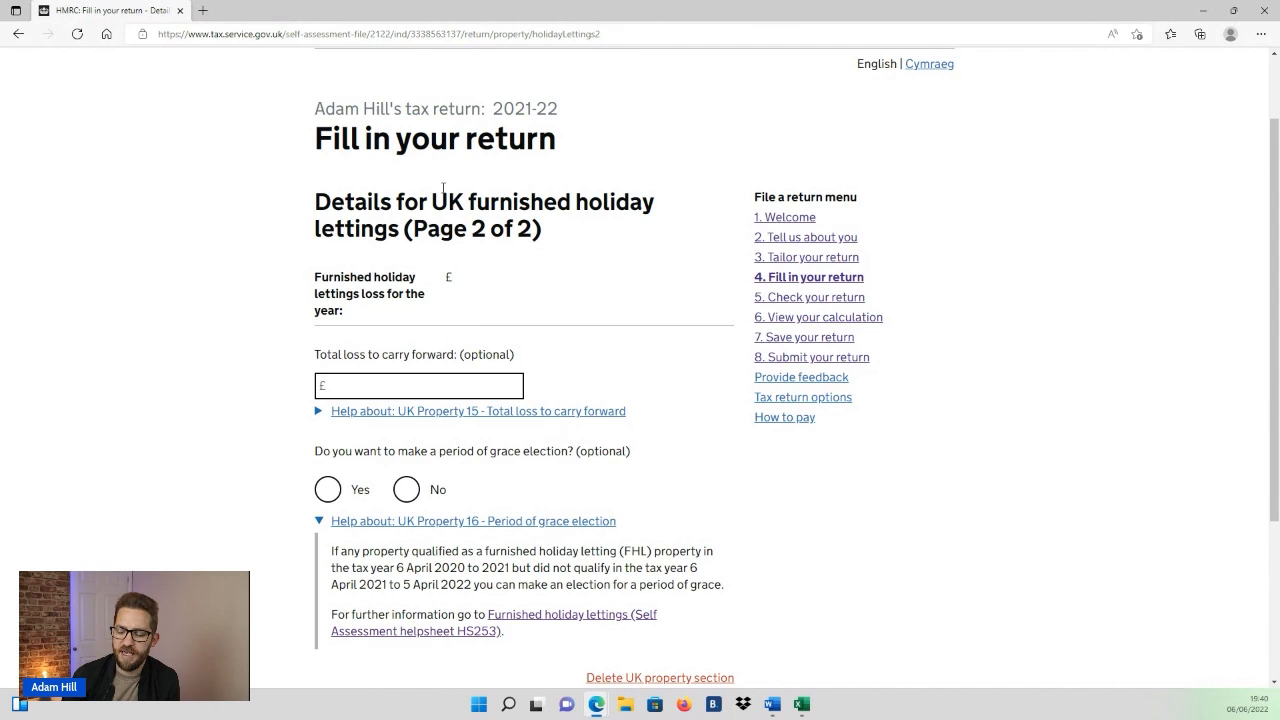
drag(438, 203, 646, 210)
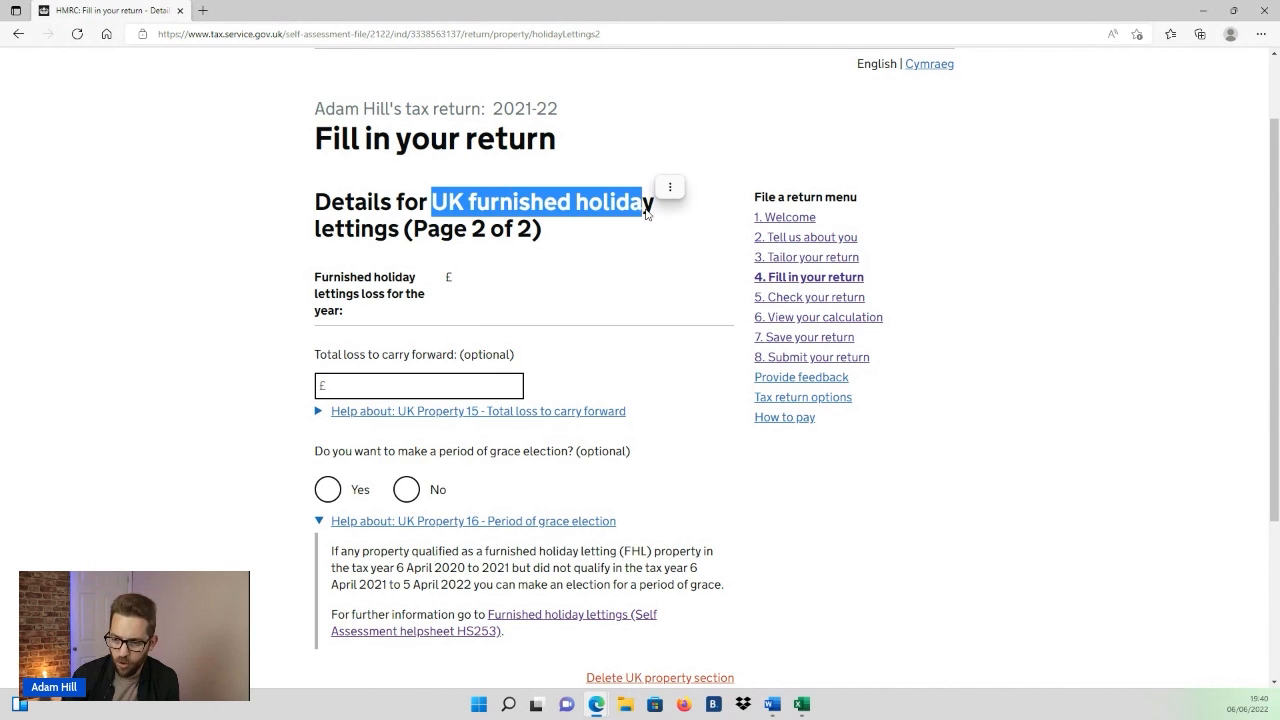
click(527, 469)
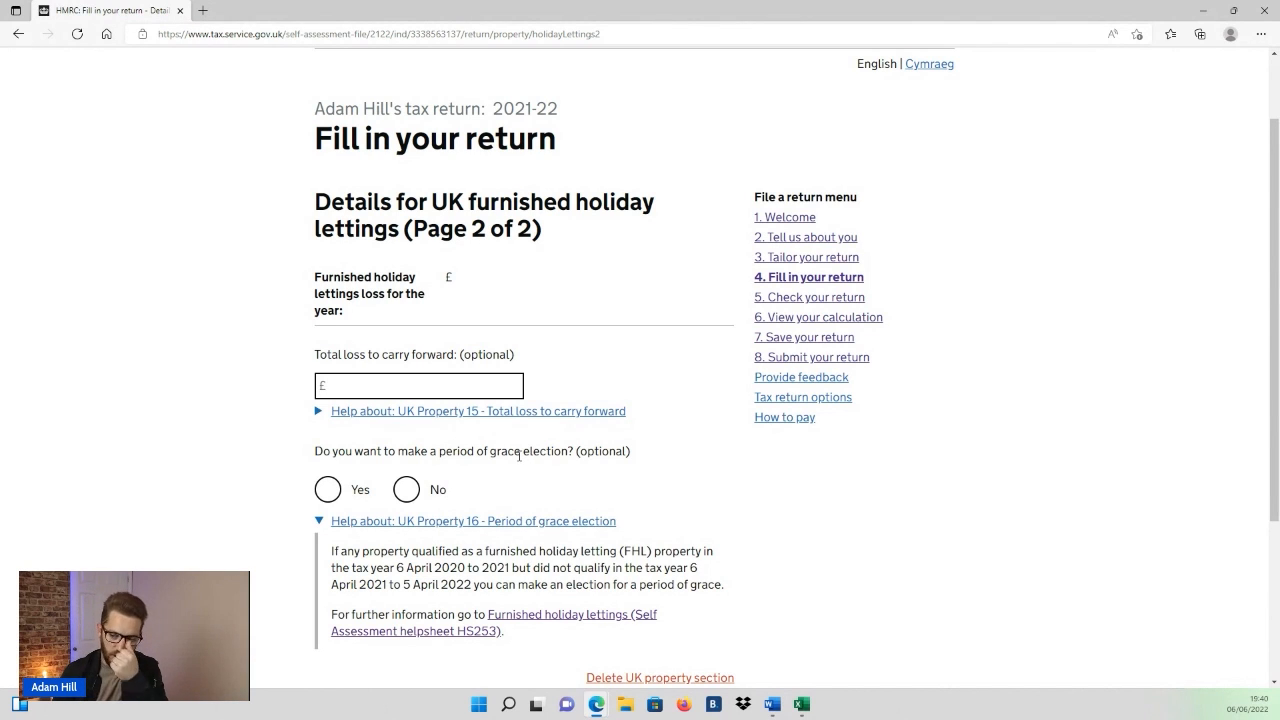
drag(440, 455, 574, 453)
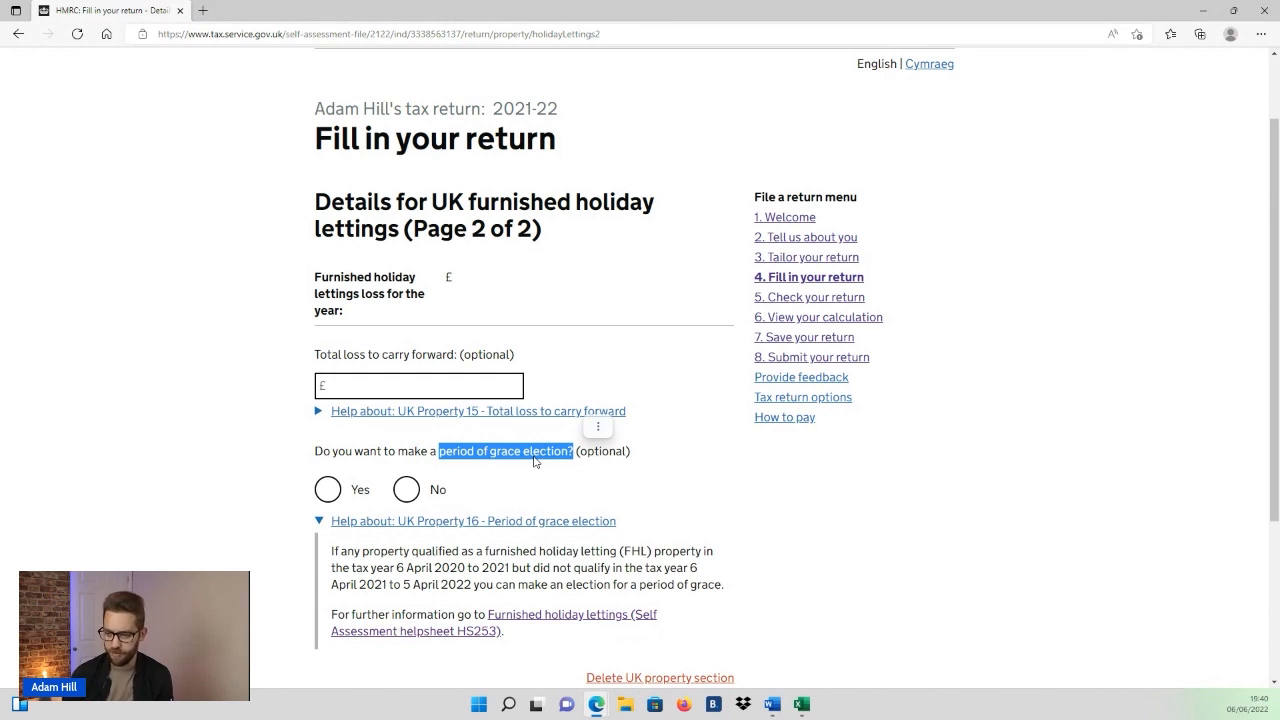
click(443, 452)
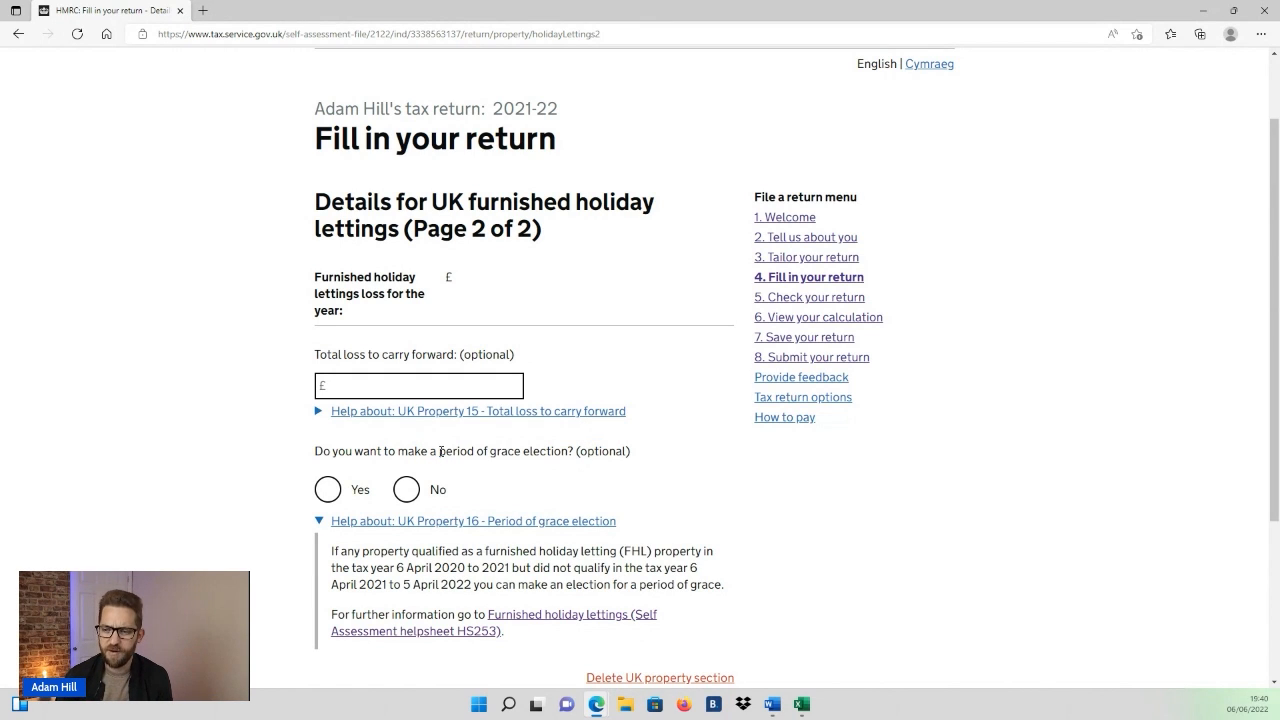
drag(441, 452, 576, 455)
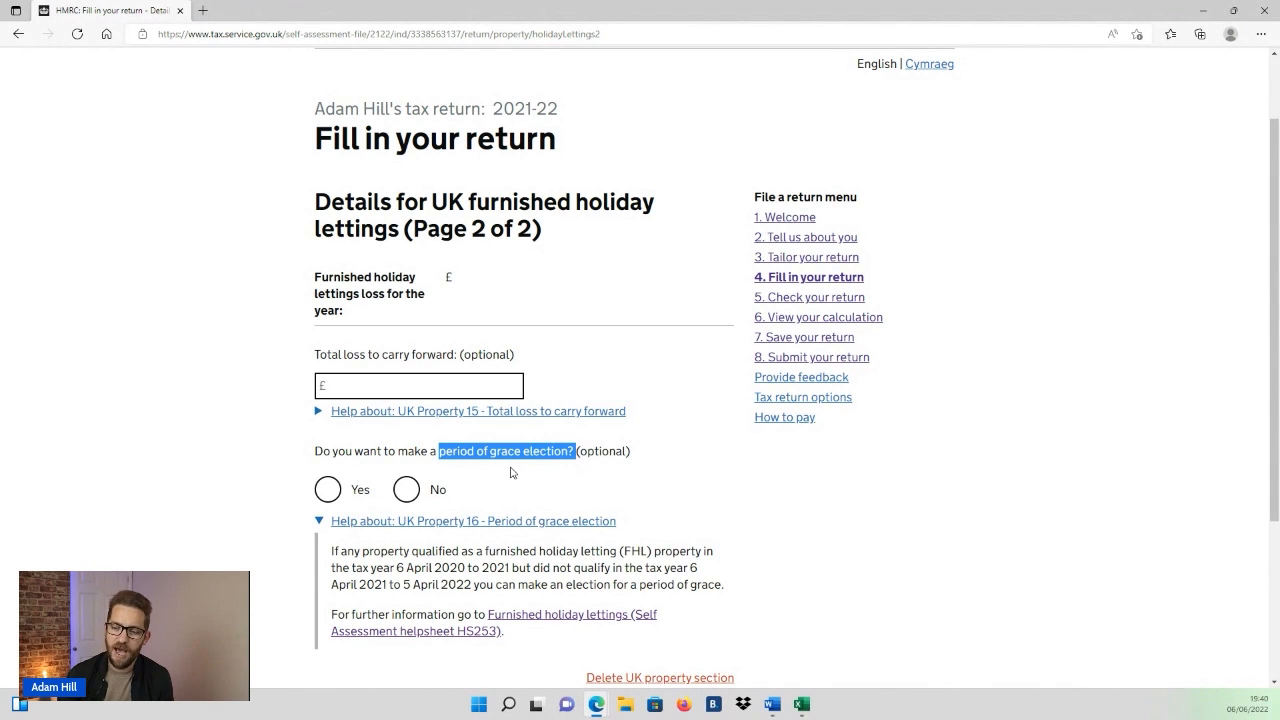
Answer No to making a period of grace election, save and continue to the other property income page.
click(561, 453)
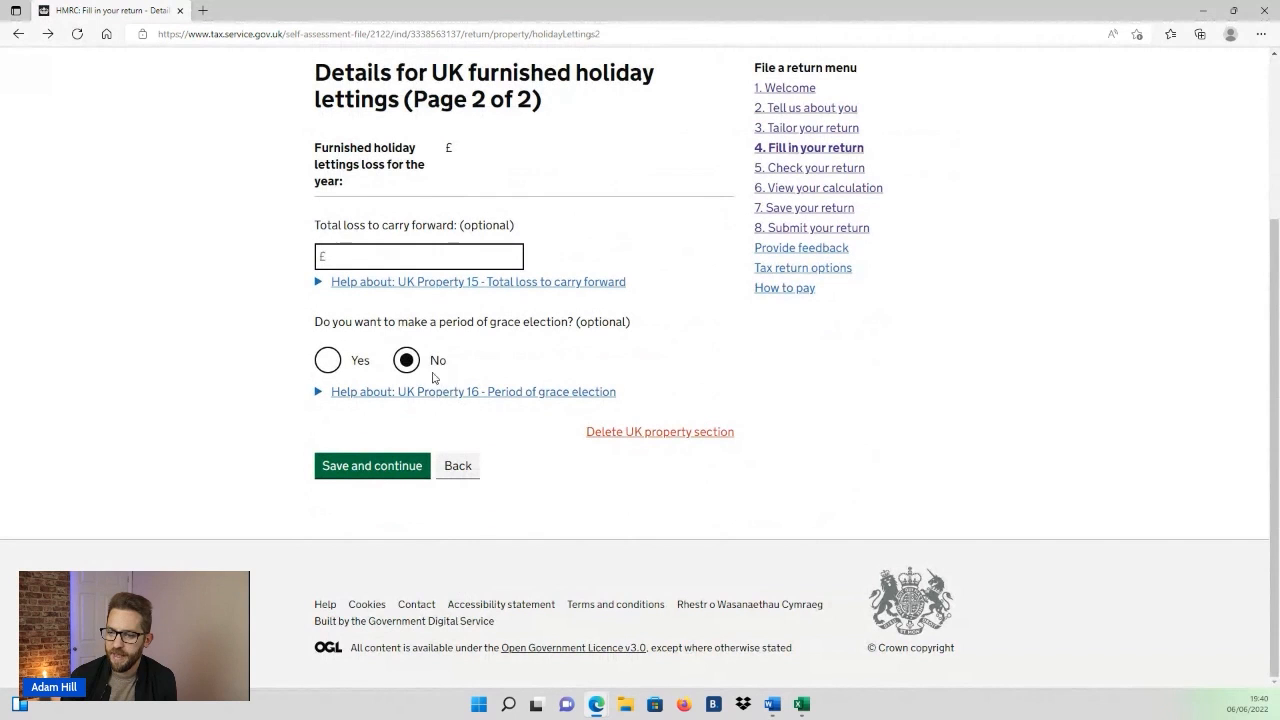
click(410, 362)
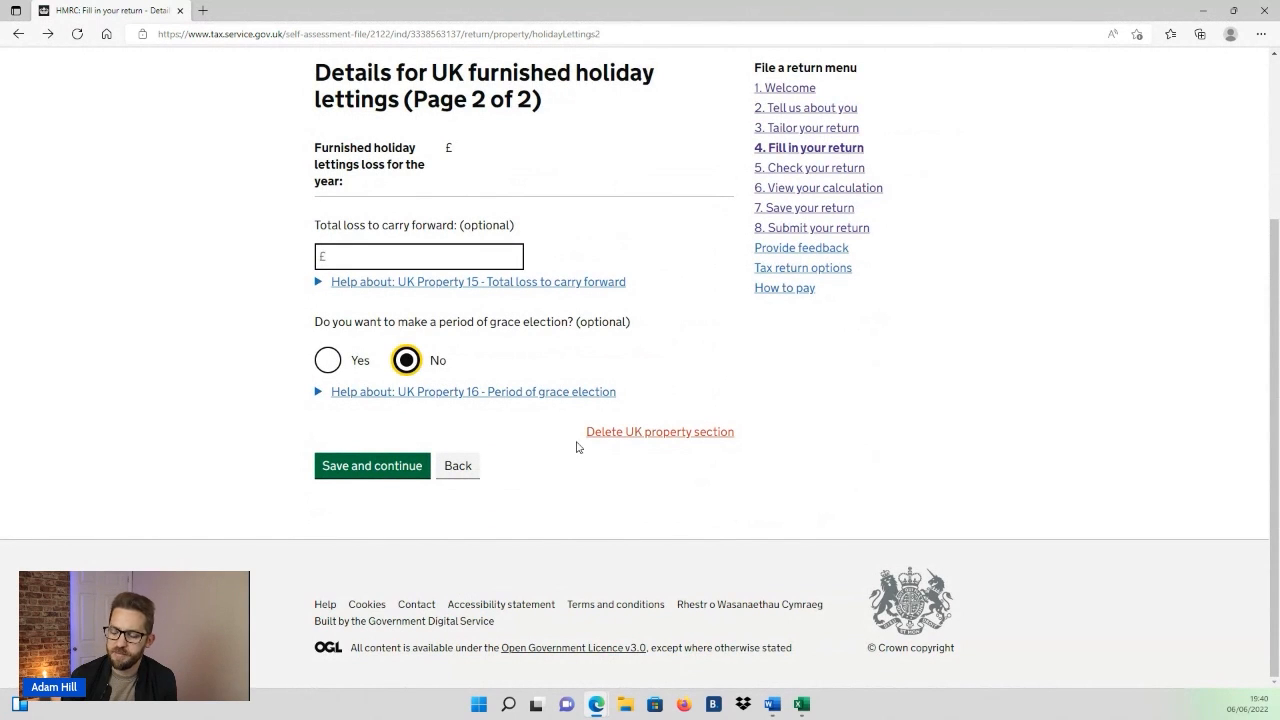
scroll(560, 414, up, 1)
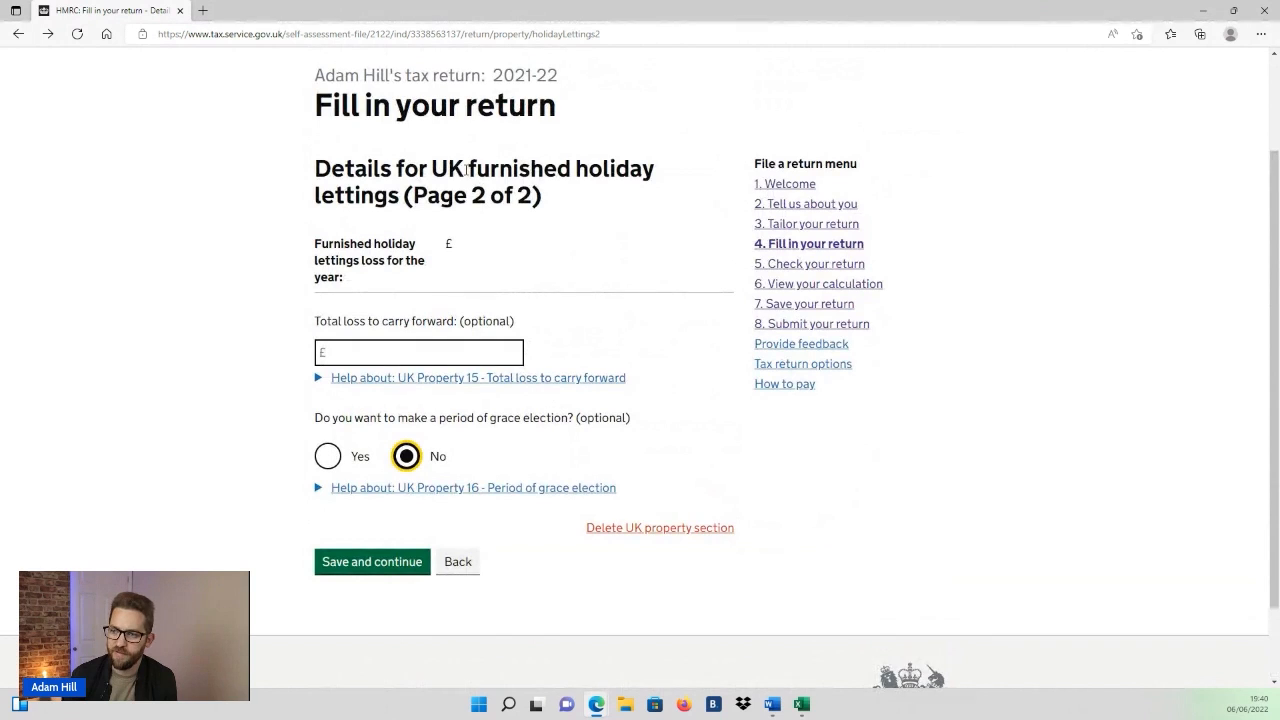
click(400, 562)
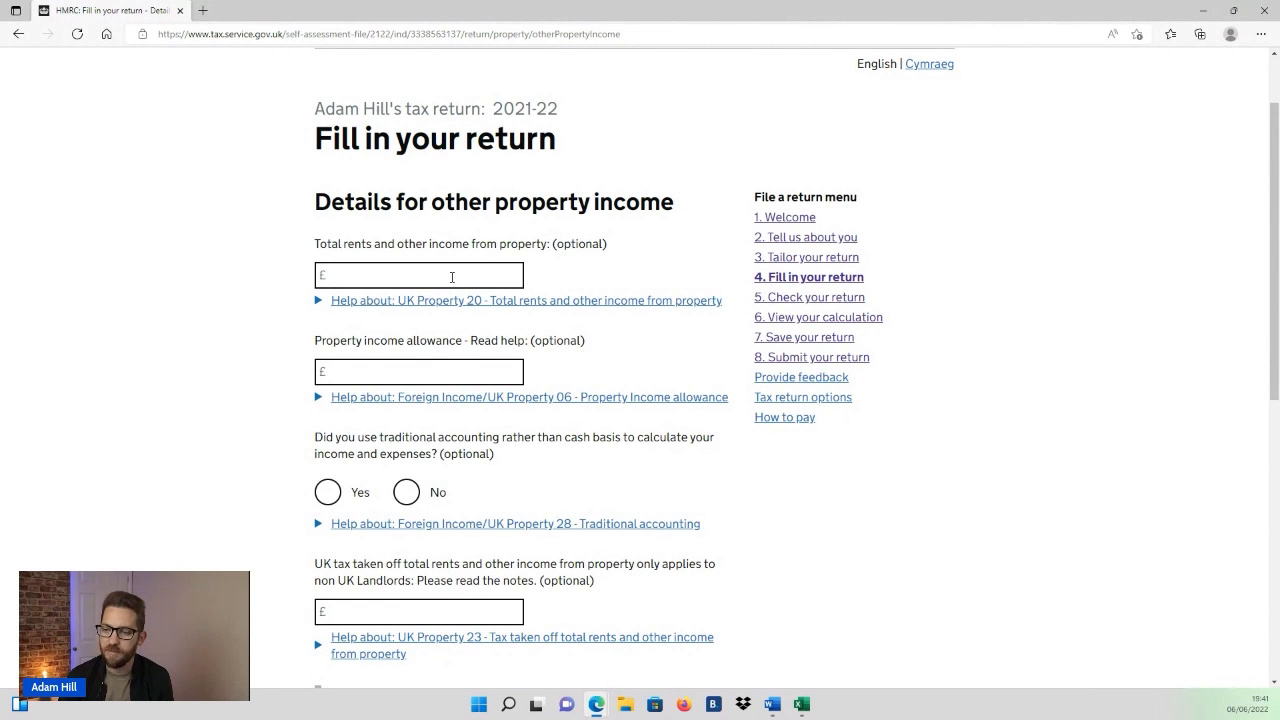
Compare the Investment Property column in the Excel rental income sheet with the return's total rents and other income field.
key(alt+Tab)
click(394, 157)
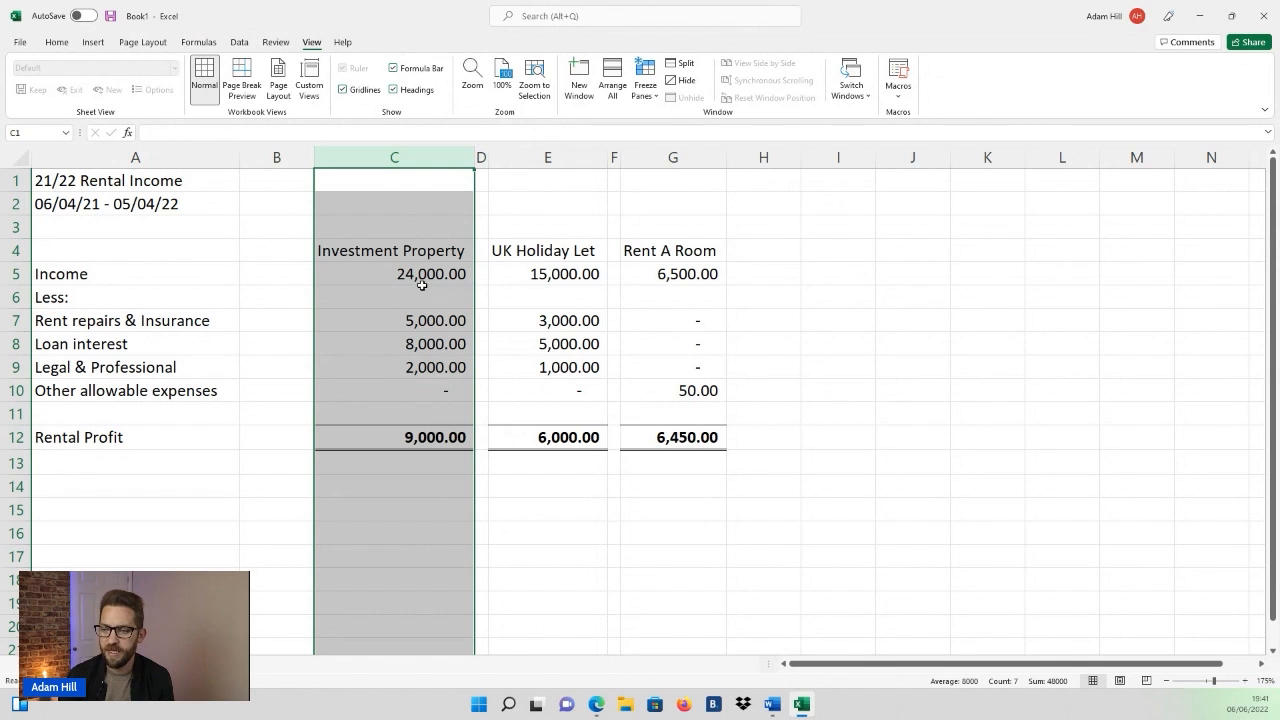
click(422, 285)
key(alt+Tab)
click(404, 276)
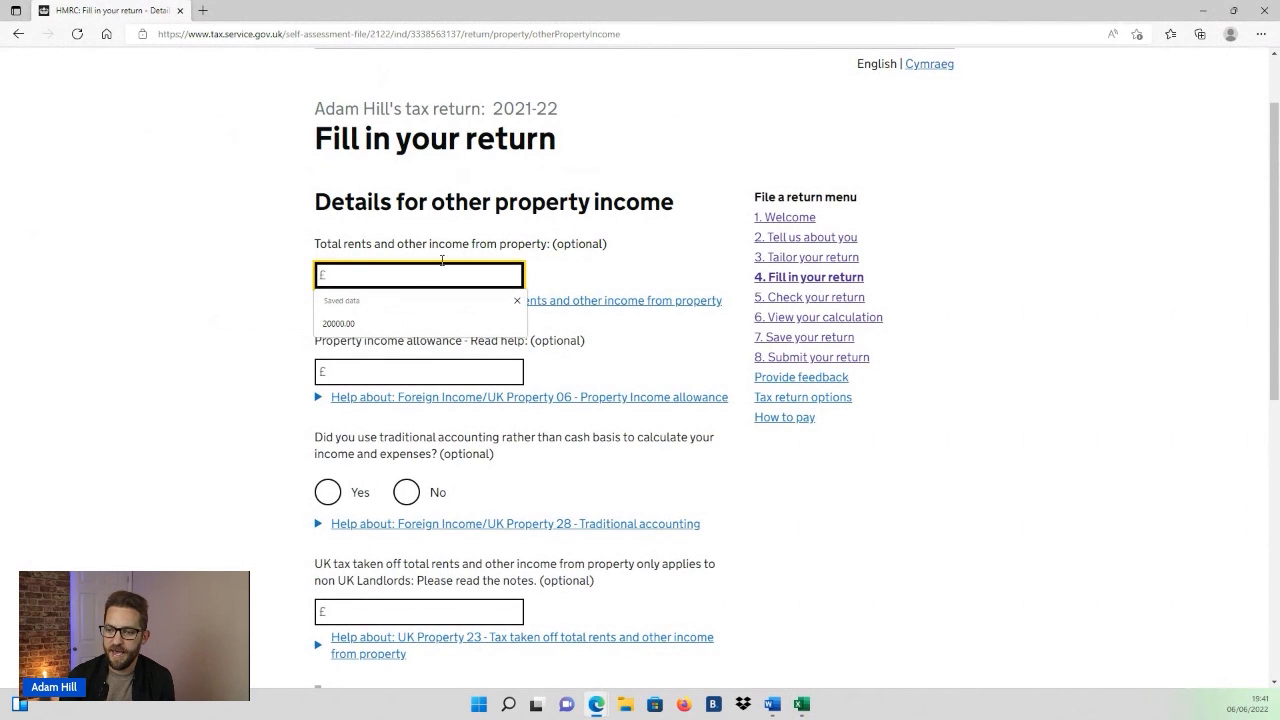
drag(314, 243, 552, 247)
Take the Investment Property income from the Excel sheet and enter 24000 as total rents and other income from property.
key(alt+Tab)
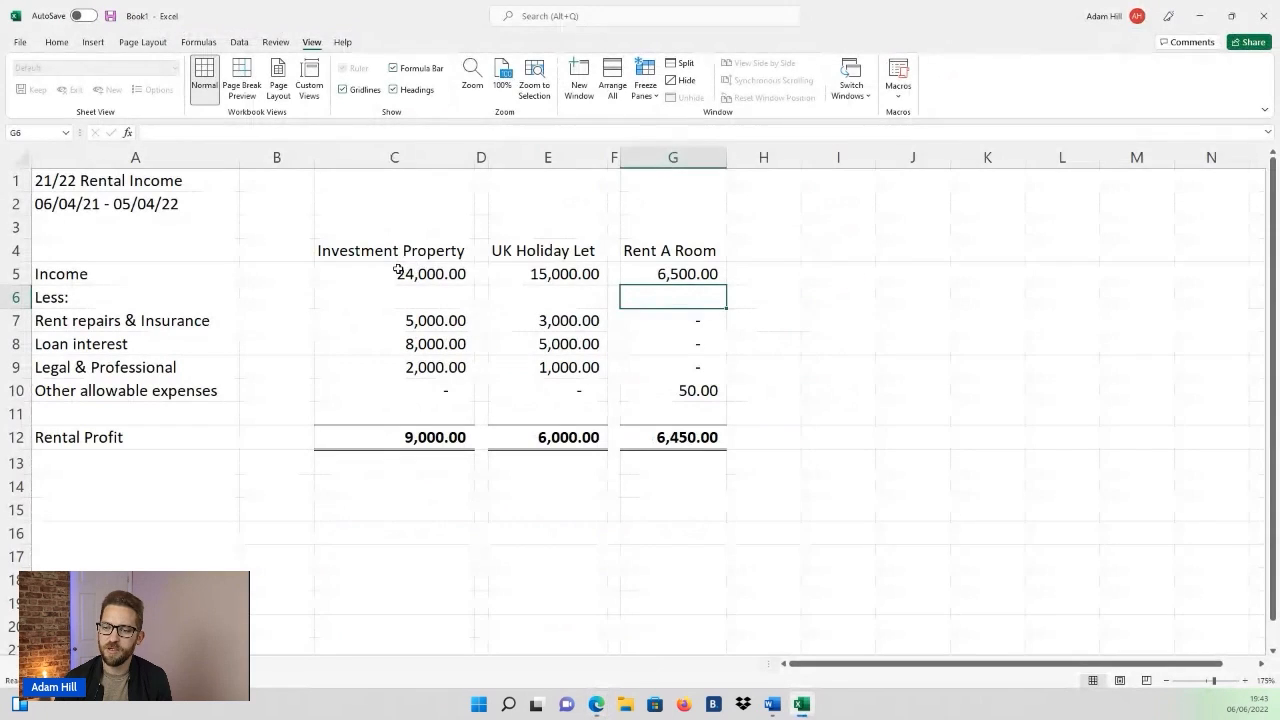
click(398, 270)
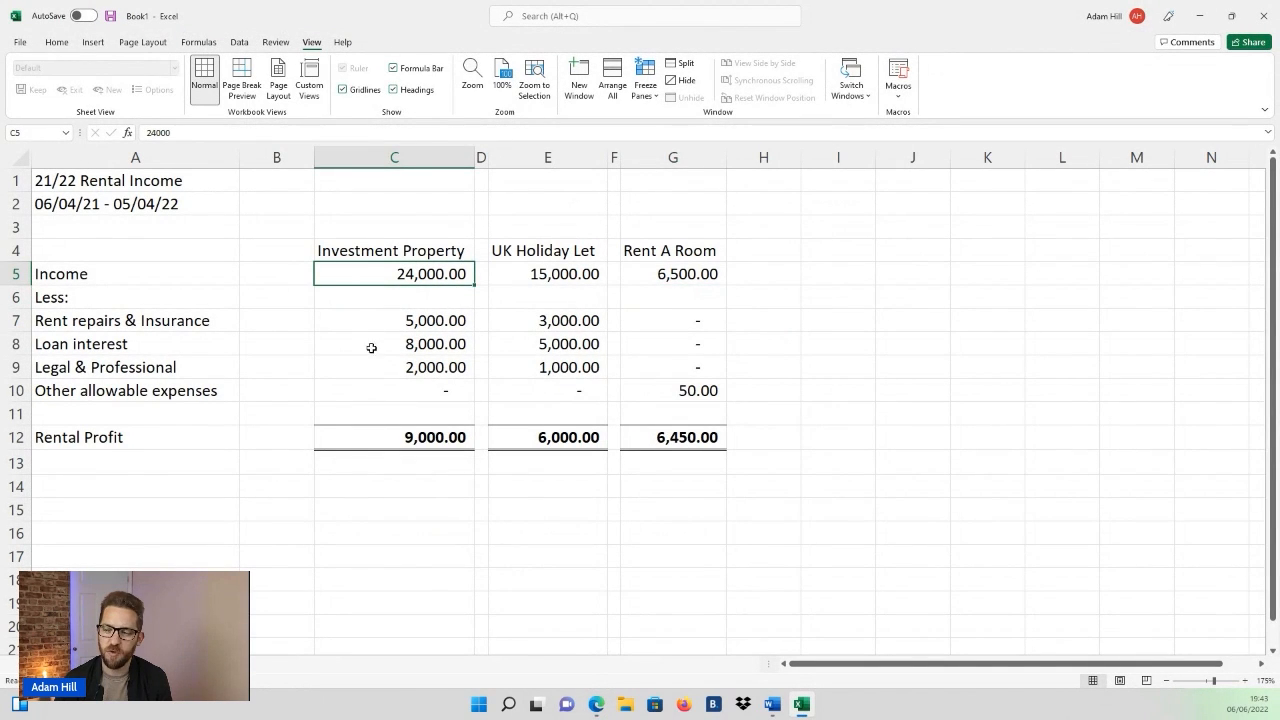
click(369, 249)
key(alt+Tab)
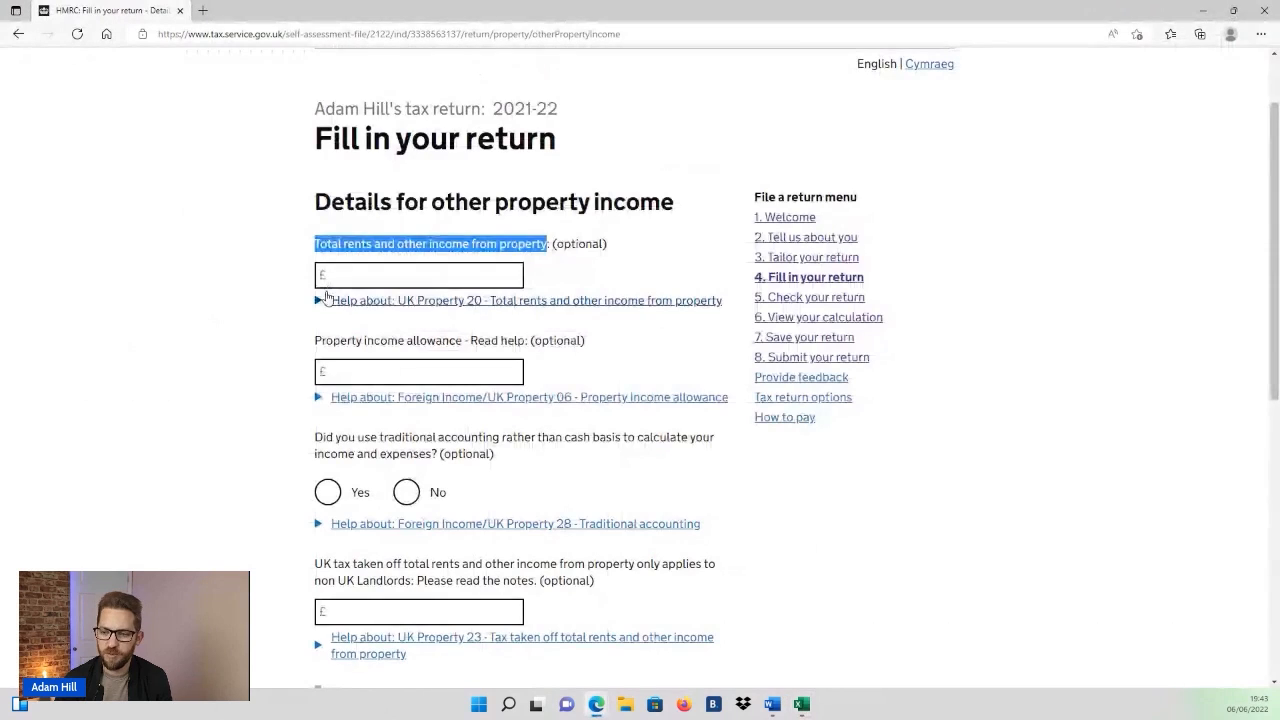
click(345, 276)
text(2400)
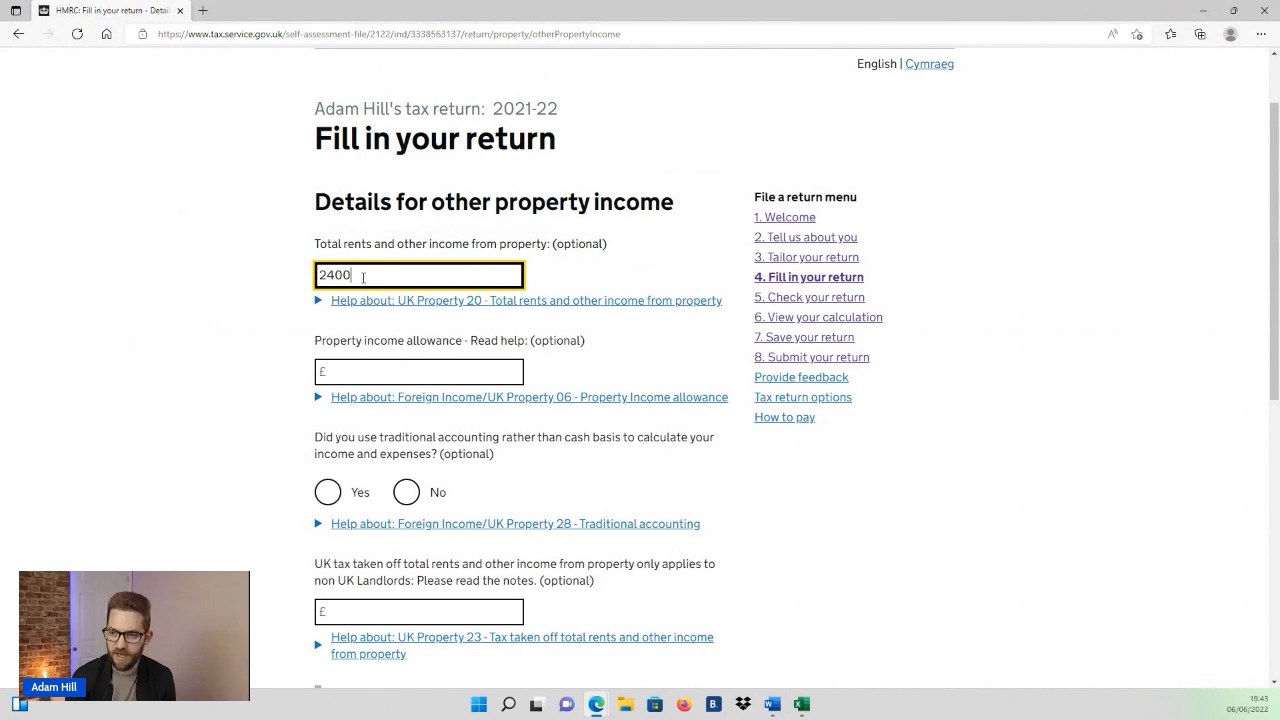
text(0)
click(627, 285)
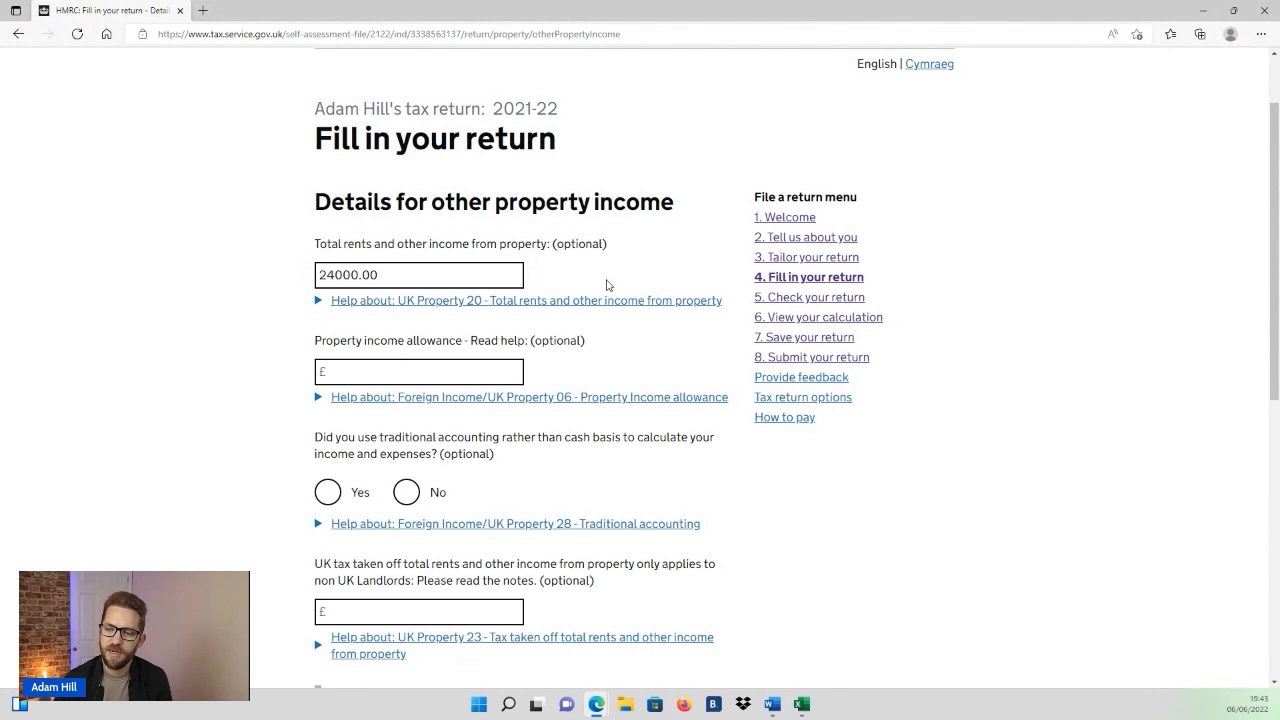
Examine the Rent A Room income in the Excel sheet alongside the total rents figure in the return.
key(alt+Tab)
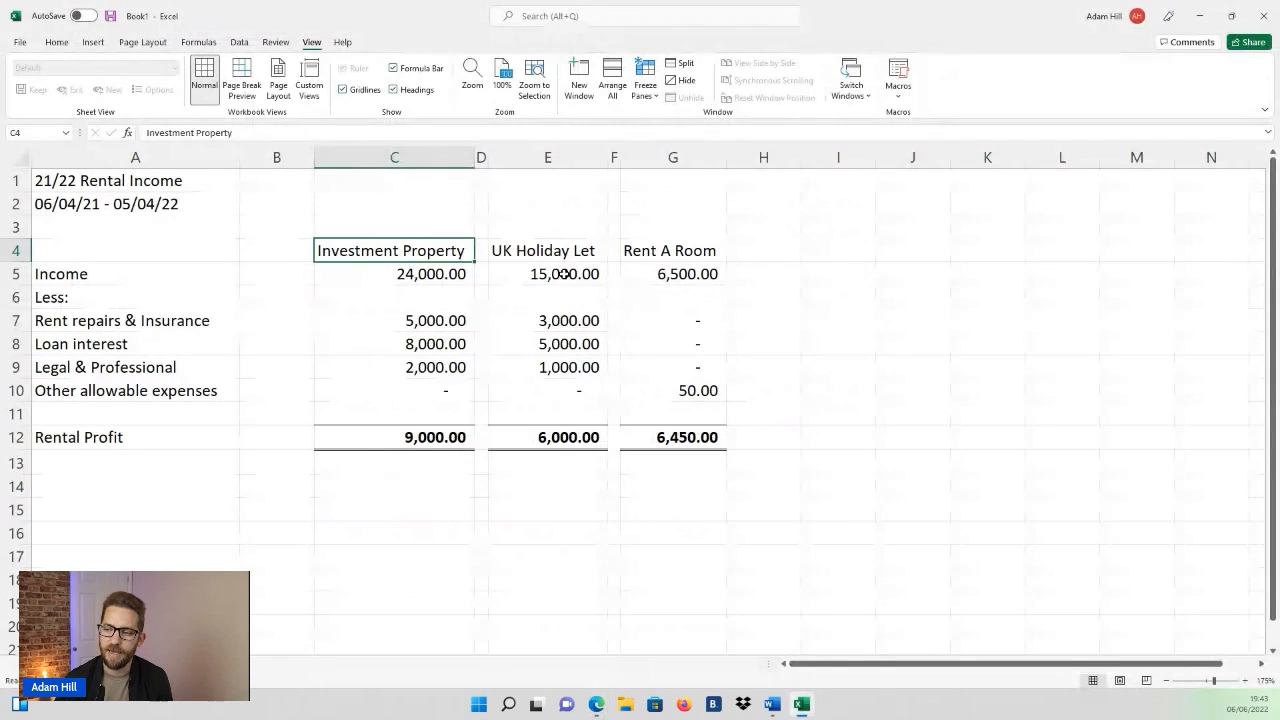
click(678, 274)
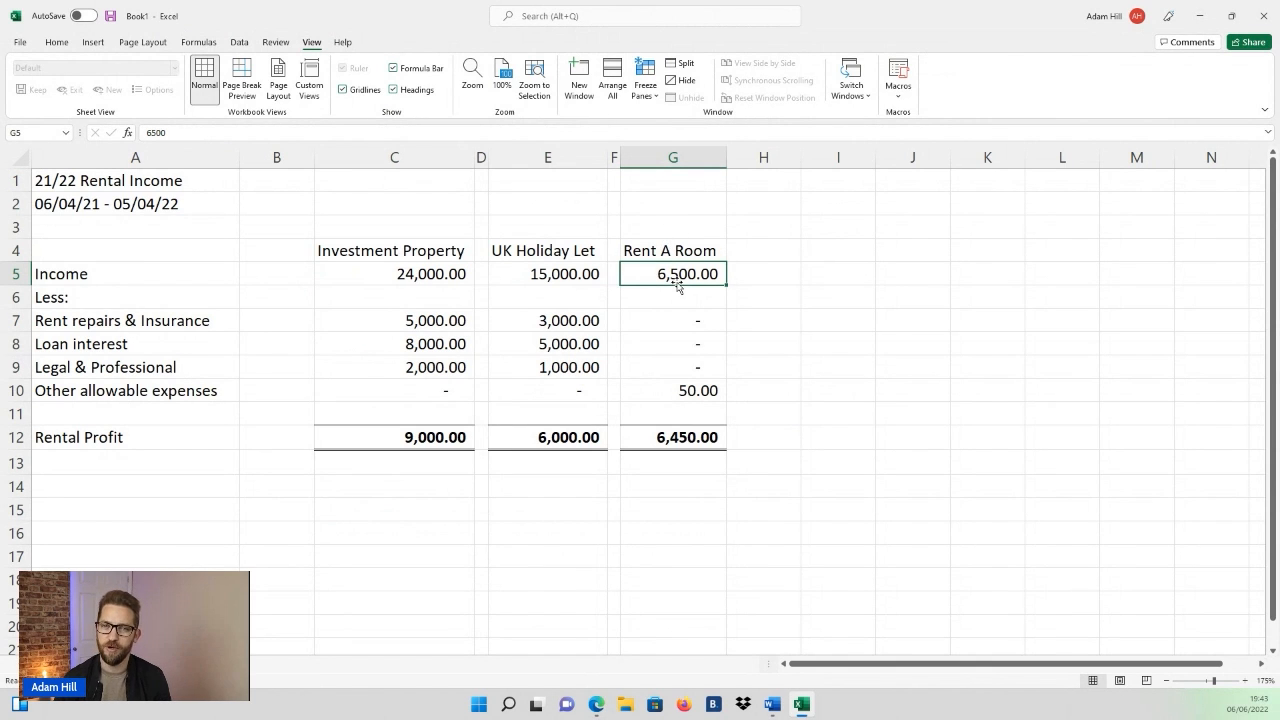
drag(664, 250, 675, 270)
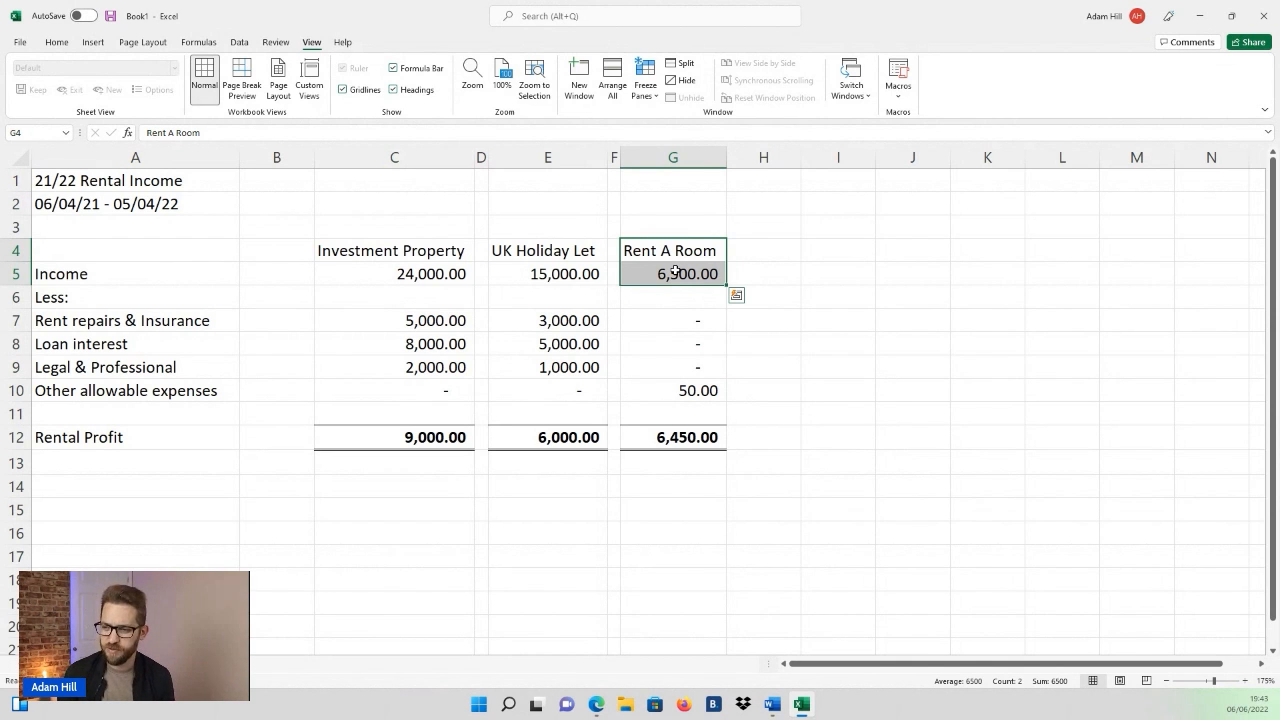
click(675, 270)
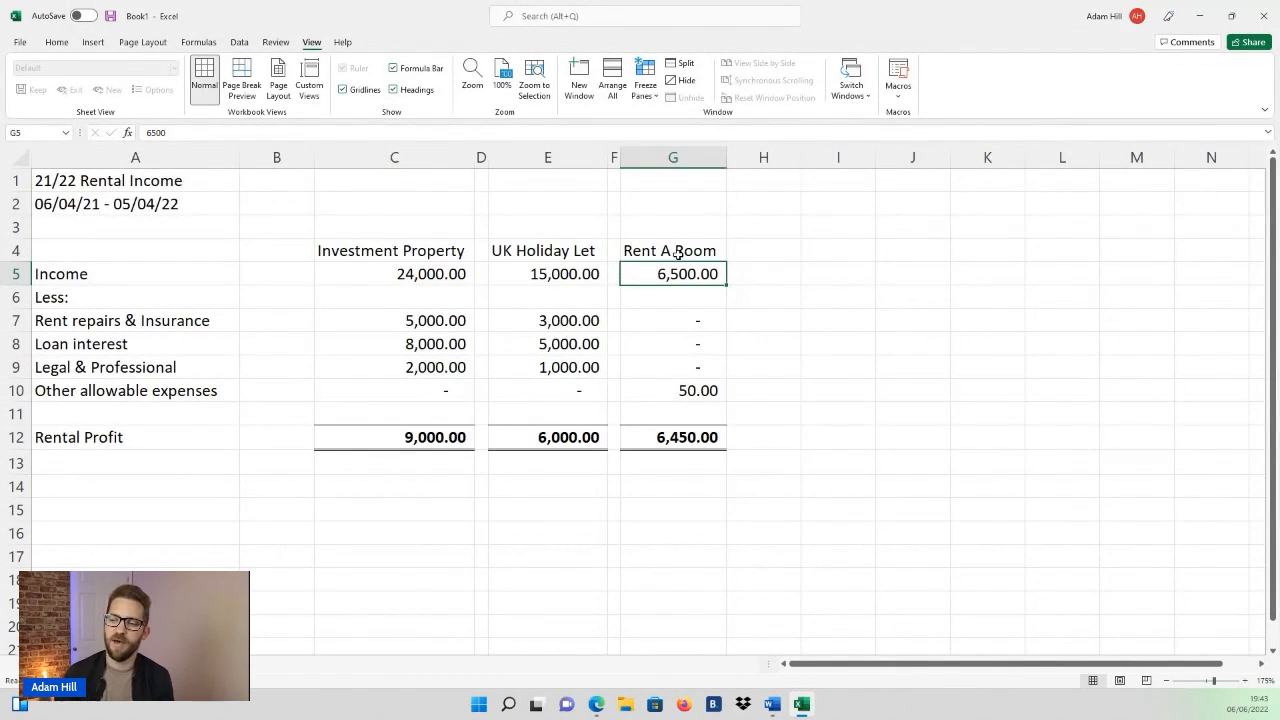
click(677, 252)
click(678, 270)
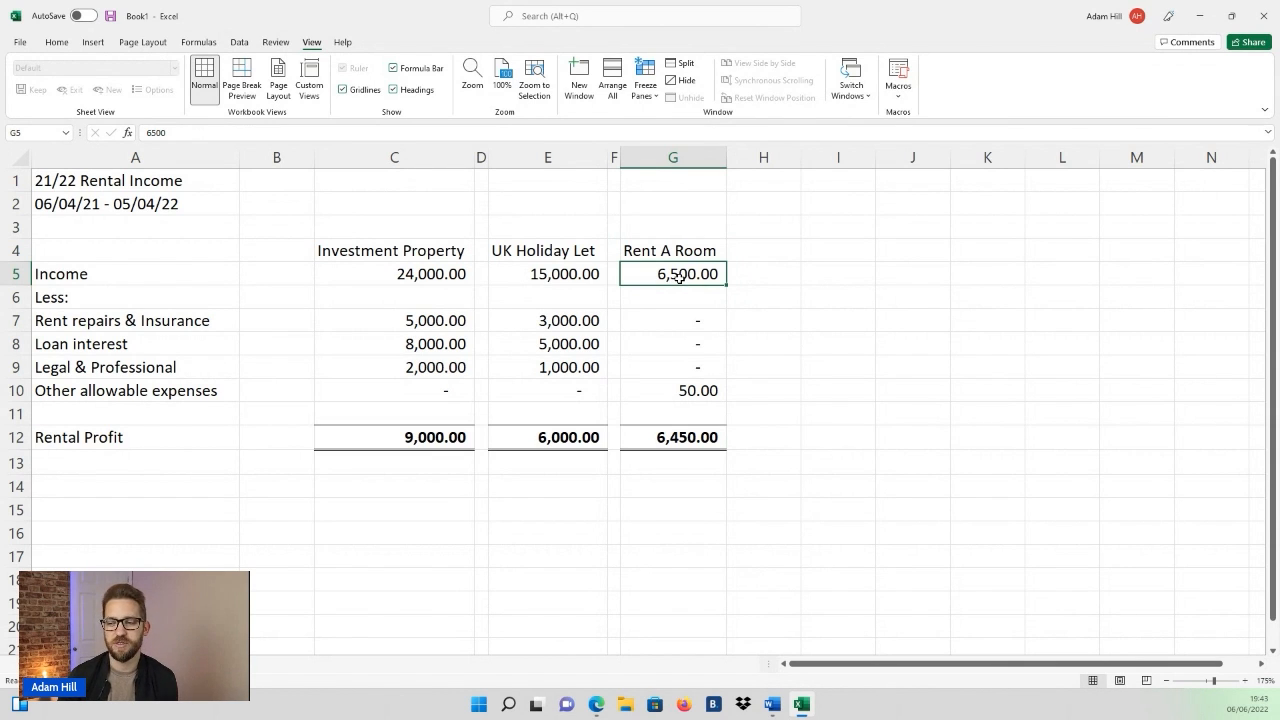
key(alt+Tab)
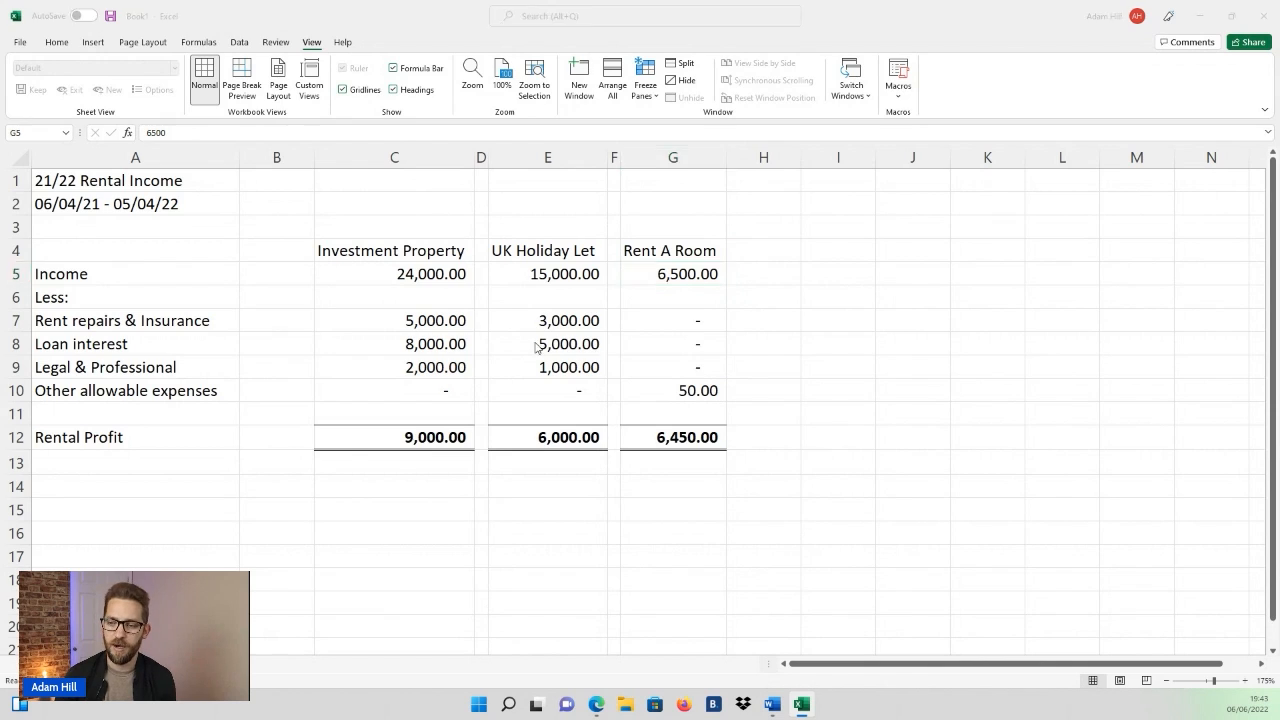
drag(405, 276, 318, 276)
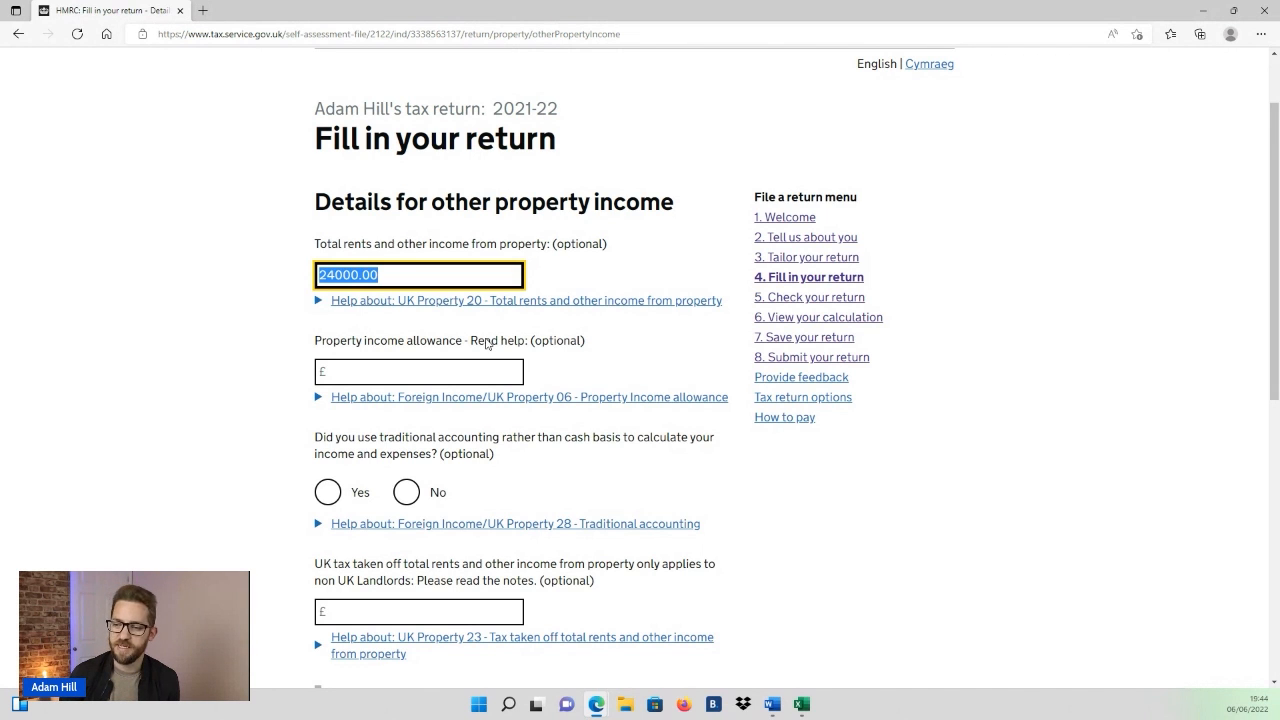
key(Tab)
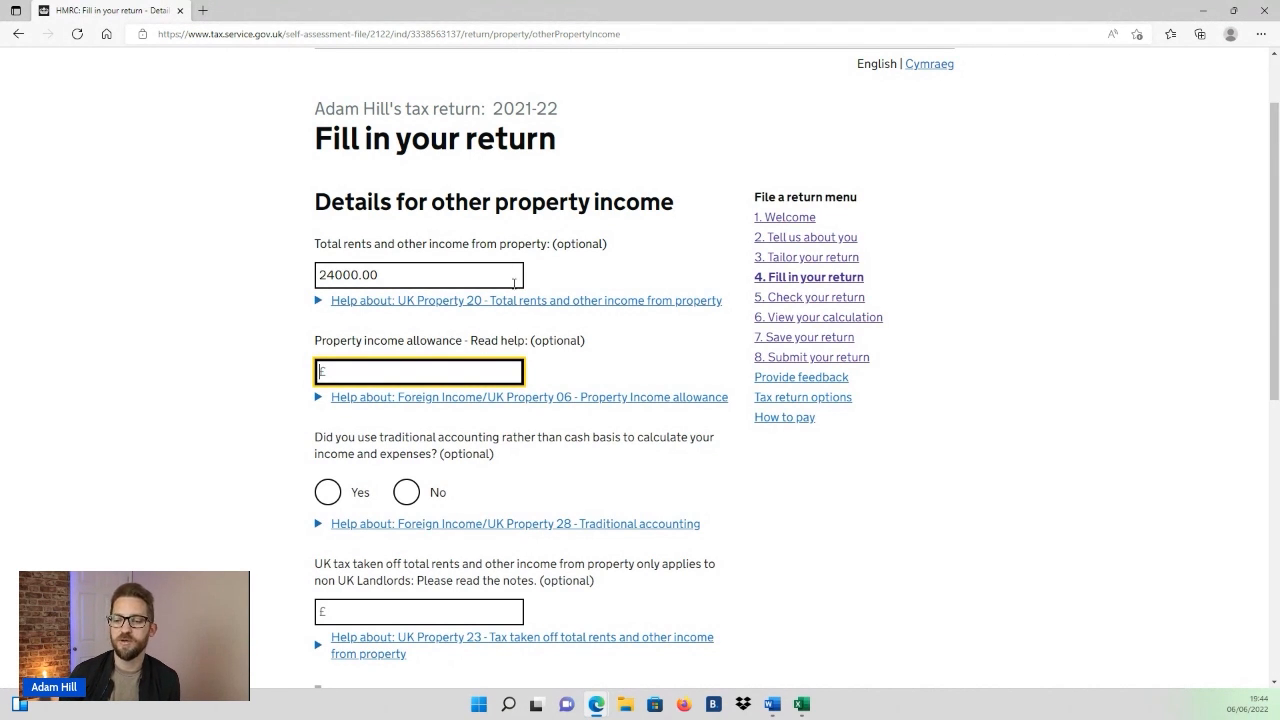
key(alt+Tab)
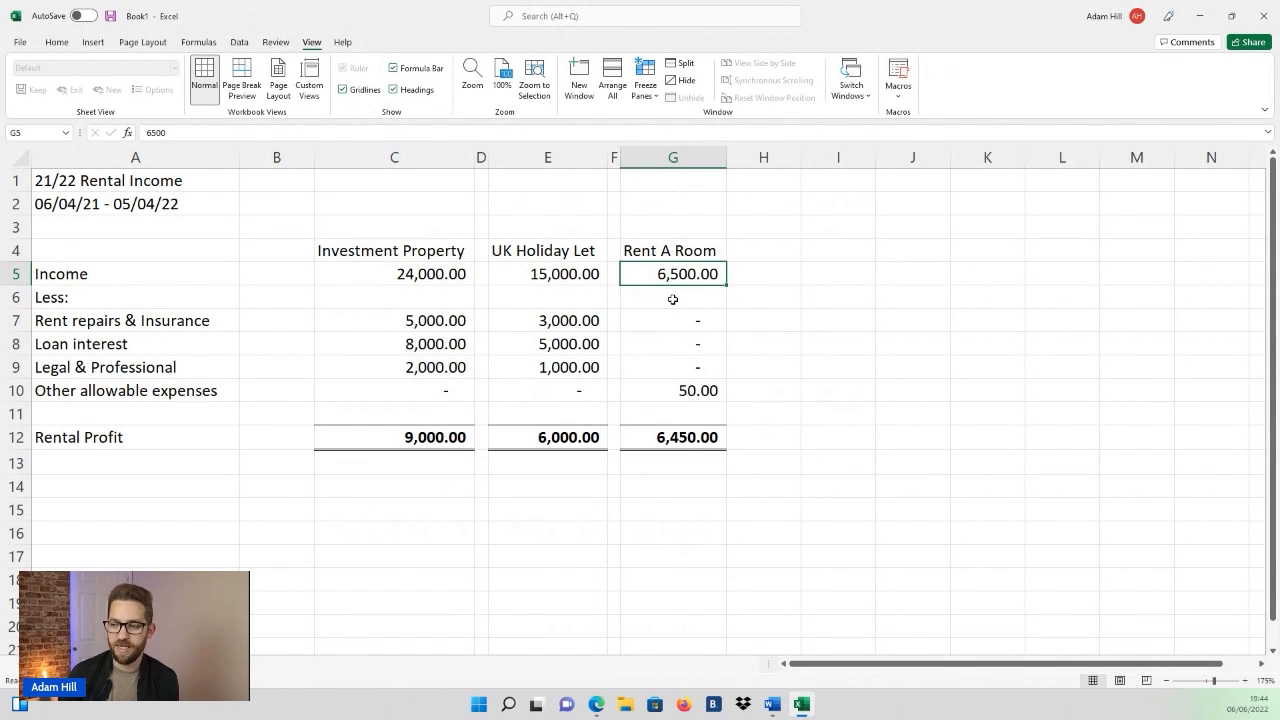
key(alt+Tab)
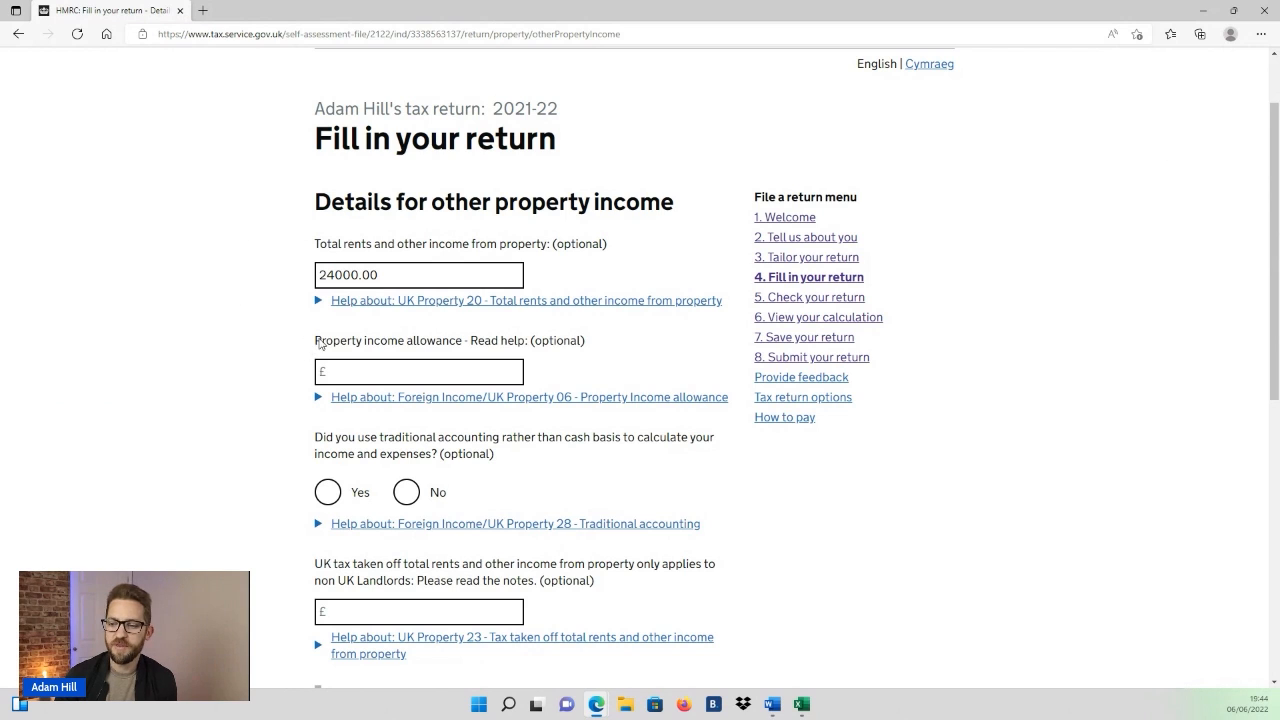
Review the property income allowance field against the Investment Property's repairs, loan interest and legal expenses in Excel.
drag(315, 341, 463, 346)
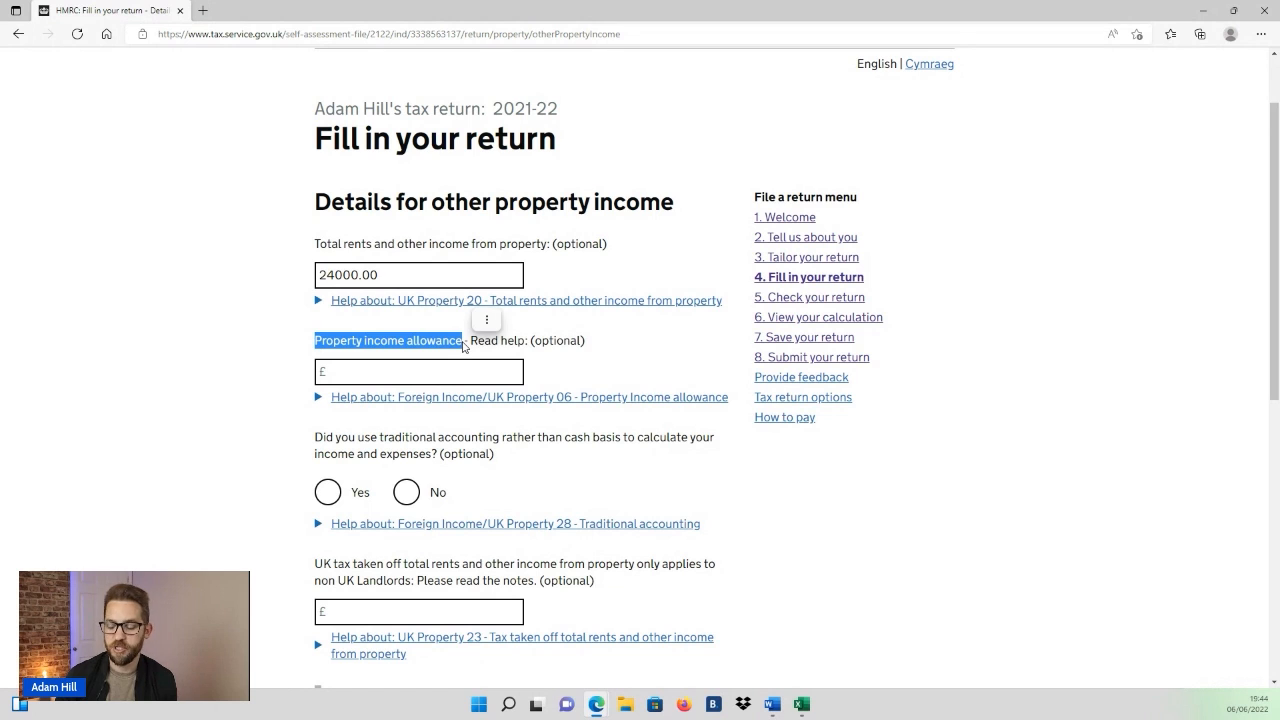
key(alt+Tab)
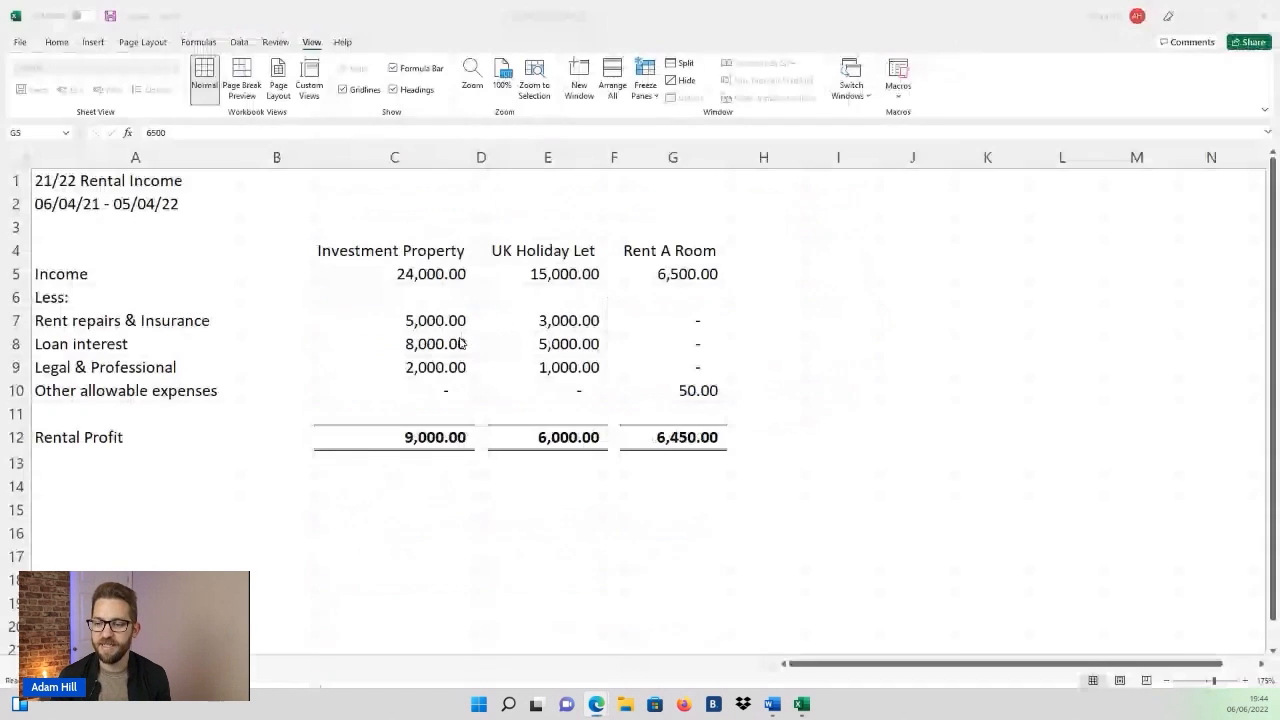
drag(424, 322, 429, 362)
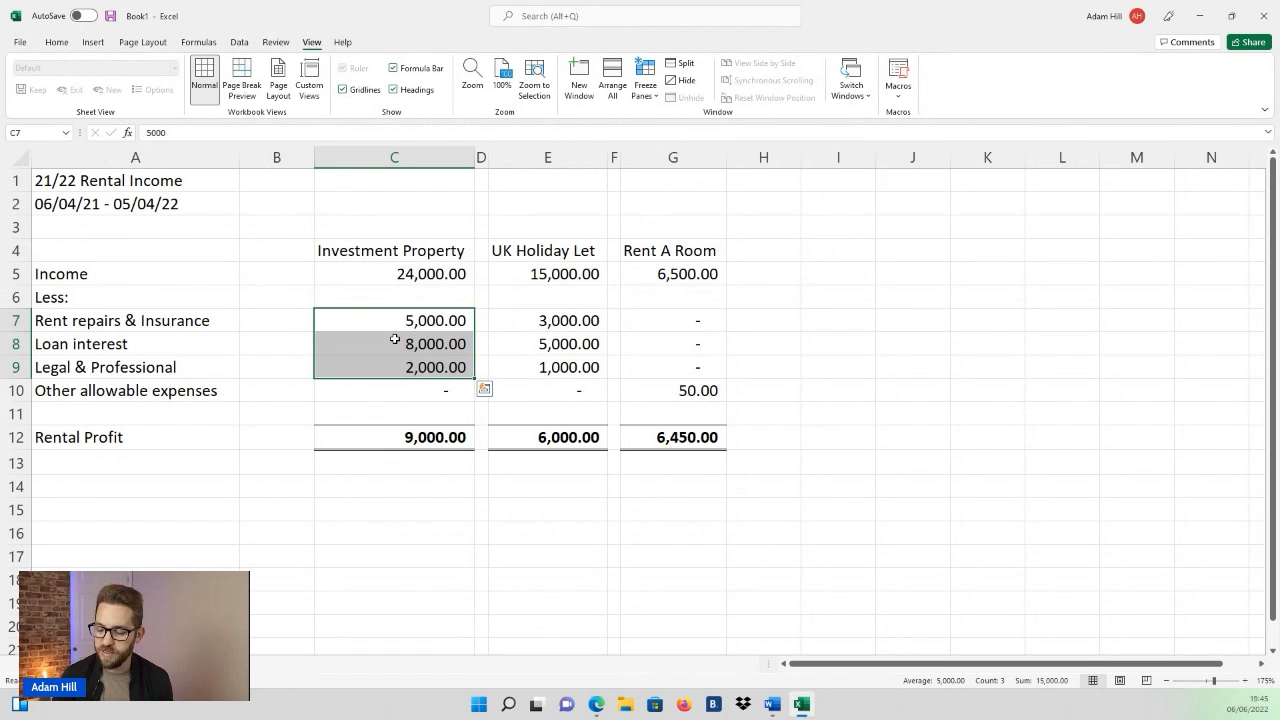
key(alt+Tab)
click(320, 345)
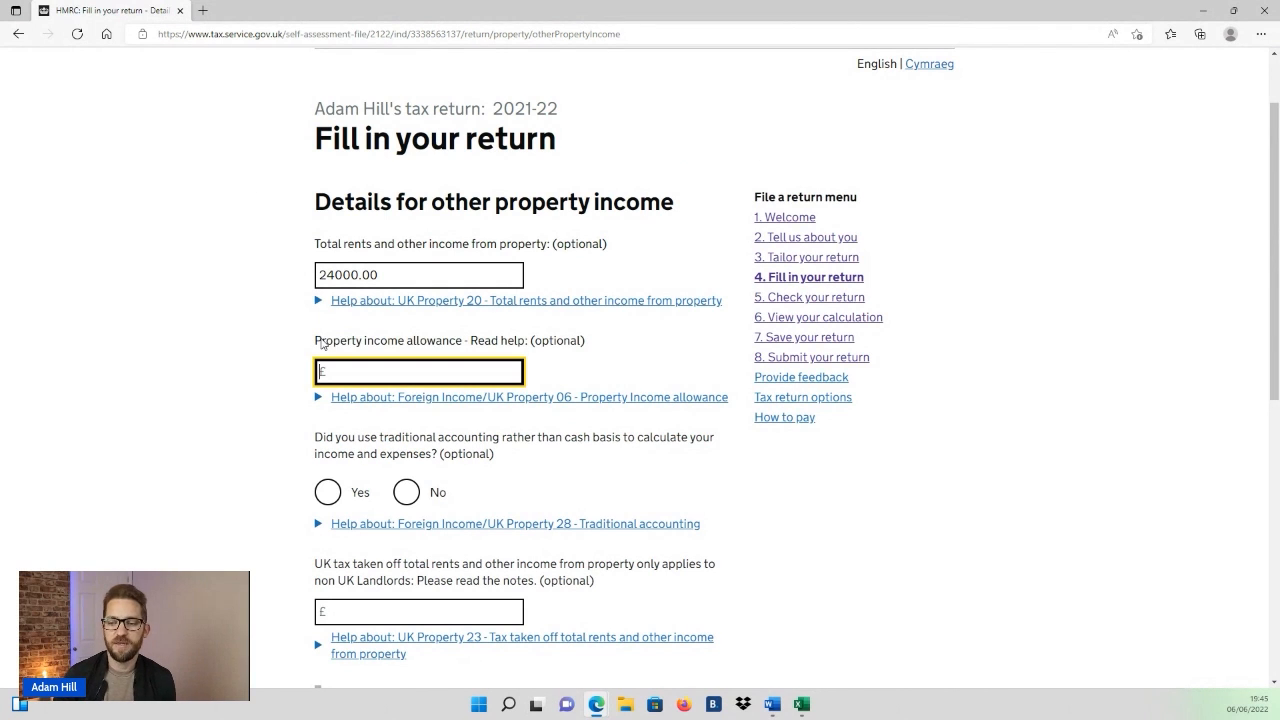
drag(317, 344, 463, 343)
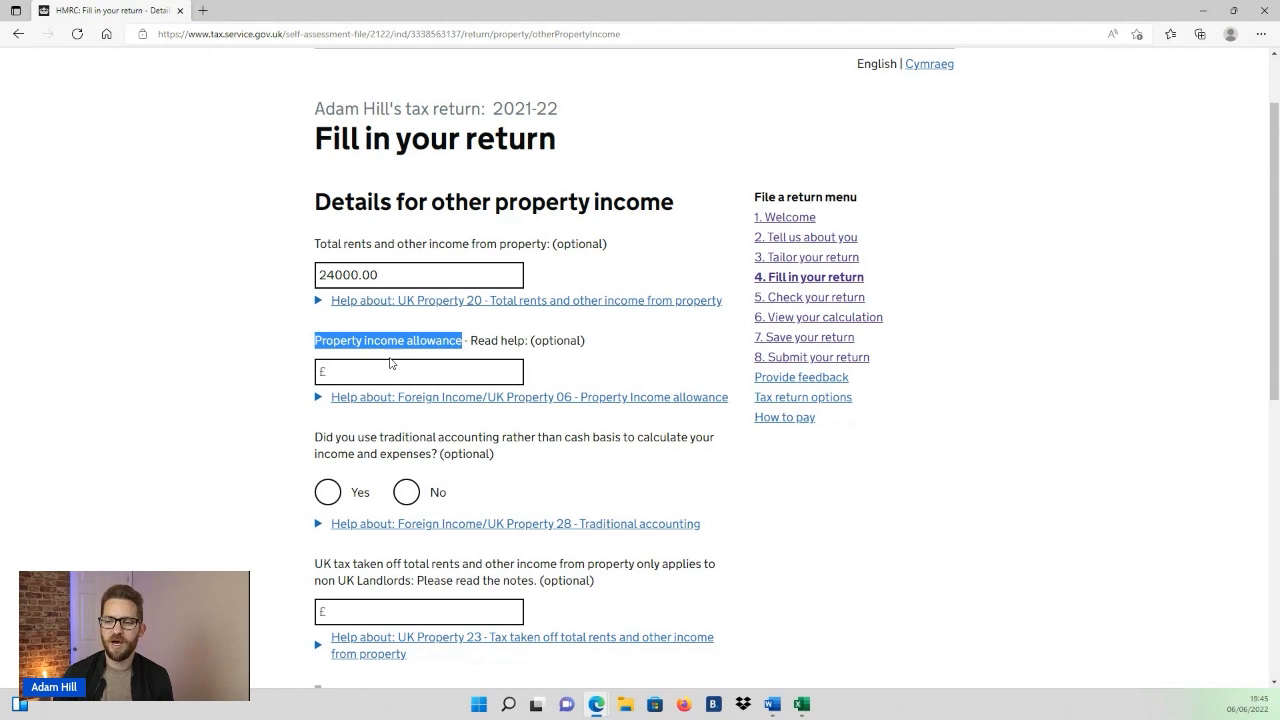
click(457, 346)
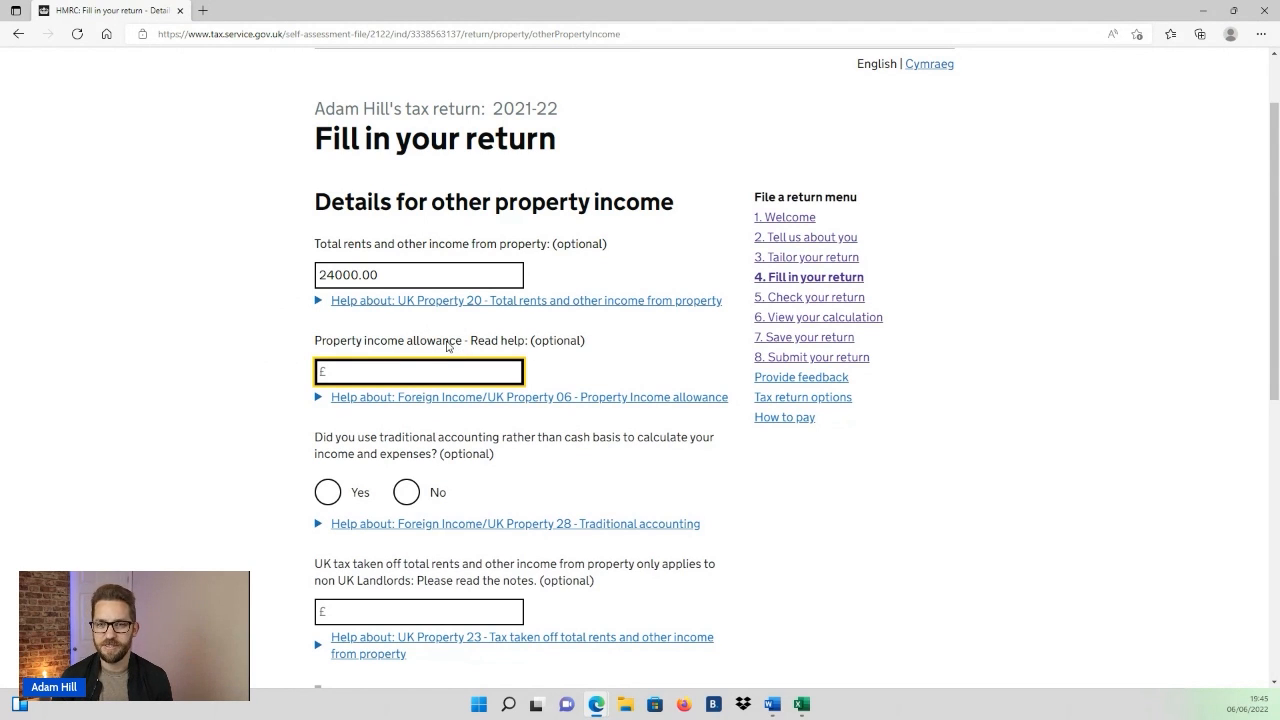
click(380, 371)
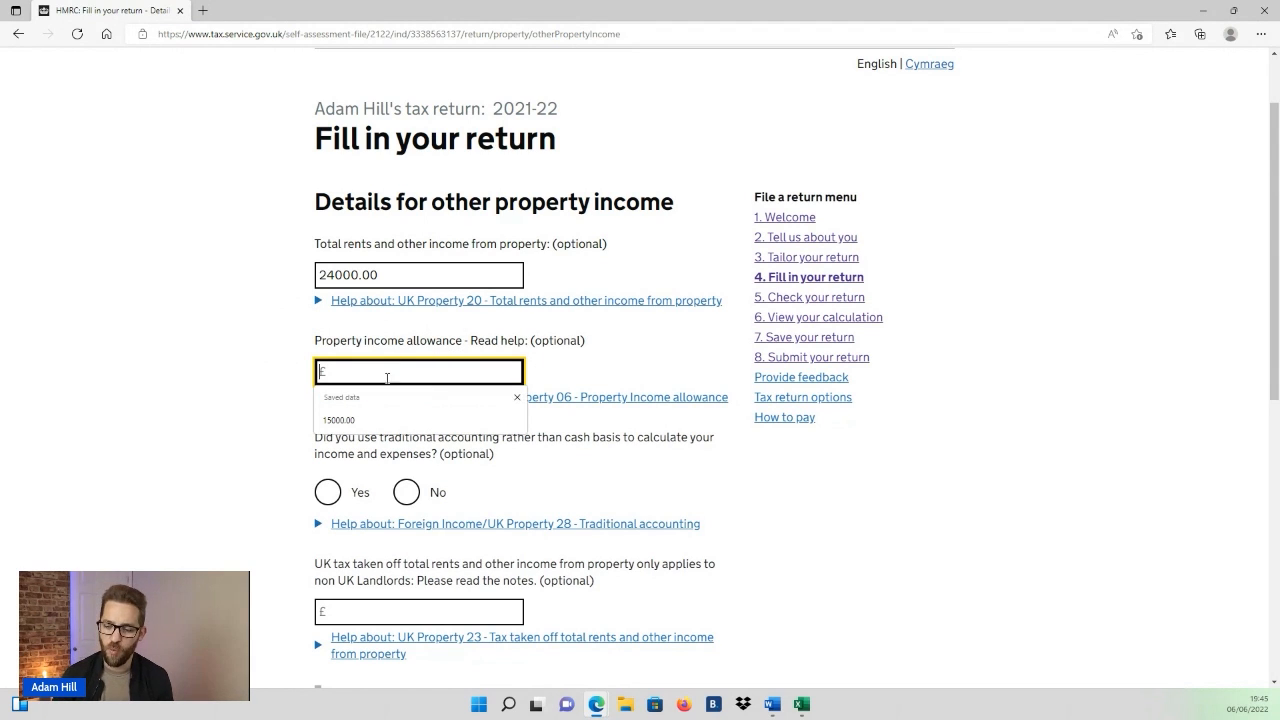
click(628, 362)
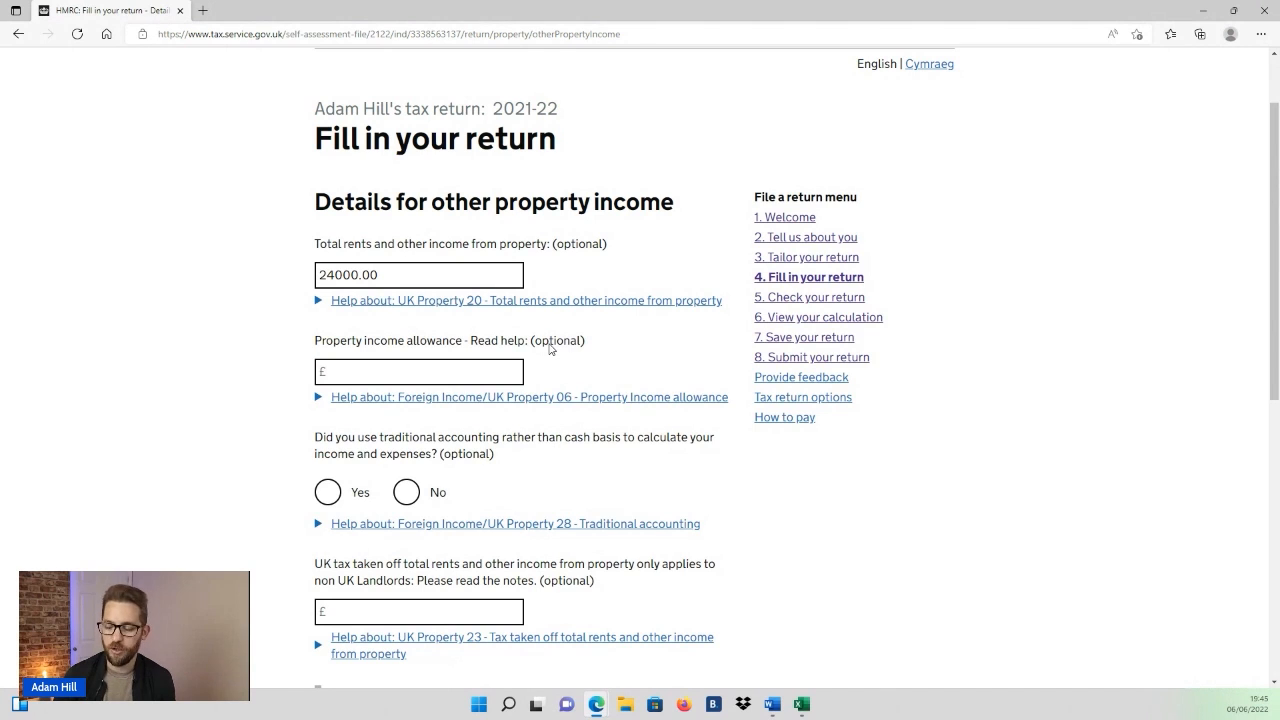
key(alt+Tab)
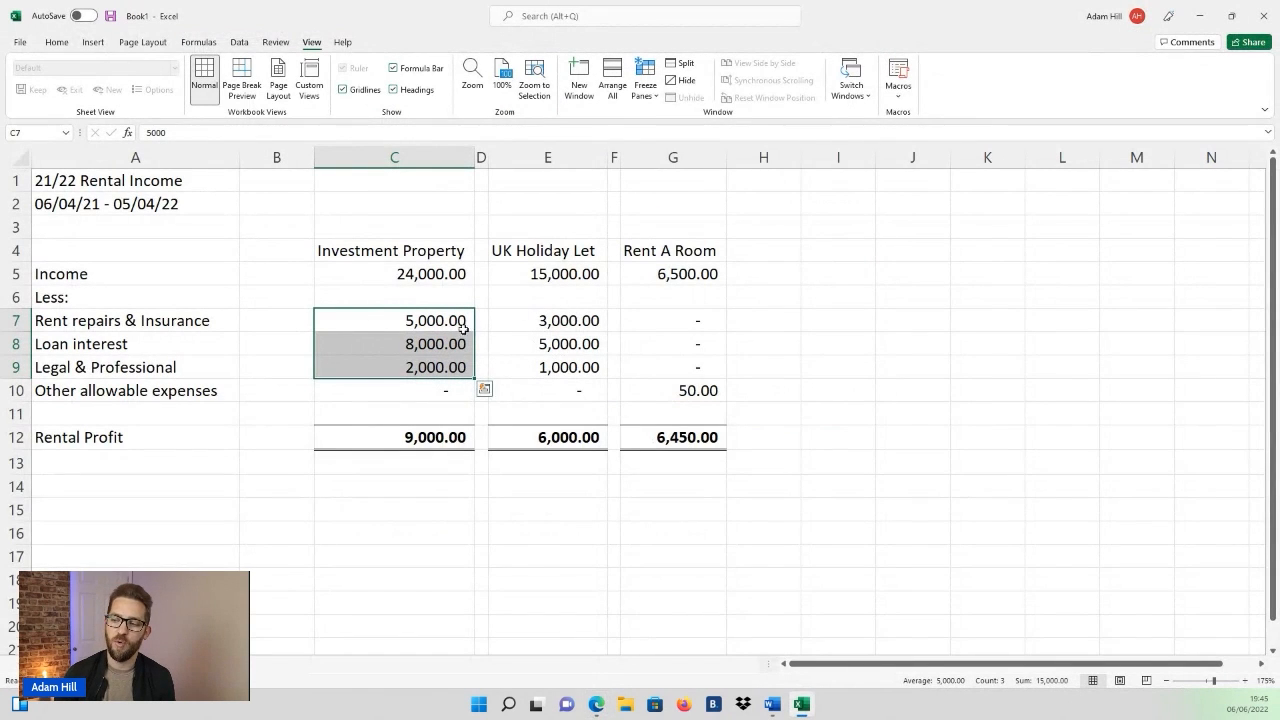
Back in the tax return, answer No to using traditional accounting rather than cash basis.
key(alt+Tab)
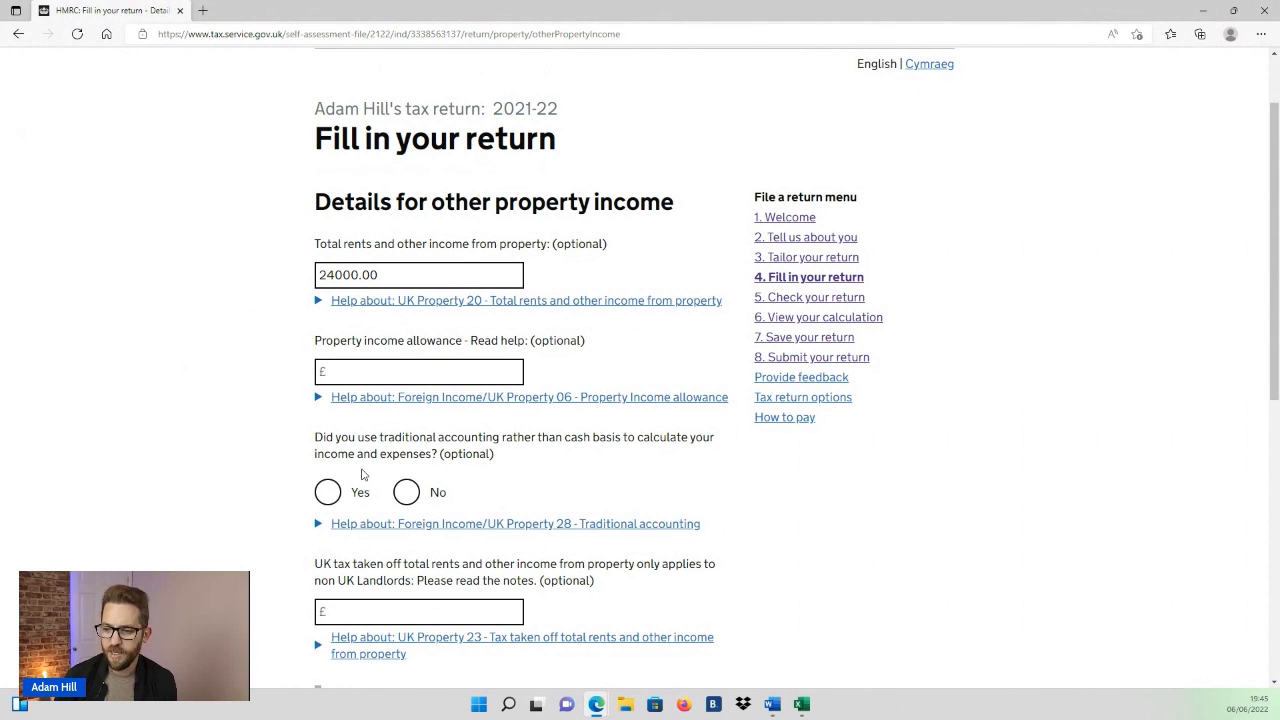
scroll(363, 474, down, 2)
click(407, 305)
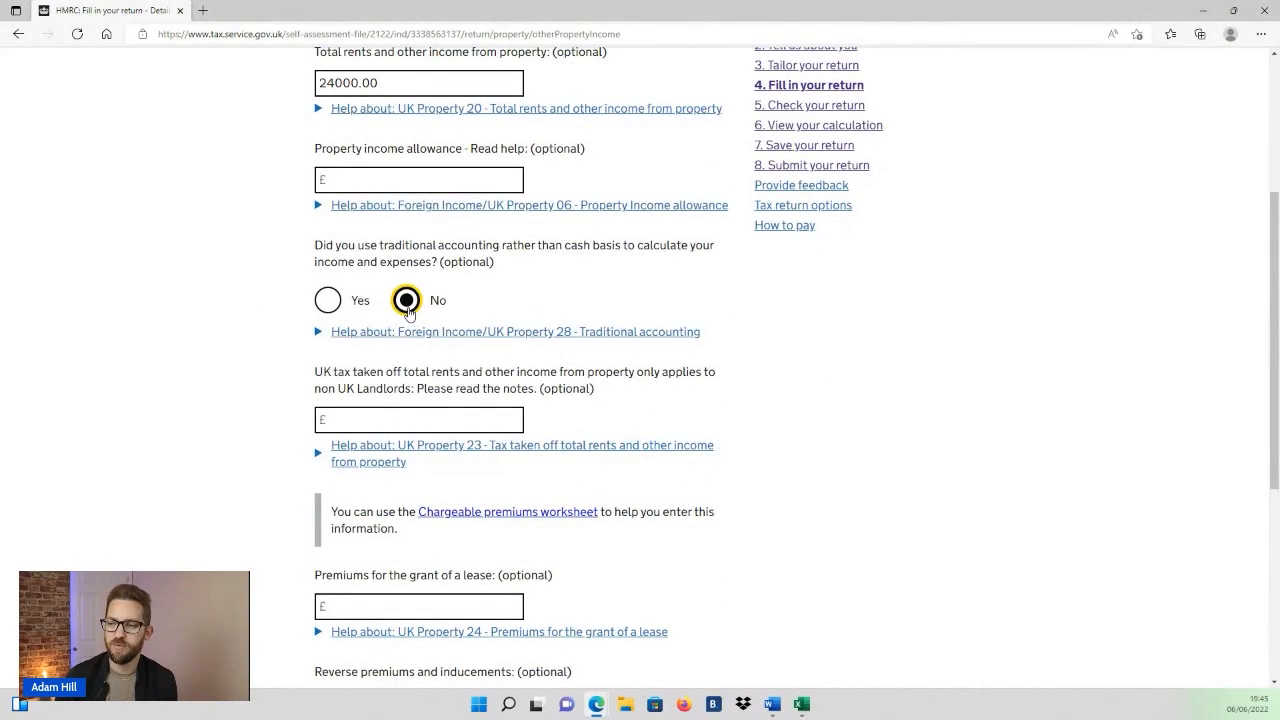
Review the optional fields for UK tax taken off rents, premiums for the grant of a lease, and reverse premiums and inducements.
scroll(285, 353, down, 1)
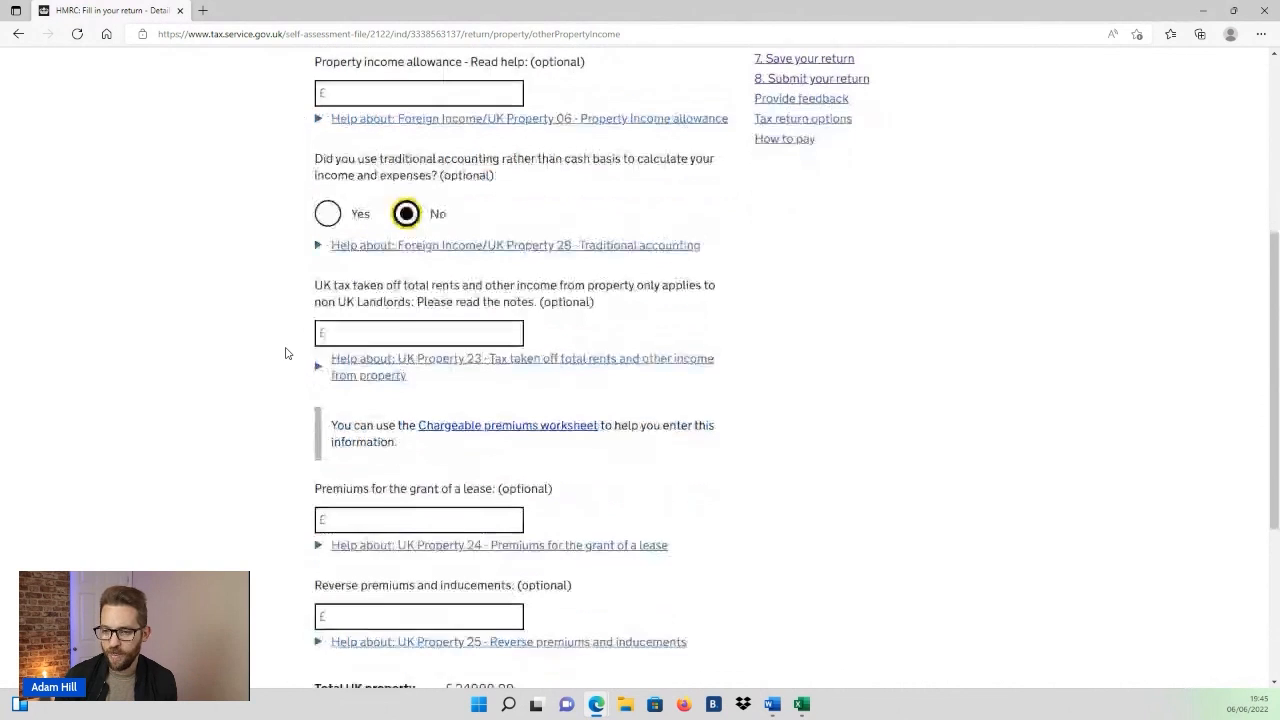
drag(316, 276, 592, 292)
click(522, 298)
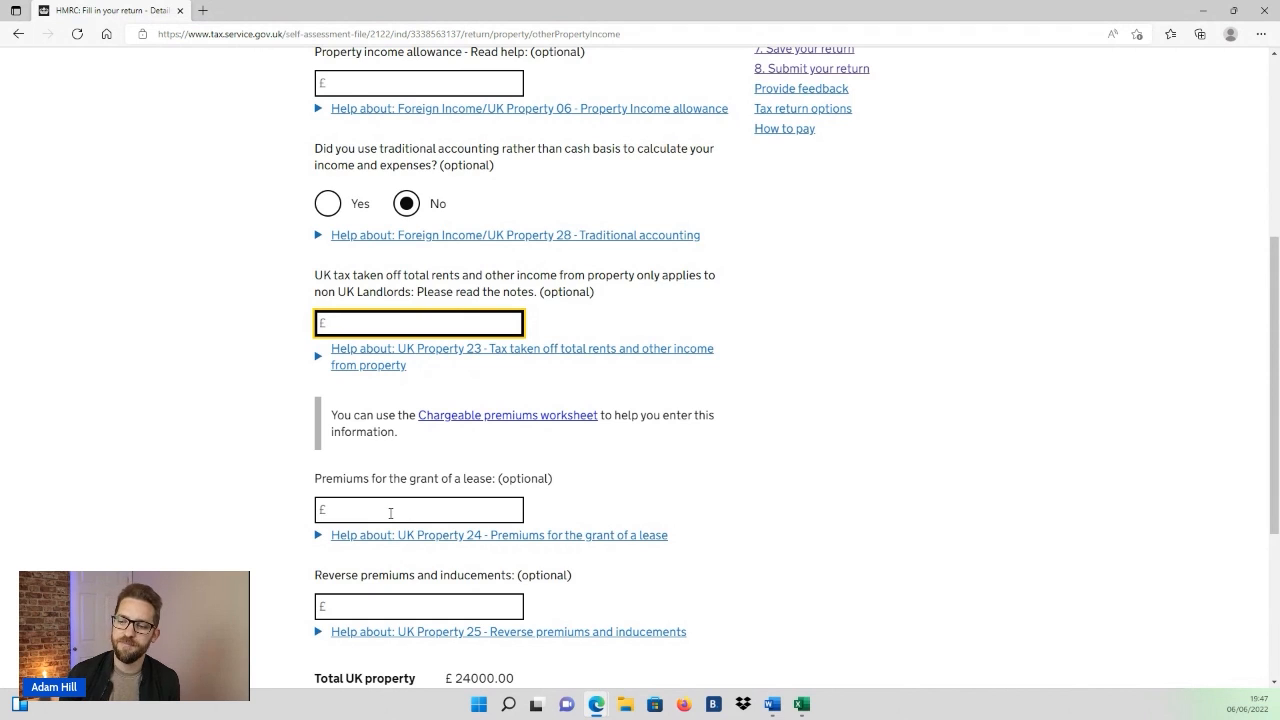
scroll(391, 514, down, 2)
click(402, 313)
click(386, 423)
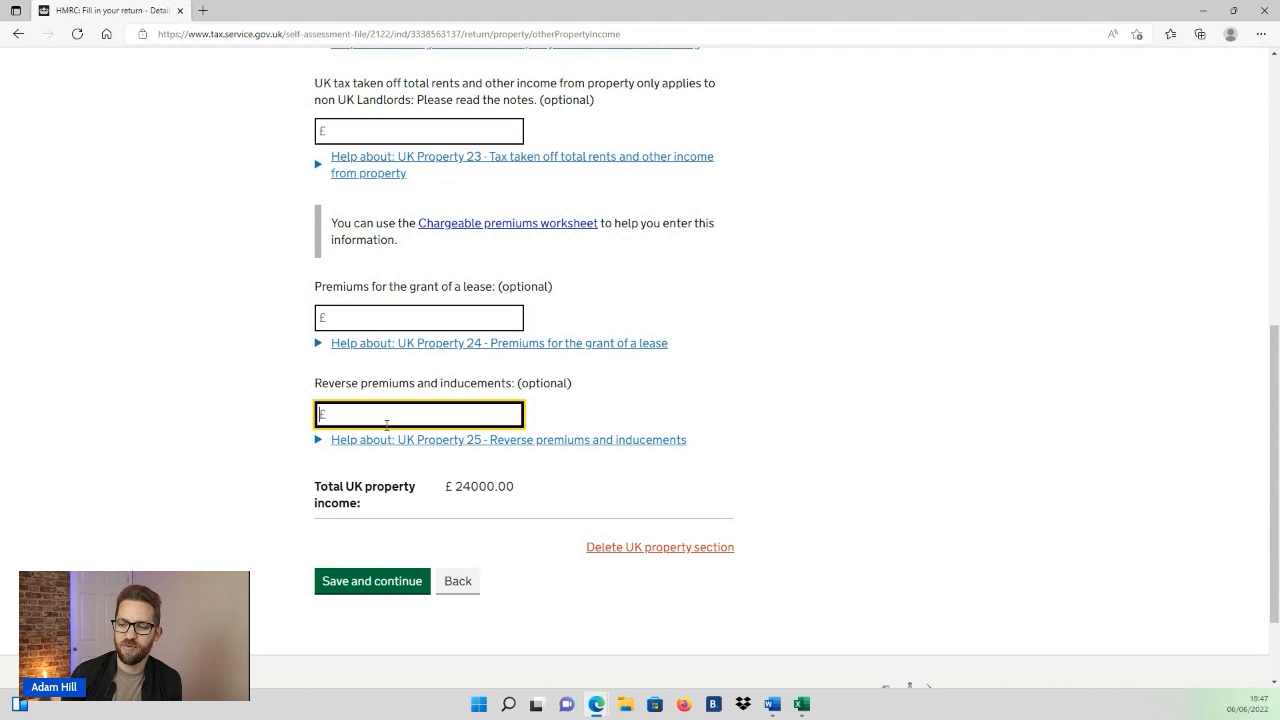
Switch to Excel and review the Investment Property, UK Holiday Let and Rent A Room columns, returning to the tax return.
key(alt+Tab)
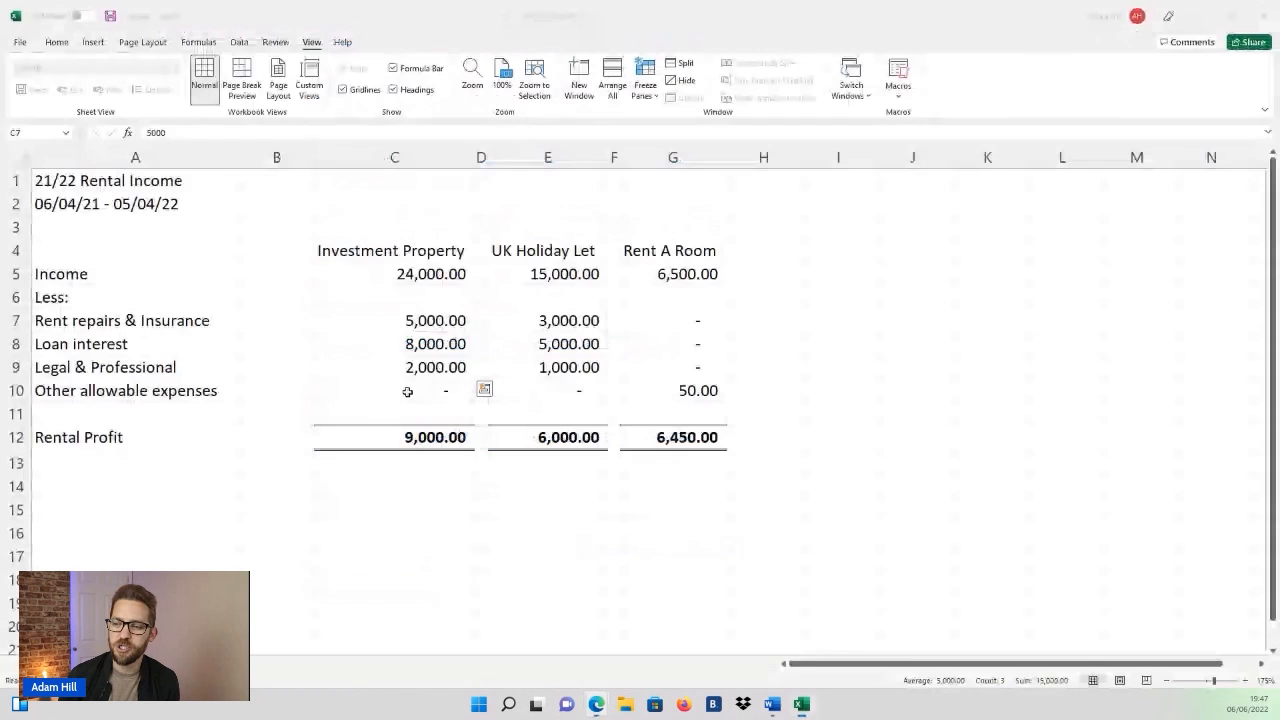
click(395, 158)
click(535, 159)
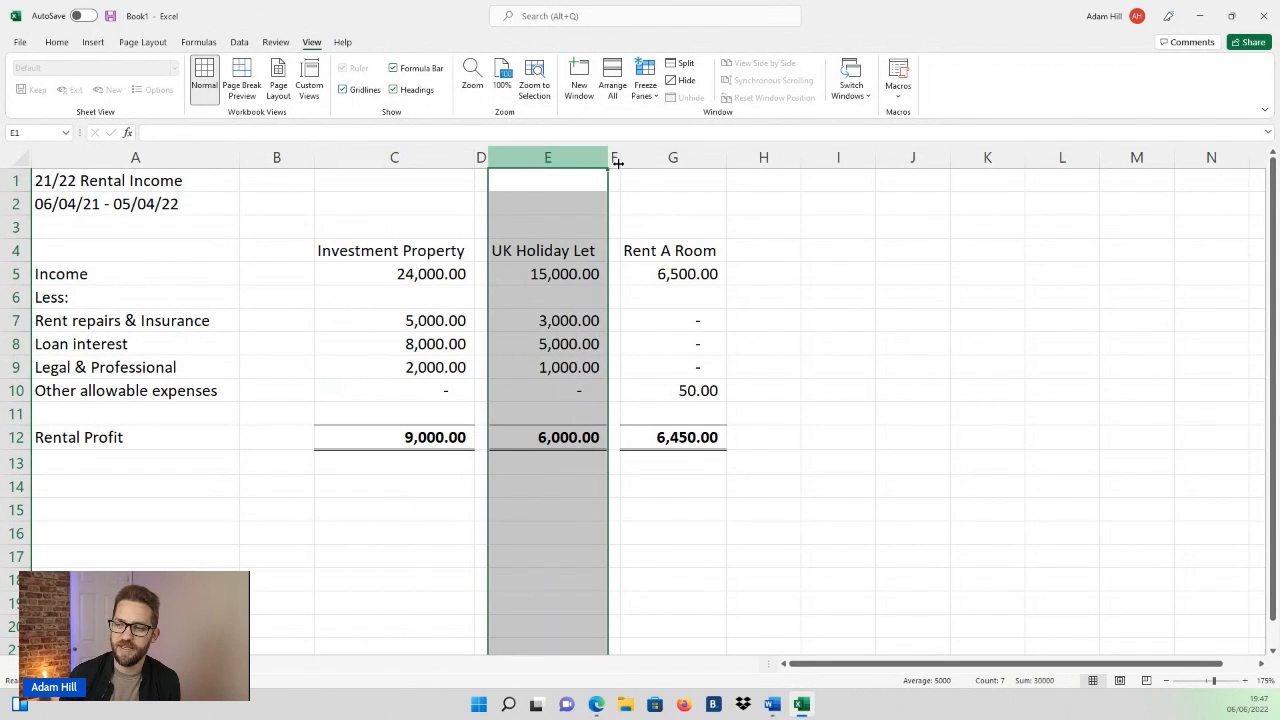
click(672, 159)
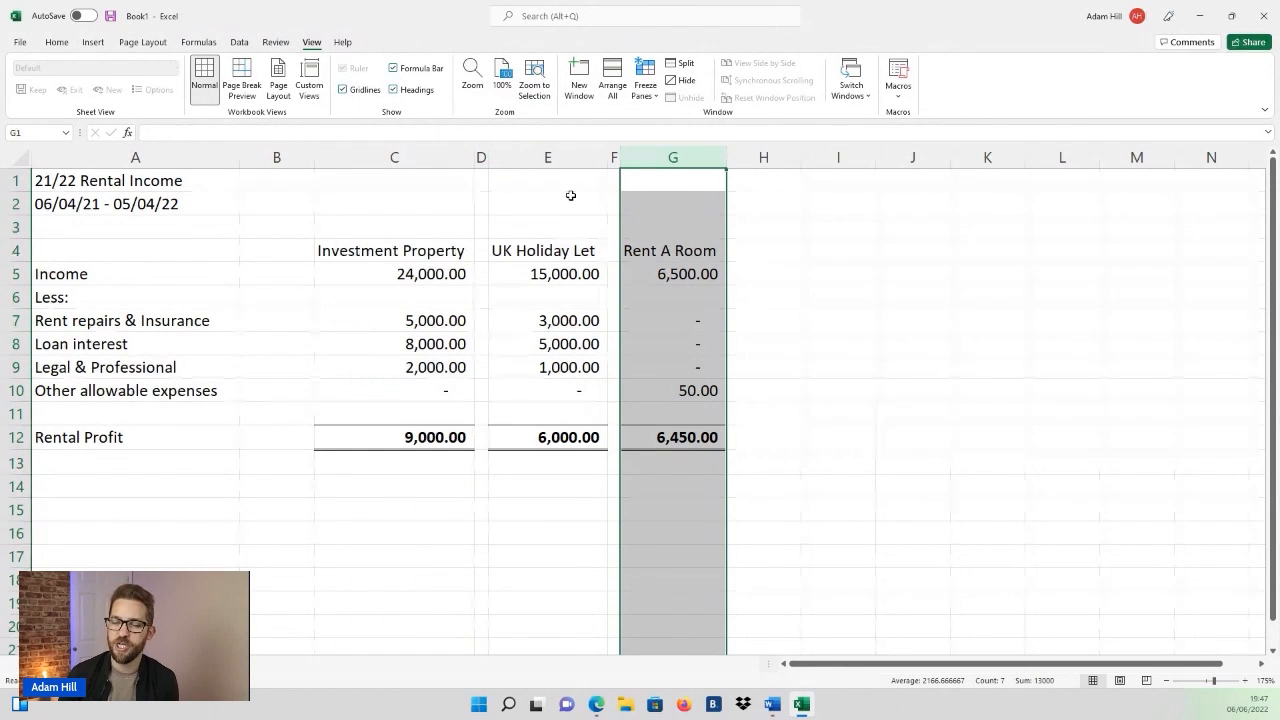
key(alt+Tab)
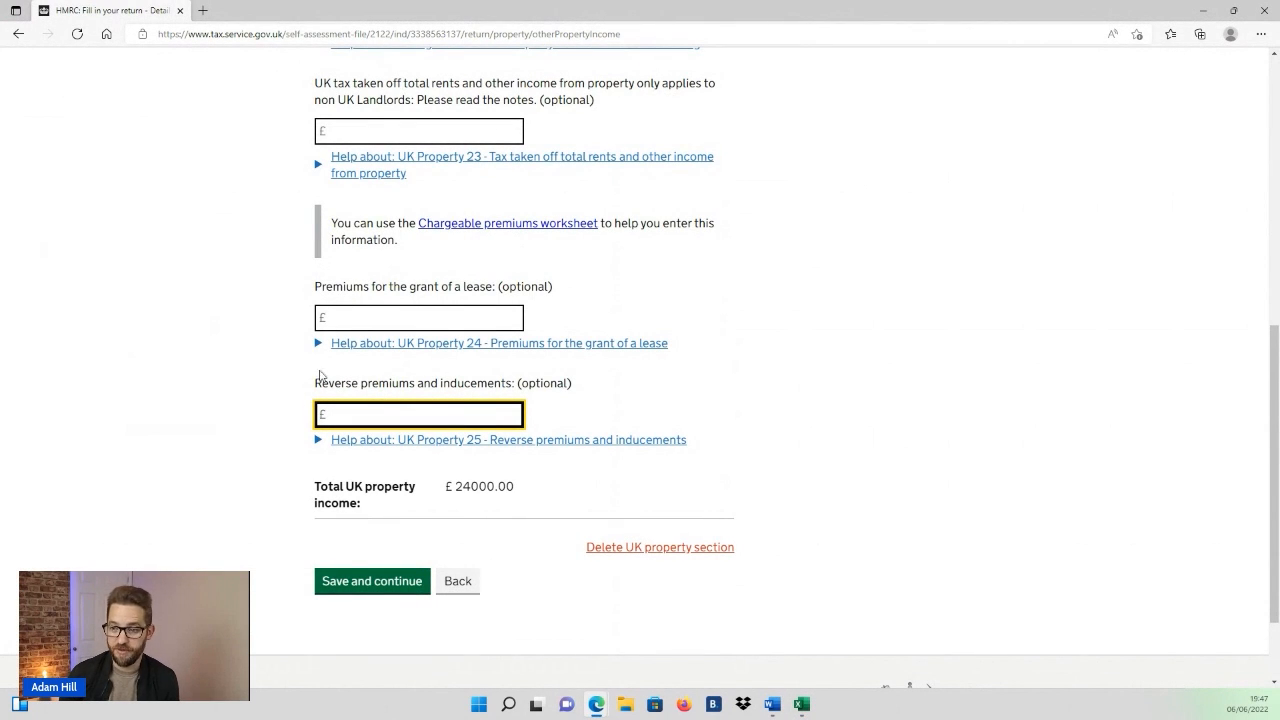
Review the optional fields for premiums for the grant of a lease and for reverse premiums and inducements.
click(386, 315)
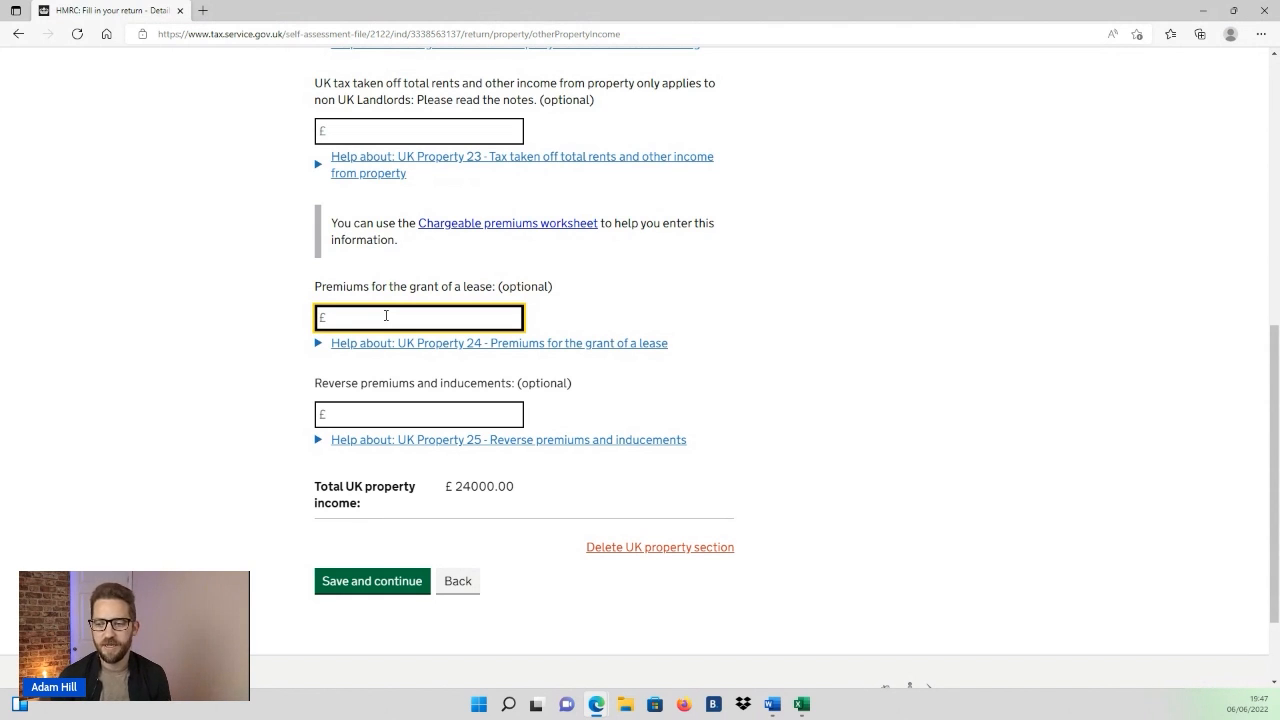
click(396, 416)
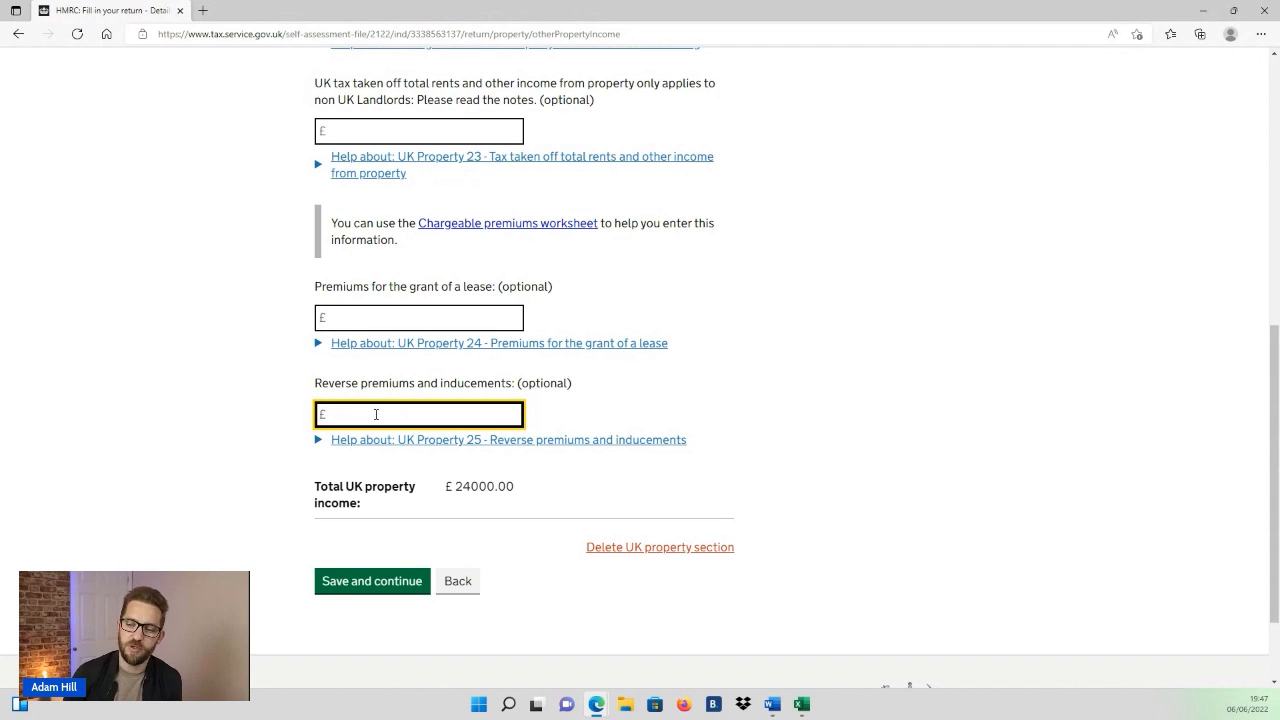
click(405, 317)
click(402, 411)
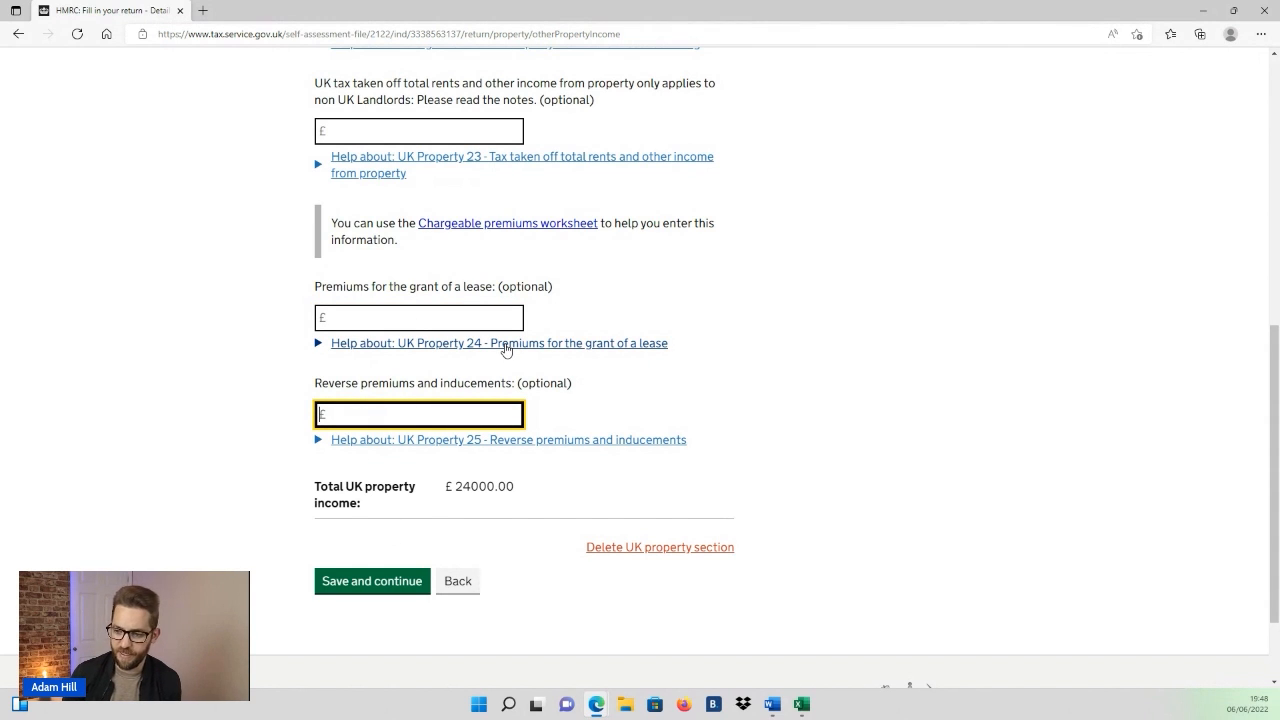
Check the total UK property income against the Investment Property figures in Excel, and save the income page to continue.
scroll(506, 348, down, 2)
drag(306, 393, 521, 391)
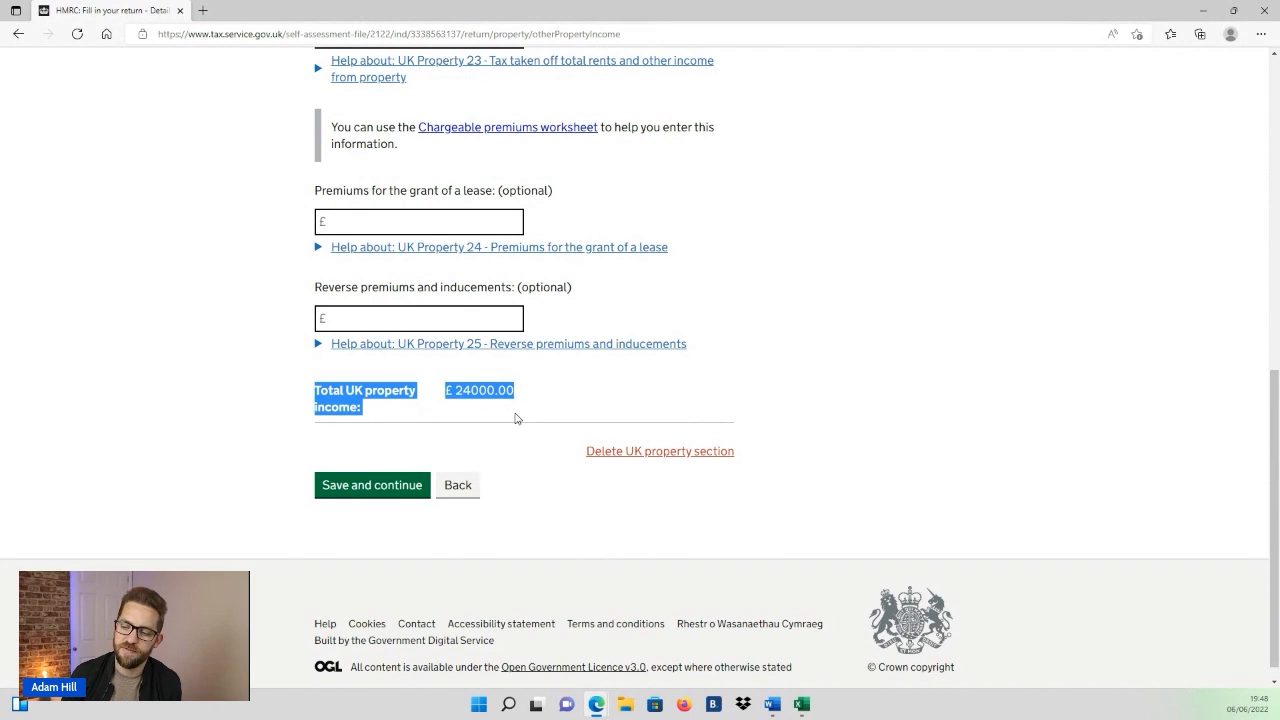
click(517, 418)
key(alt+Tab)
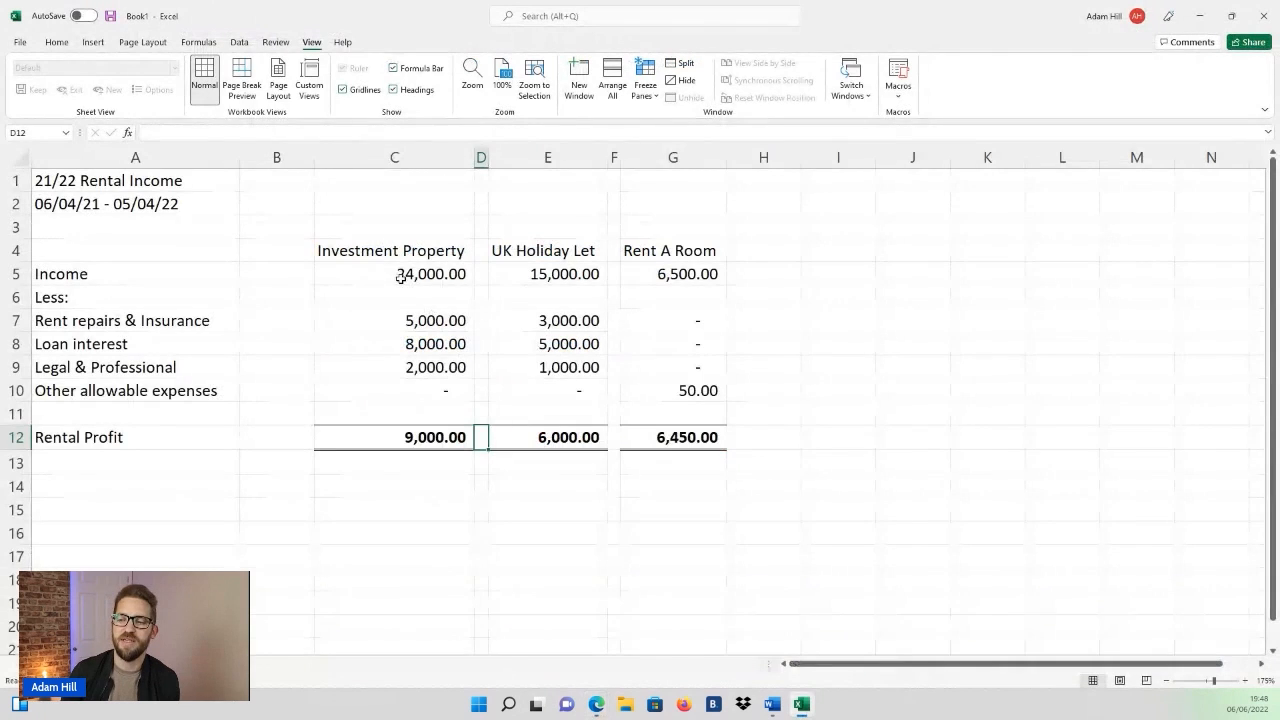
click(400, 278)
drag(422, 318, 425, 370)
click(398, 394)
key(alt+Tab)
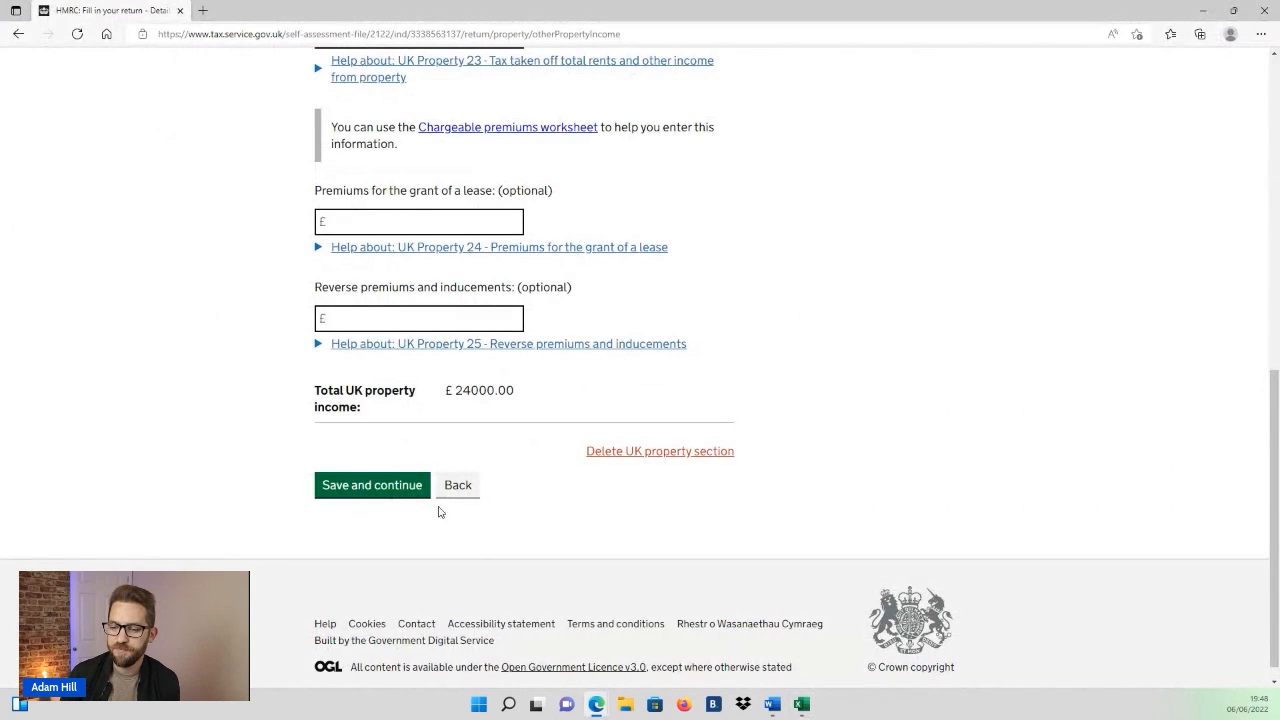
click(403, 490)
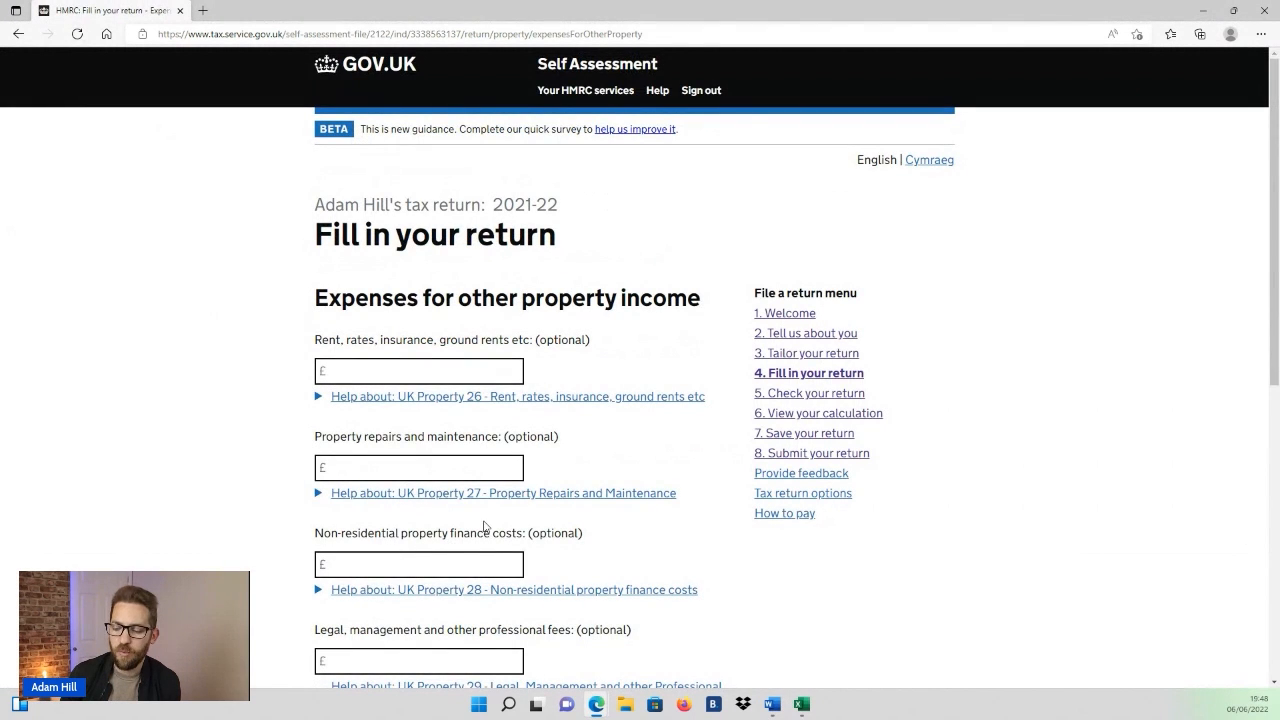
Look up the Investment Property's repairs and insurance cost in Excel and enter 5000 for rent, rates, insurance and ground rents.
click(440, 370)
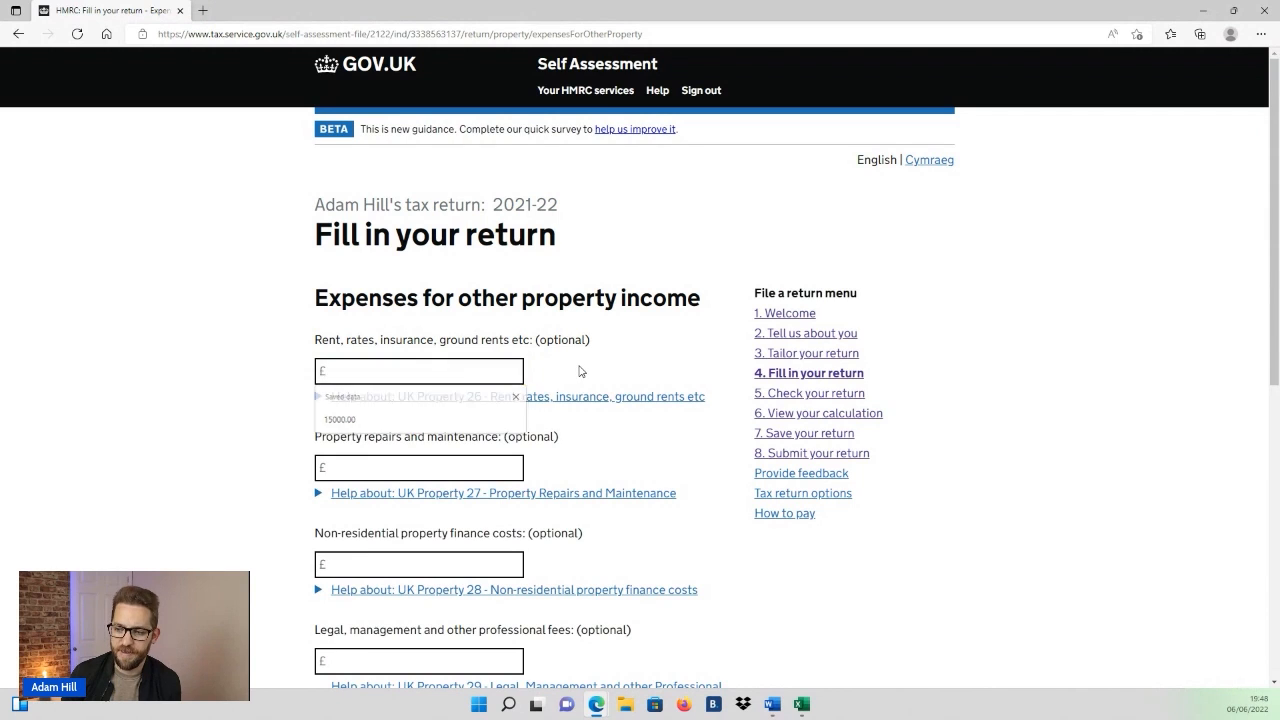
key(alt+Tab)
click(448, 318)
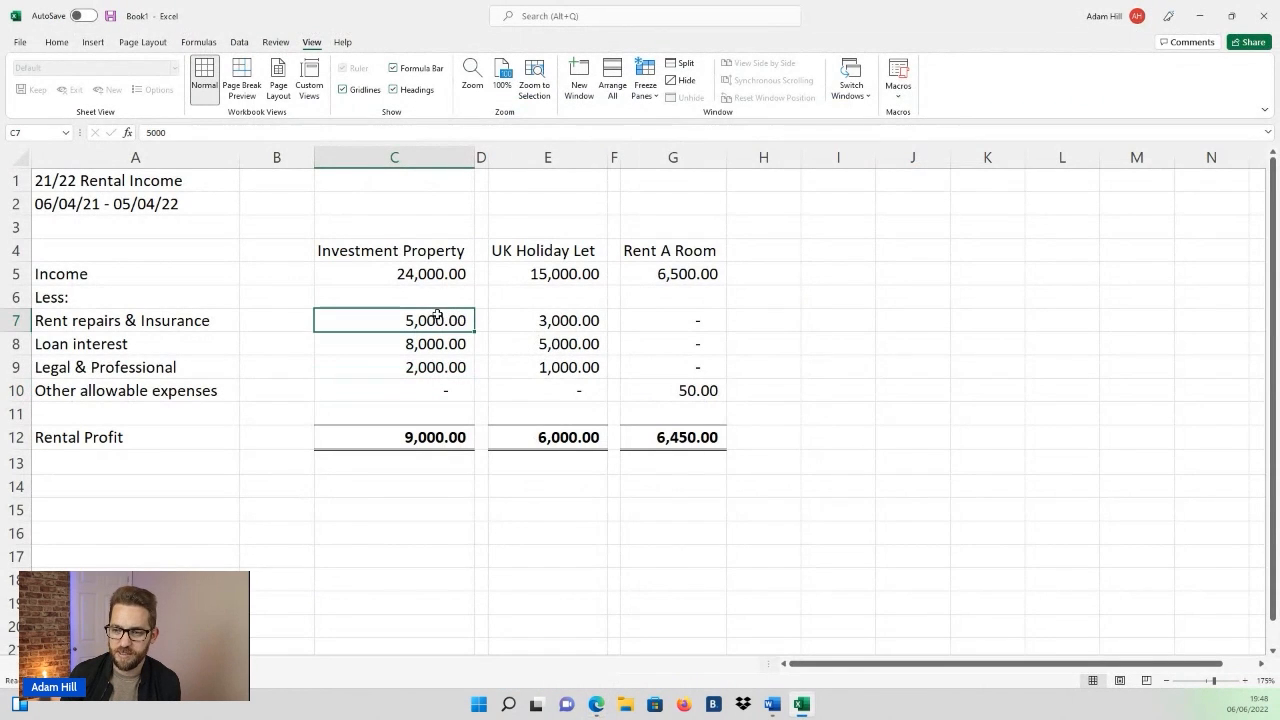
key(alt+Tab)
click(417, 370)
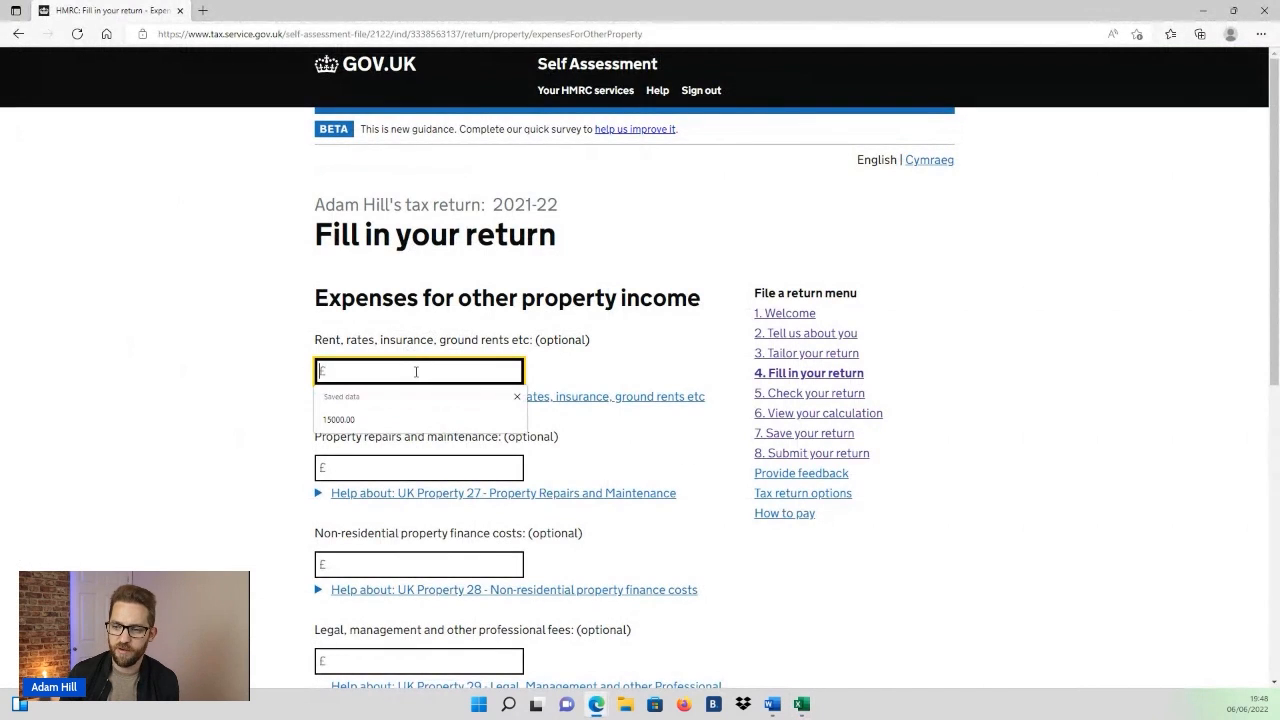
text(5,000)
Compare the Investment Property's loan interest in Excel with the return's non-residential property finance costs field.
key(alt+Tab)
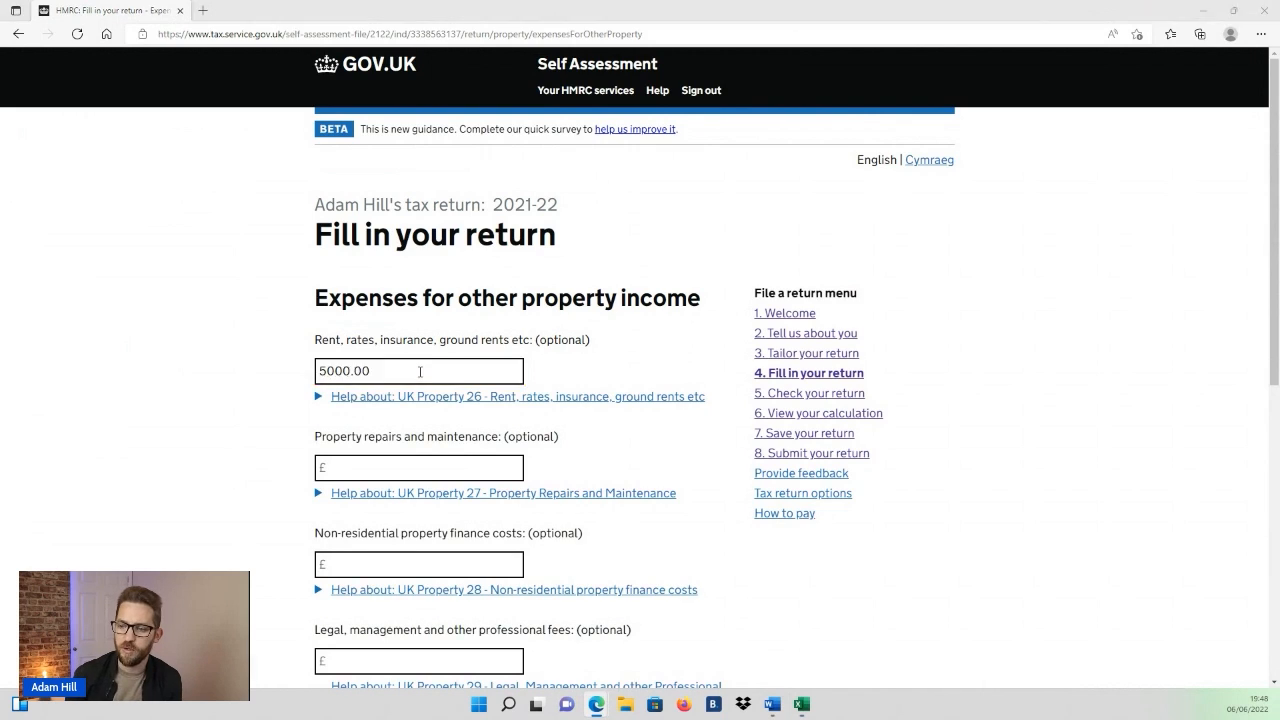
click(422, 344)
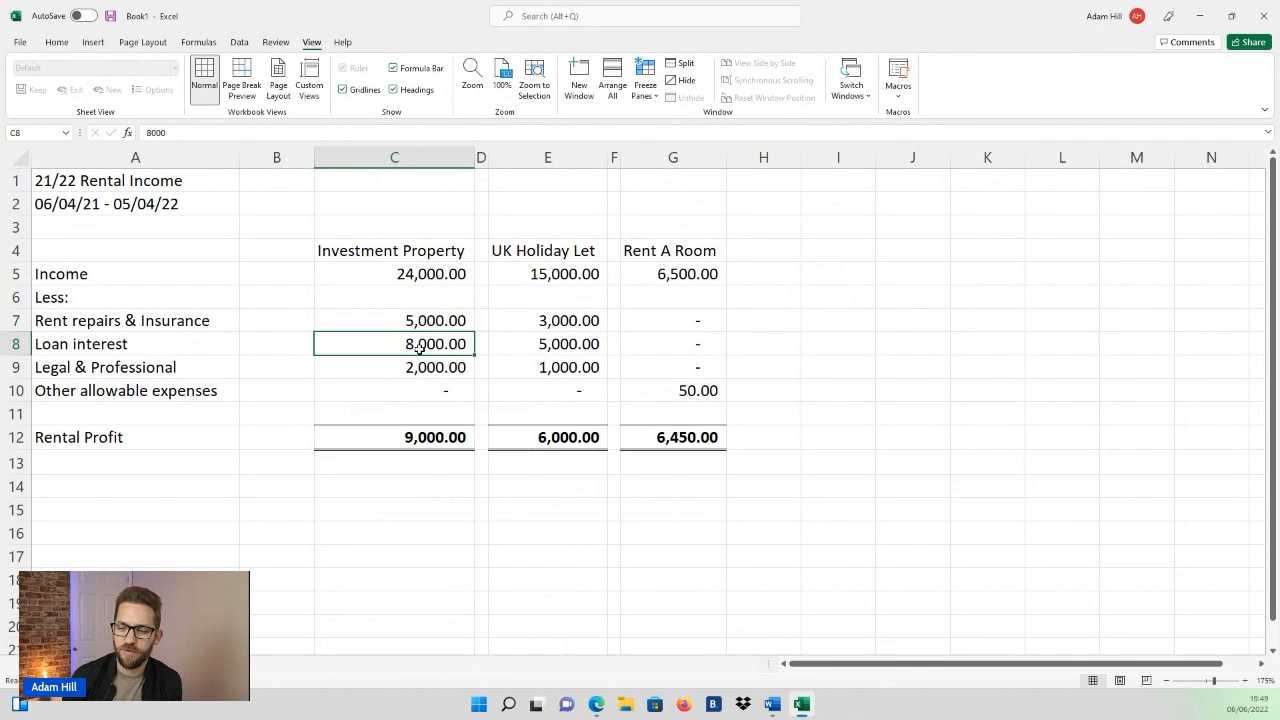
key(alt+Tab)
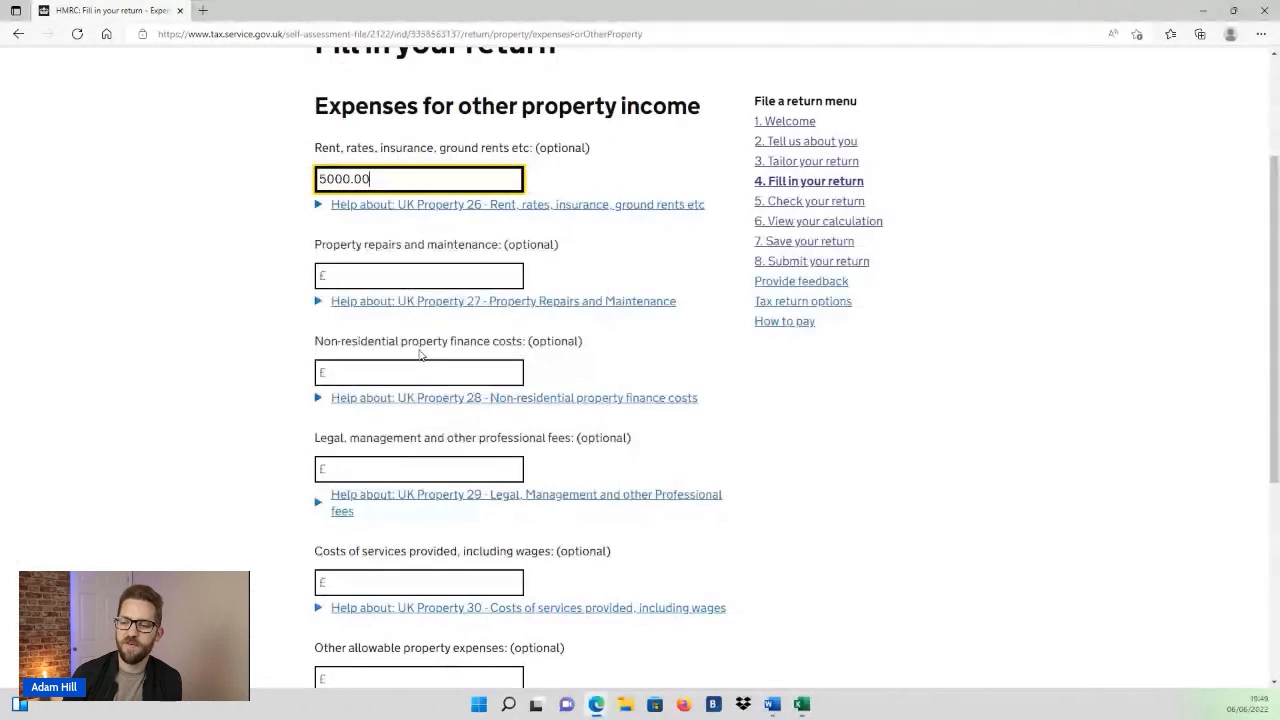
scroll(437, 417, down, 1)
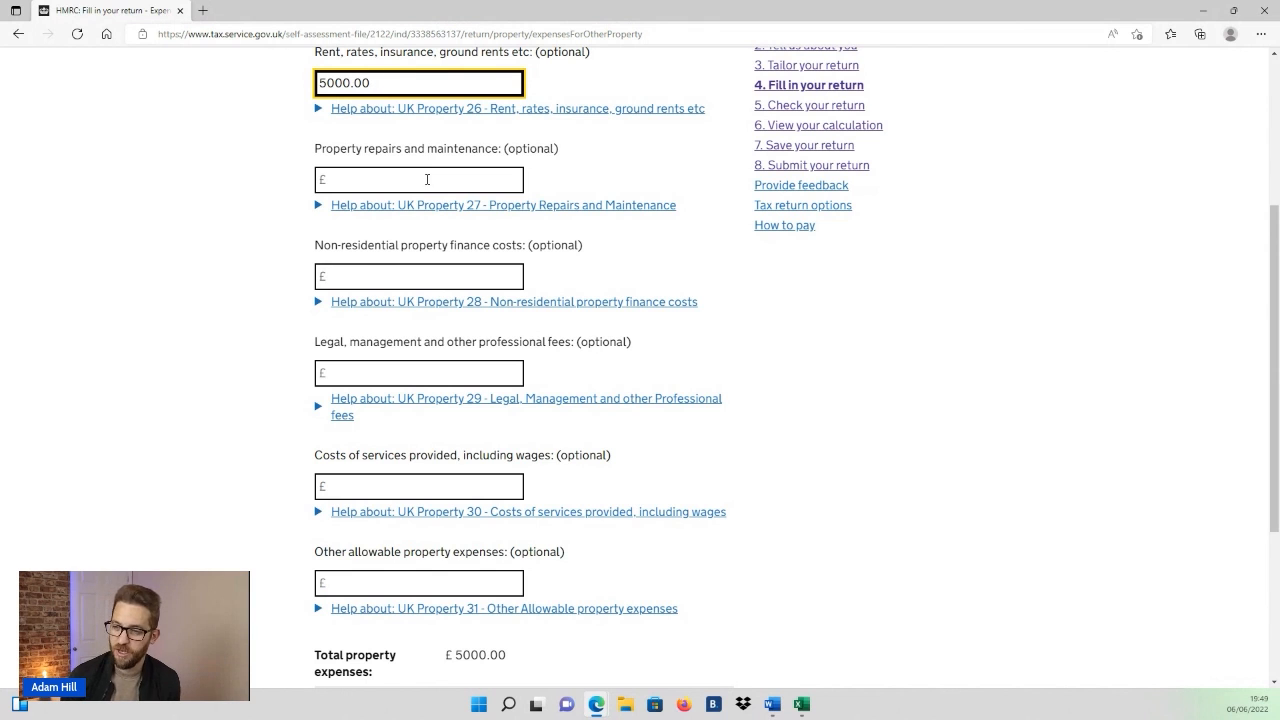
Look up the Investment Property's legal and professional cost in Excel and enter 2000 for legal, management and other professional fees.
key(alt+Tab)
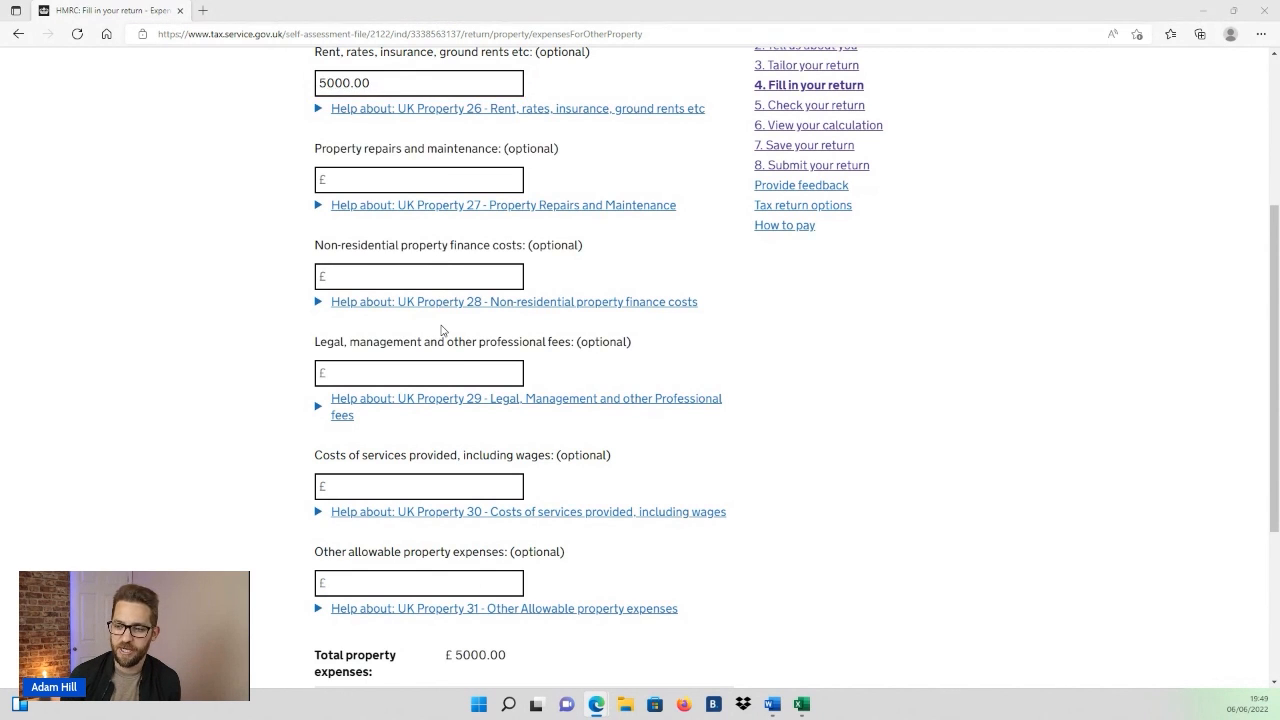
click(421, 367)
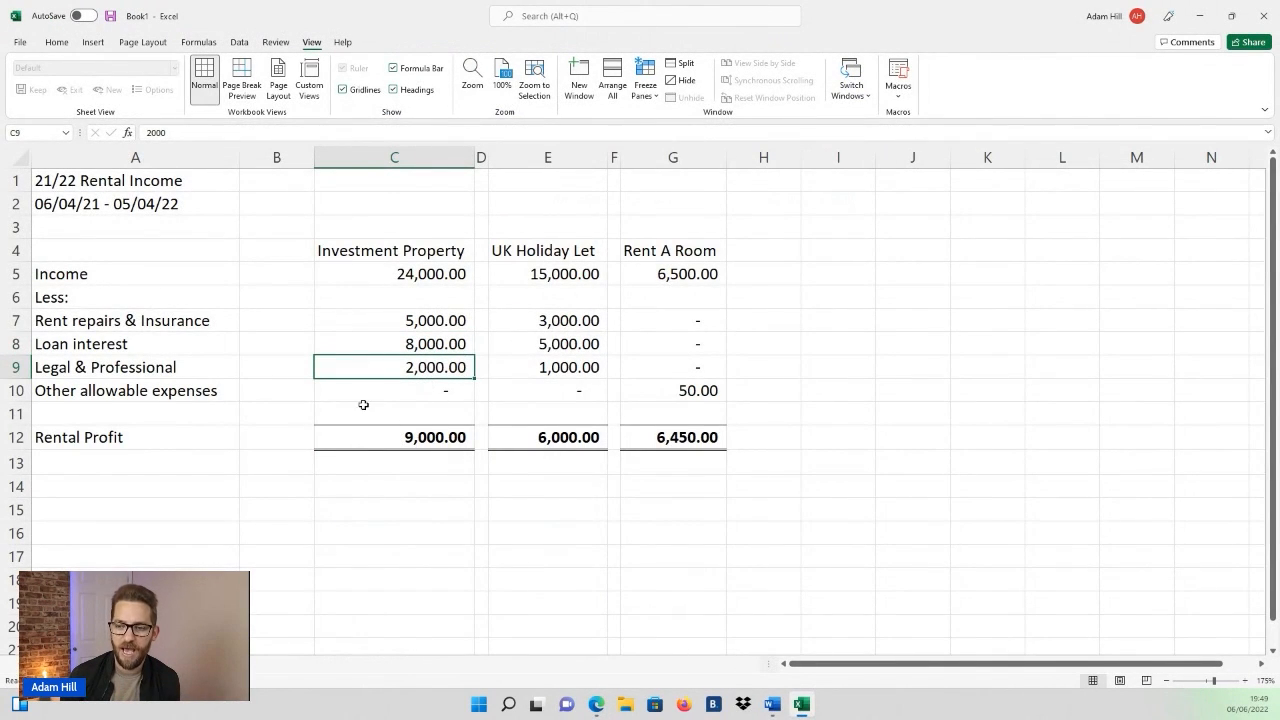
key(alt+Tab)
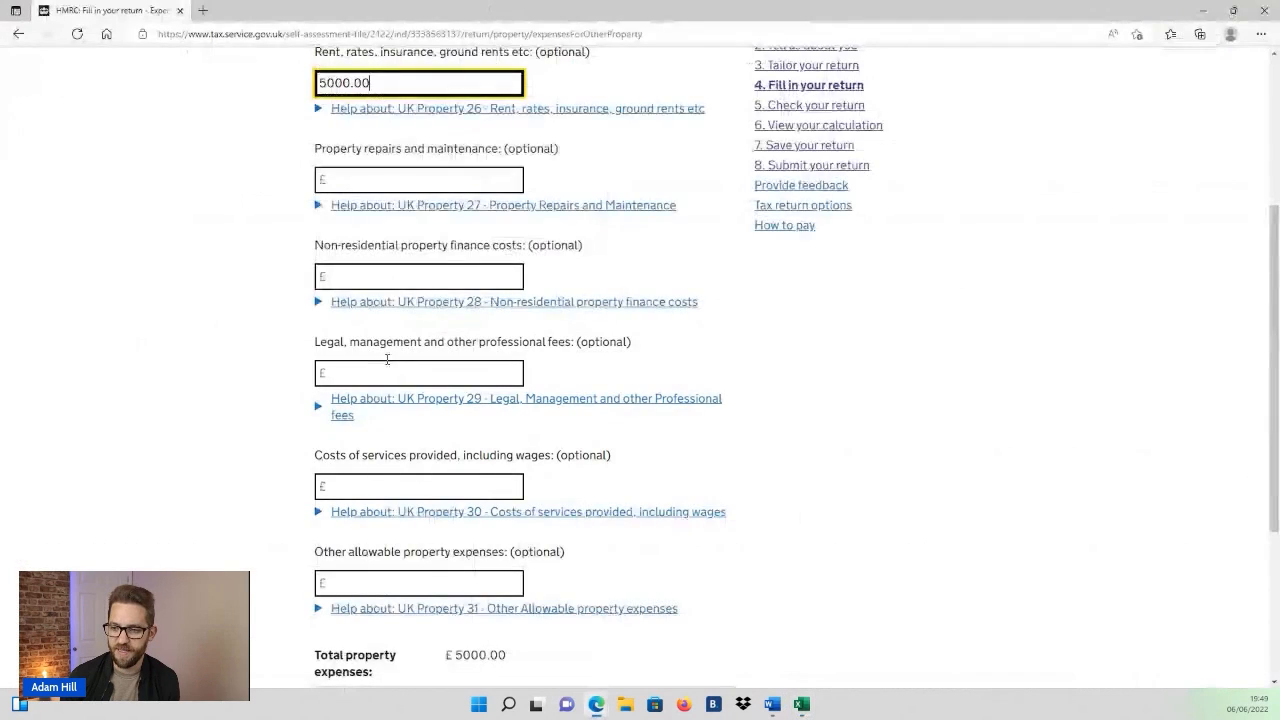
click(407, 372)
text(2000)
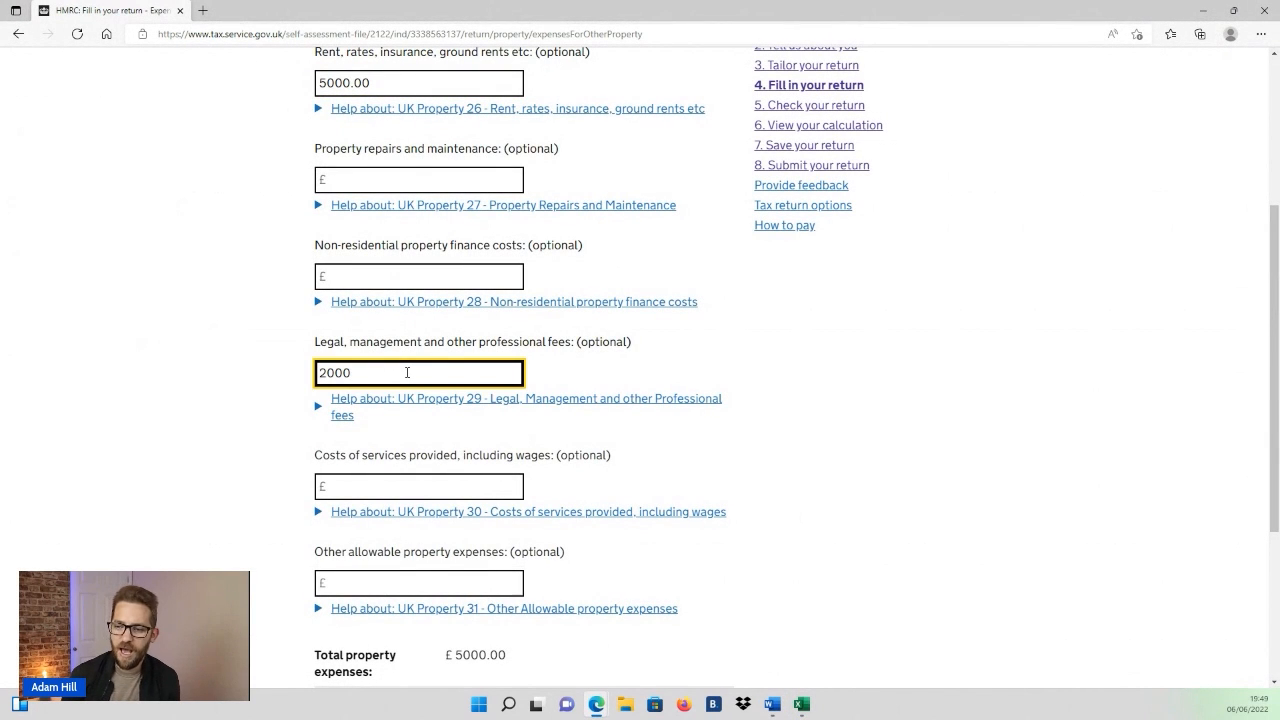
Leave the costs of services and other allowable property expenses blank, and save the expenses page to continue.
click(423, 480)
click(421, 577)
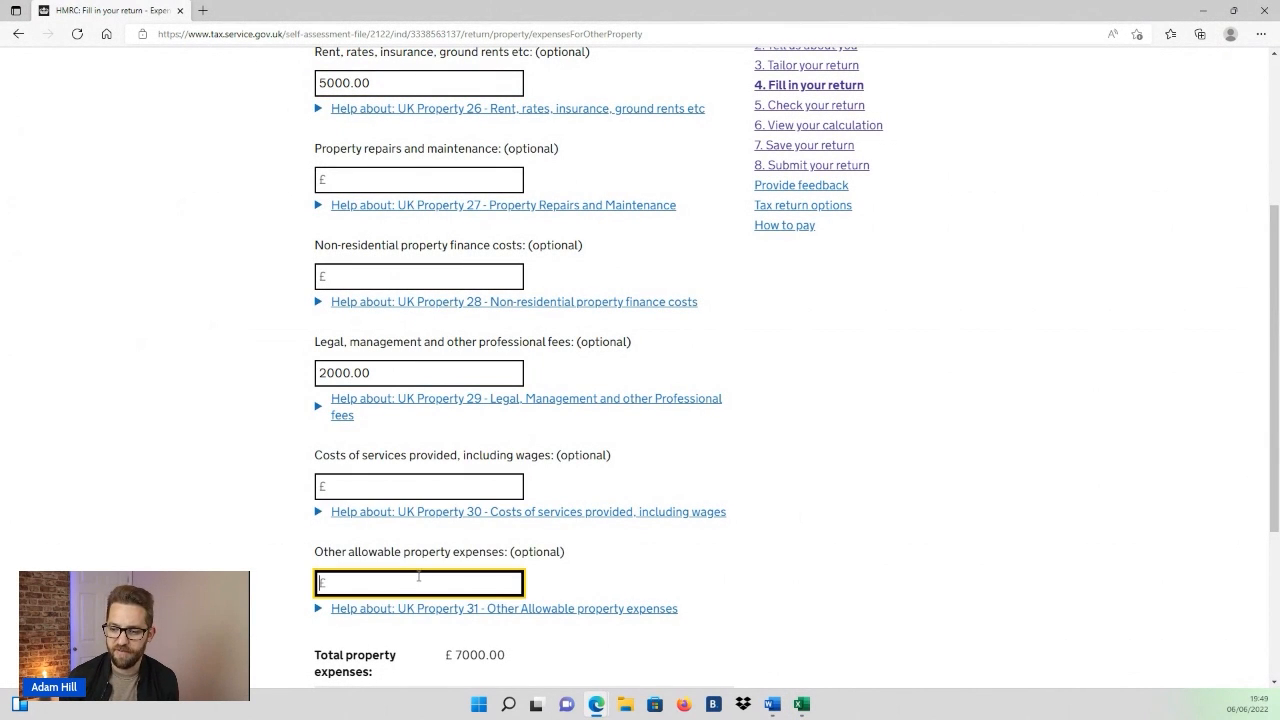
scroll(421, 577, down, 1)
scroll(421, 577, down, 2)
click(393, 474)
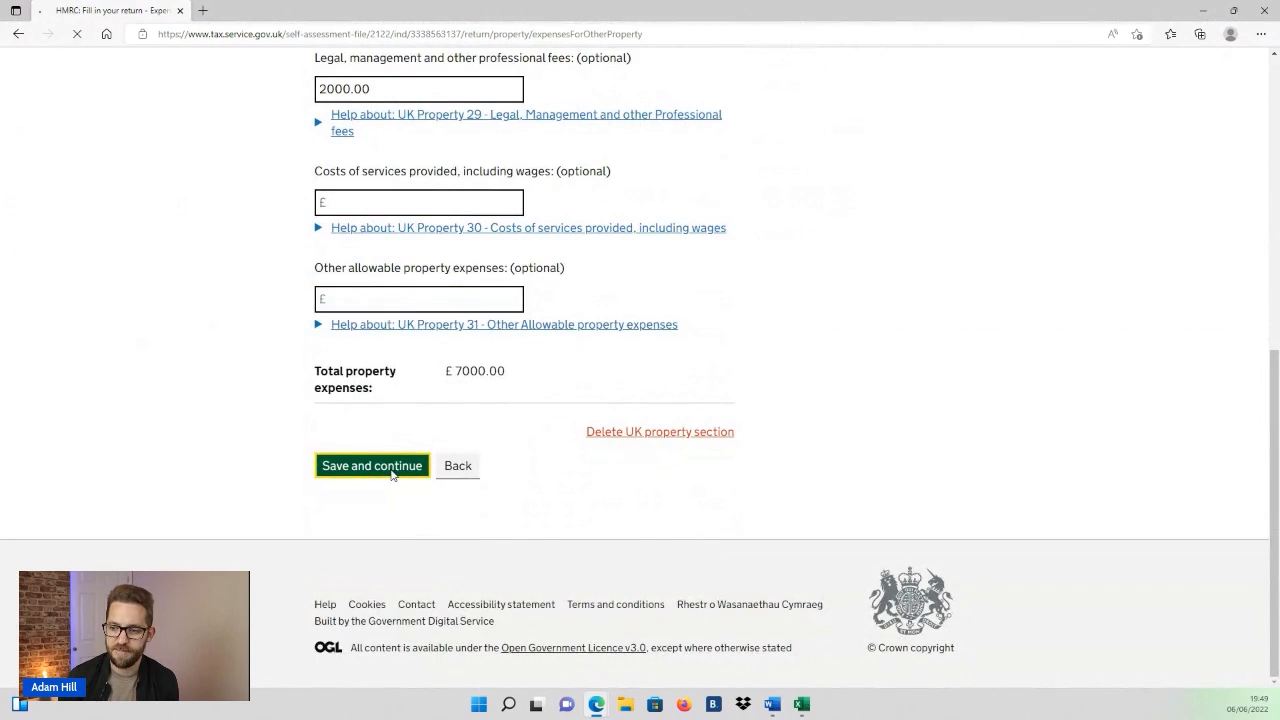
Review the optional adjustments for other property income, including balancing charges, annual investment, electric charge-point and zero-emission vehicle allowances.
scroll(392, 472, down, 1)
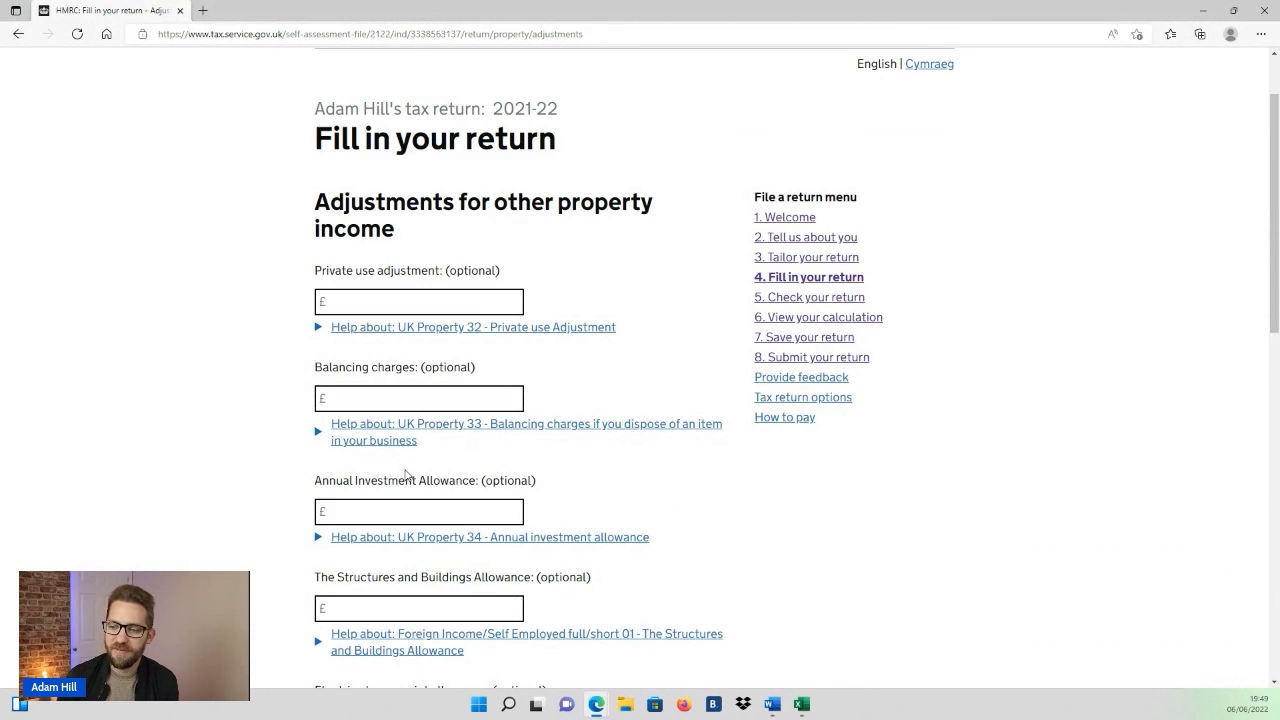
scroll(410, 474, down, 1)
scroll(413, 473, down, 5)
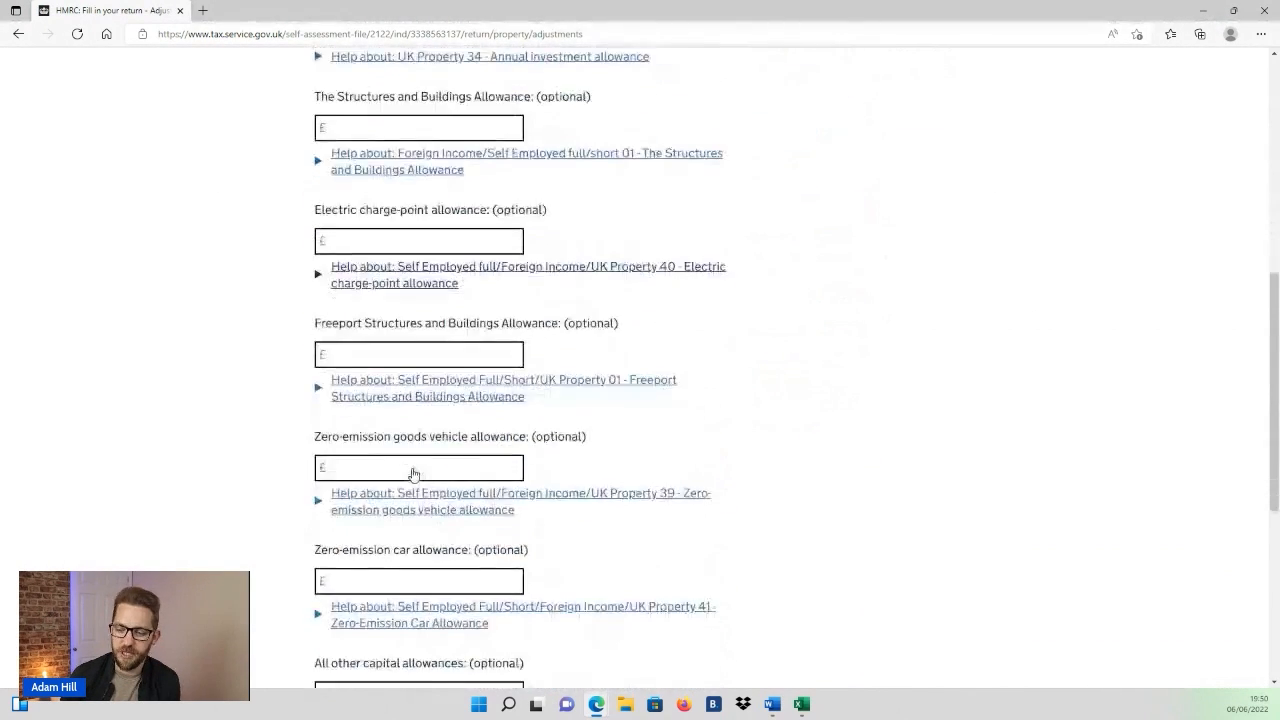
scroll(413, 473, up, 4)
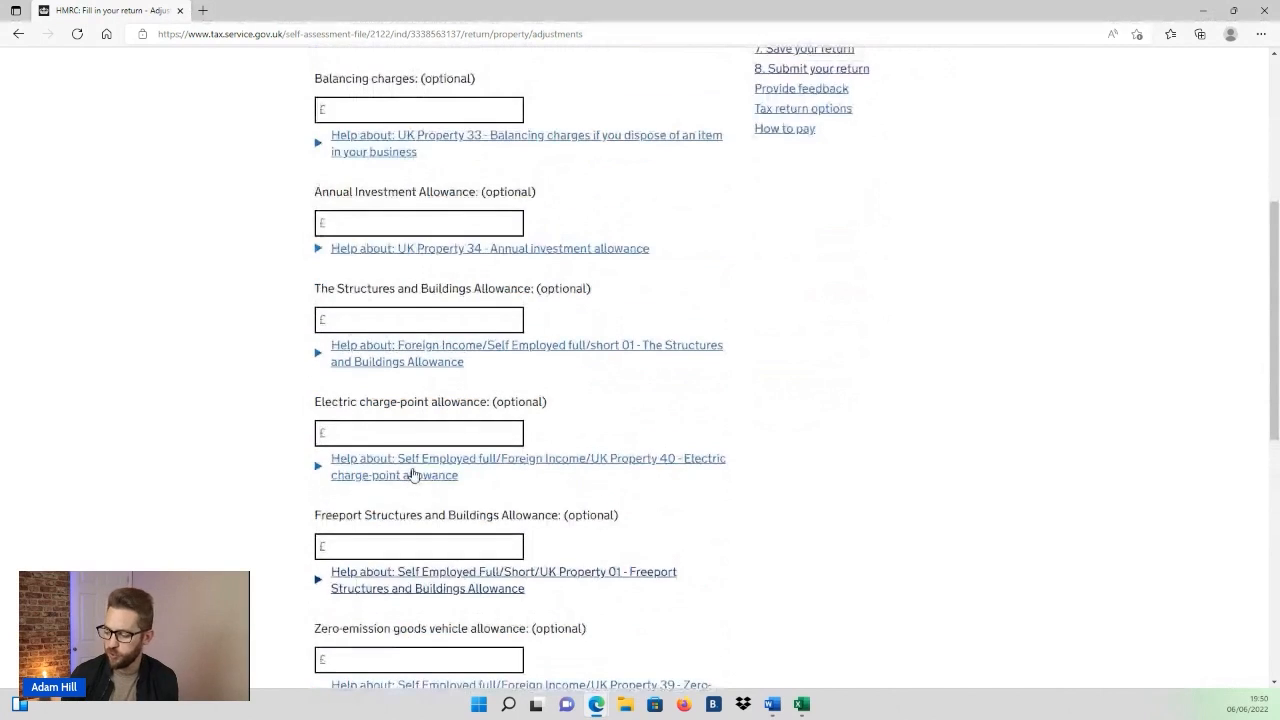
scroll(414, 474, up, 1)
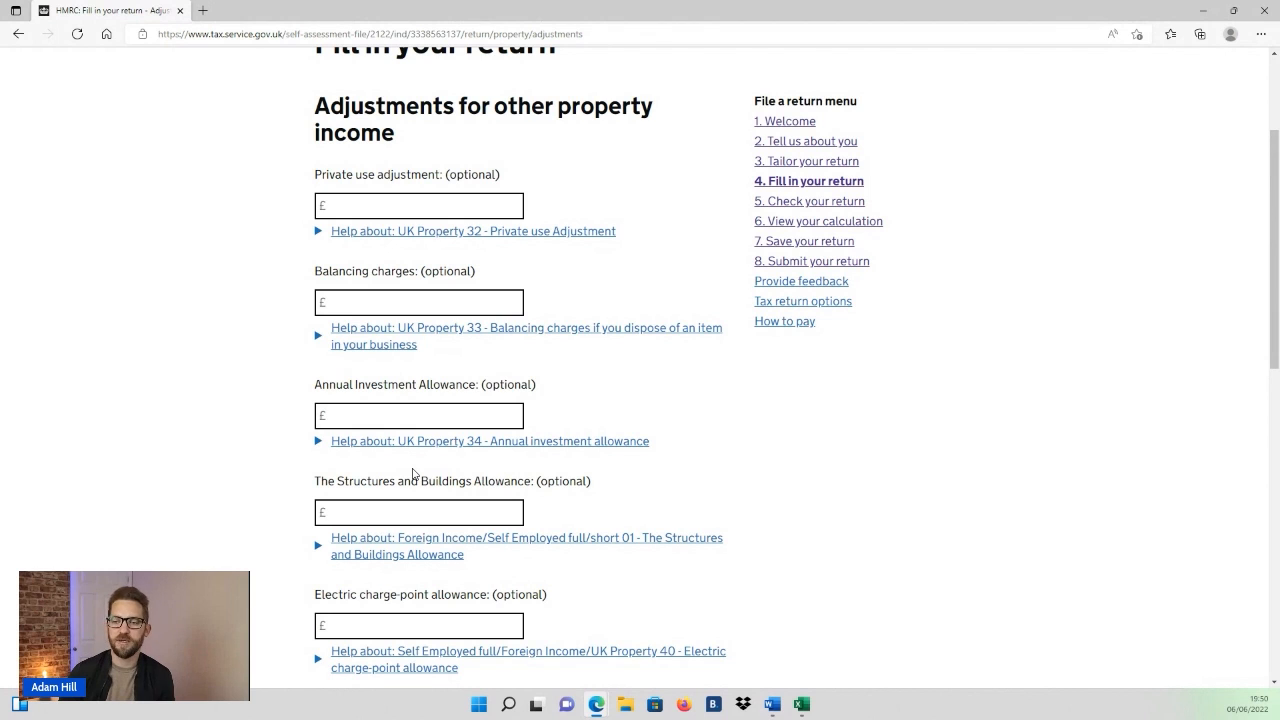
scroll(594, 386, down, 2)
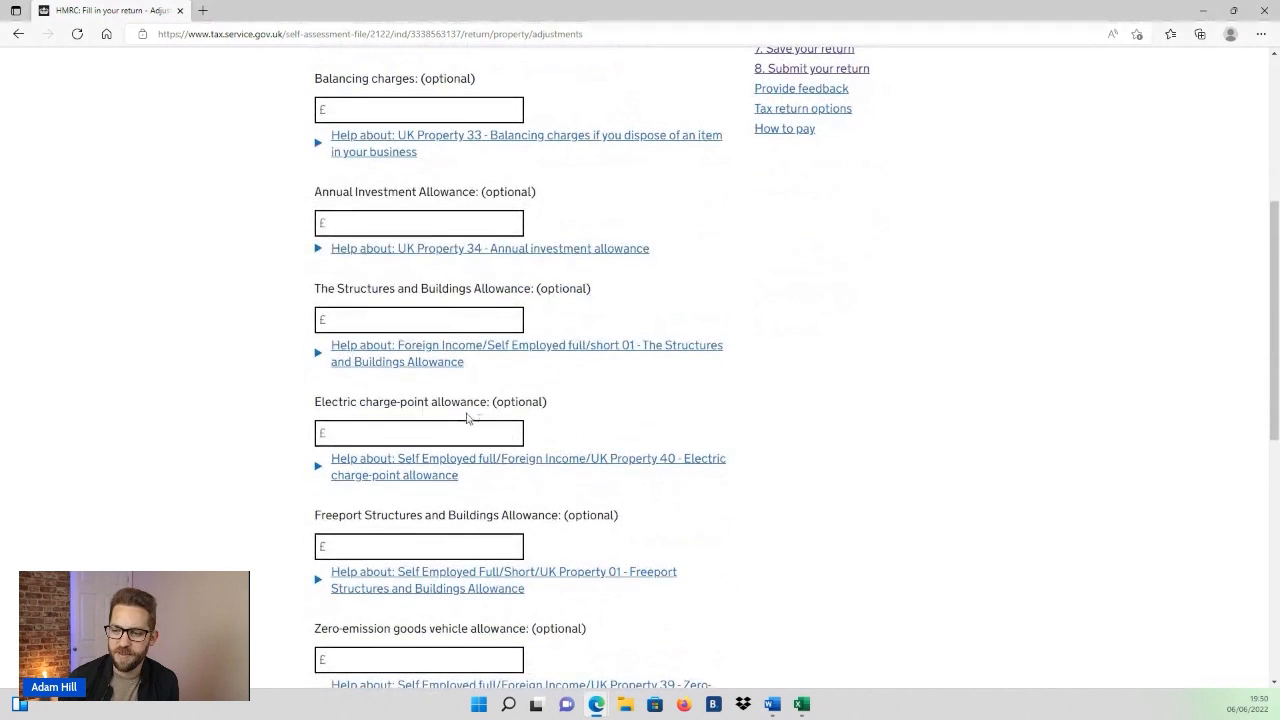
click(390, 430)
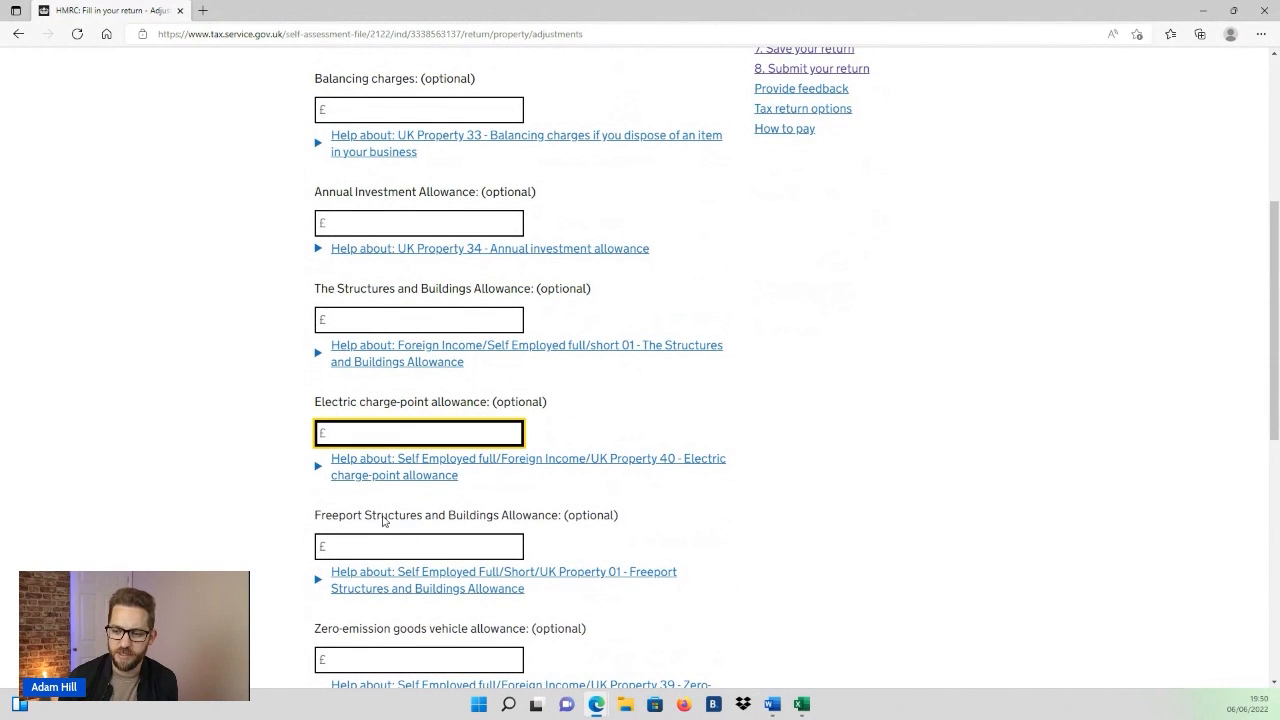
scroll(440, 510, down, 3)
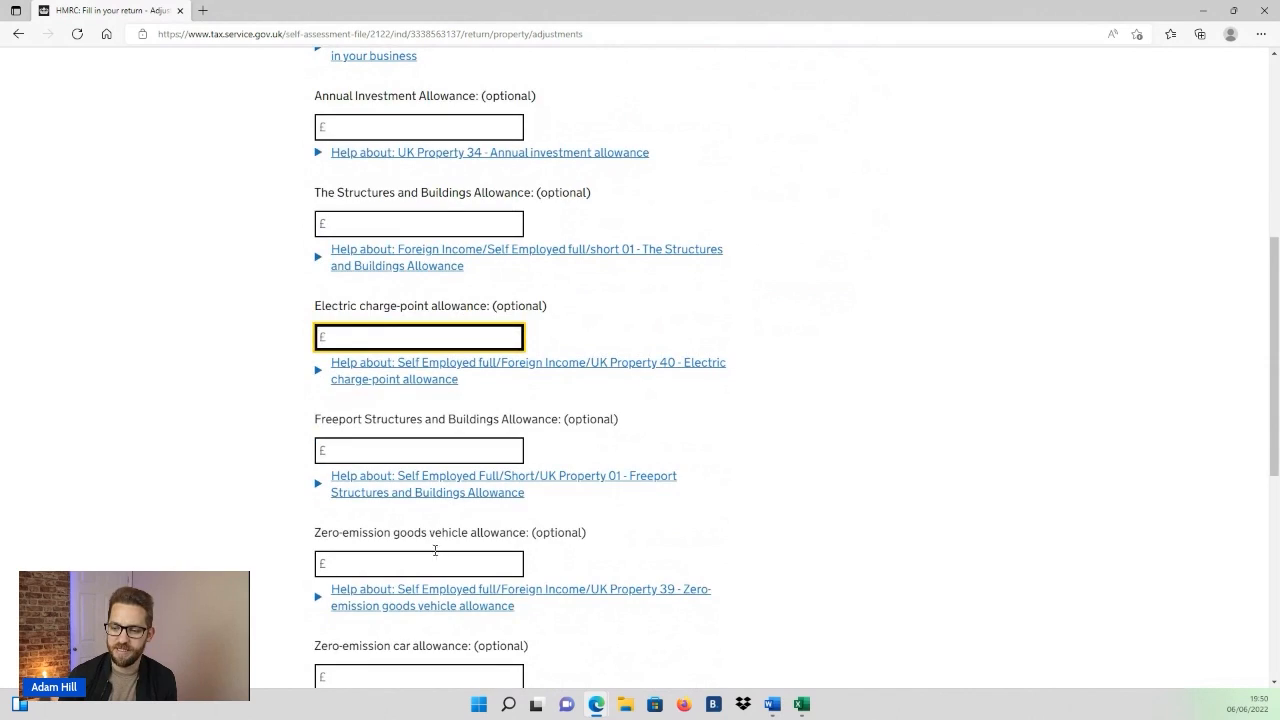
scroll(438, 538, down, 1)
Examine the optional private use adjustment field at the start of the adjustments for other property income.
scroll(438, 536, up, 6)
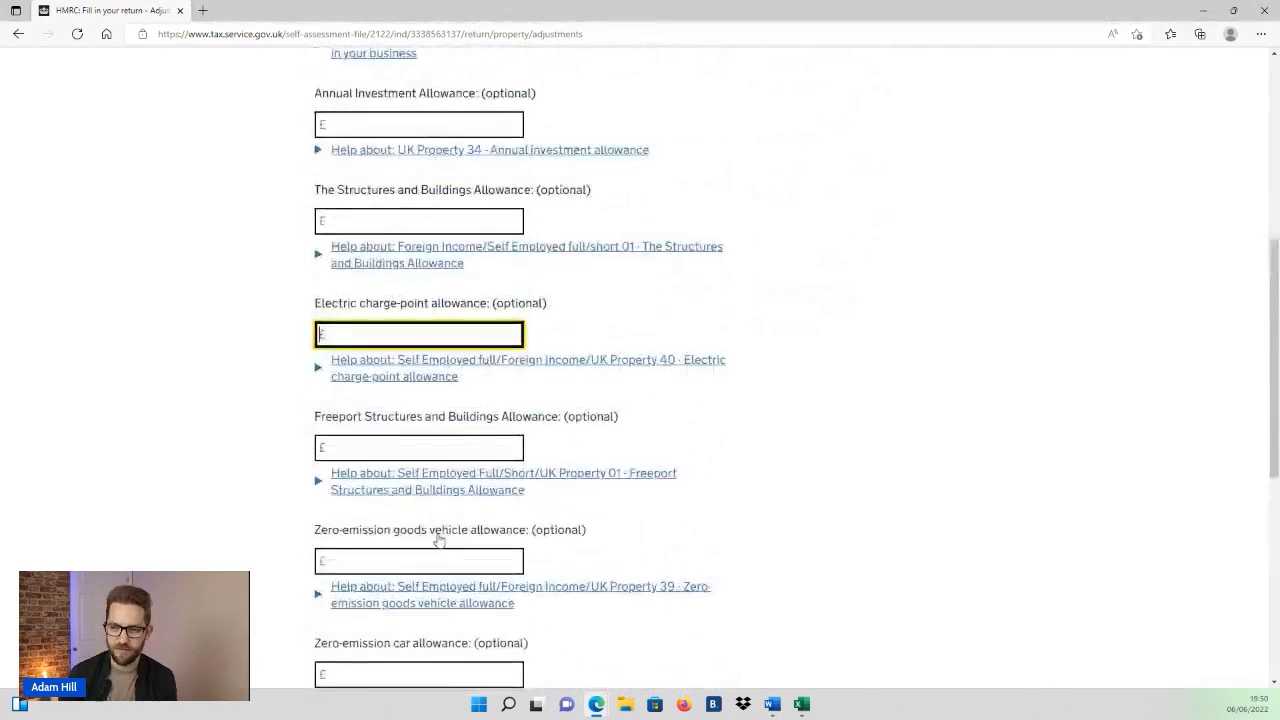
scroll(438, 535, up, 1)
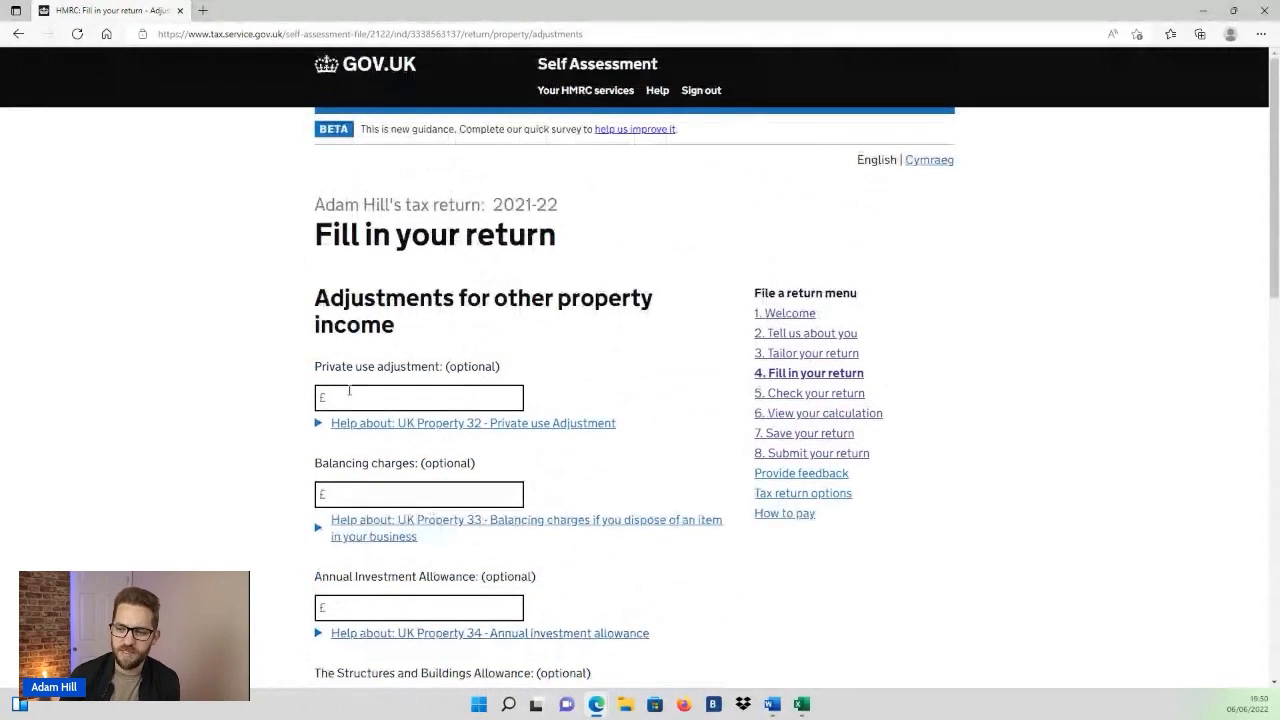
drag(315, 367, 441, 371)
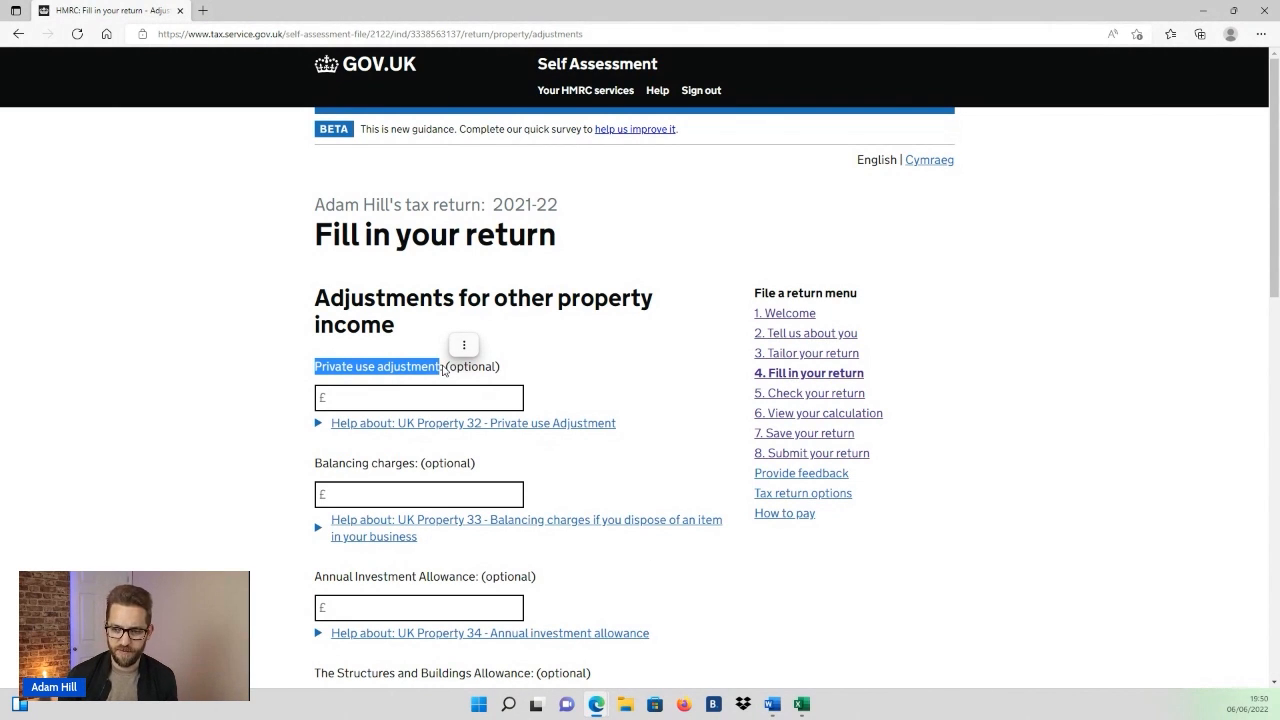
click(437, 400)
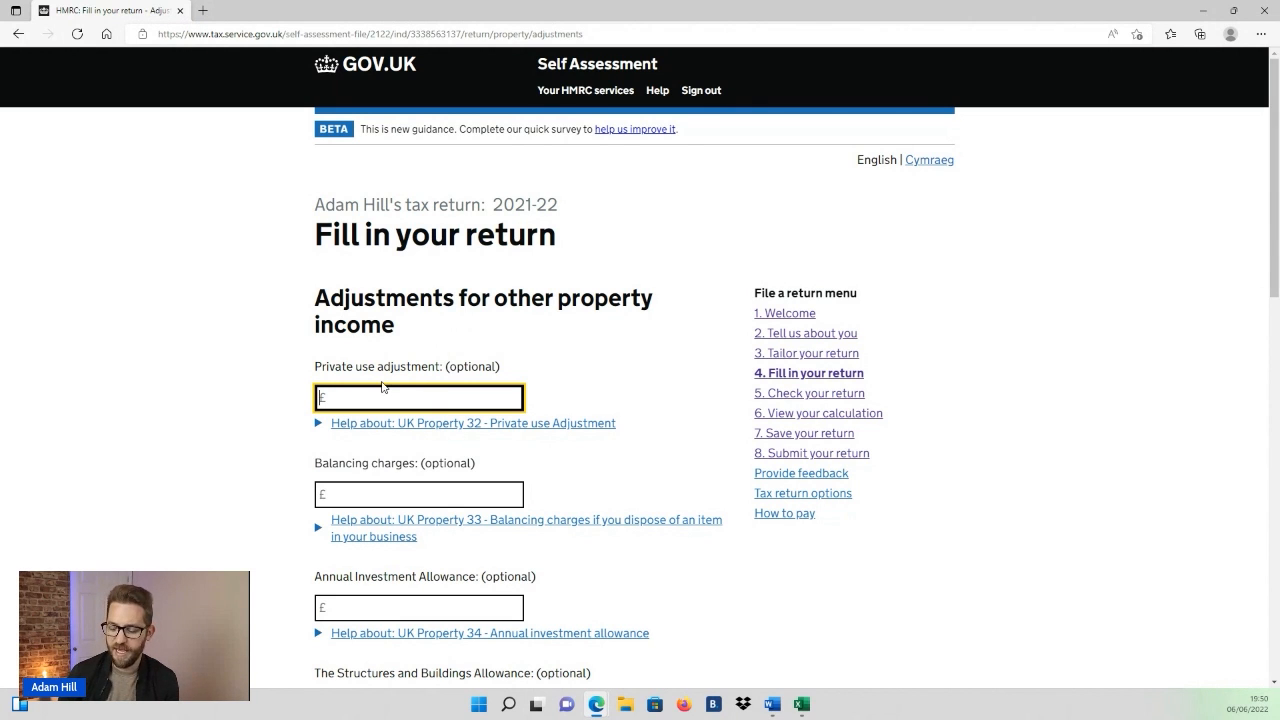
Leave all the optional adjustments and capital allowances for other property income blank, and save the page to continue.
scroll(381, 387, down, 8)
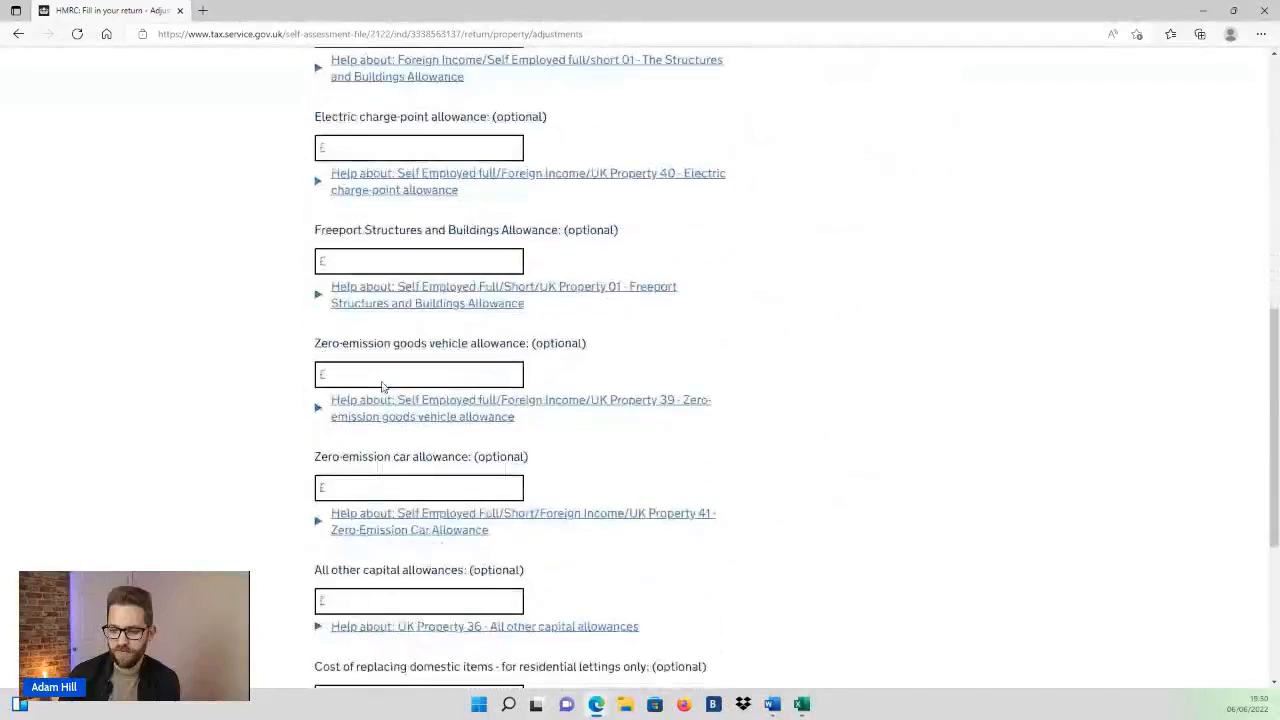
scroll(383, 385, down, 3)
click(366, 526)
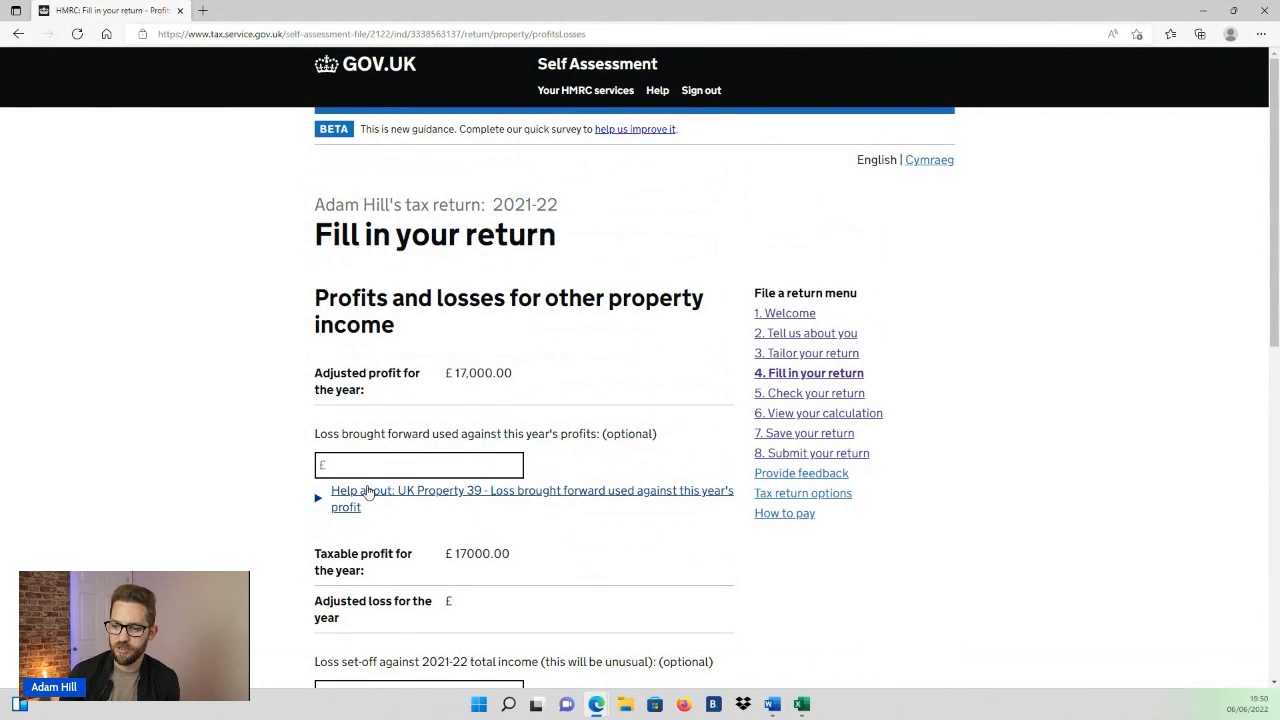
Review the optional loss brought forward and loss set-off against 2021-22 total income fields for other property income, leaving both blank.
scroll(420, 498, down, 2)
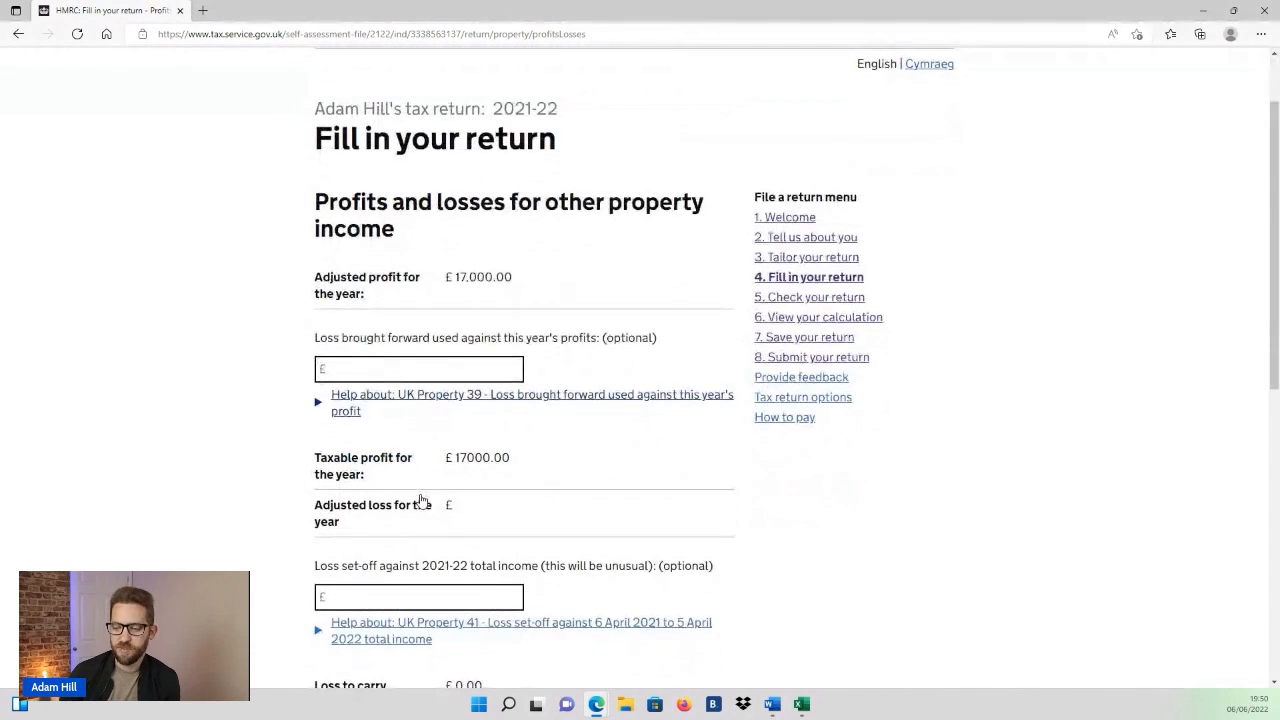
click(411, 274)
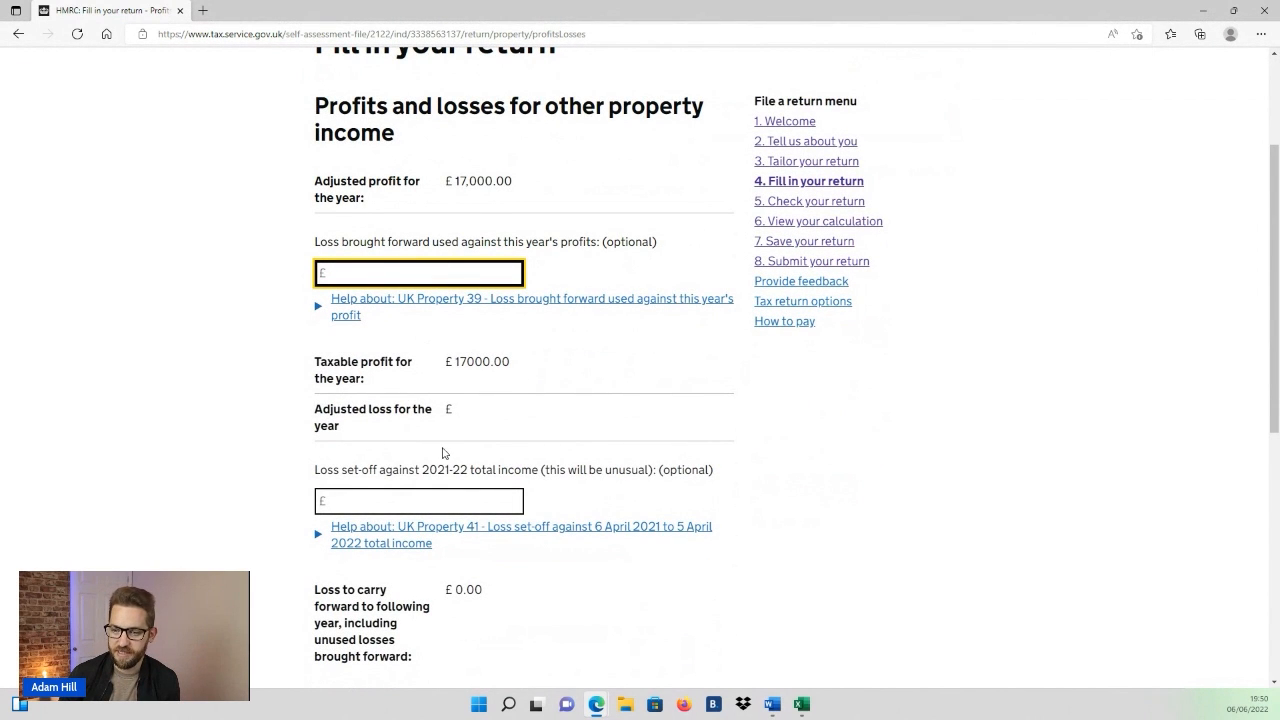
scroll(425, 380, down, 2)
click(347, 310)
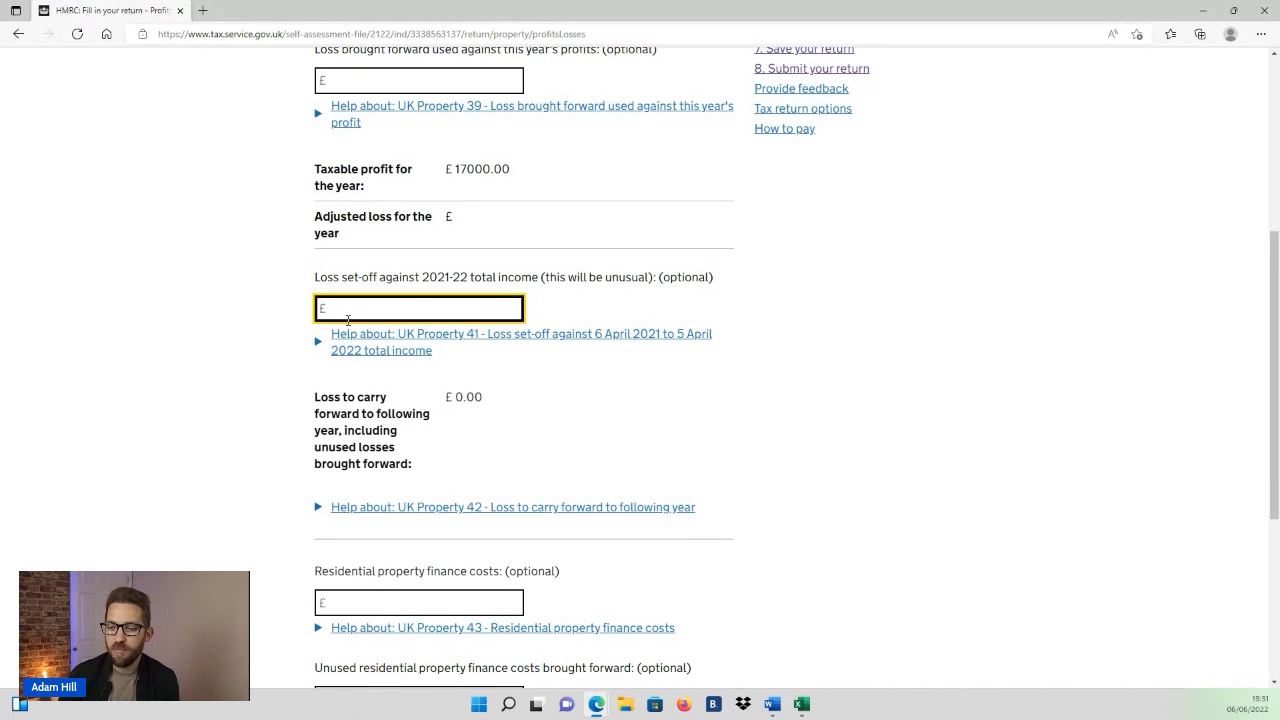
drag(545, 281, 650, 283)
click(378, 283)
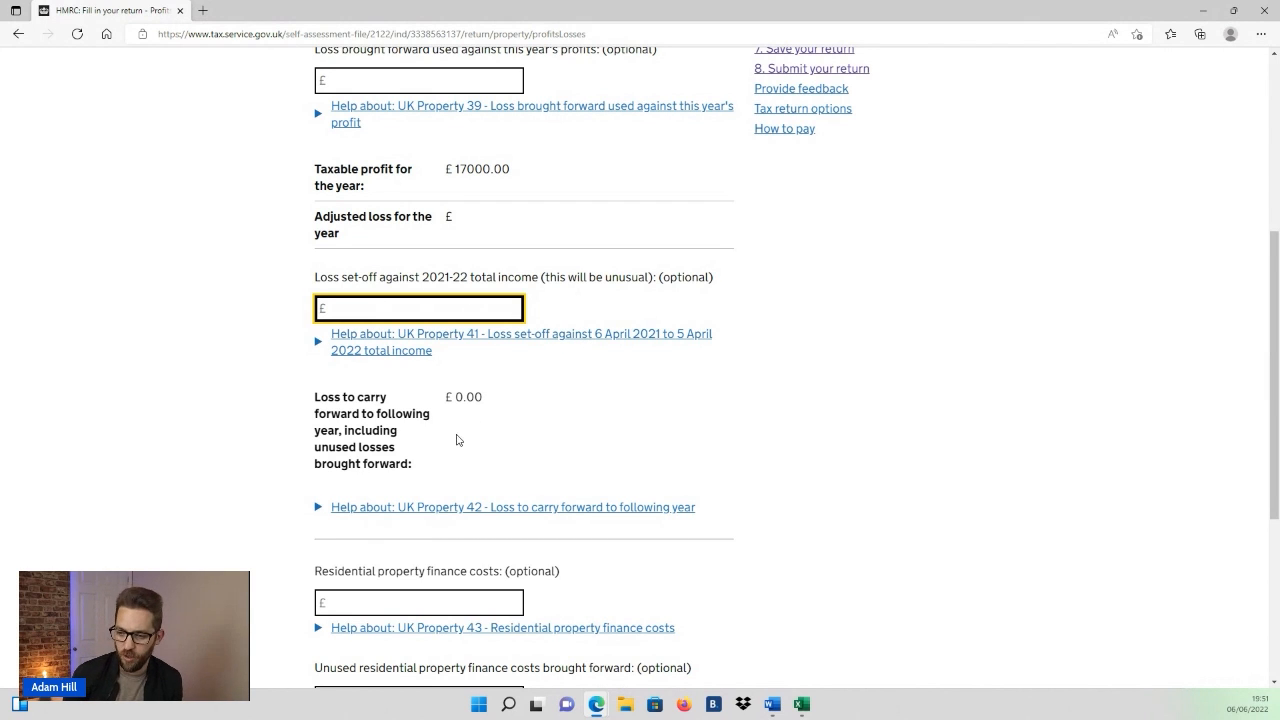
Look up the Investment Property's loan interest in Excel and enter 8000 for the residential property finance costs in the return.
scroll(463, 429, down, 2)
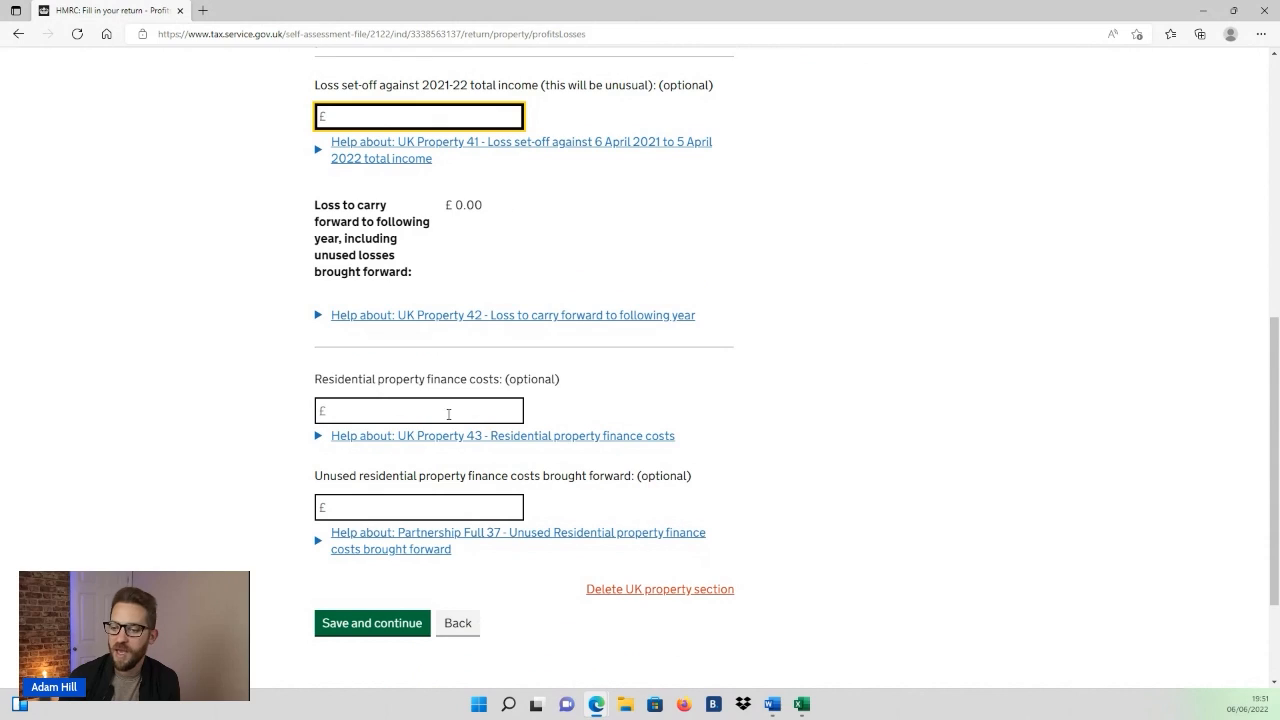
click(383, 411)
click(581, 405)
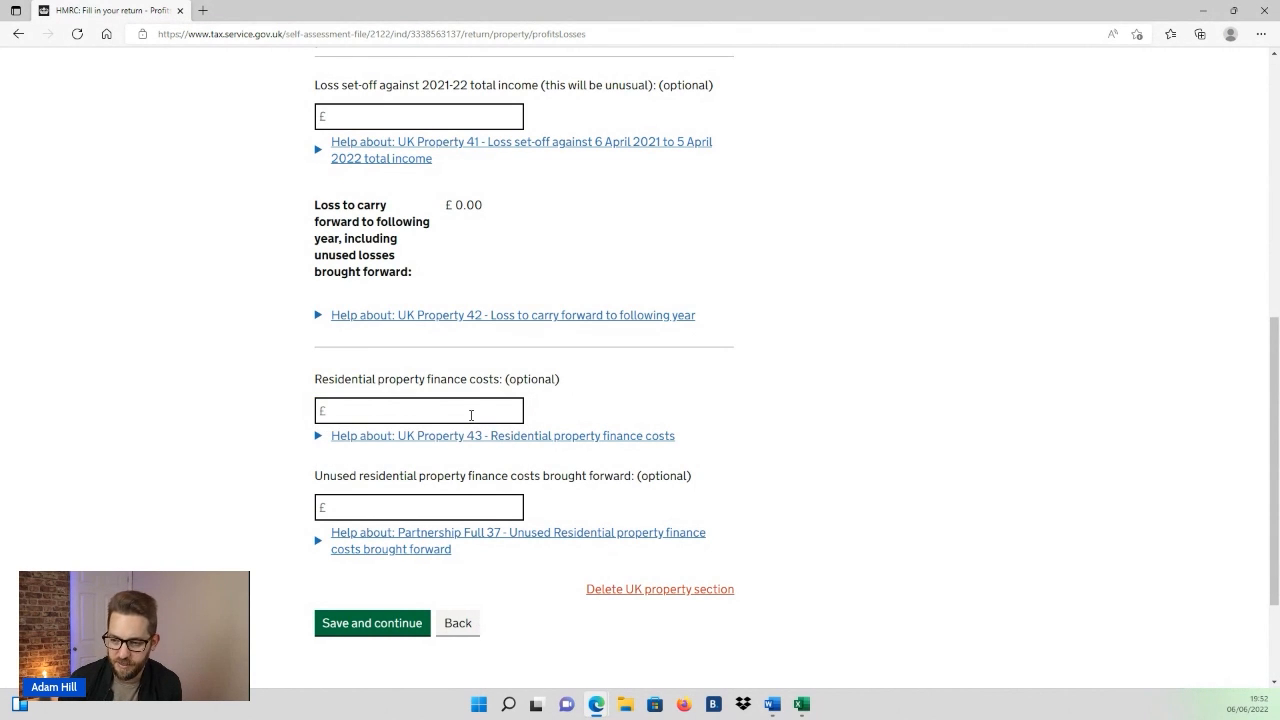
key(alt+Tab)
click(410, 344)
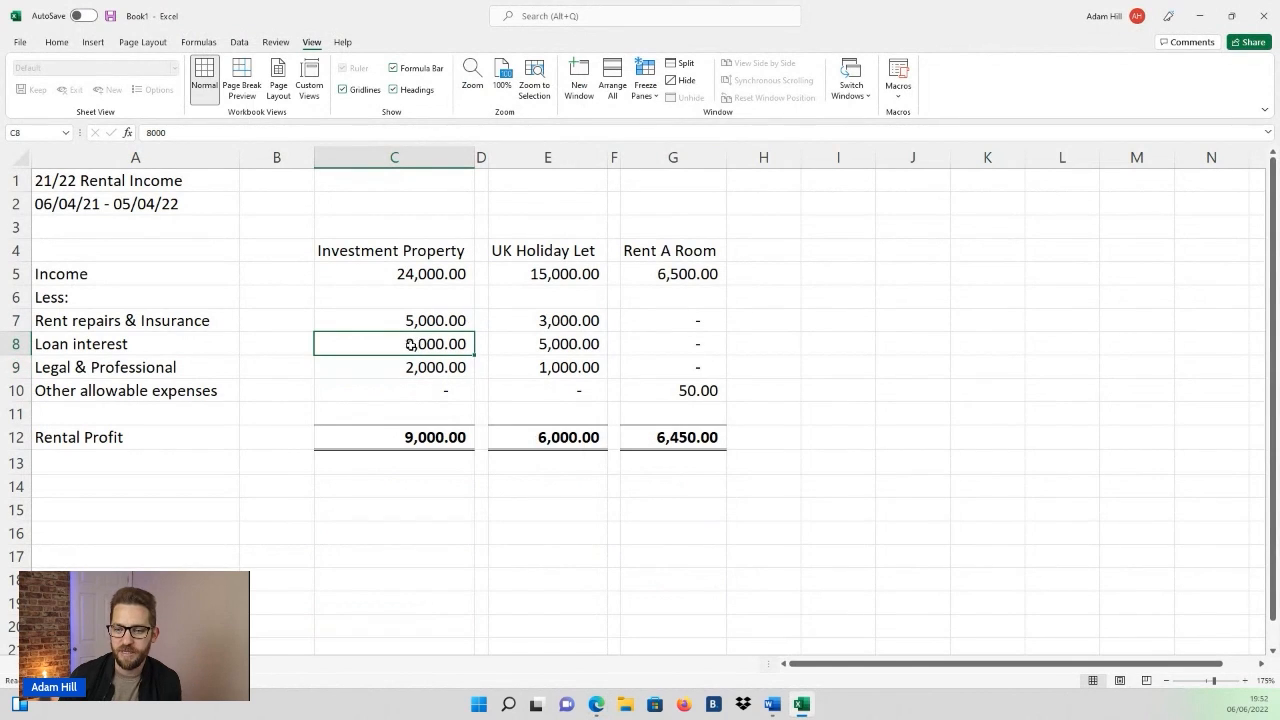
key(alt+Tab)
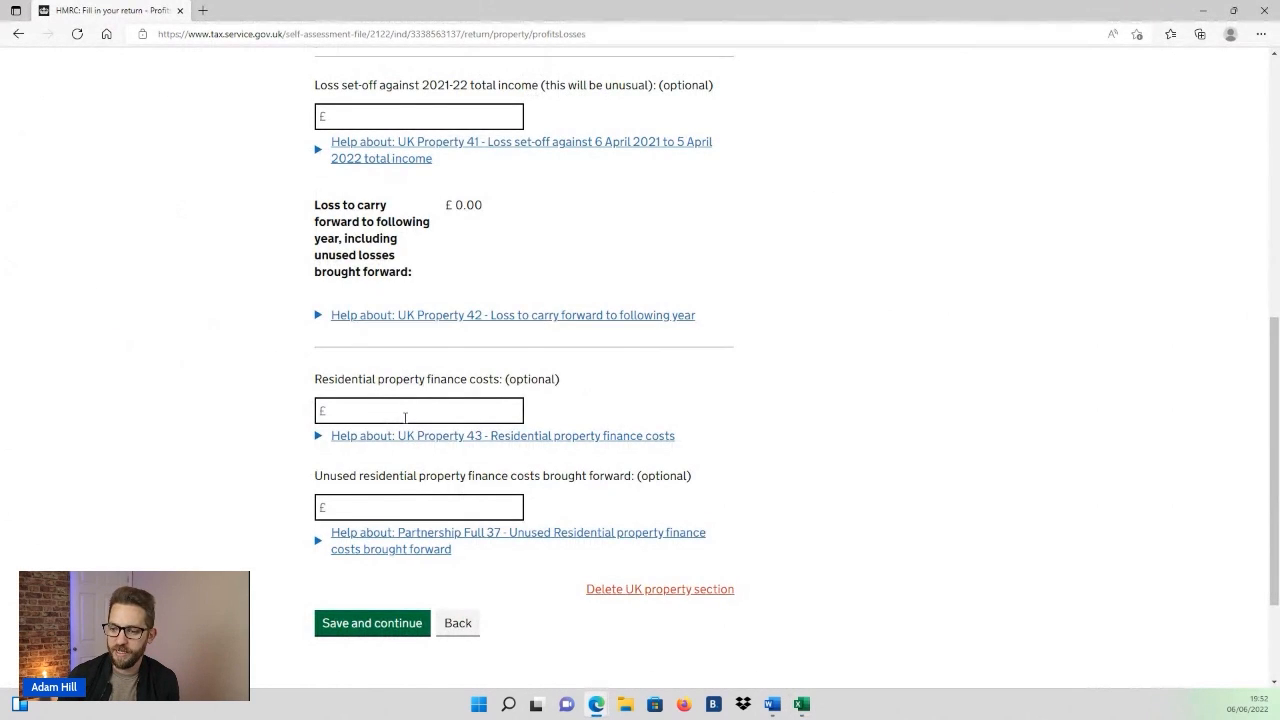
click(405, 412)
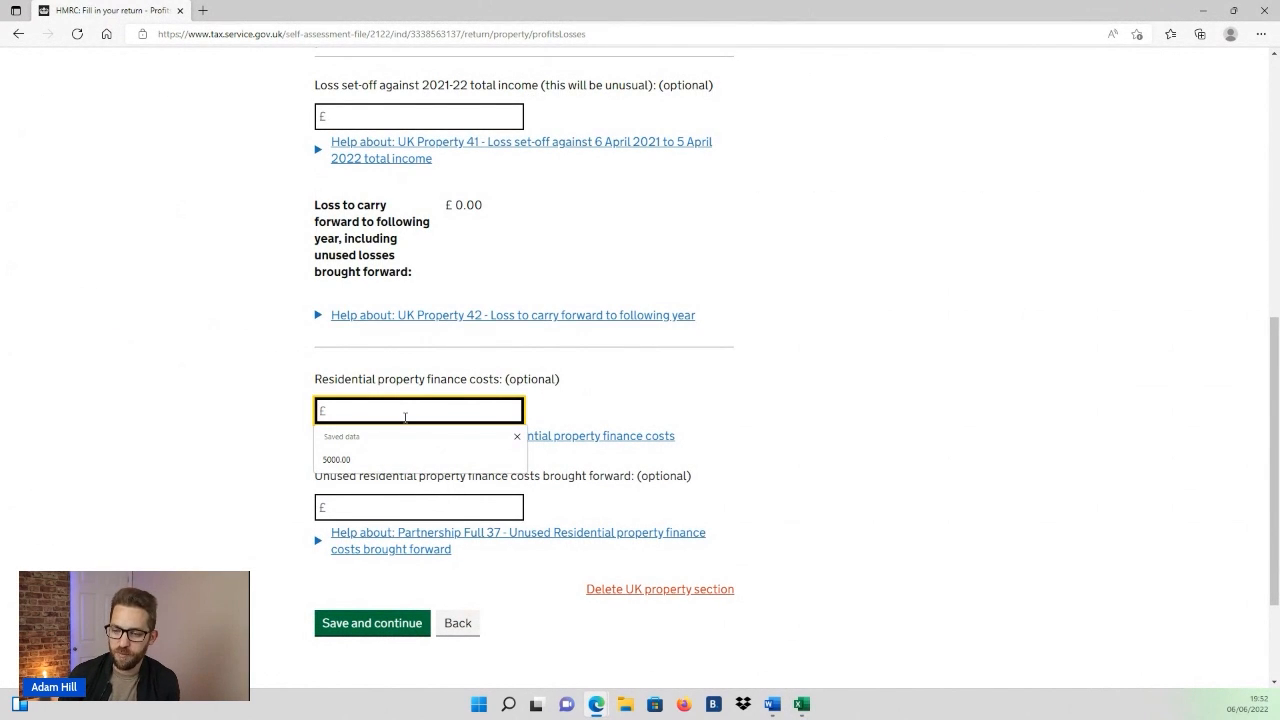
text(8000)
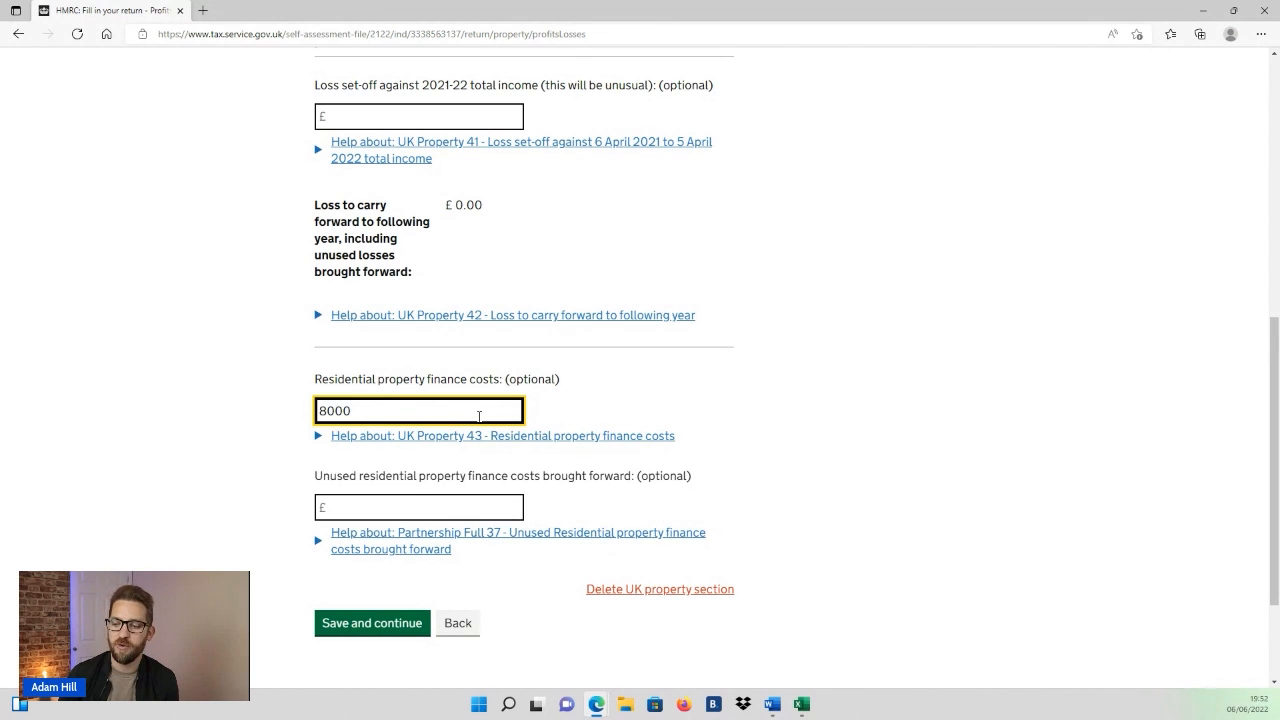
key(Tab)
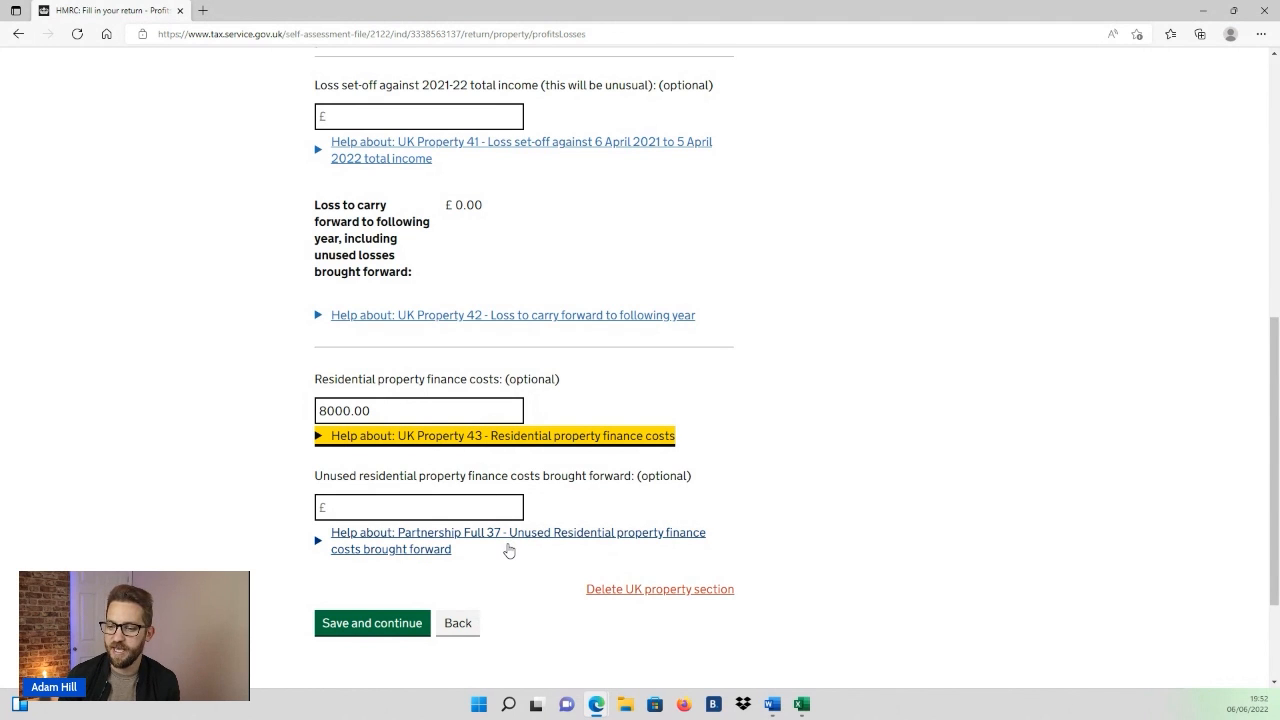
Check the residential property finance costs entry on the profits and losses page.
click(286, 379)
scroll(286, 379, down, 1)
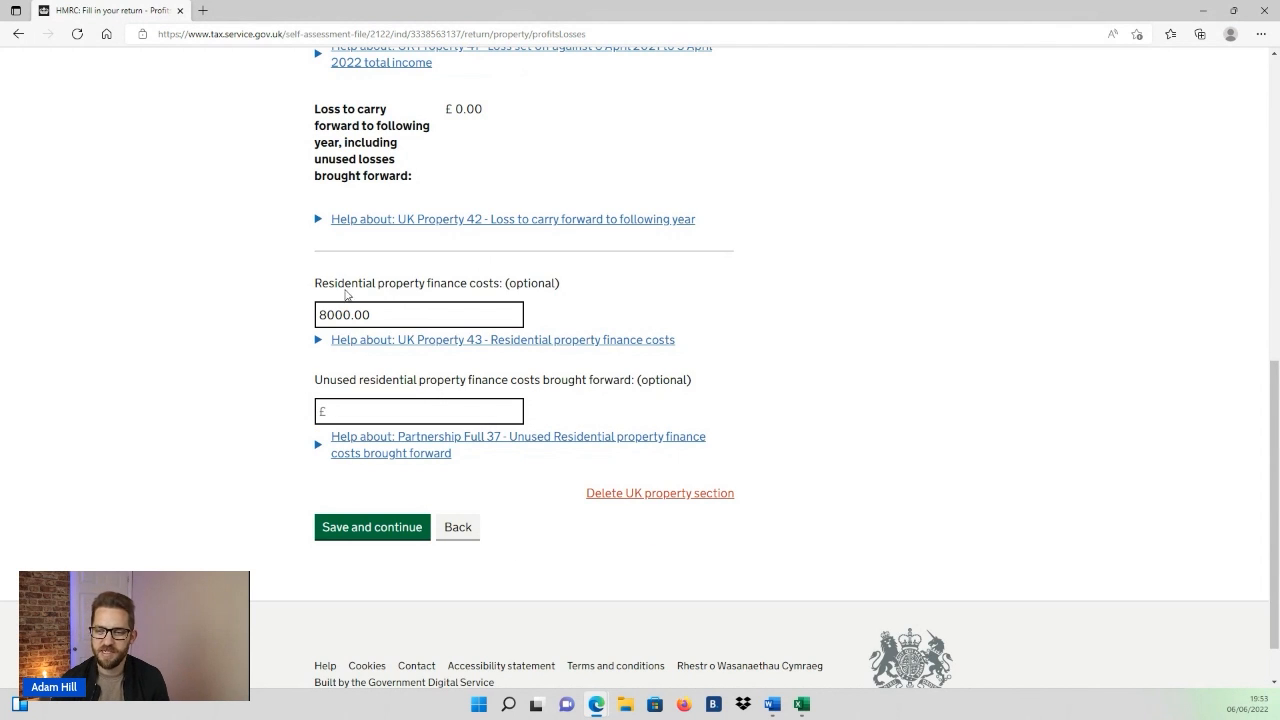
click(321, 315)
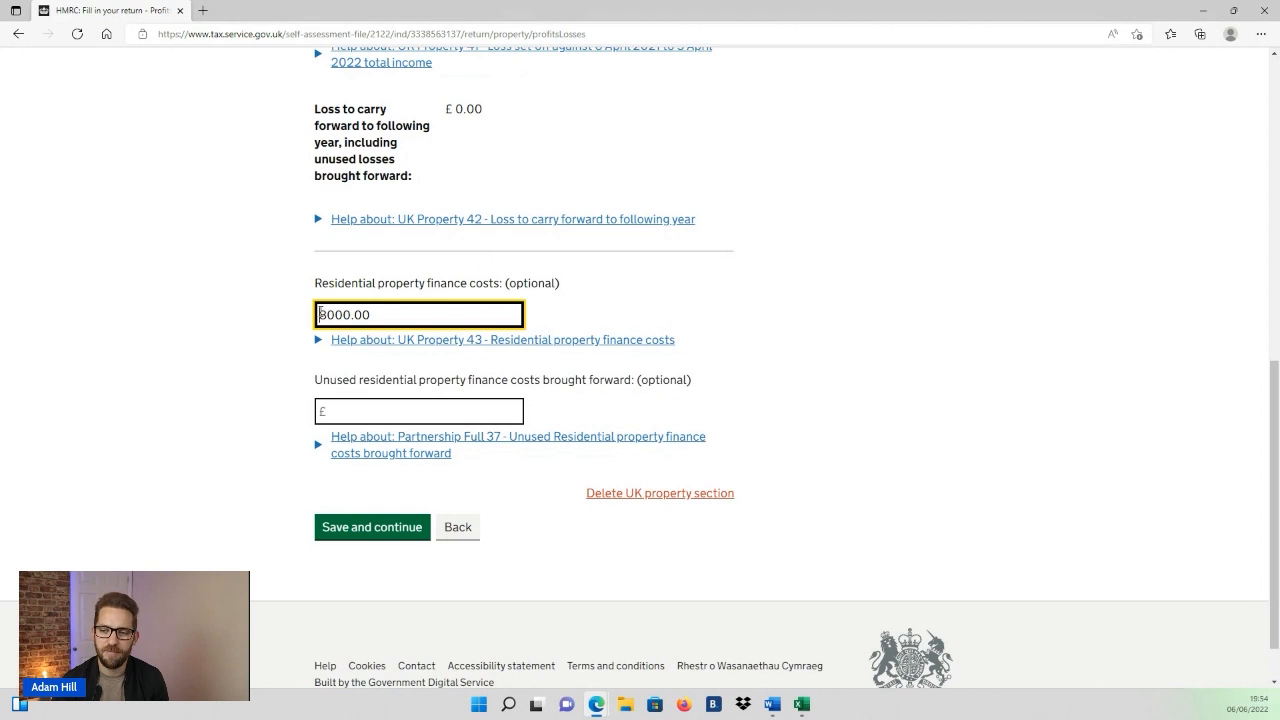
mouse_move(321, 315)
mouse_down()
mouse_move(375, 314)
mouse_move(318, 315)
mouse_up()
click(383, 315)
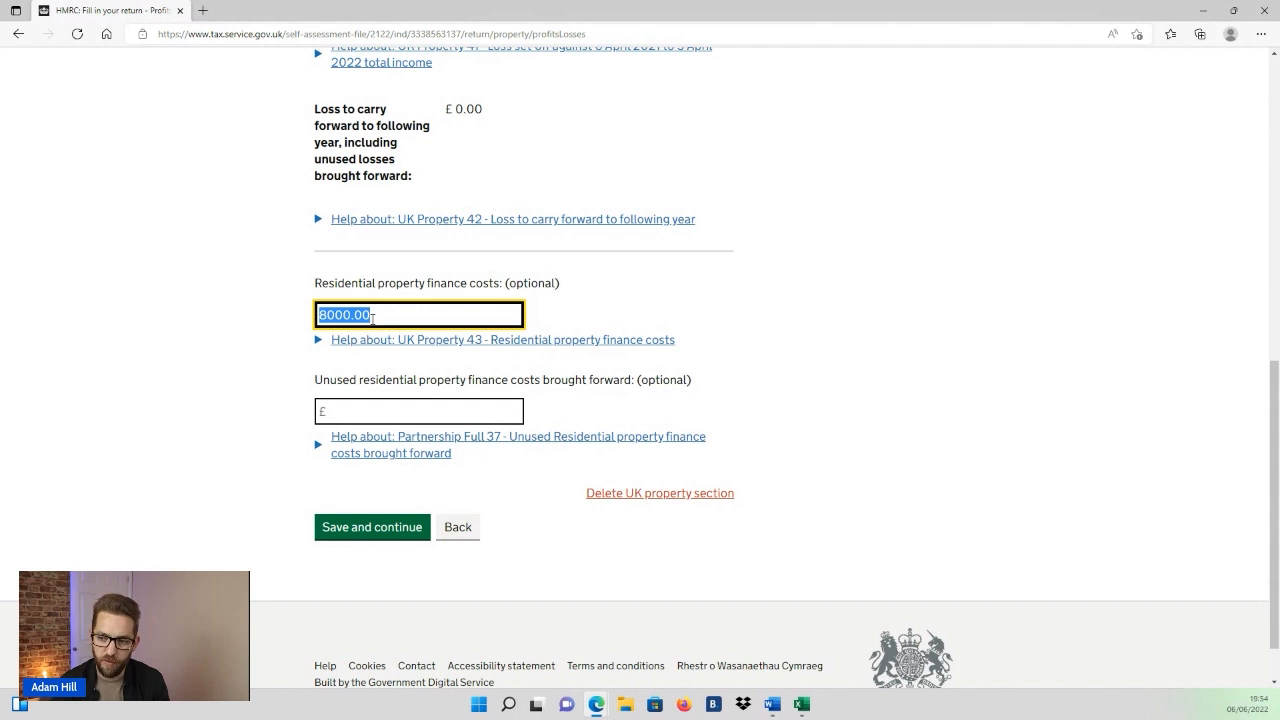
scroll(420, 335, up, 1)
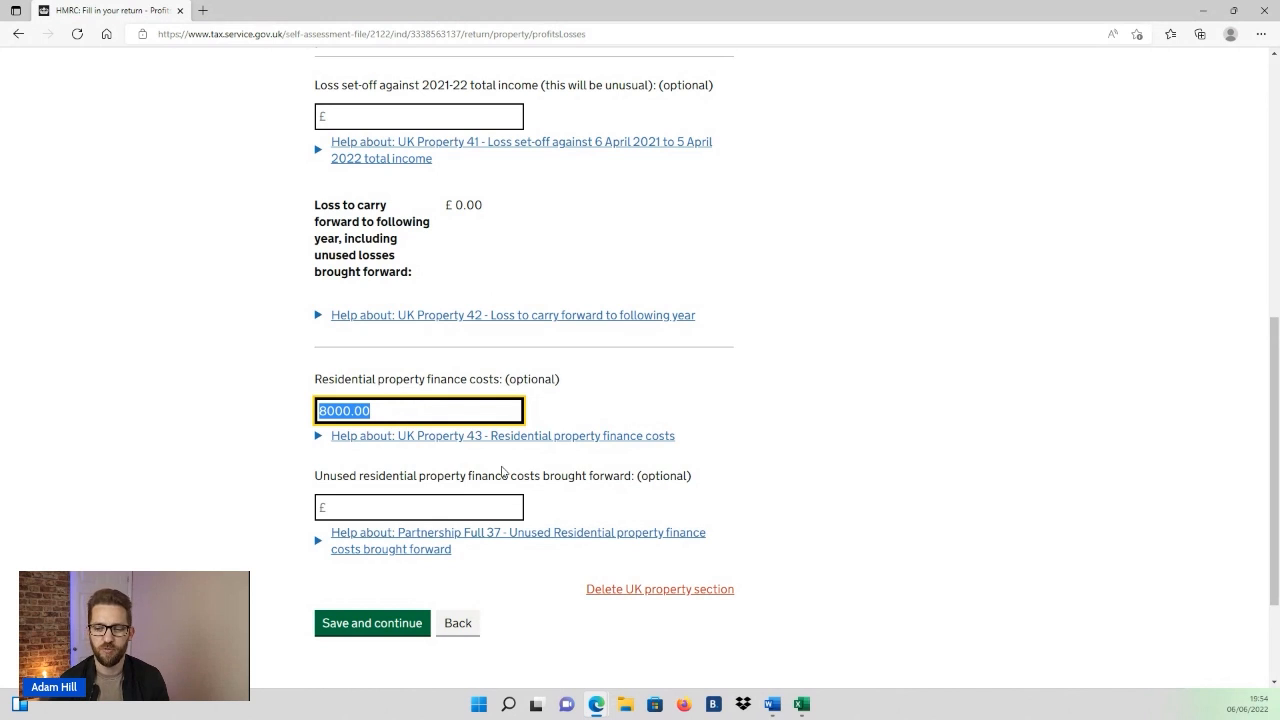
Save the profits and losses page with unused residential finance costs blank, and continue past the other information page without adding text.
click(408, 508)
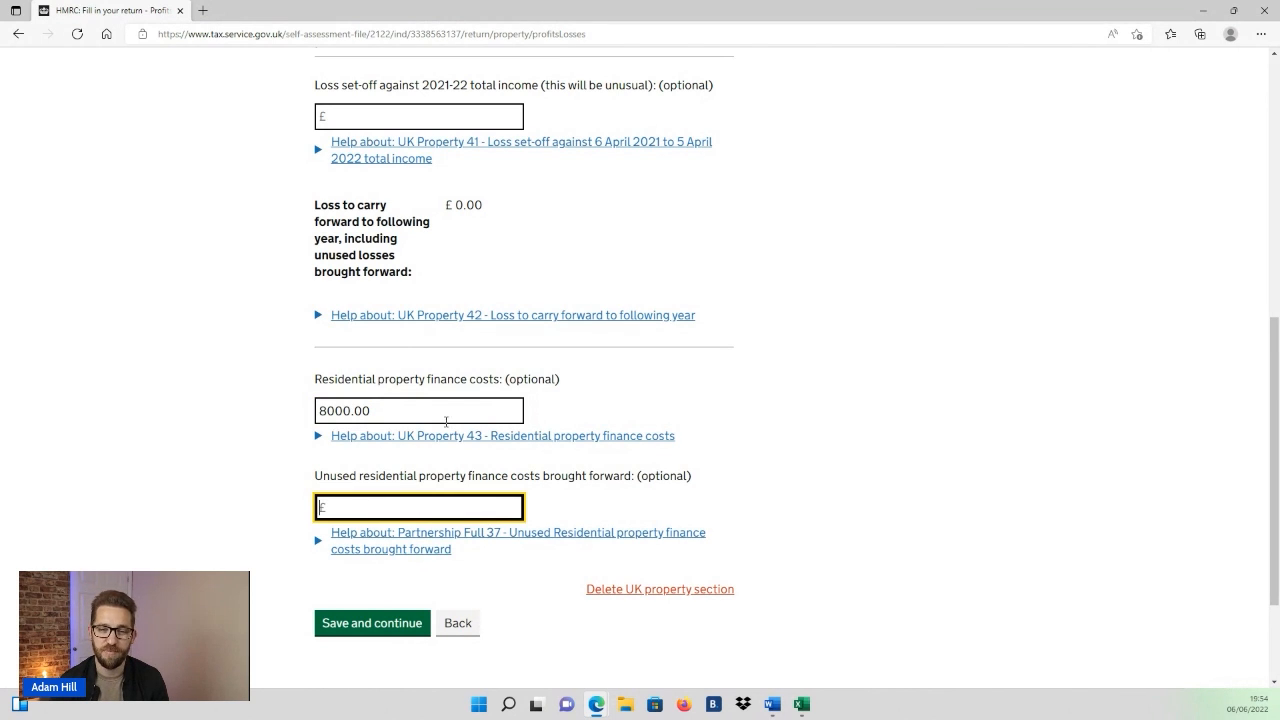
click(384, 625)
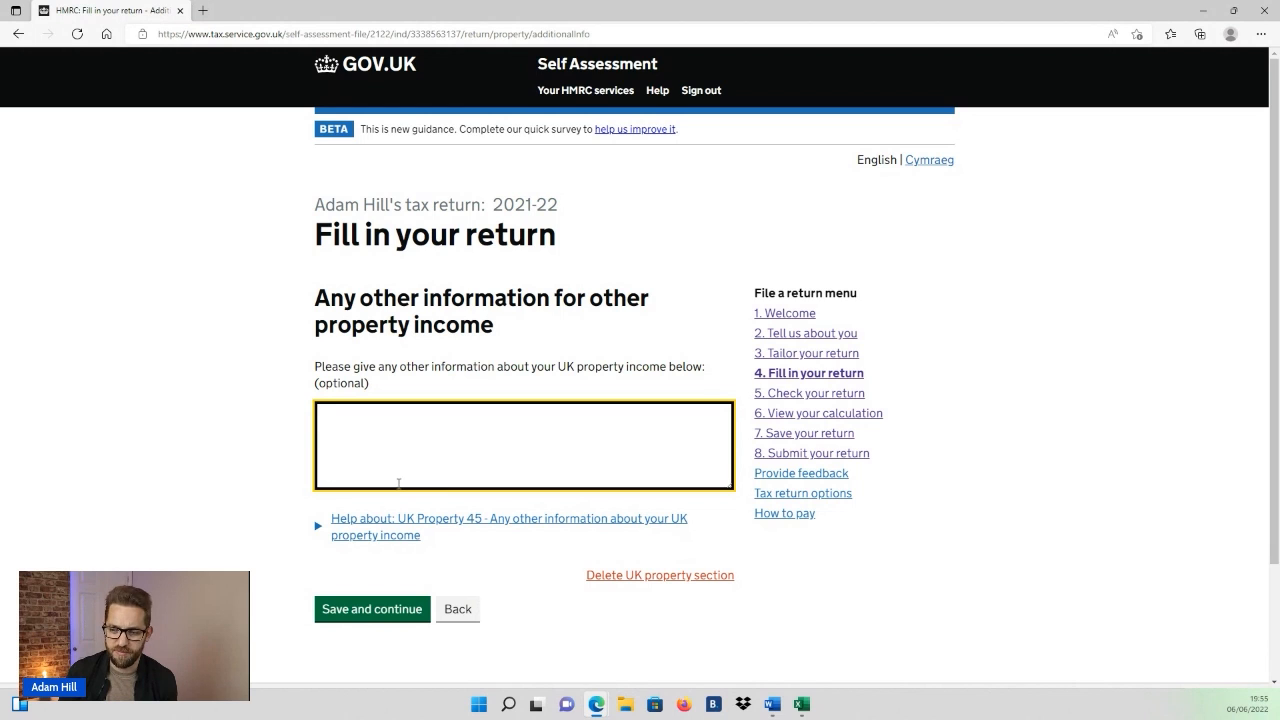
click(393, 621)
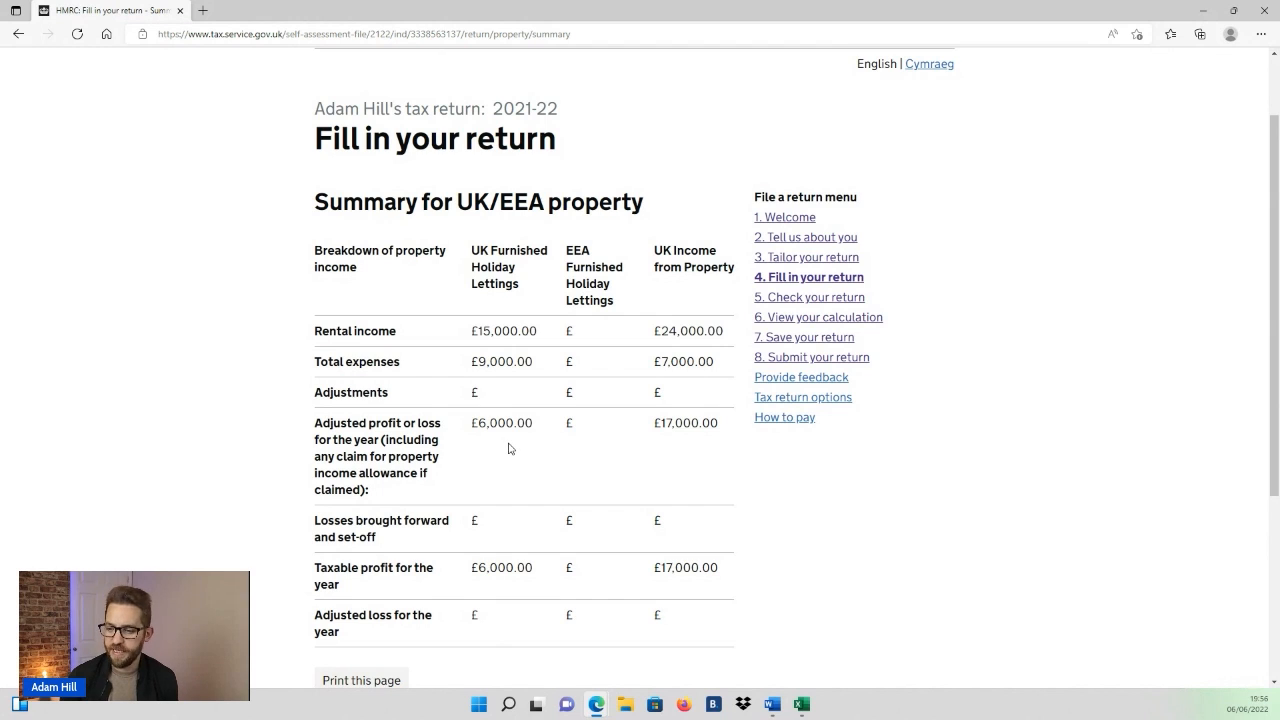
Compare the UK Furnished Holiday Lettings taxable profit in the property summary with the UK Holiday Let rental profit in Excel.
scroll(509, 447, down, 1)
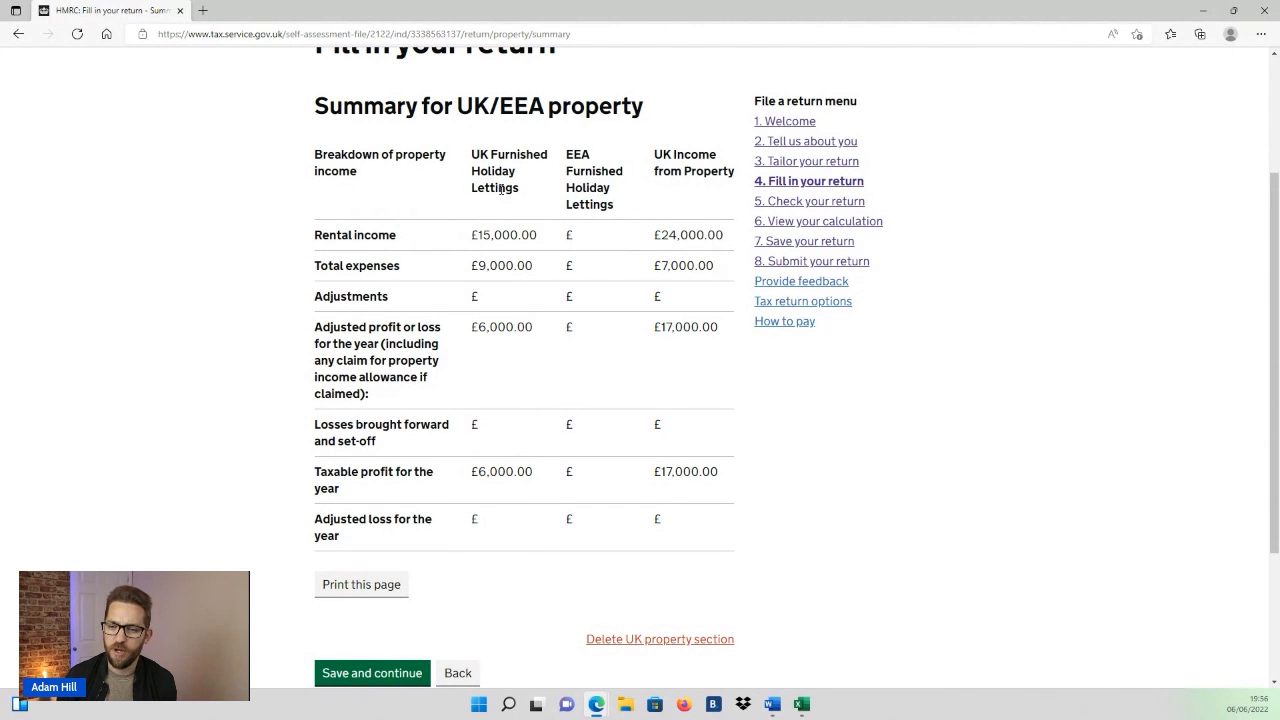
key(alt+Tab)
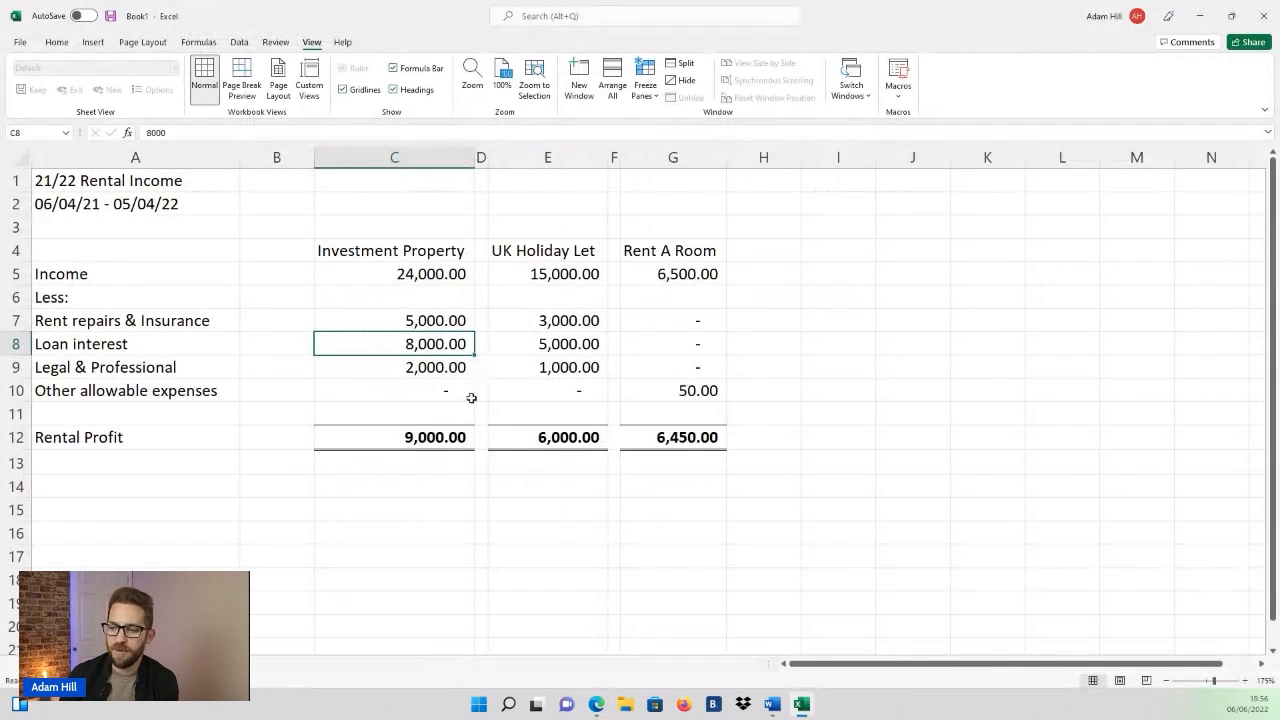
click(558, 438)
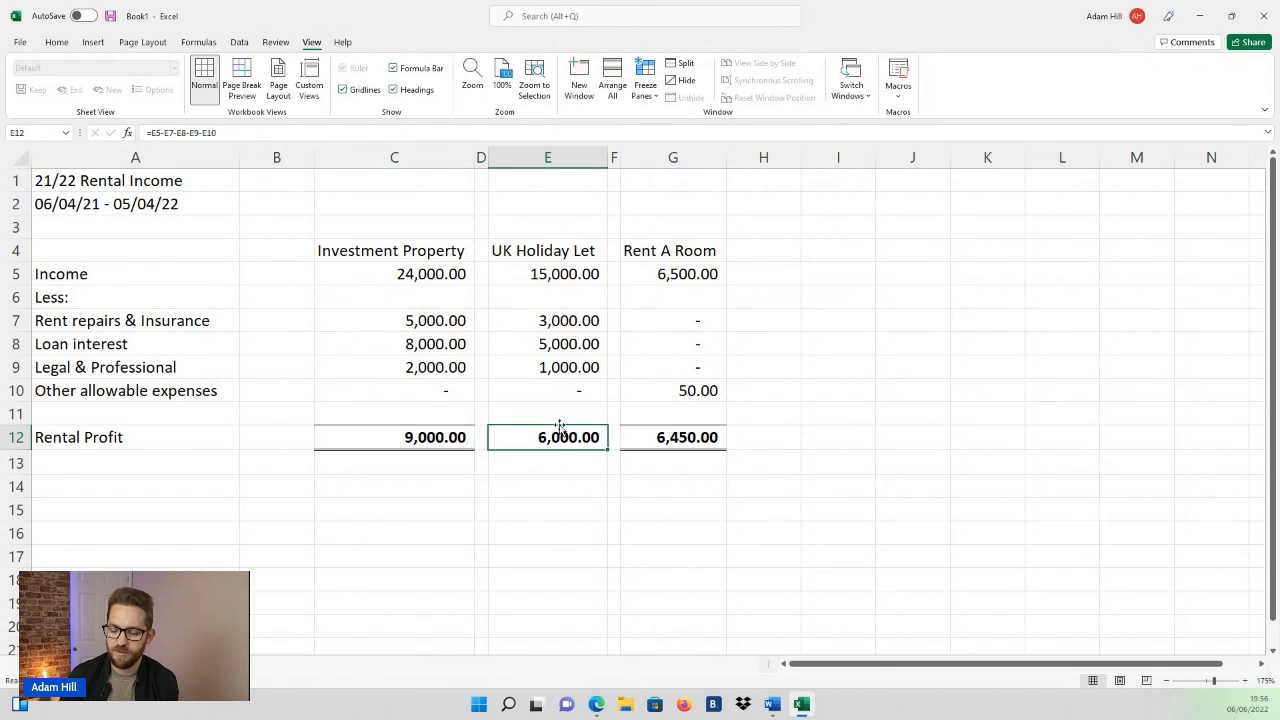
key(alt+Tab)
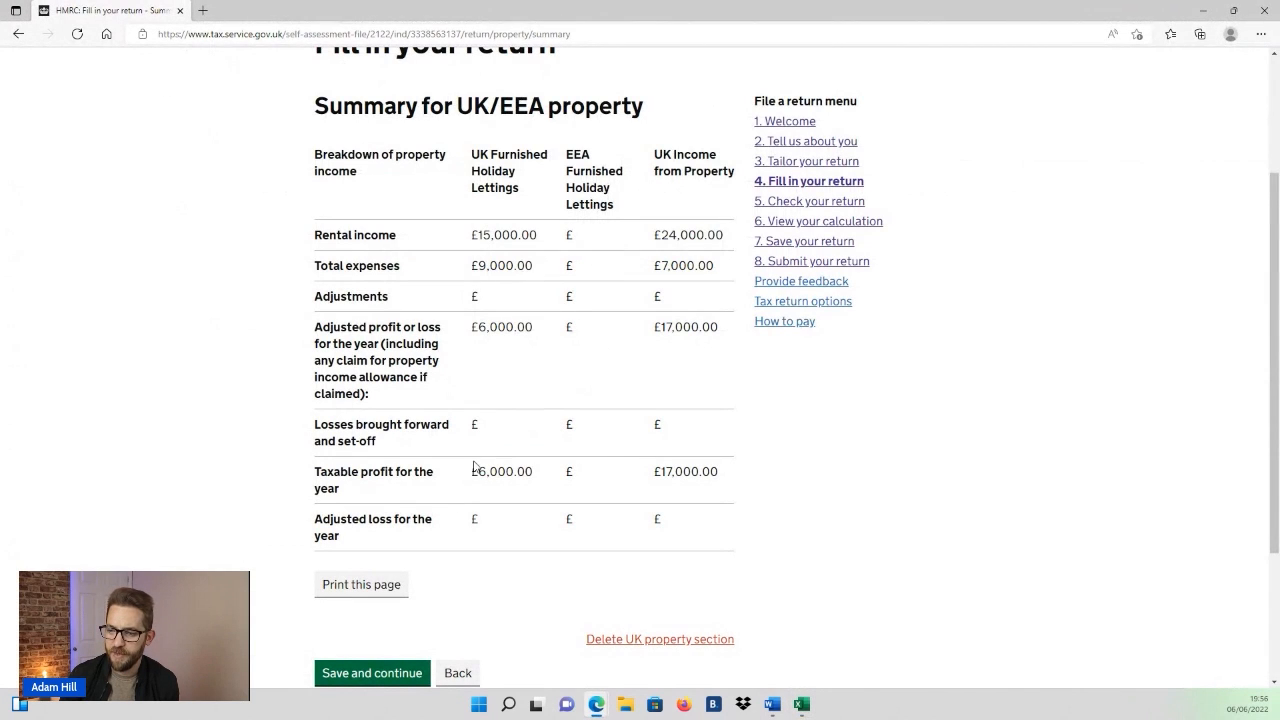
drag(472, 471, 533, 483)
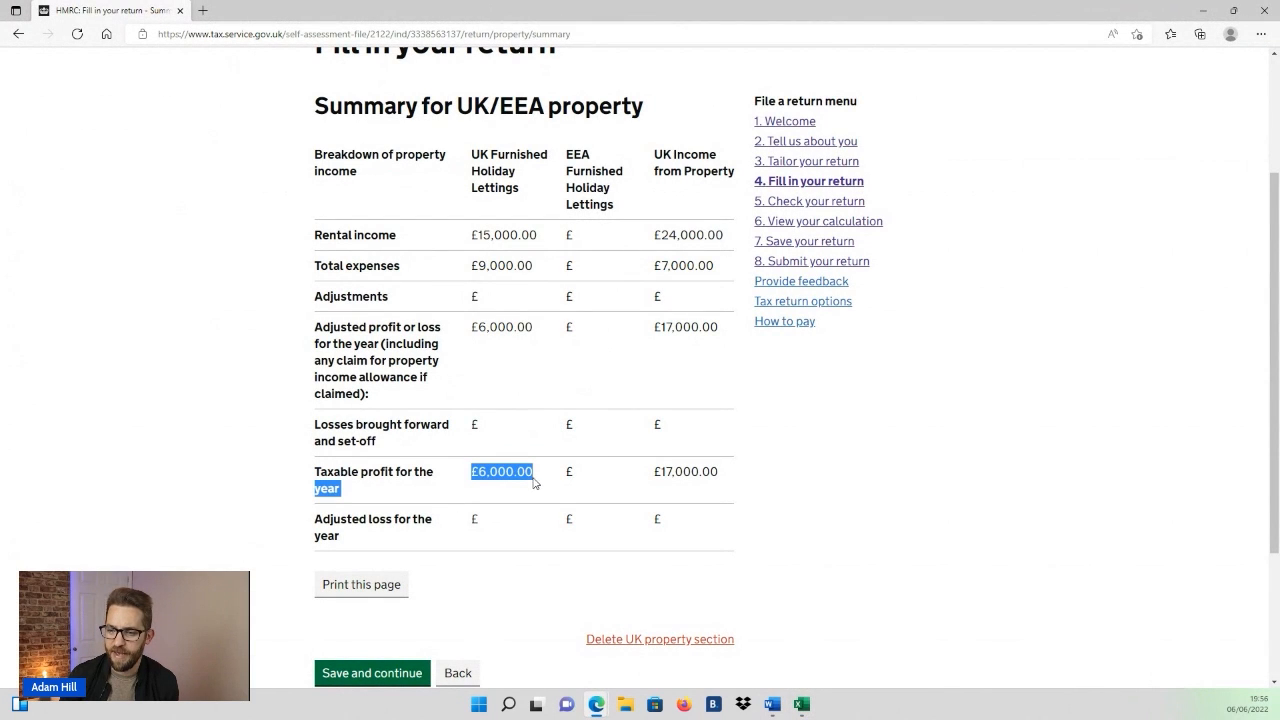
click(441, 482)
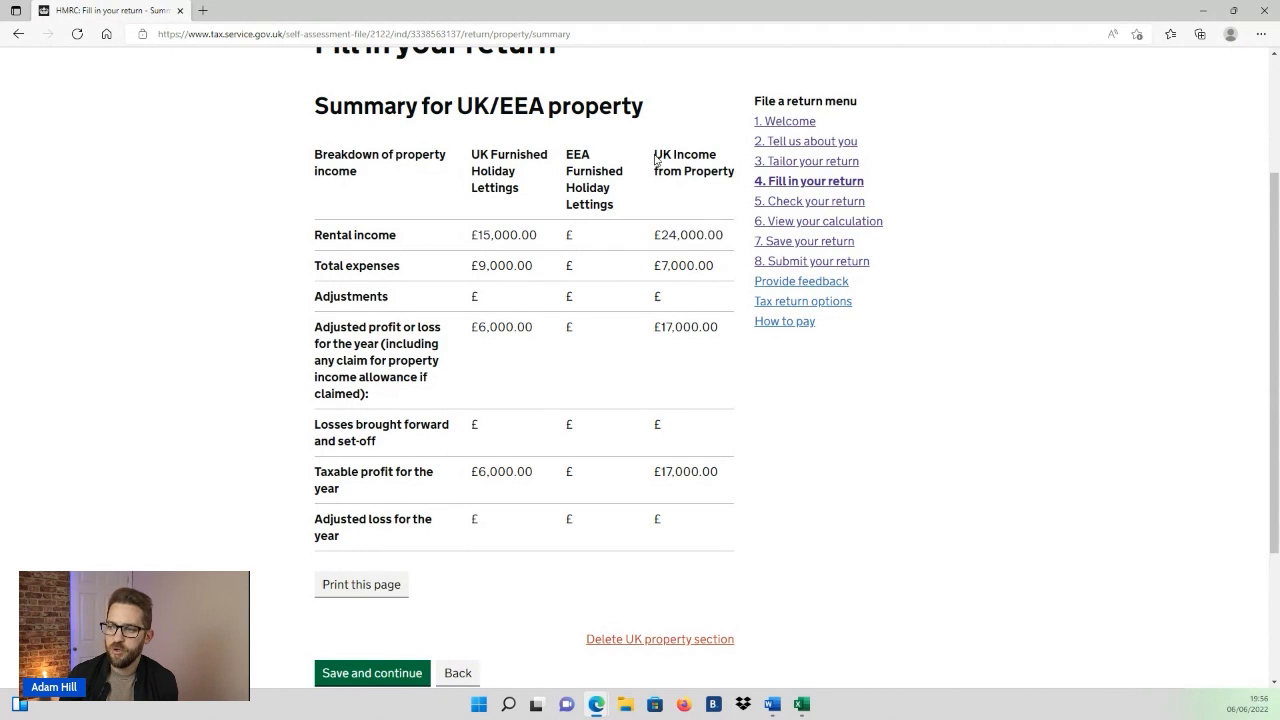
Compare the summary's taxable UK income from property with the Investment Property's rental profit and loan interest in Excel.
drag(653, 153, 735, 177)
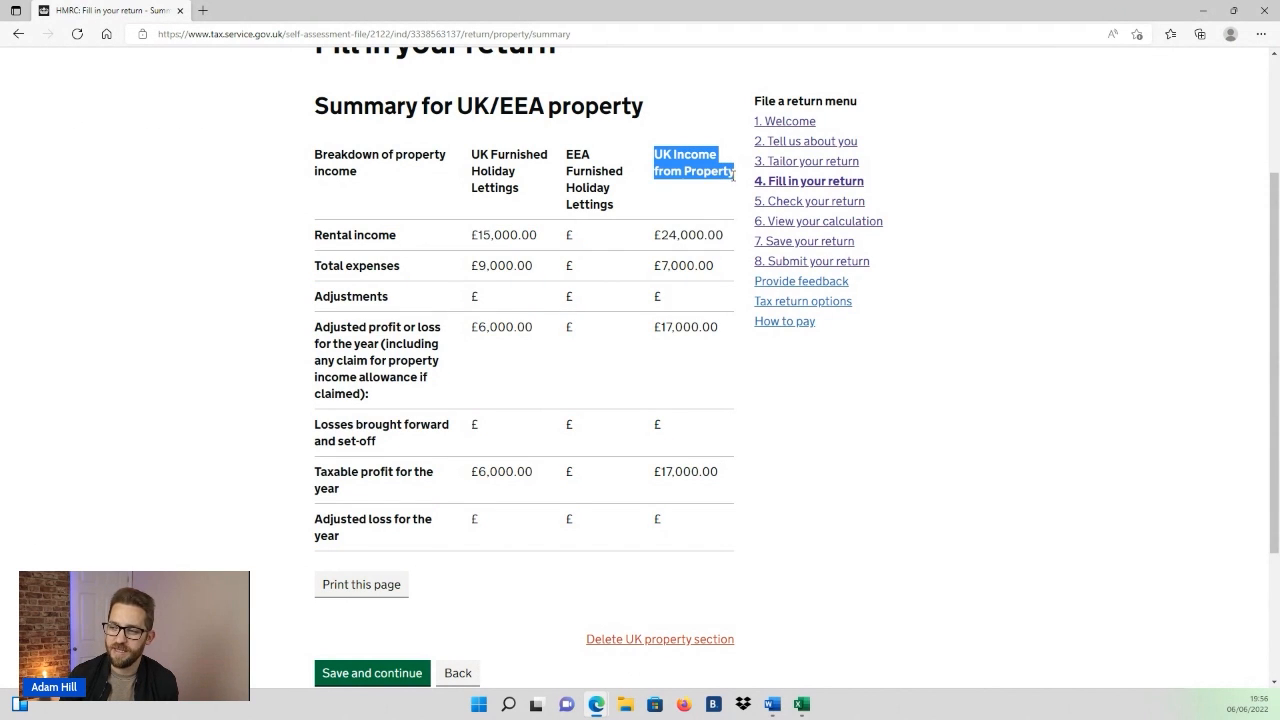
click(686, 463)
drag(654, 479, 719, 472)
key(alt+Tab)
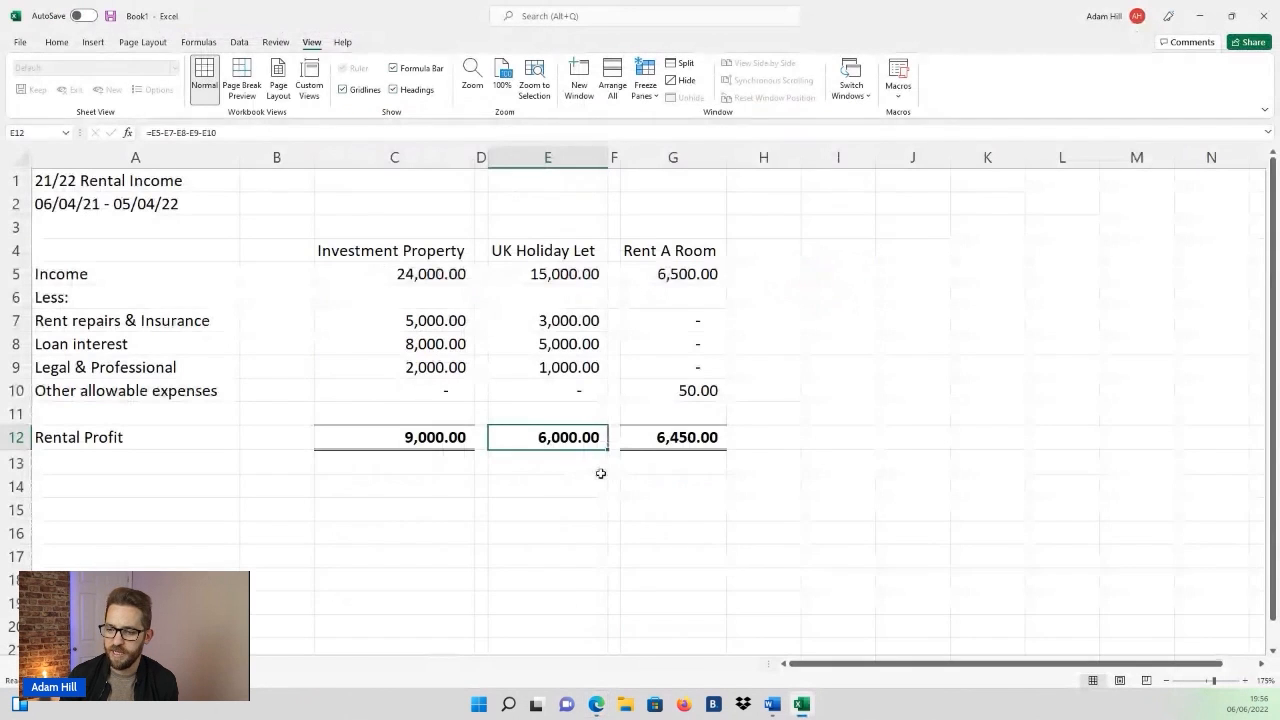
click(420, 440)
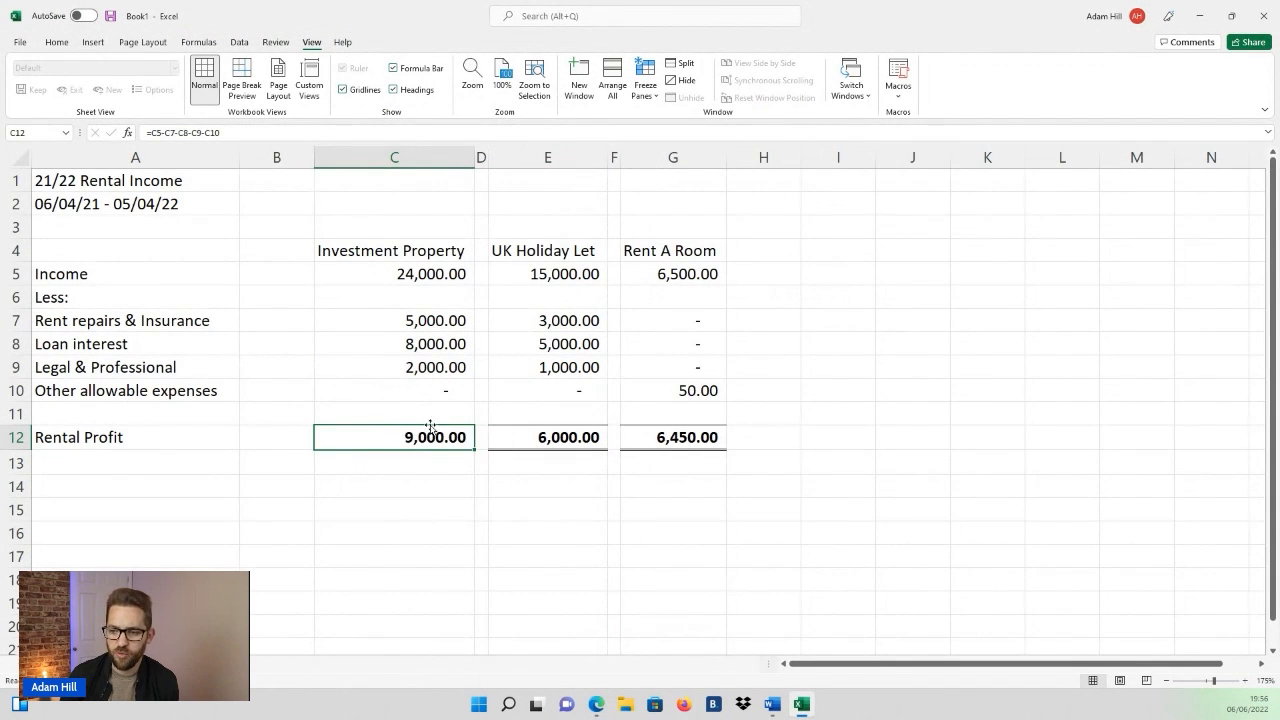
click(430, 344)
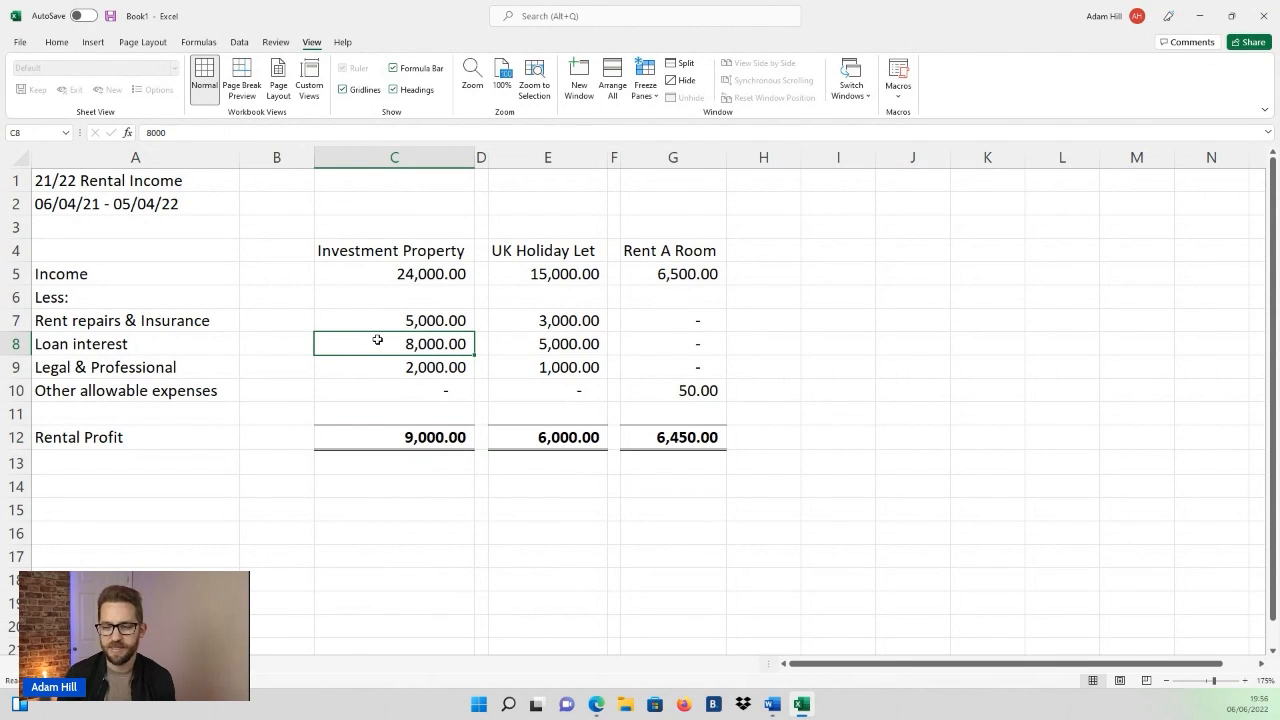
key(alt+Tab)
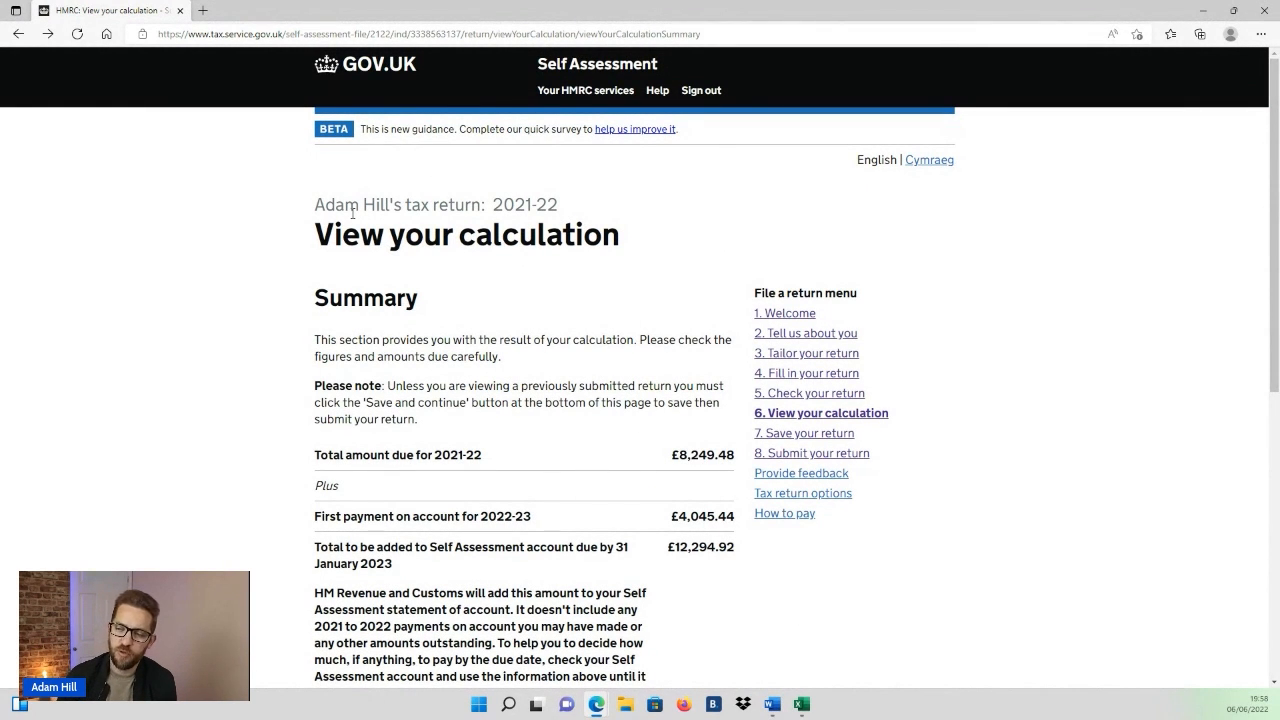
Review the tax calculation summary, covering the 2021-22 amount due, the 2022-23 payments on account and the full calculation link.
drag(333, 234, 598, 258)
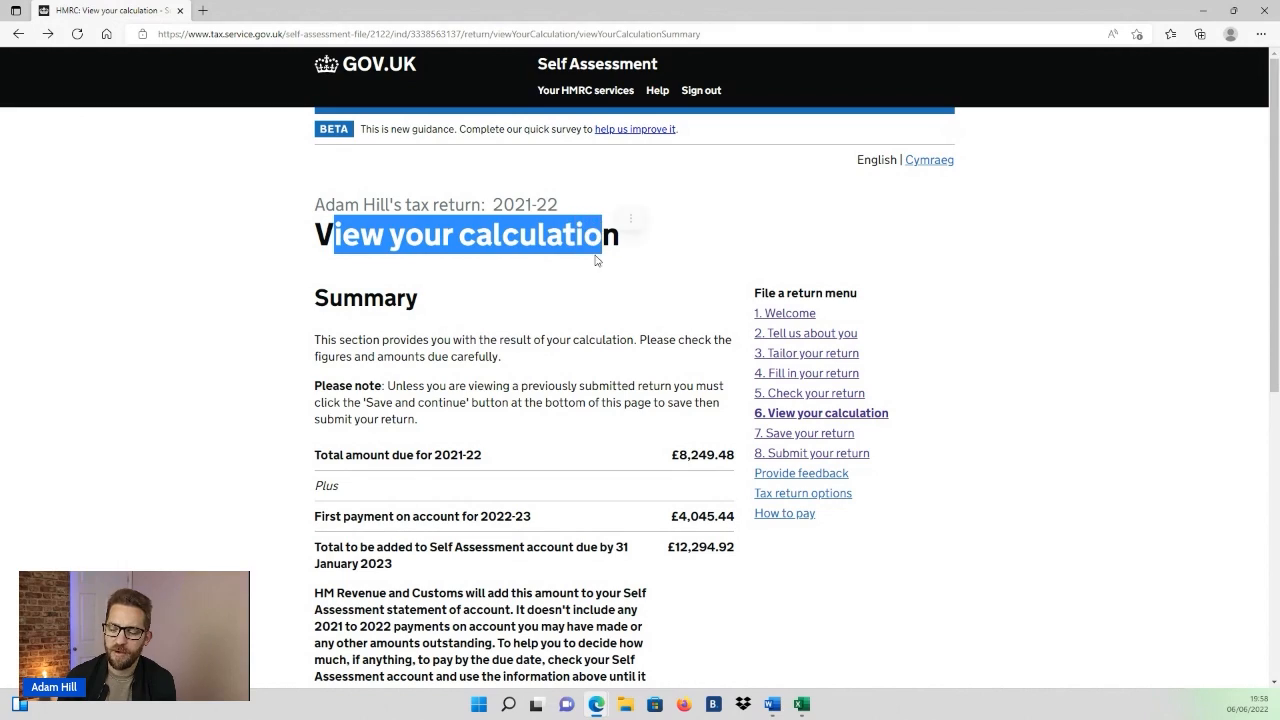
click(557, 339)
scroll(551, 342, down, 4)
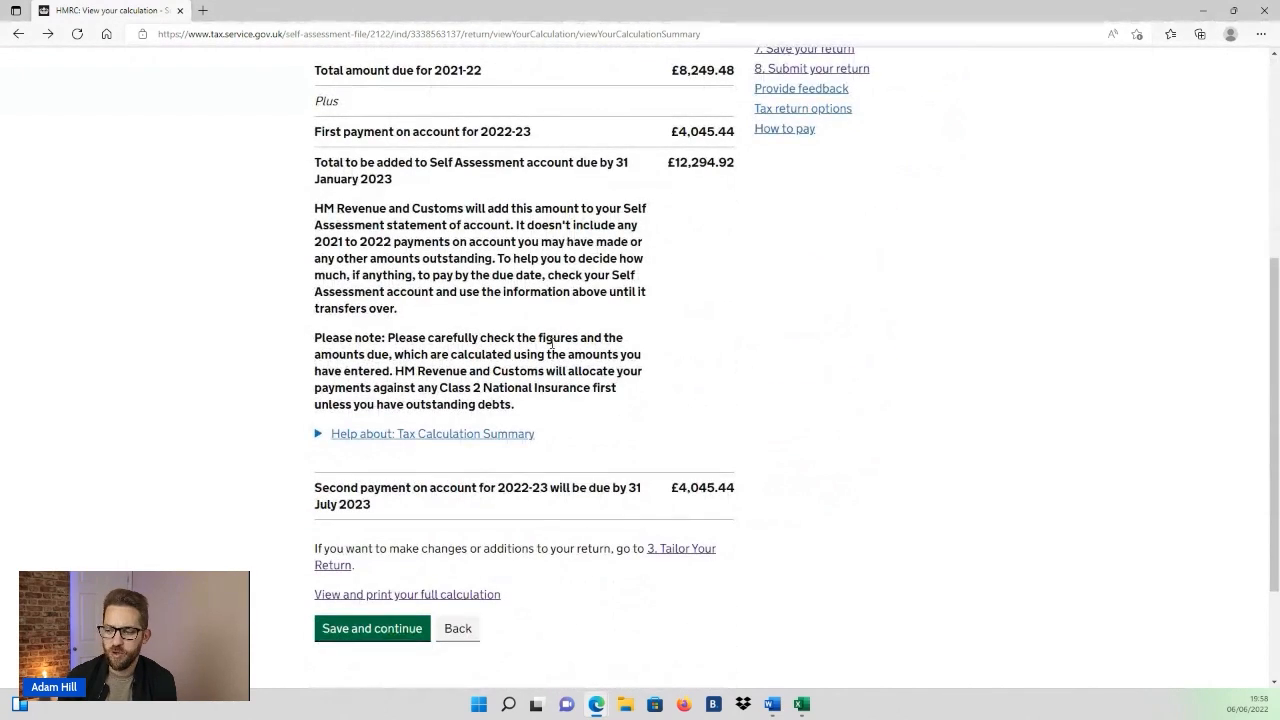
scroll(550, 343, up, 3)
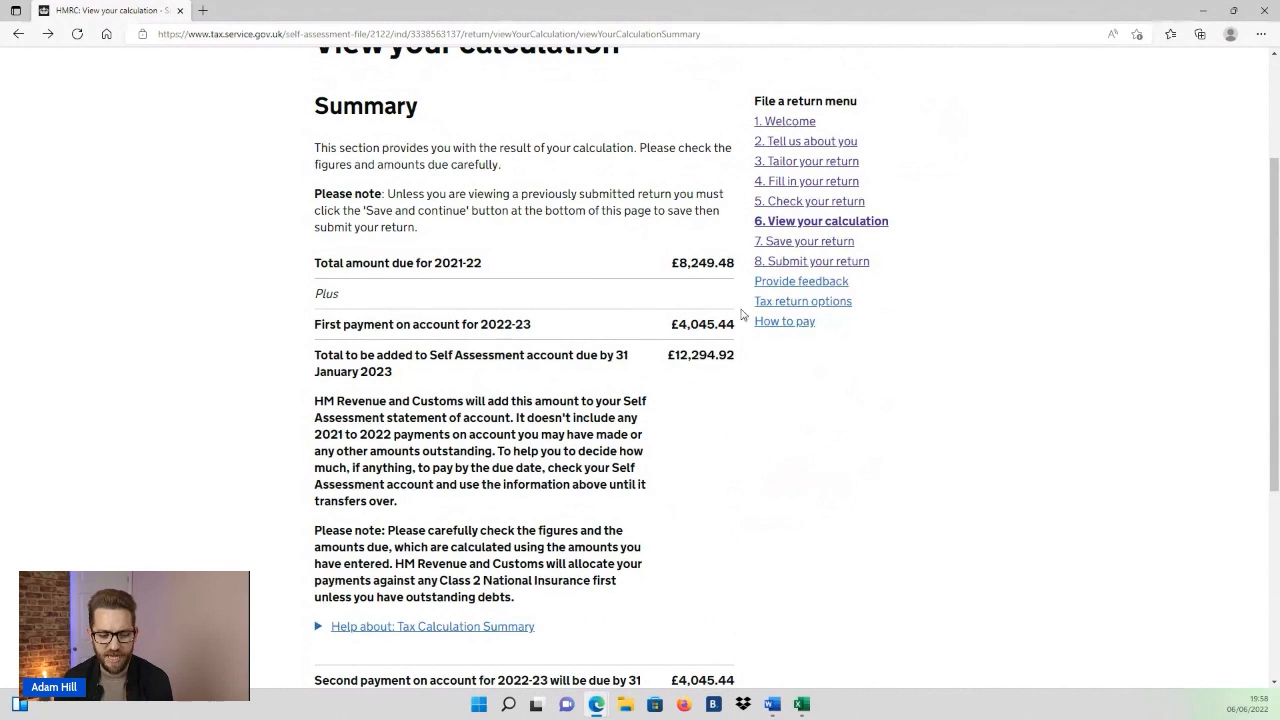
scroll(700, 308, down, 3)
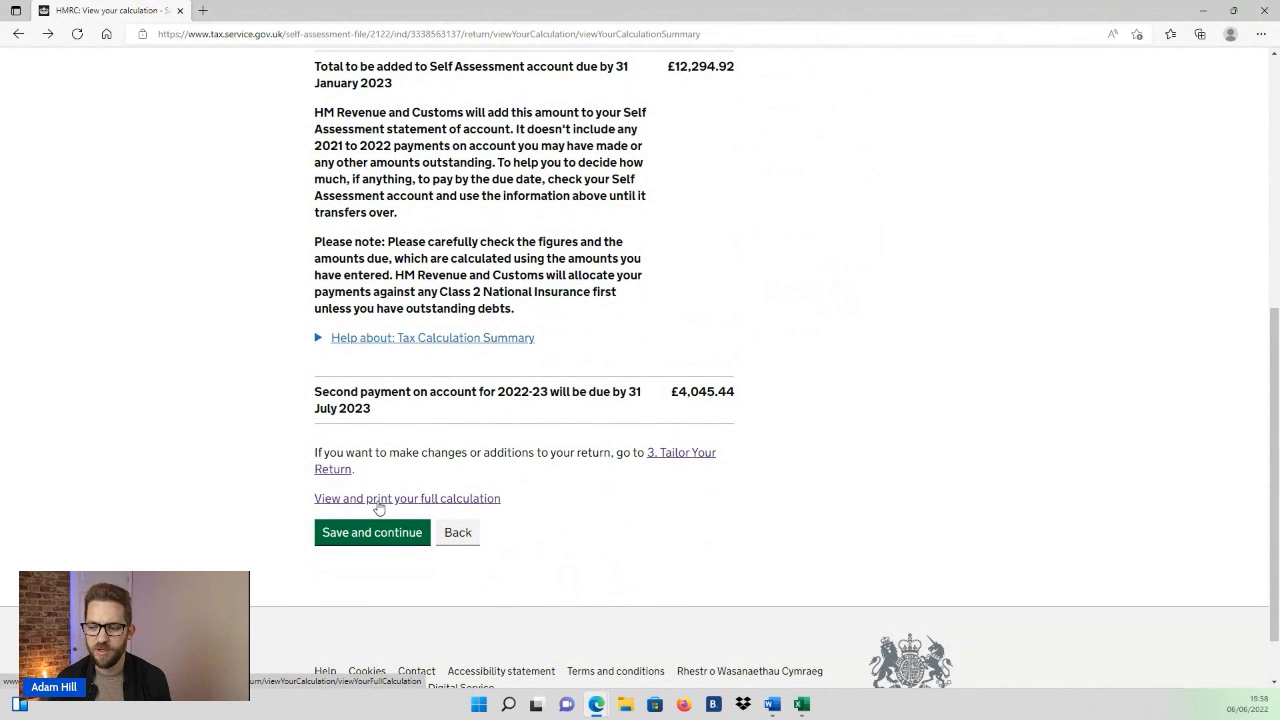
Open the full tax calculation and examine the profits from self-employment and UK land and property and the total income received.
click(379, 499)
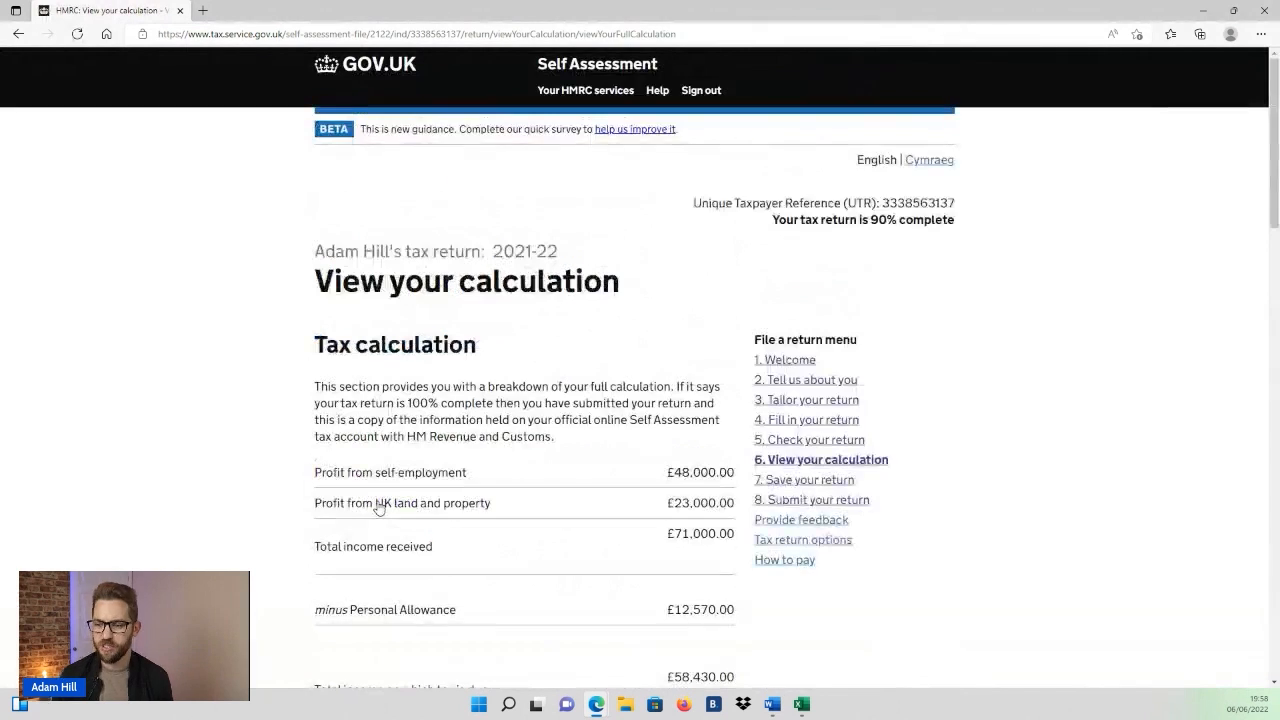
scroll(514, 372, down, 1)
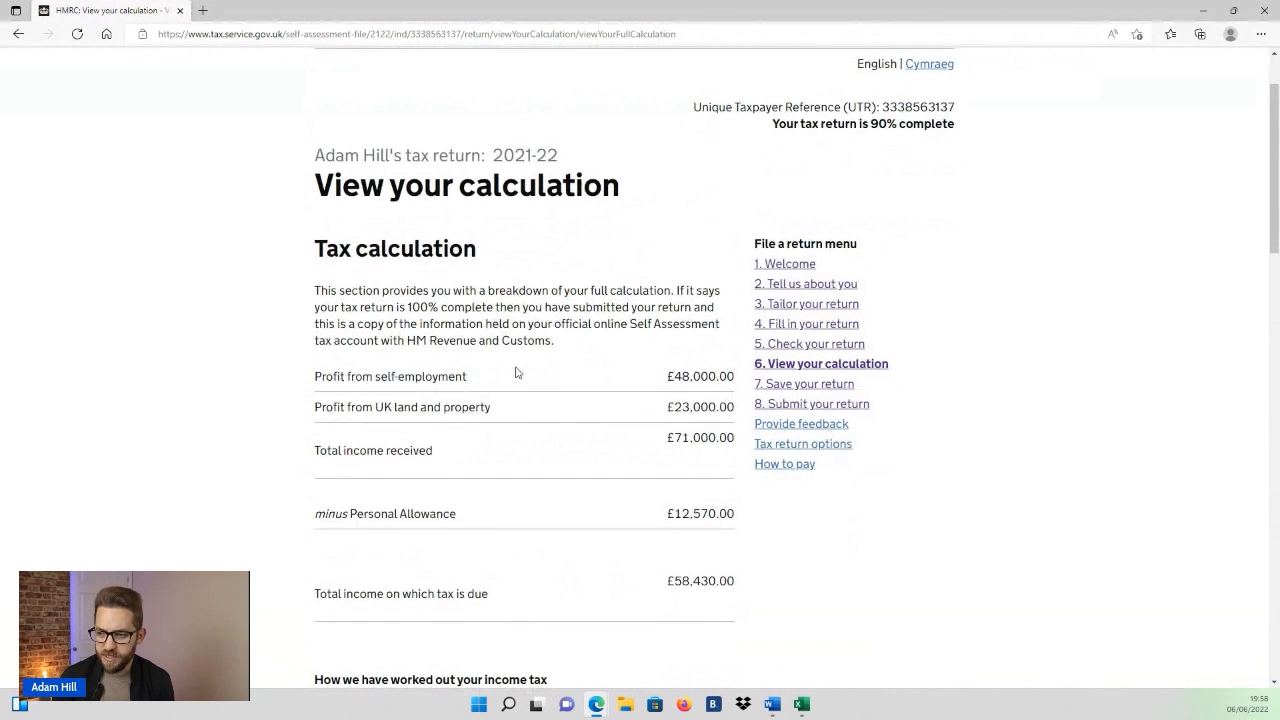
scroll(514, 372, down, 1)
drag(668, 280, 733, 281)
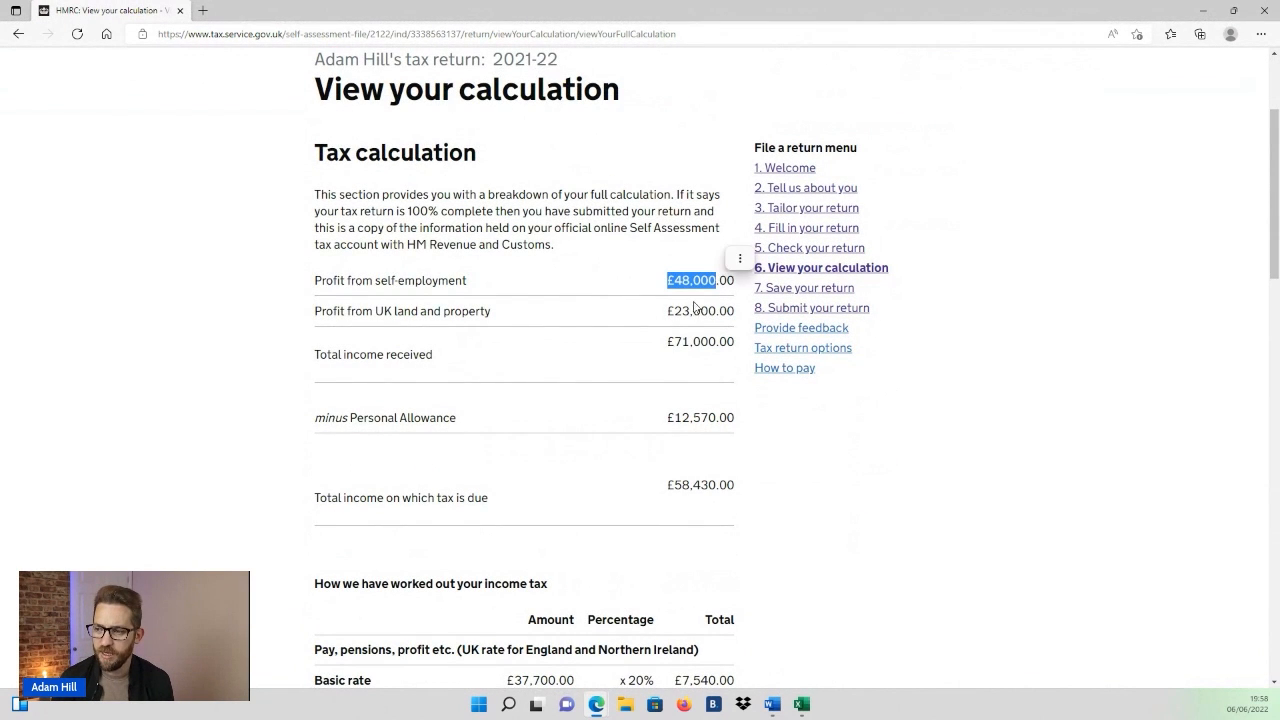
drag(674, 311, 724, 316)
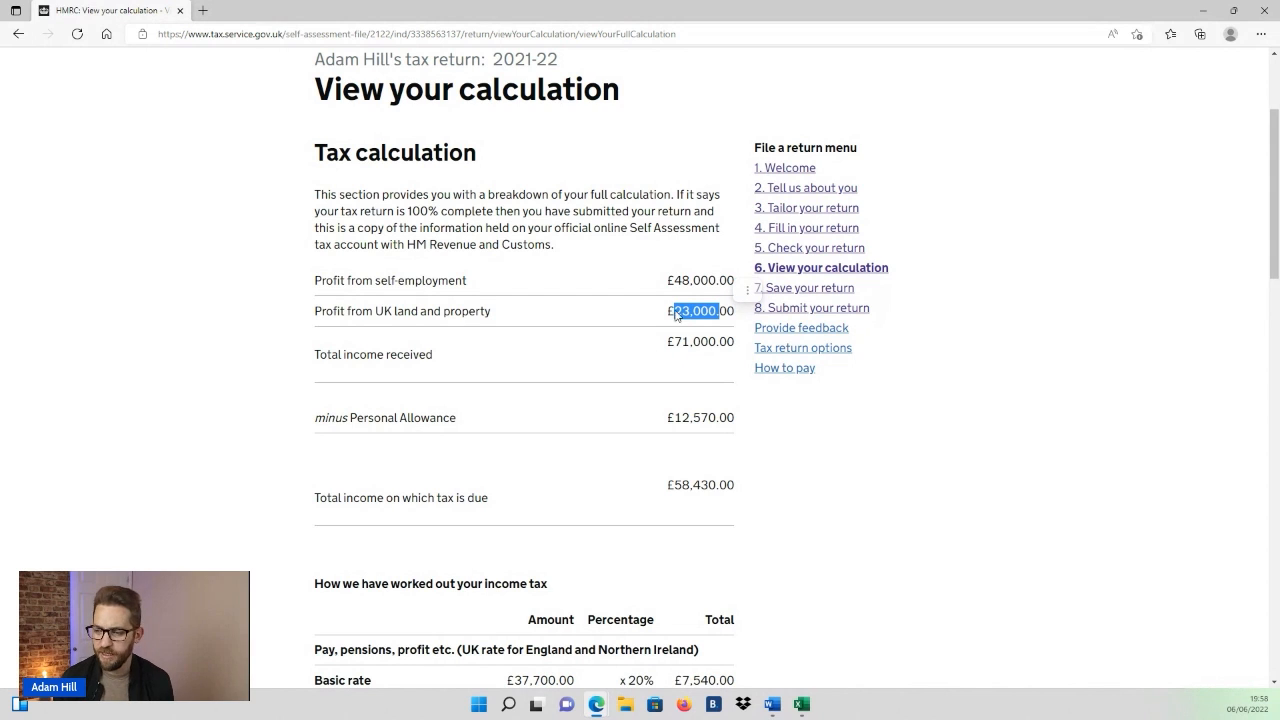
click(676, 313)
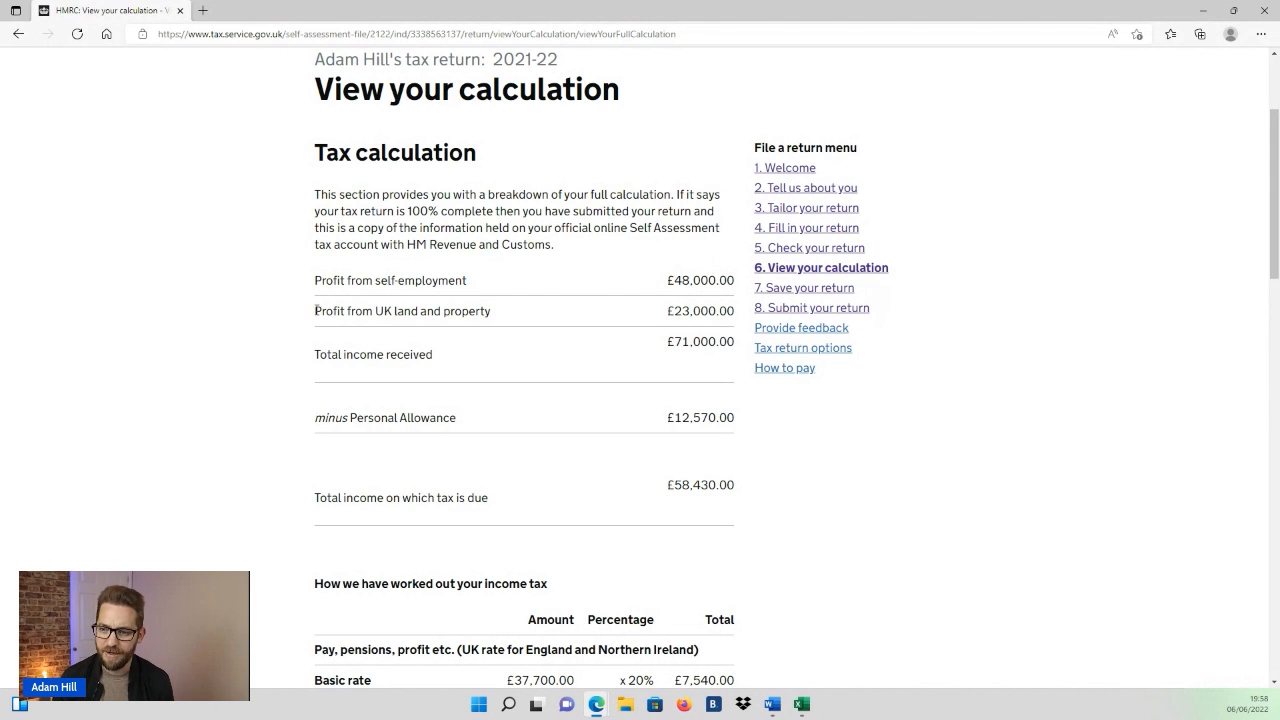
drag(315, 311, 686, 363)
Examine the relief for finance costs in the income tax breakdown, covering the finance cost amount, the relief rate and the resulting tax reduction.
scroll(686, 364, down, 2)
scroll(686, 364, down, 5)
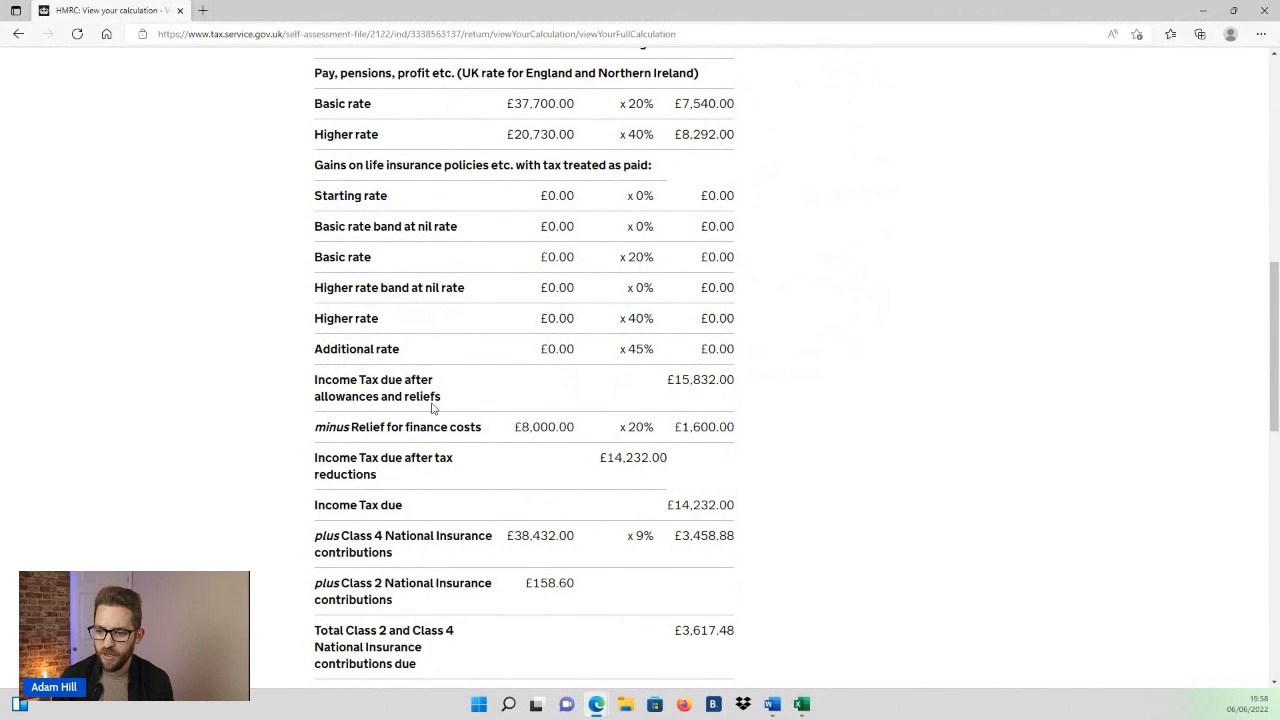
drag(316, 427, 458, 430)
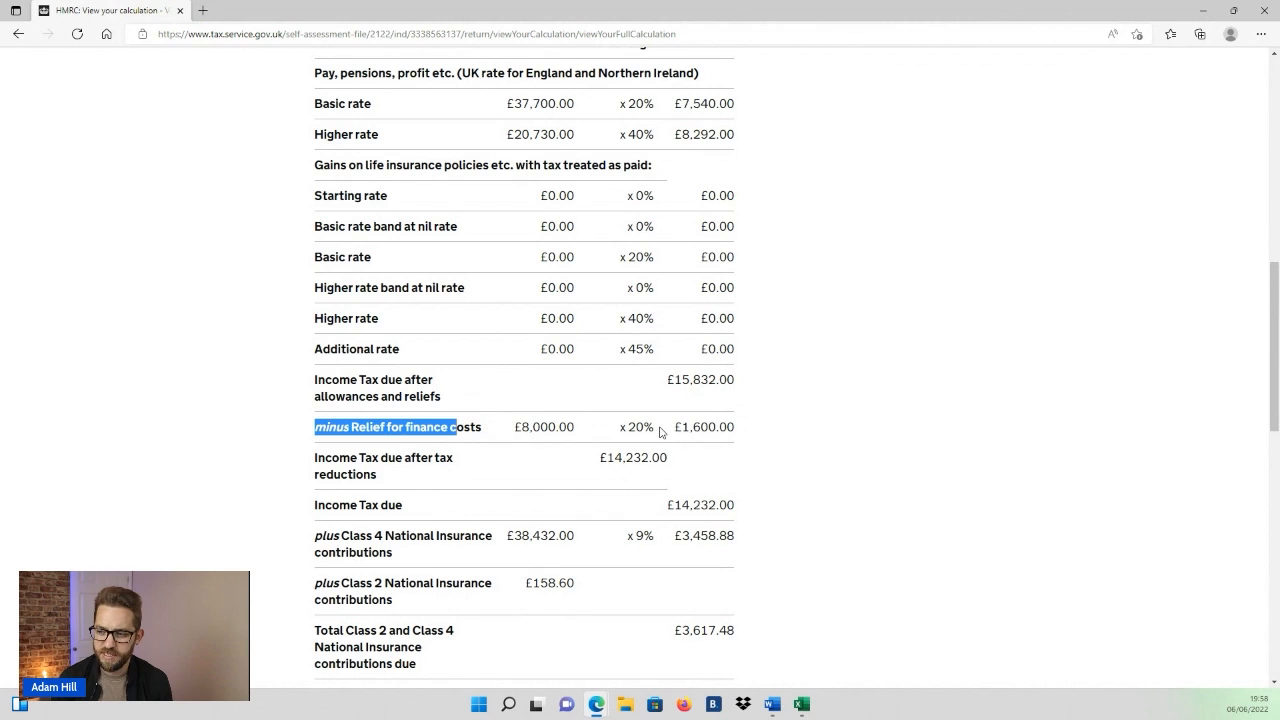
drag(675, 427, 734, 427)
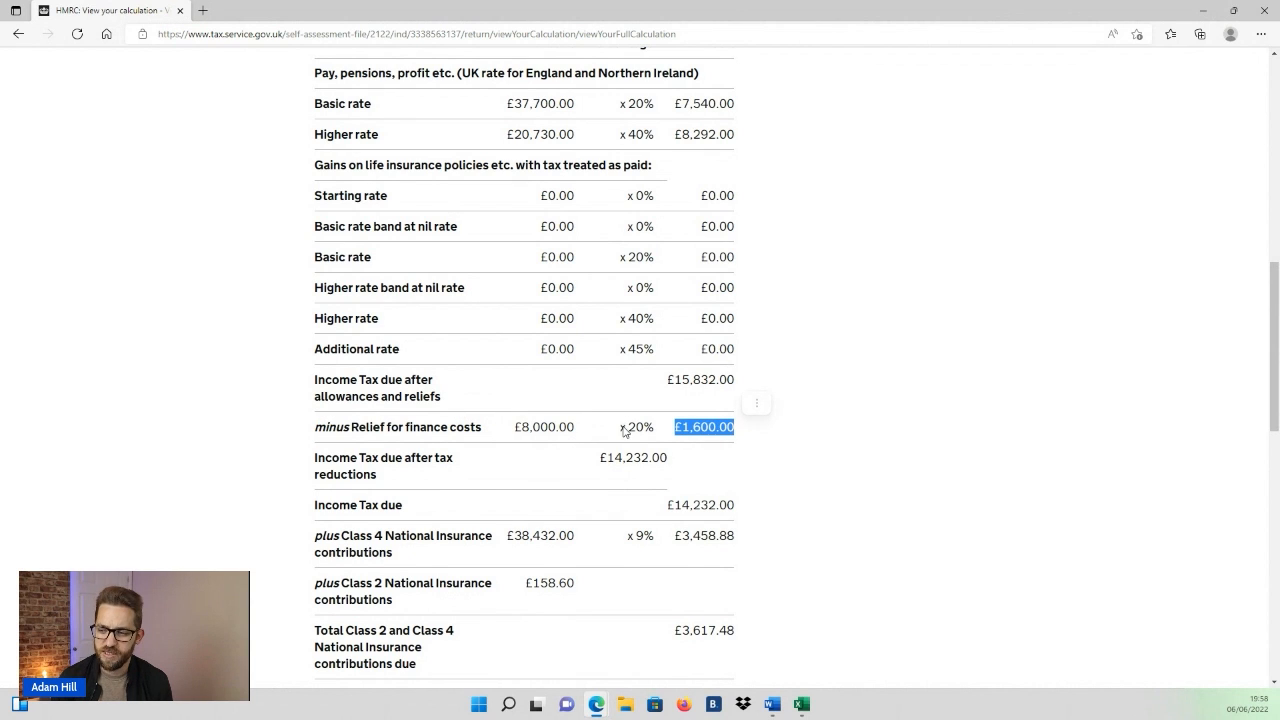
drag(620, 427, 655, 427)
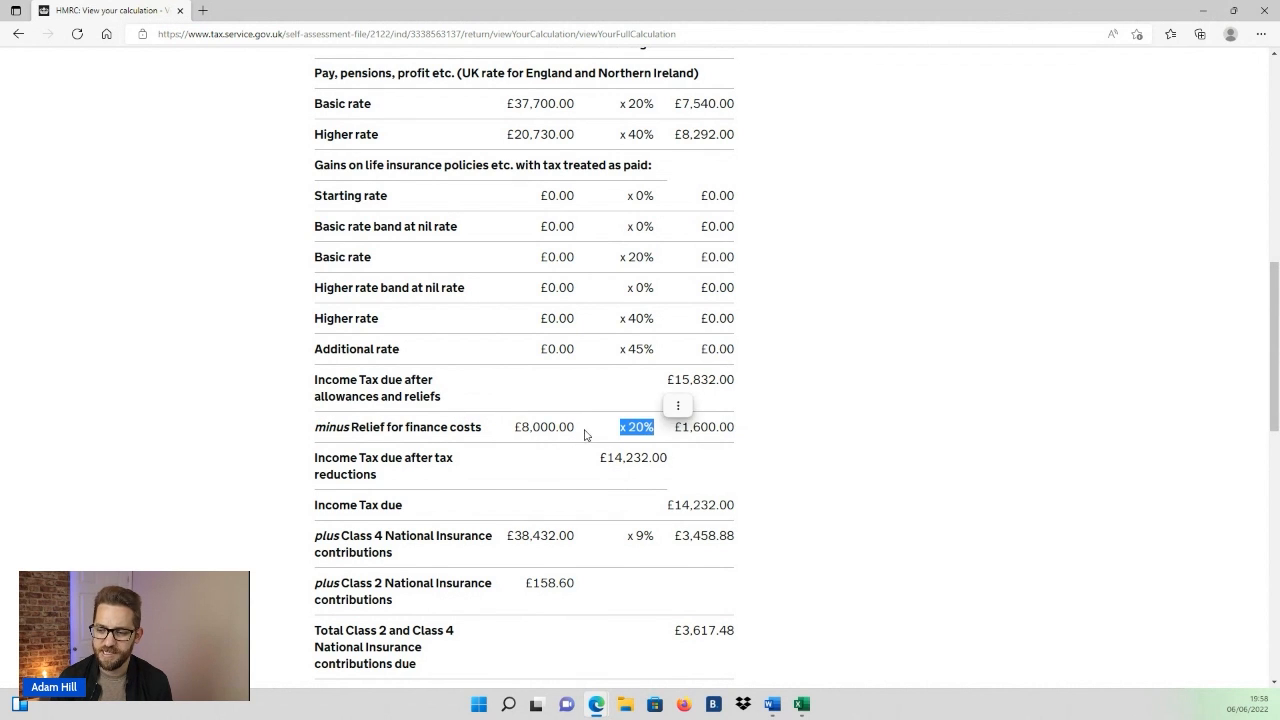
click(521, 427)
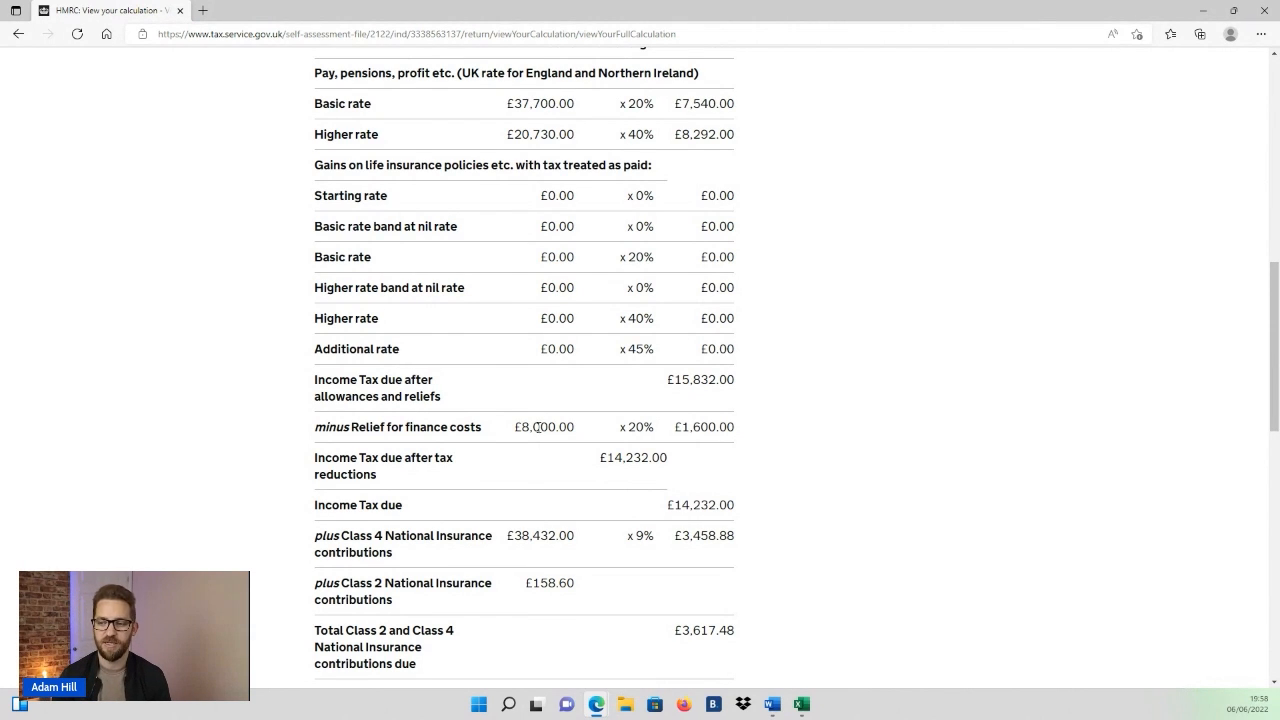
drag(515, 427, 572, 432)
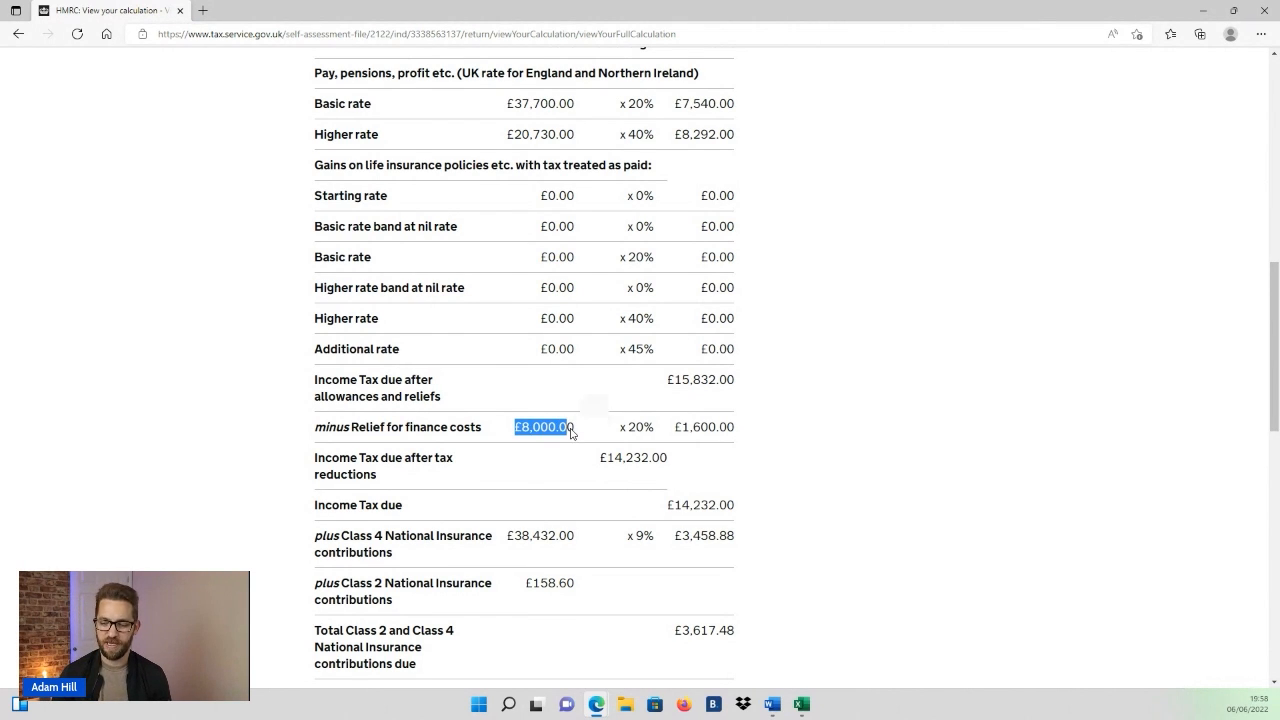
click(550, 431)
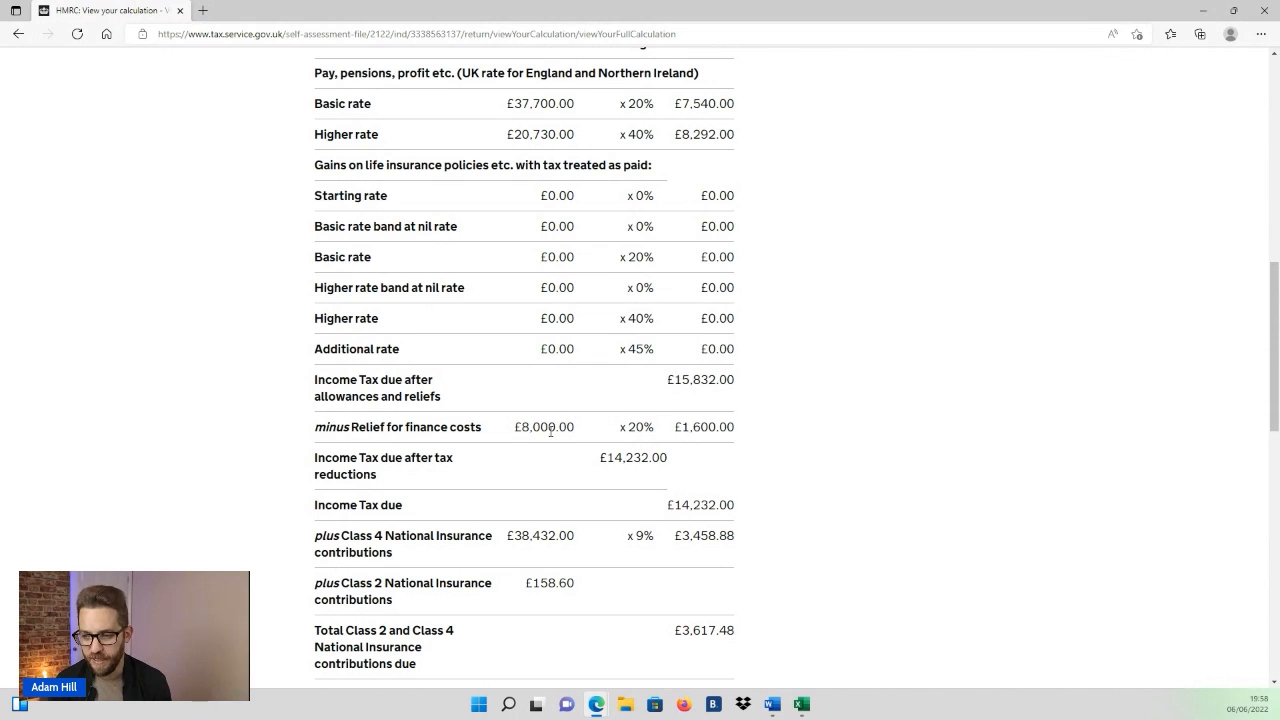
drag(515, 427, 575, 427)
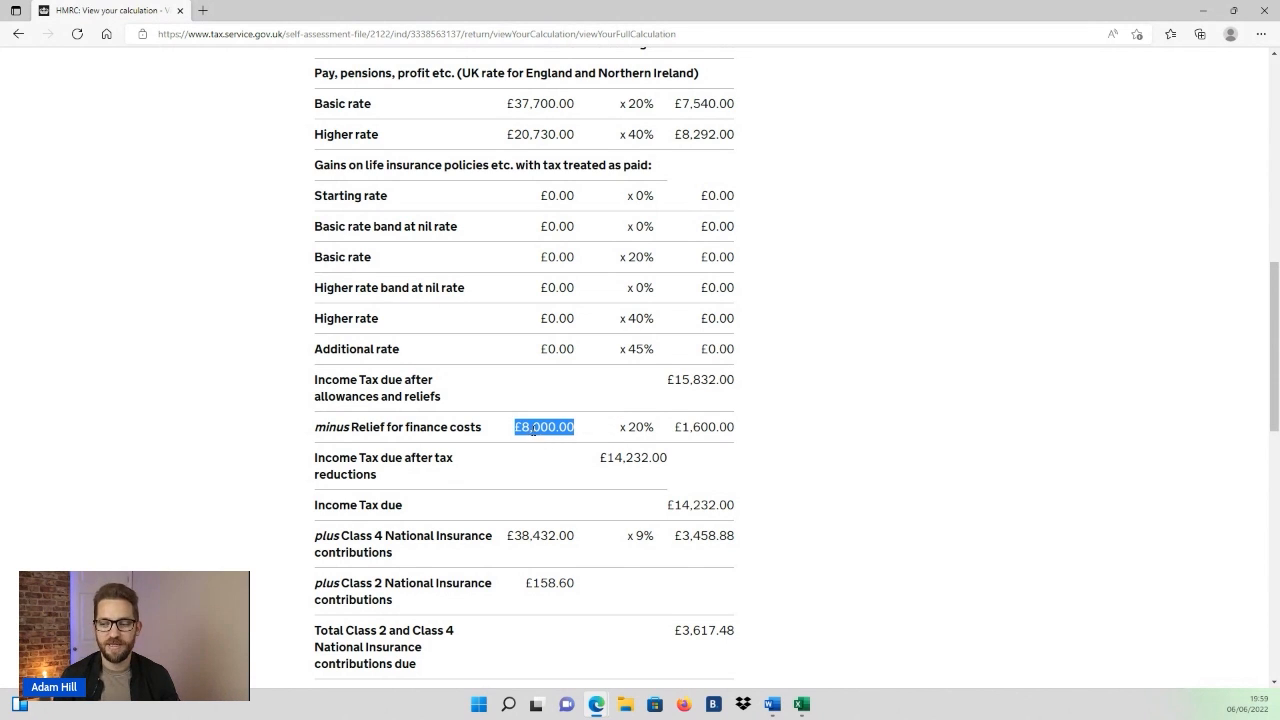
click(533, 430)
drag(516, 430, 575, 433)
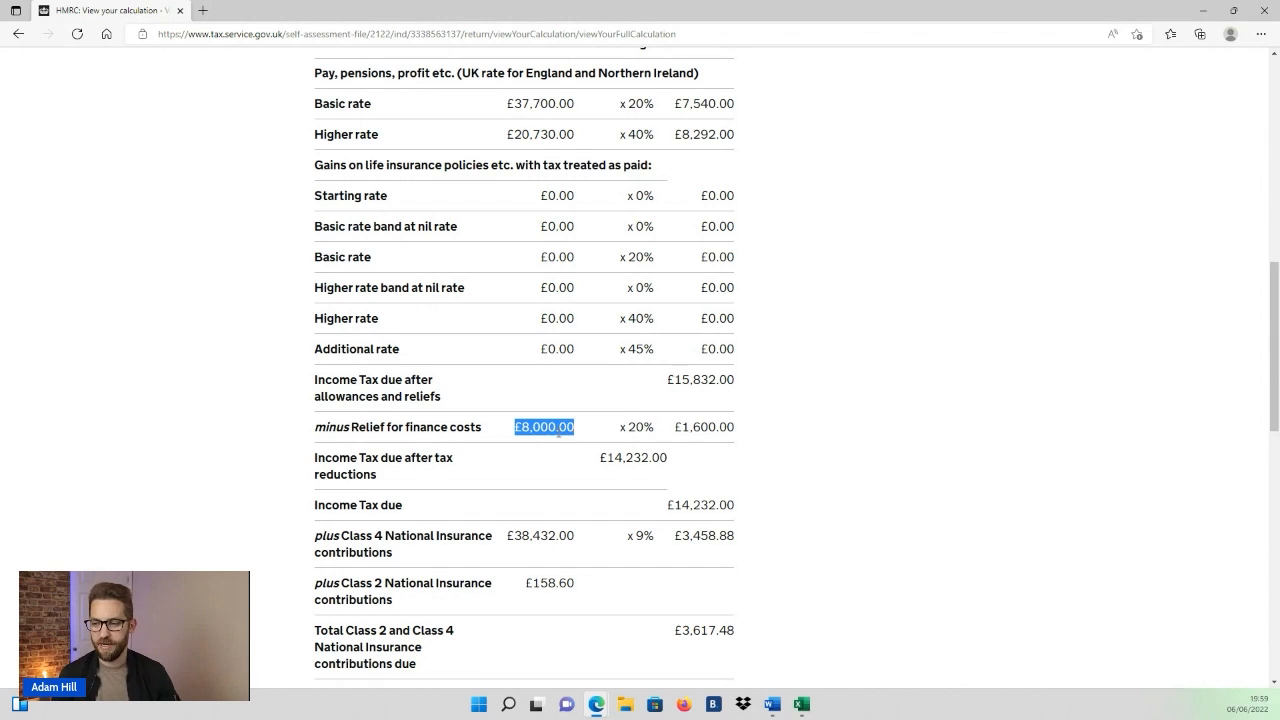
click(580, 436)
drag(624, 433, 656, 436)
click(636, 435)
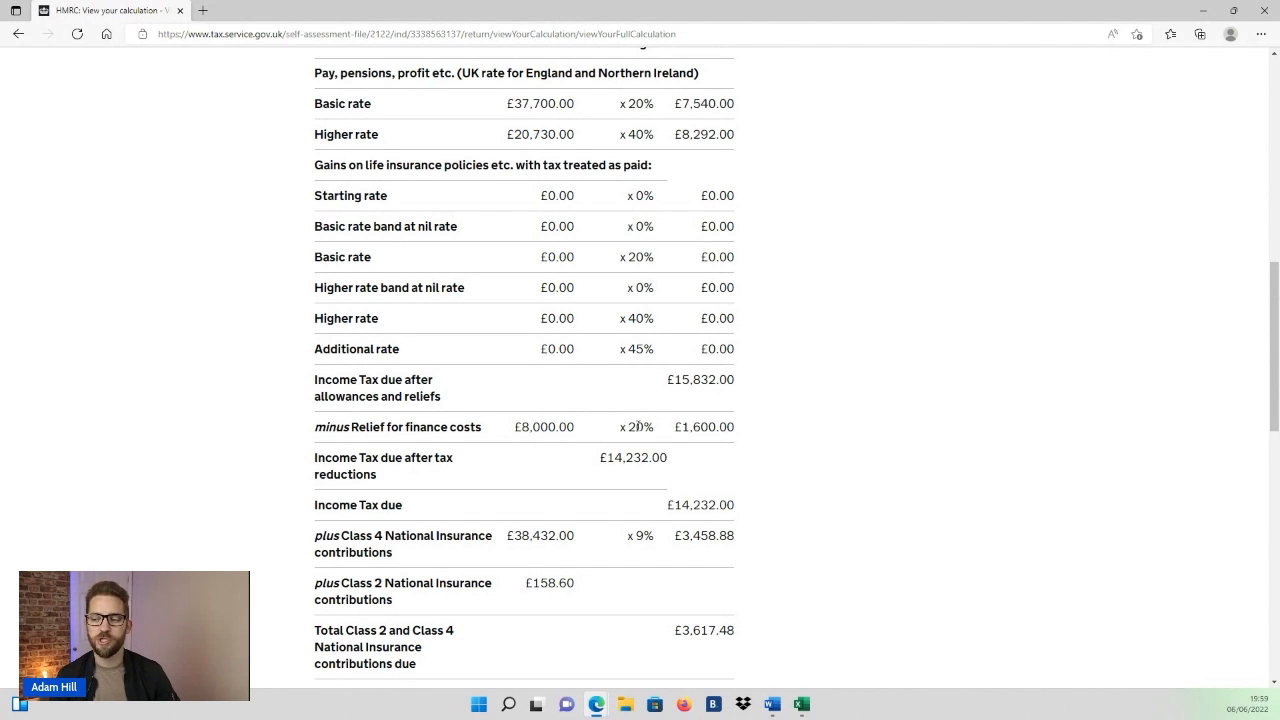
drag(628, 426, 653, 427)
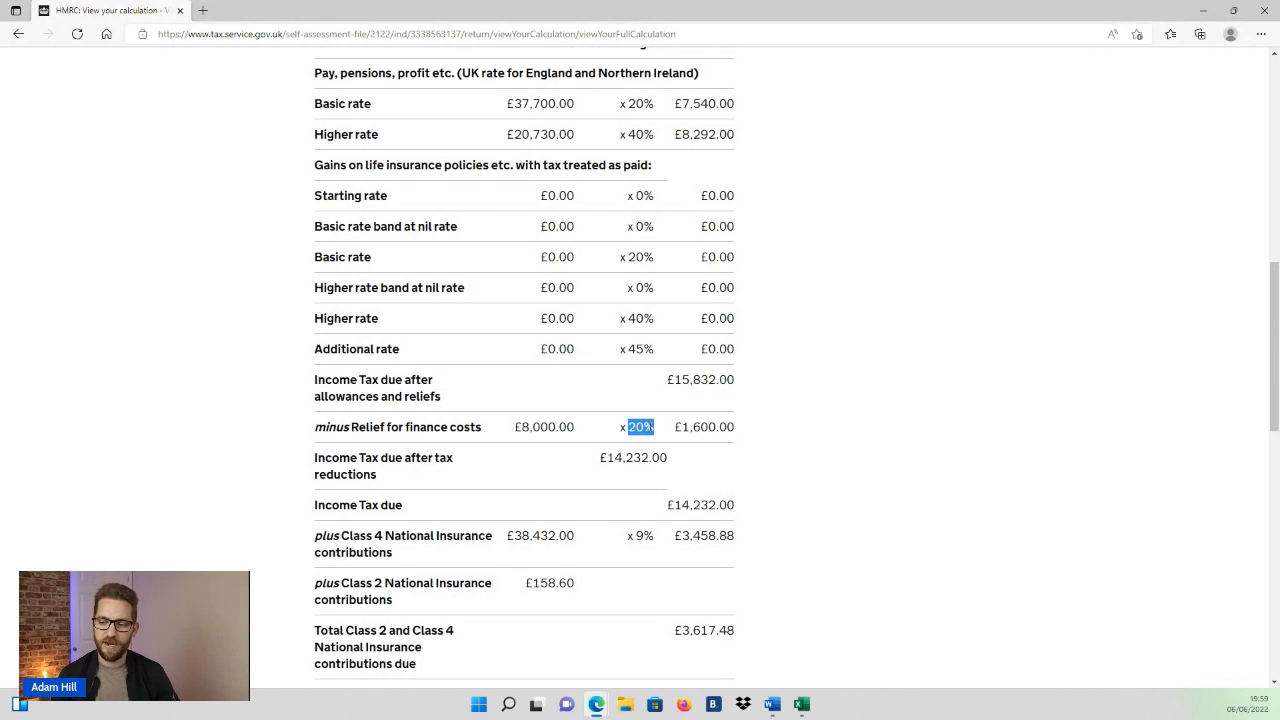
click(633, 430)
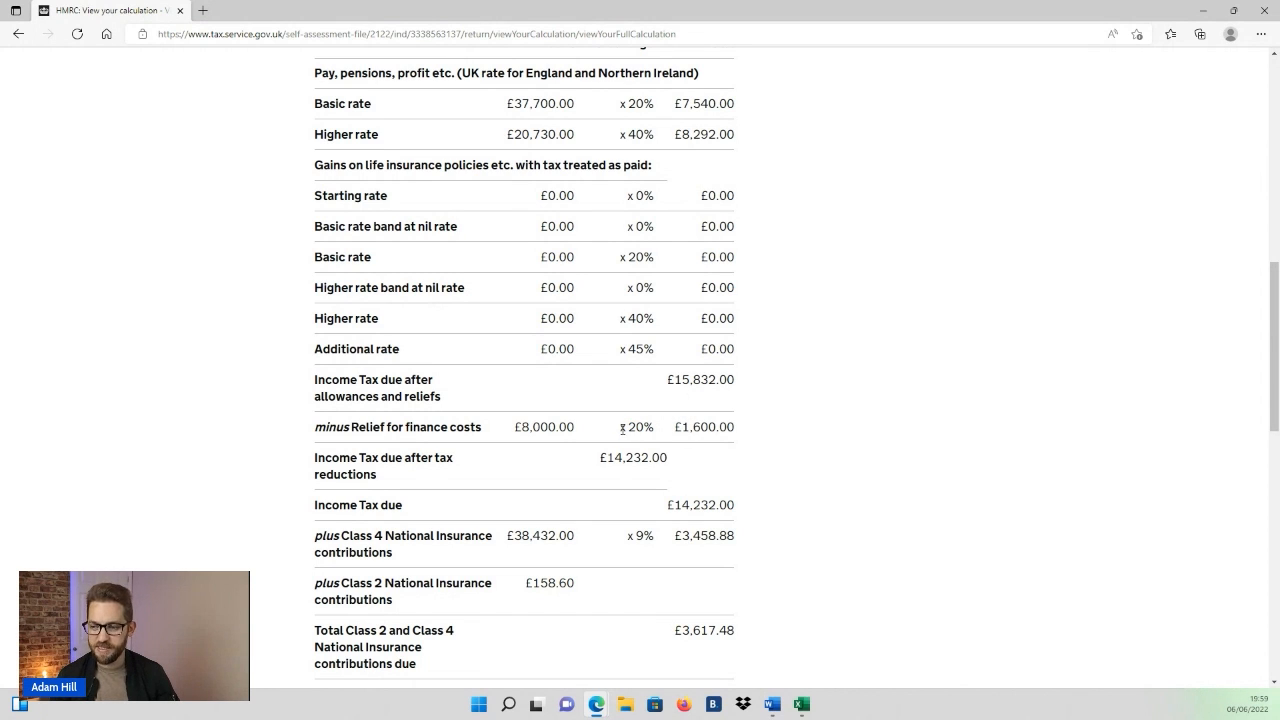